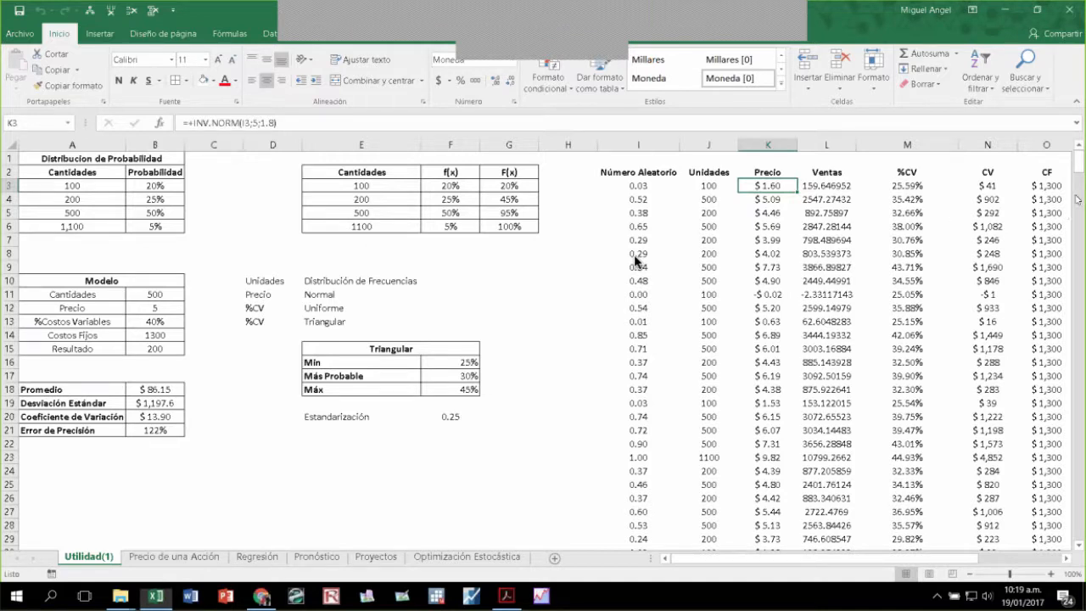
# Step: Examine the Cantidades, Precio, %Costos Variables and Costos Fijos inputs in the Modelo table and the Resultado formula
pyautogui.click(172, 496)
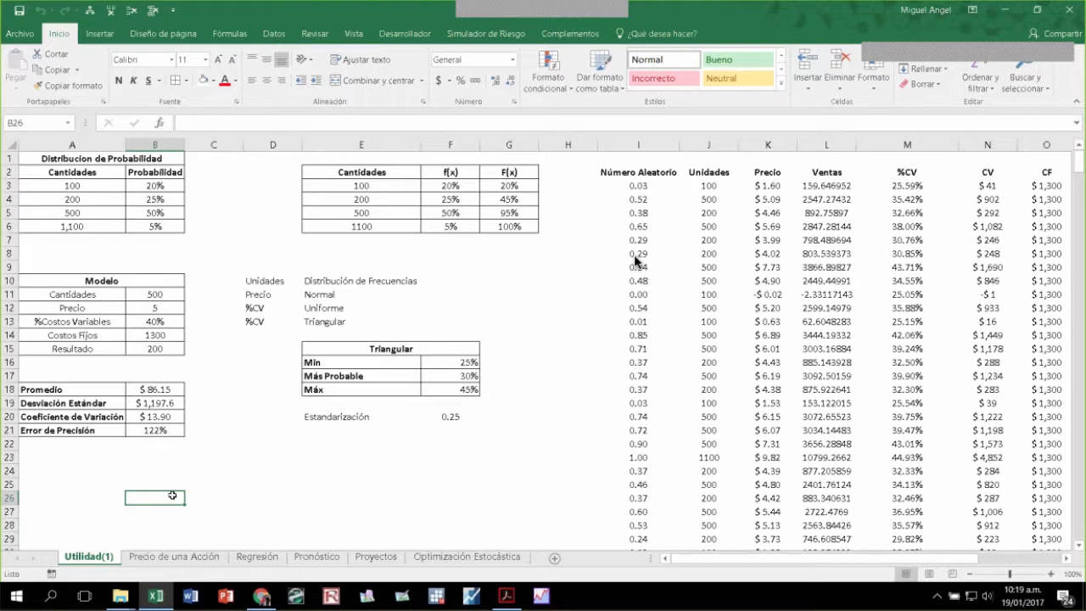
pyautogui.click(146, 295)
pyautogui.click(153, 310)
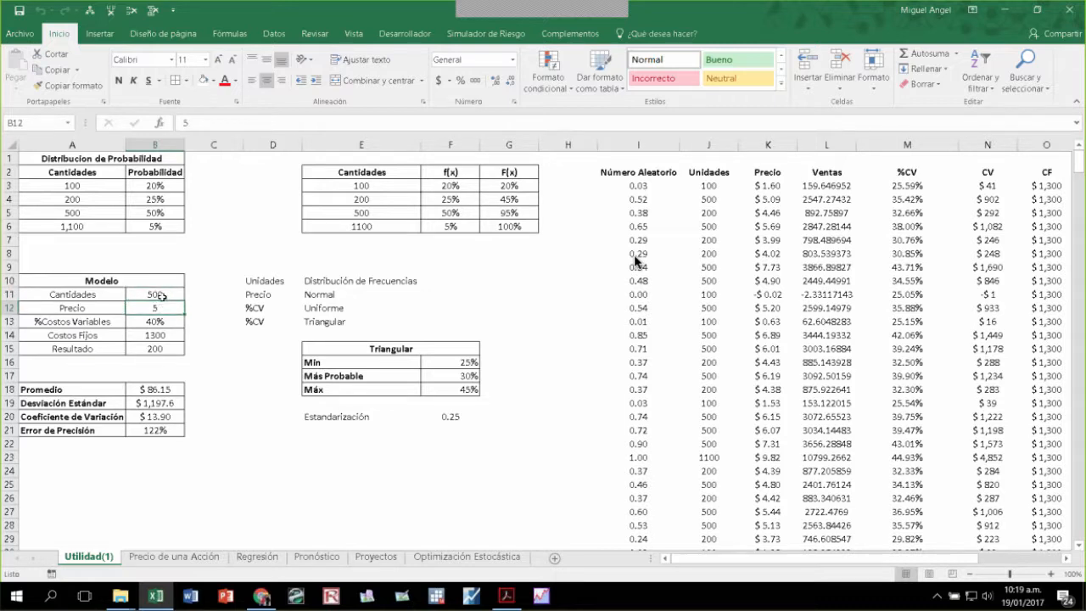
pyautogui.click(161, 322)
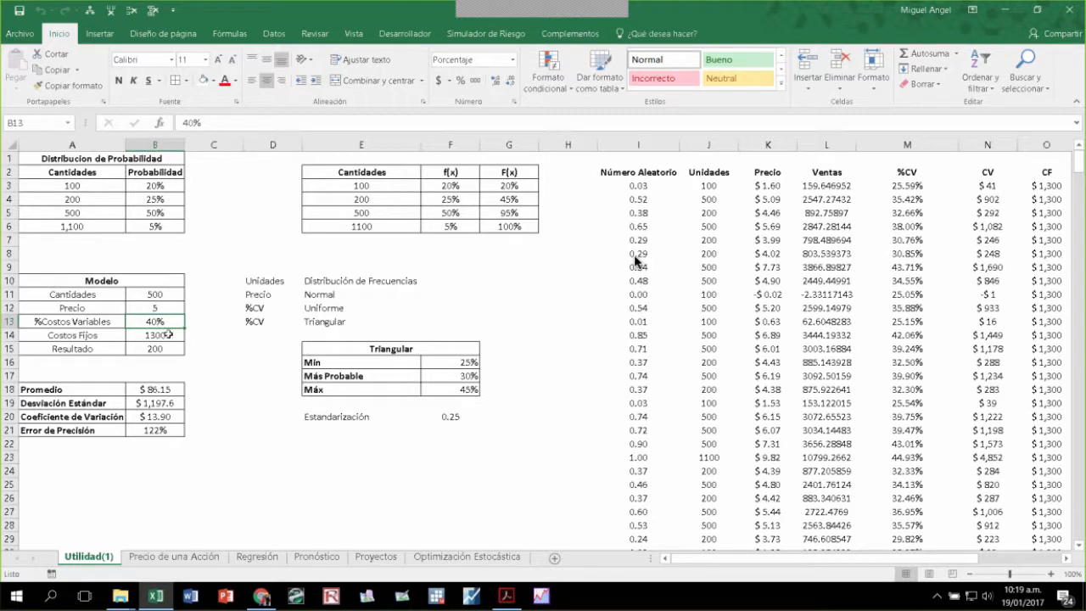
pyautogui.click(168, 334)
pyautogui.click(170, 349)
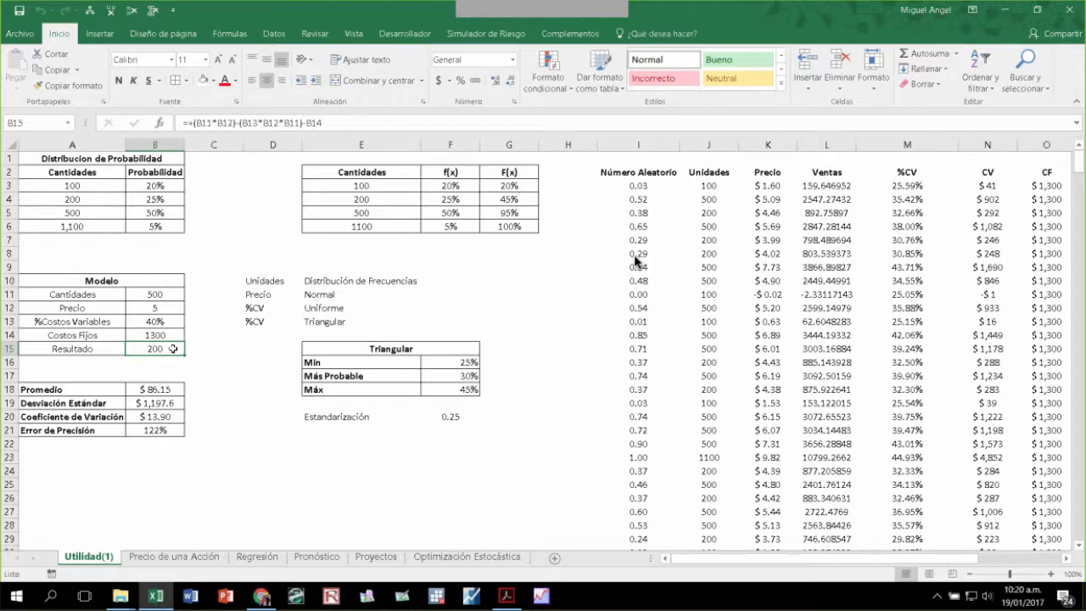
pyautogui.moveTo(109, 293); pyautogui.dragTo(153, 323)
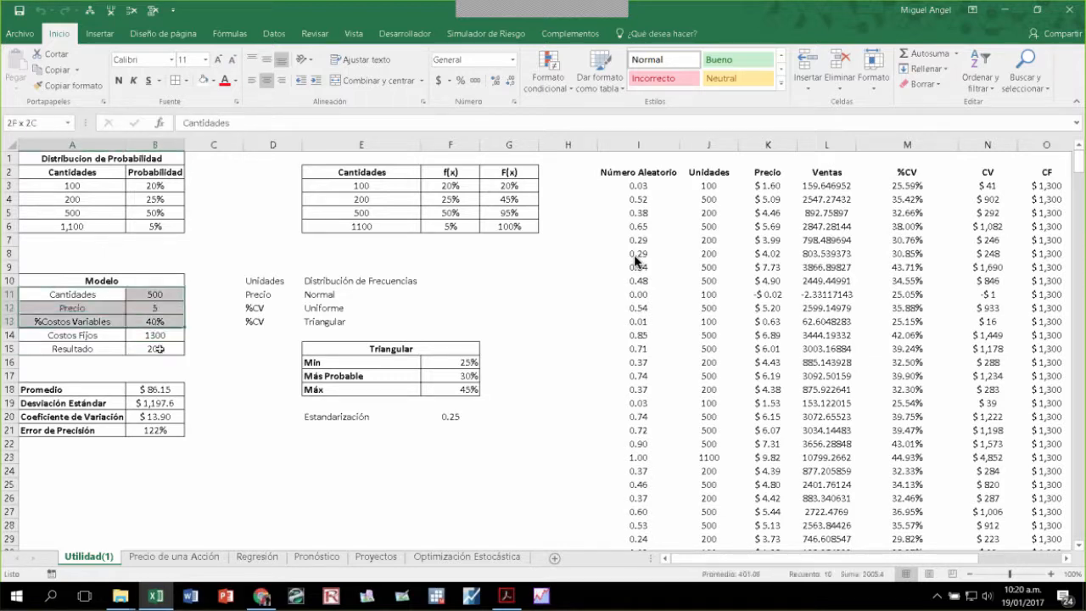
pyautogui.click(157, 336)
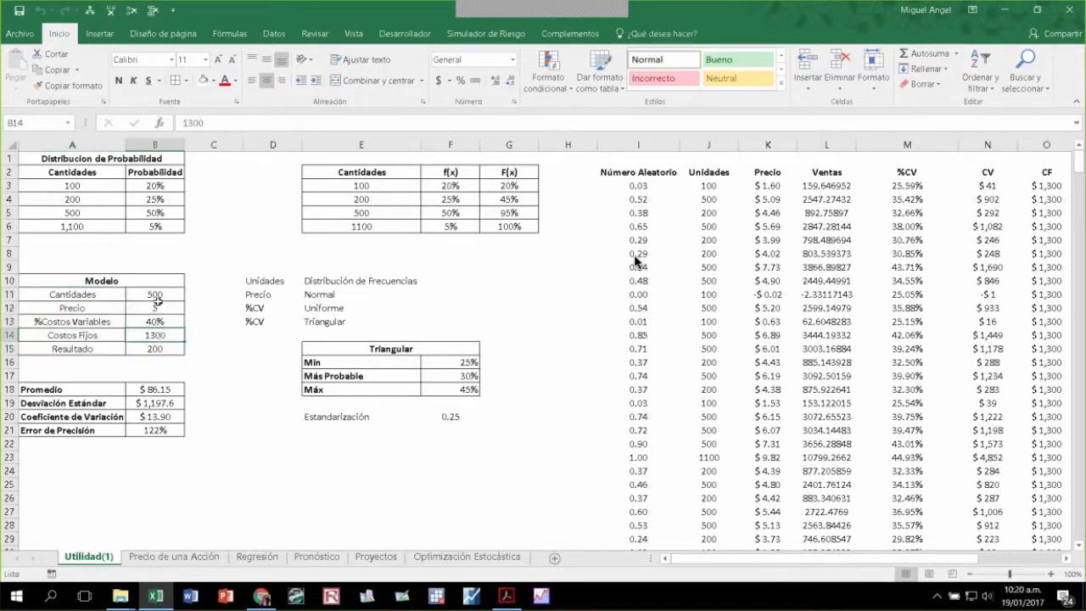
pyautogui.click(158, 297)
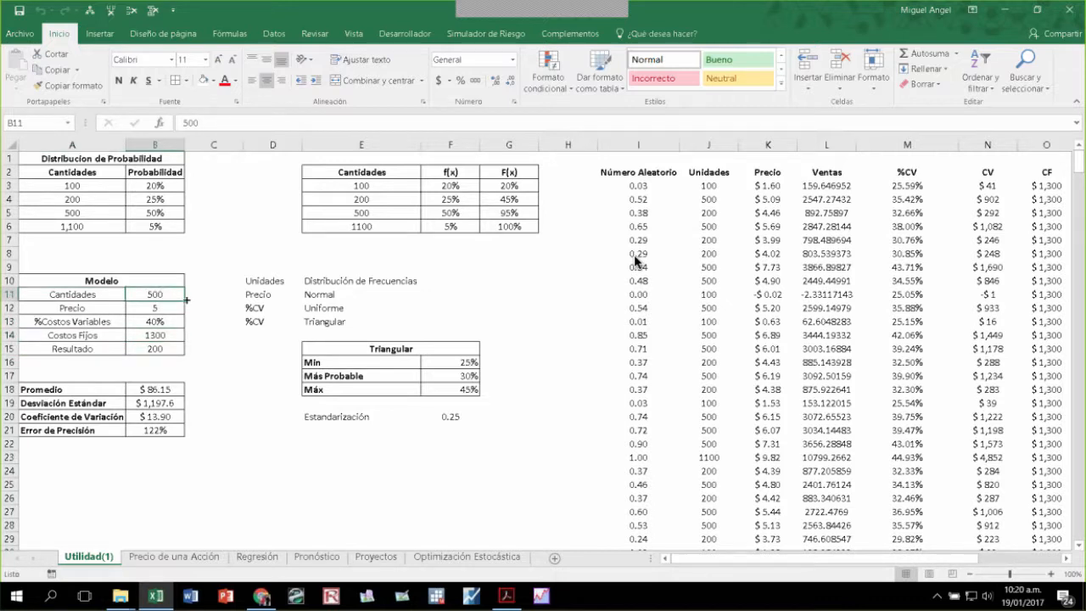
pyautogui.click(161, 312)
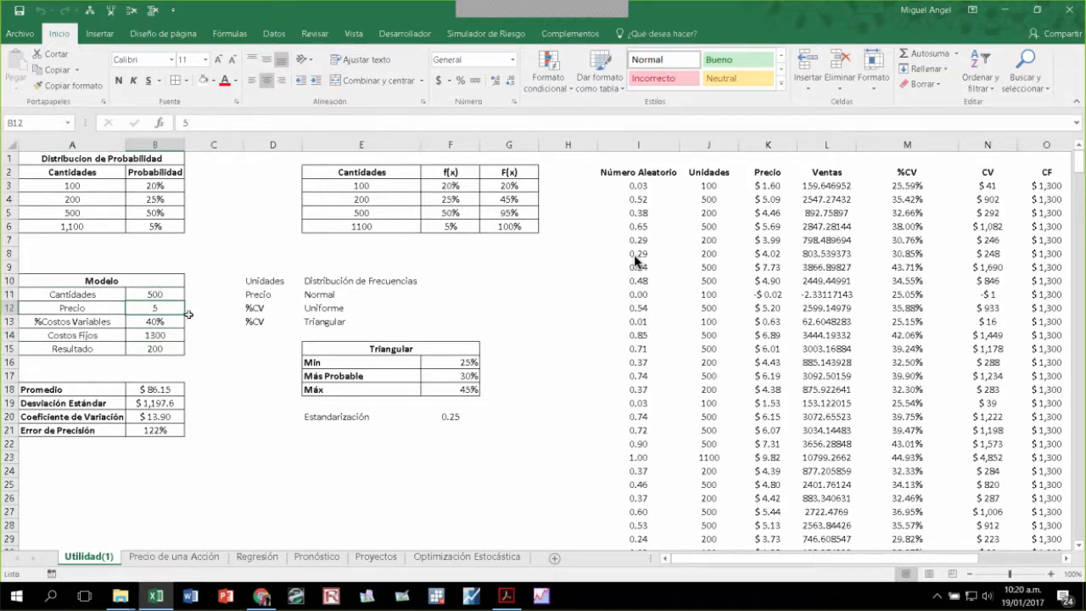
pyautogui.click(164, 322)
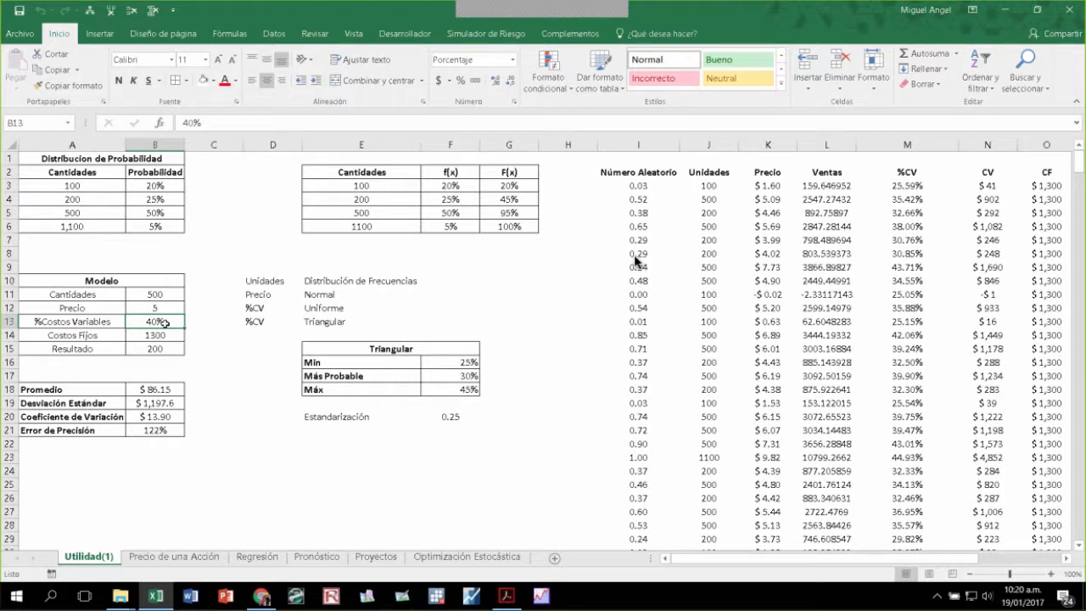
pyautogui.click(176, 335)
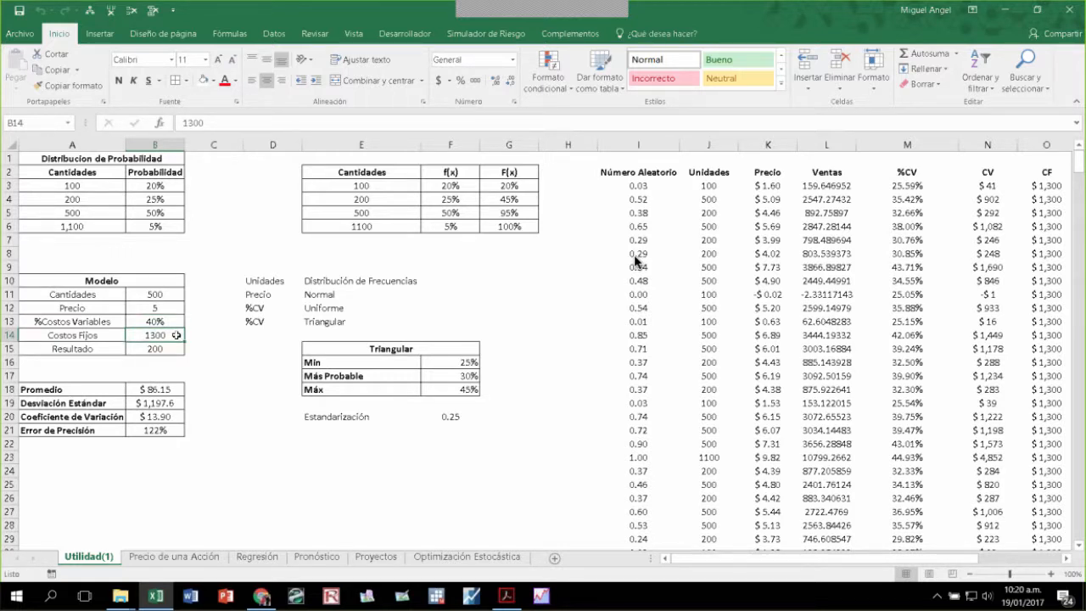
pyautogui.click(156, 349)
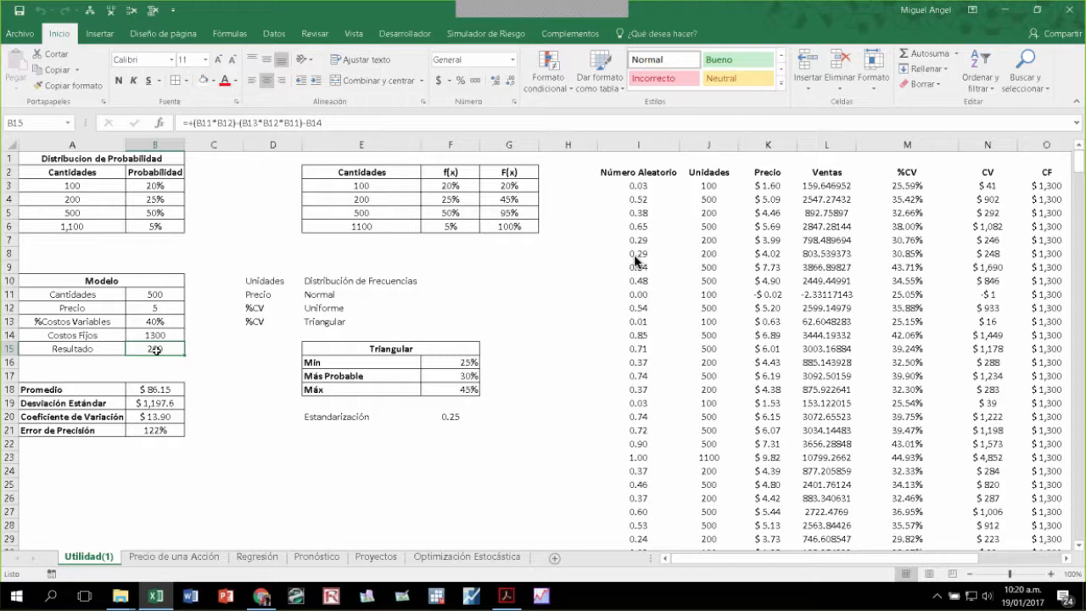
pyautogui.click(159, 297)
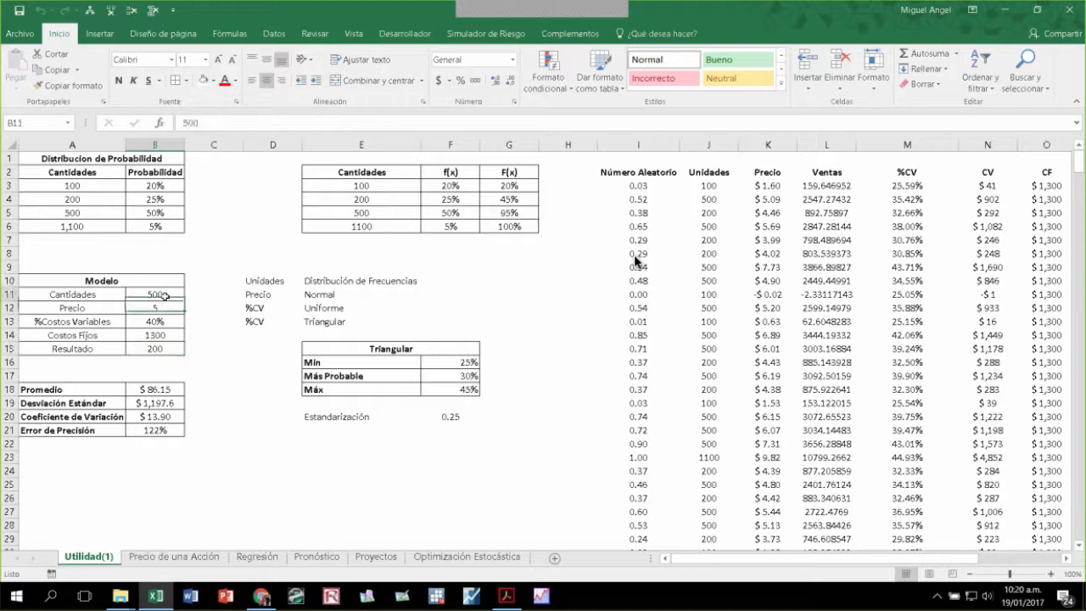
pyautogui.click(159, 307)
pyautogui.click(158, 322)
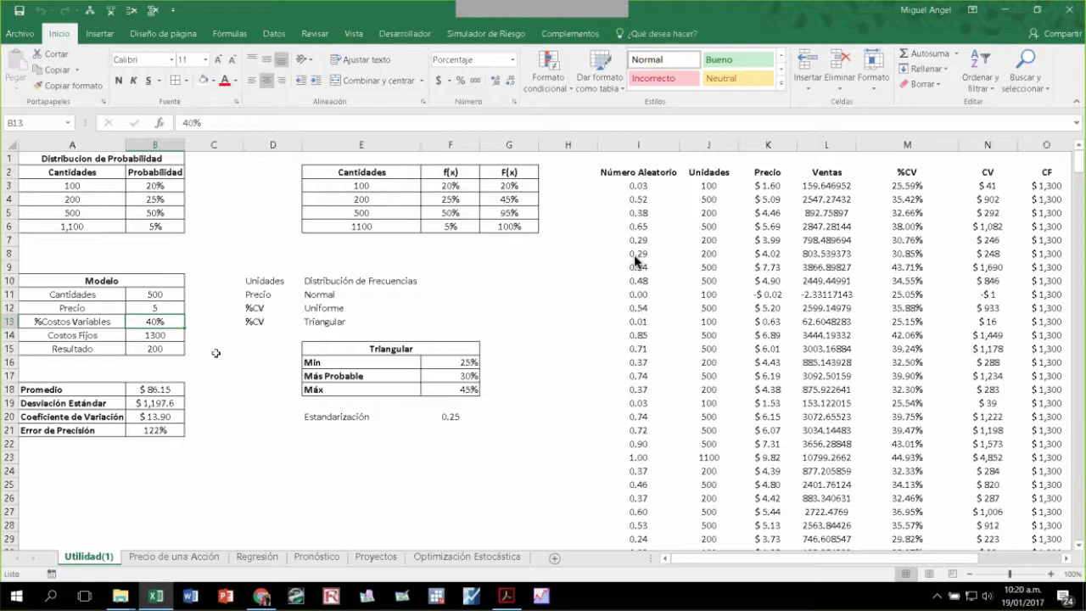
pyautogui.click(174, 296)
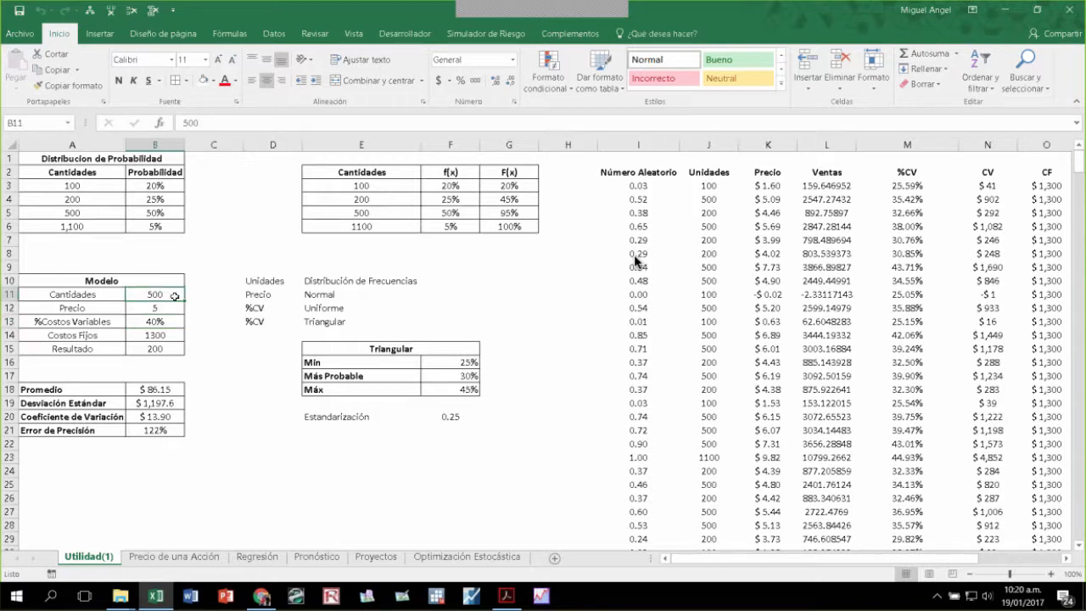
pyautogui.click(166, 321)
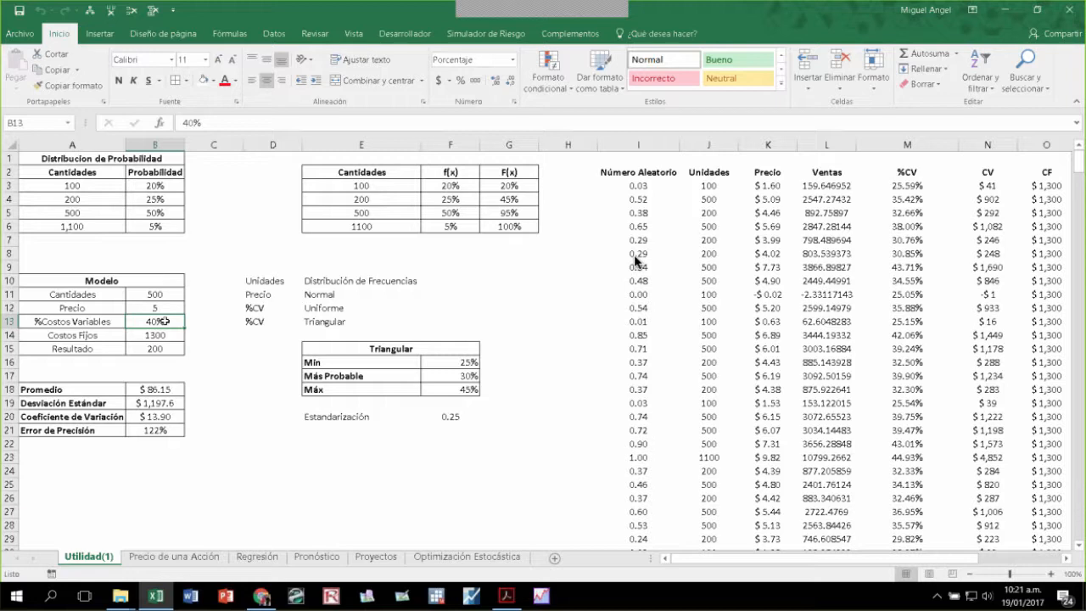
pyautogui.click(169, 345)
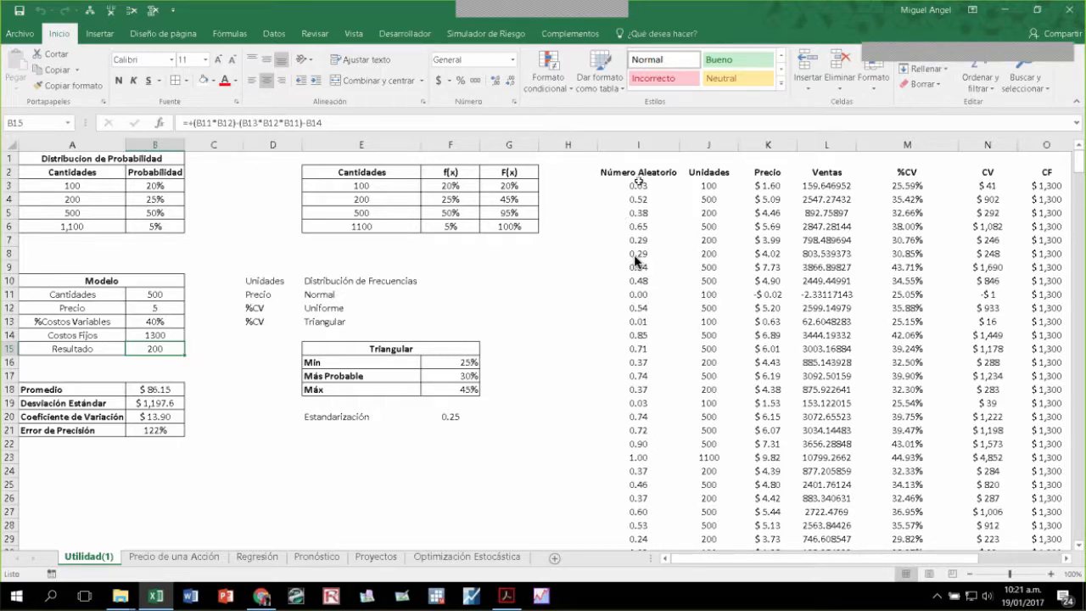
# Step: Examine the Número Aleatorio column down to its end and the nested SI formula for Unidades in J3
pyautogui.click(638, 184)
pyautogui.hotkey('ctrl', 'shift', 'Down')
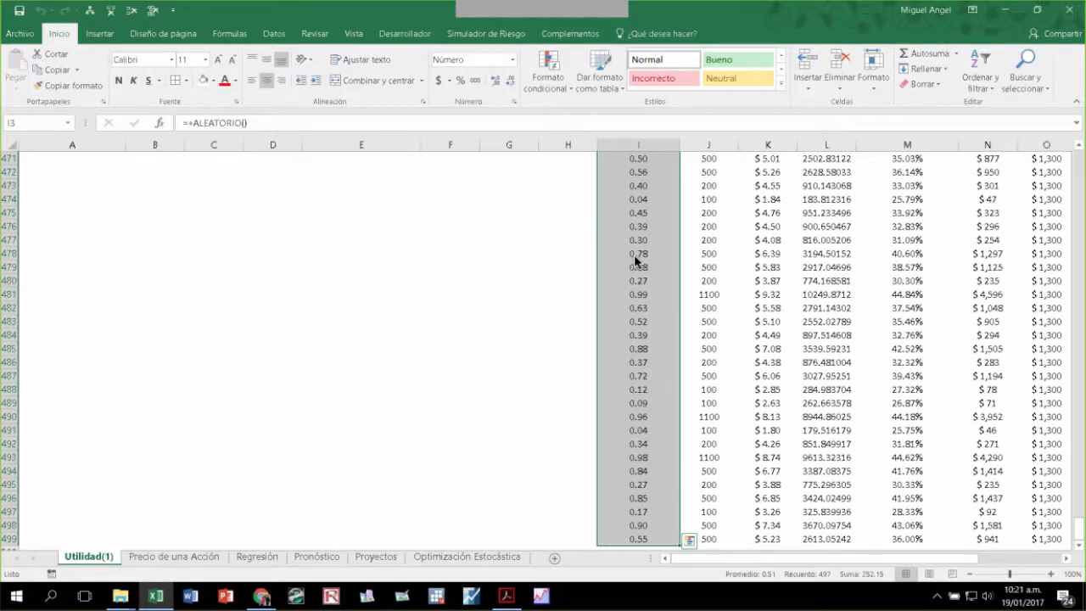
pyautogui.hotkey('ctrl', 'd')
pyautogui.hotkey('ctrl', 'shift', 'Up')
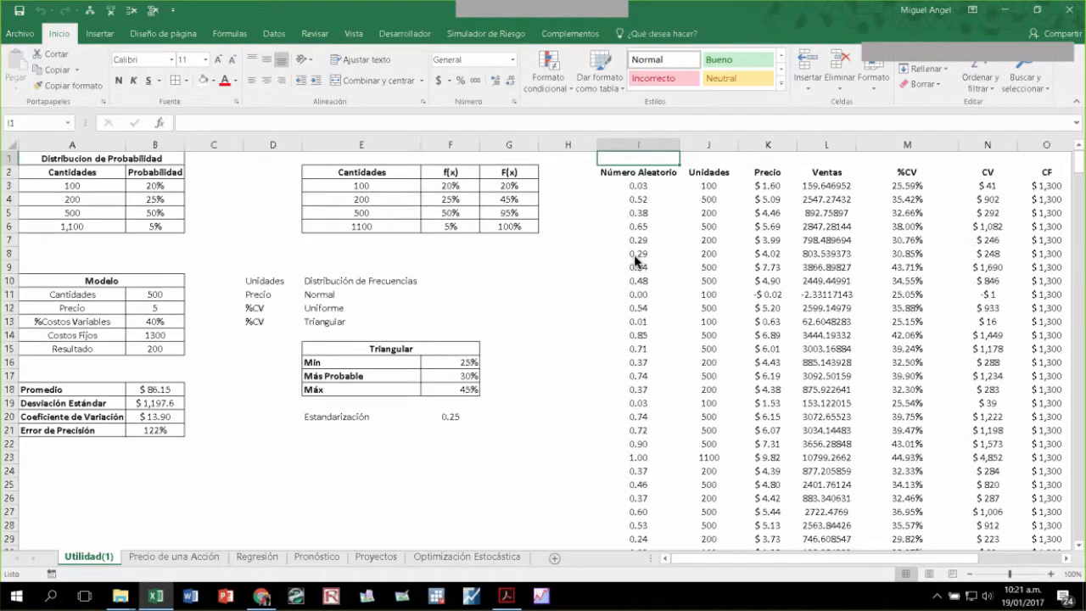
pyautogui.press('Right')
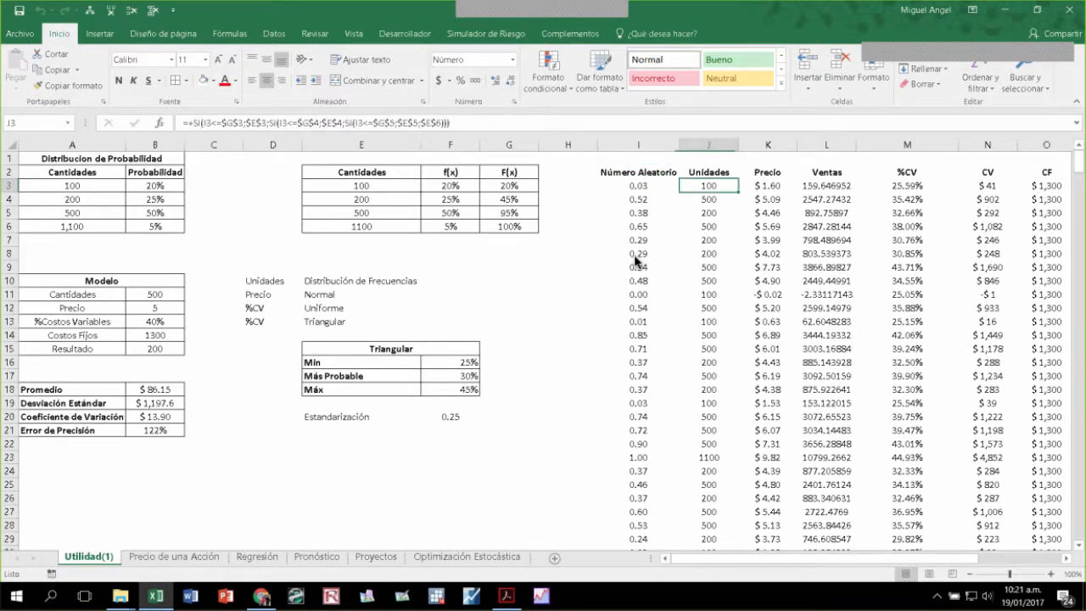
pyautogui.click(472, 124)
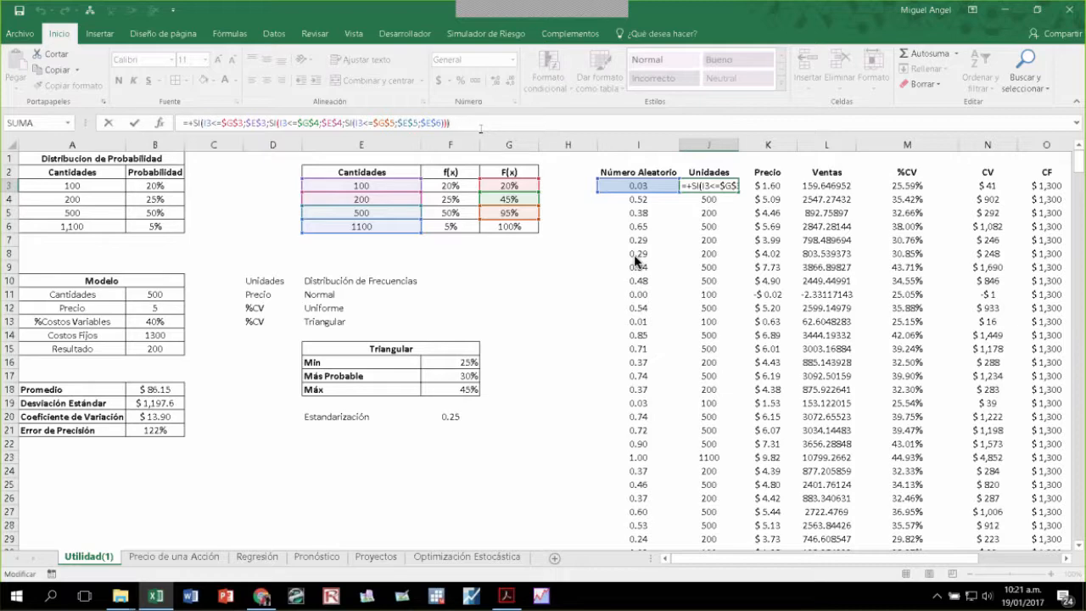
pyautogui.press('Tab')
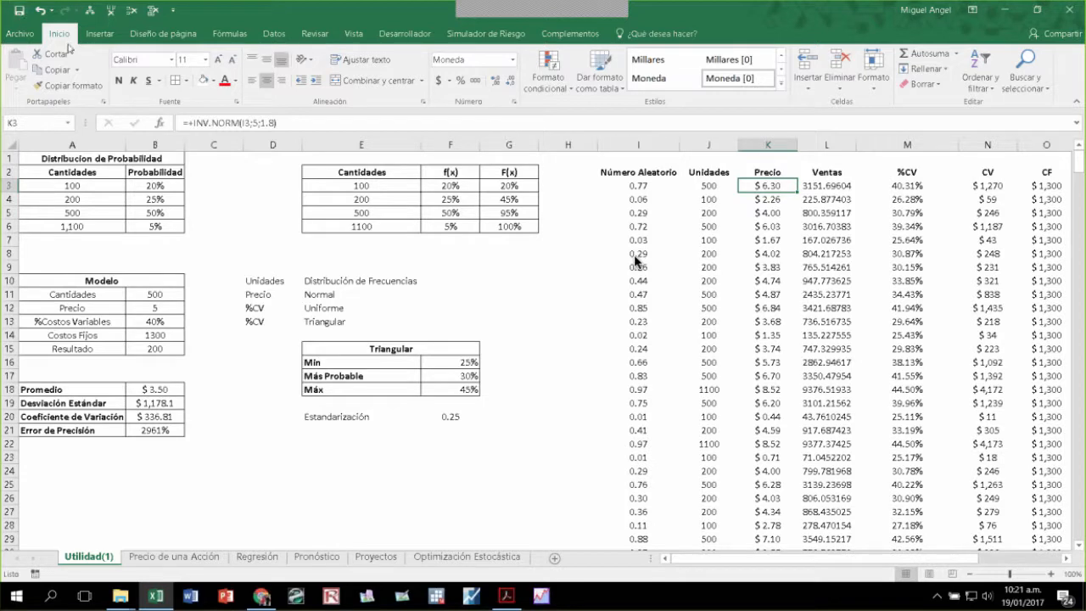
# Step: Inspect the INV.NORM formula for Precio in K3, going through its probability, mean and standard deviation arguments
pyautogui.click(297, 124)
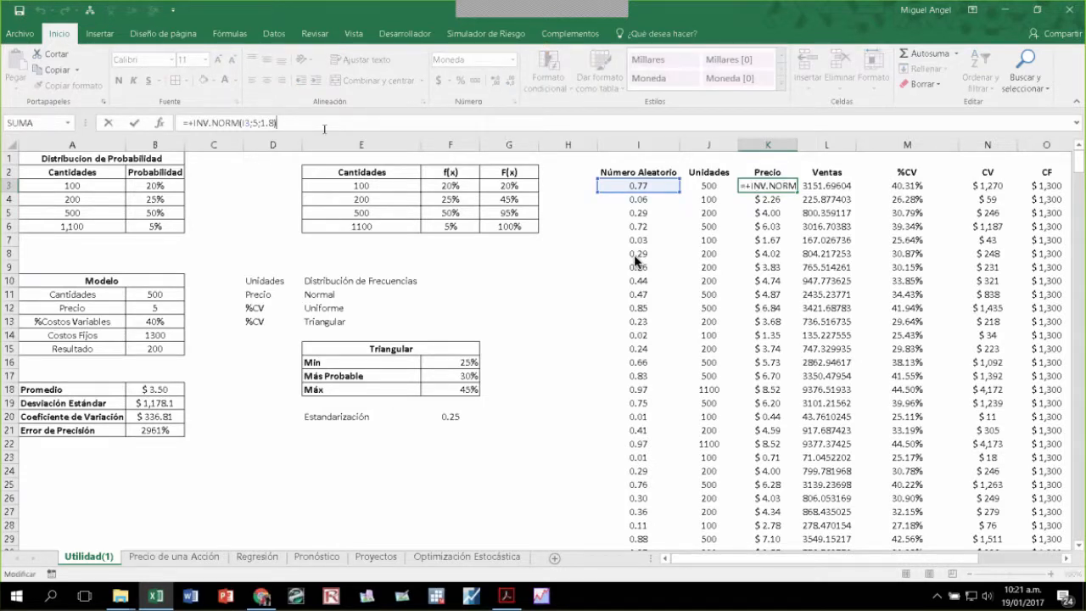
pyautogui.click(226, 123)
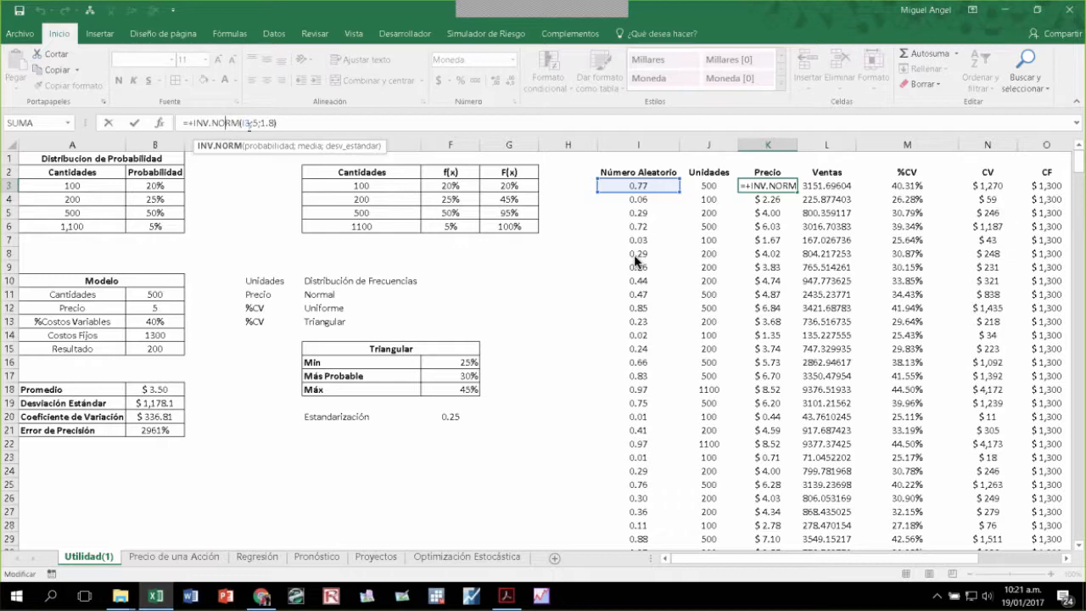
pyautogui.click(246, 123)
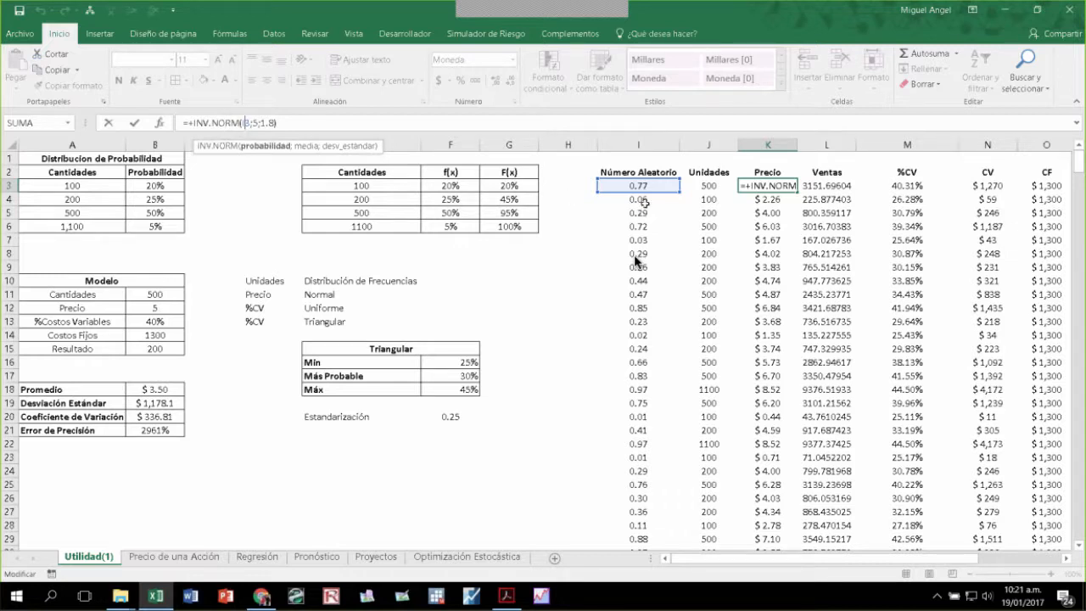
pyautogui.press('Right')
pyautogui.press('Right')
pyautogui.press('Right')
pyautogui.press('Right')
pyautogui.hotkey('shift', 'End')
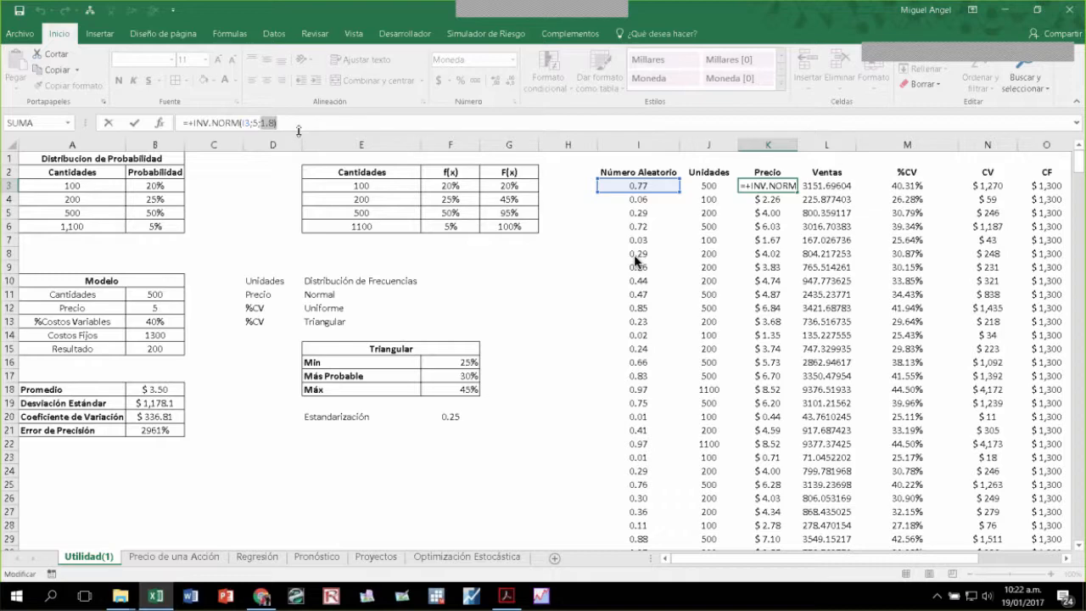
pyautogui.press('Tab')
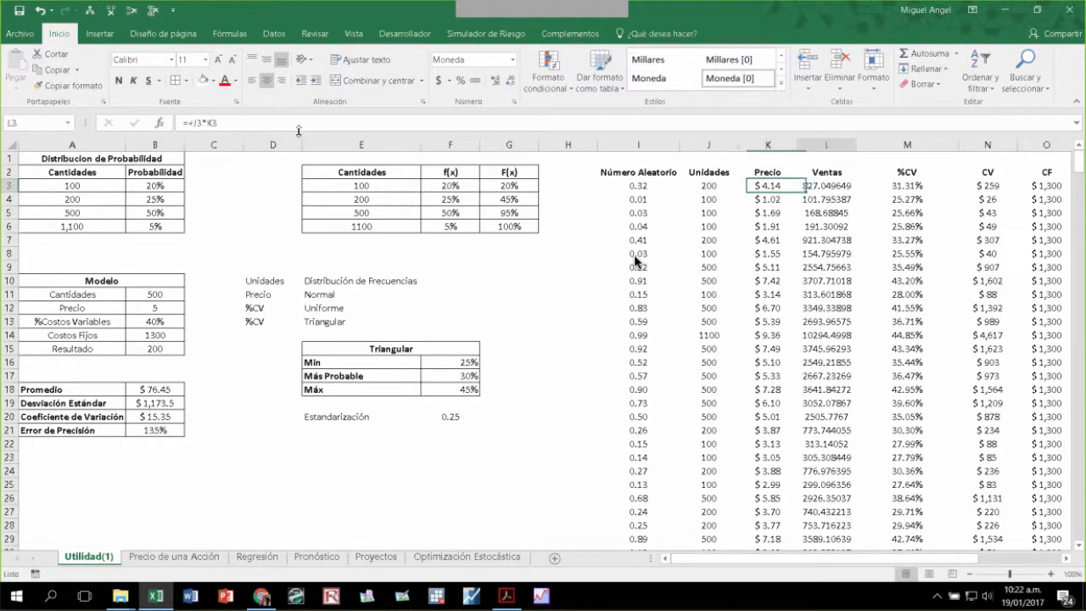
# Step: Inspect the Ventas formula in L3 and the uniform-distribution %CV formula in M3
pyautogui.click(217, 123)
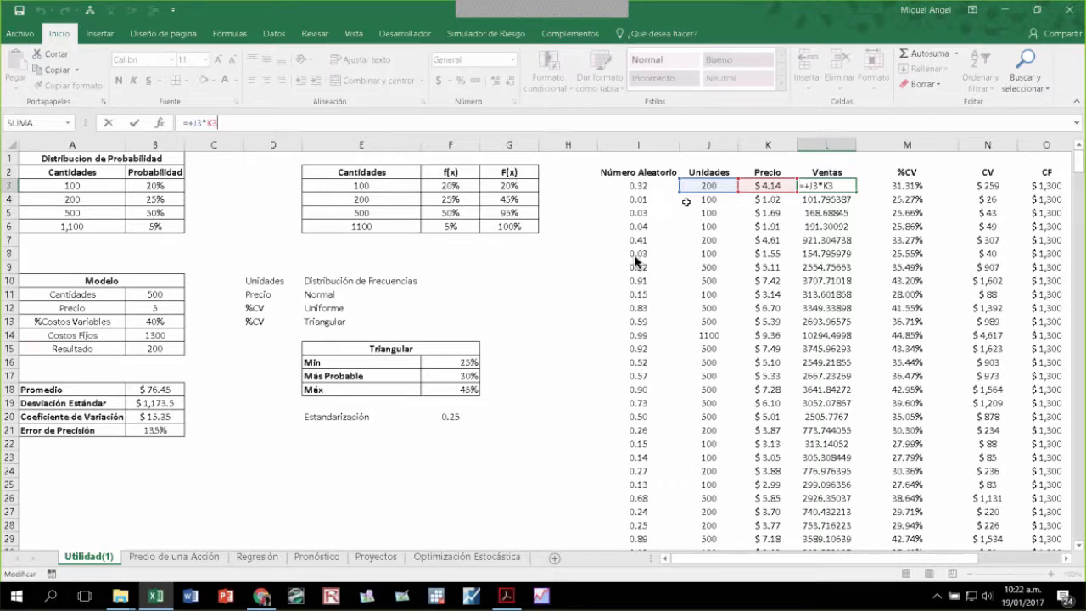
pyautogui.click(900, 187)
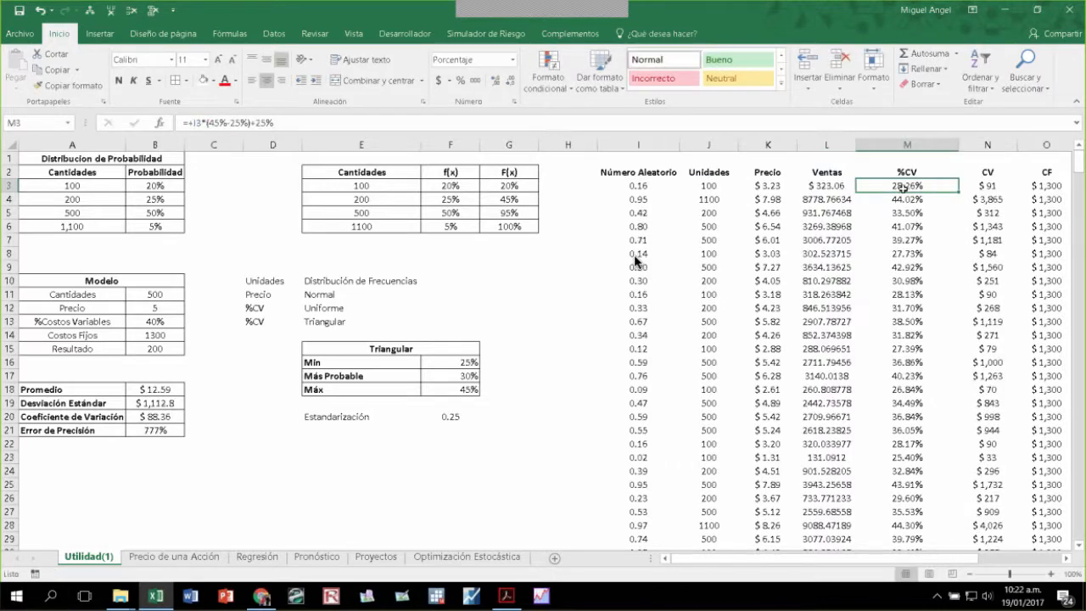
pyautogui.click(337, 123)
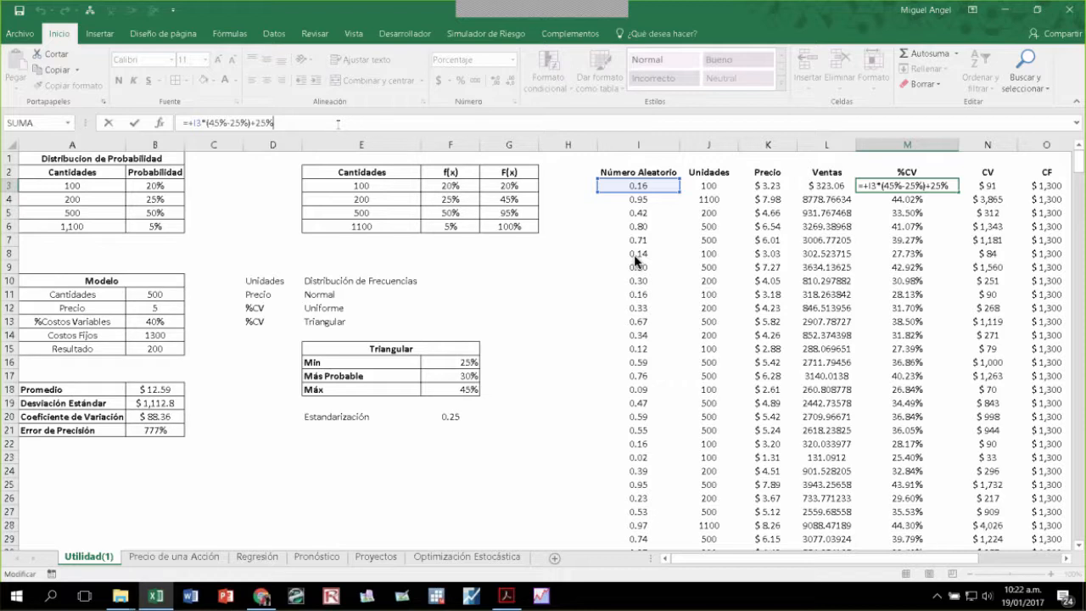
pyautogui.press('Tab')
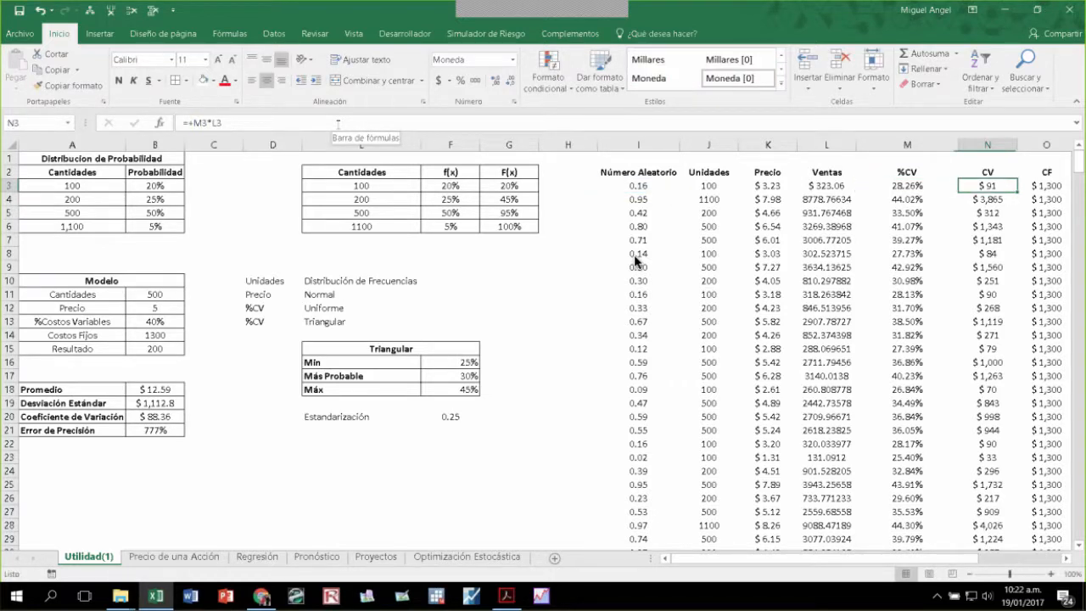
# Step: Review the row 3 entries for CV, CF and Utilidad 1 in cells N3 to P3
pyautogui.press('F2')
pyautogui.press('Escape')
pyautogui.press('Down')
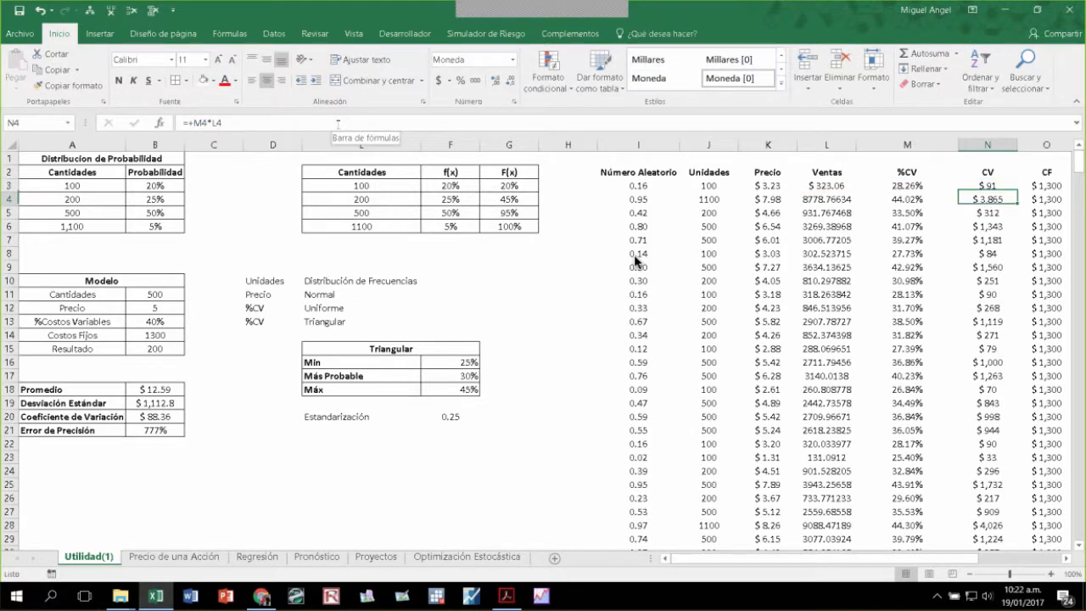
pyautogui.press('Up')
pyautogui.press('Right')
pyautogui.press('Right')
pyautogui.press('Left')
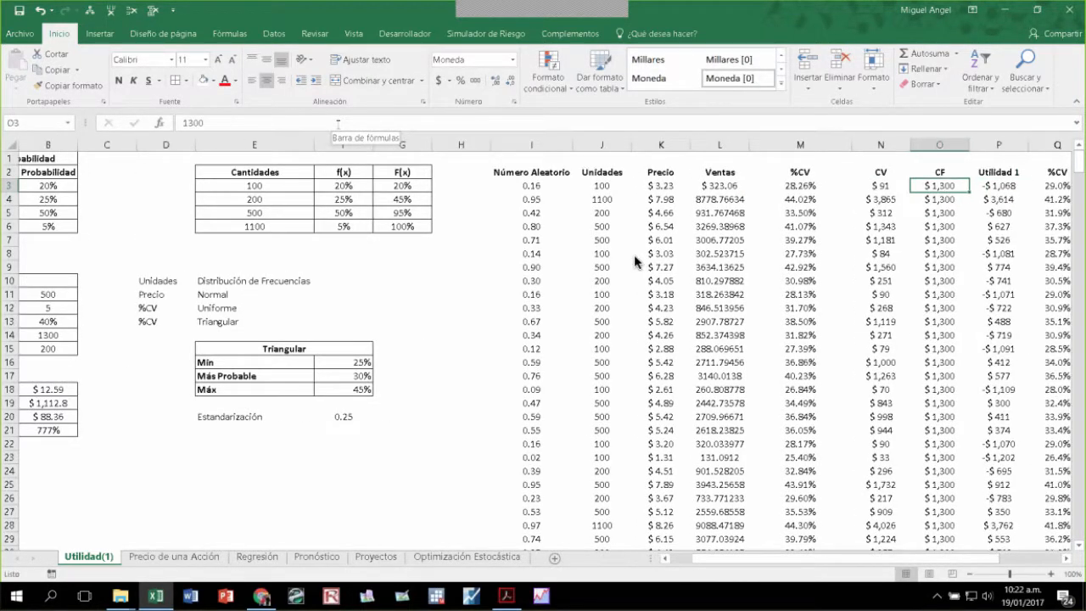
pyautogui.press('Right')
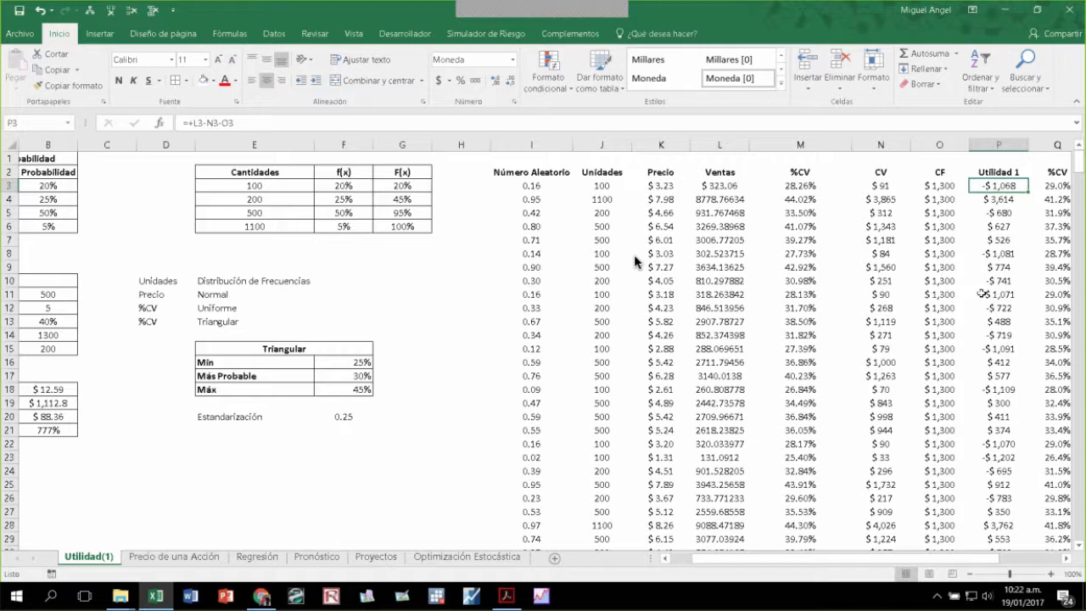
# Step: Inspect the triangular-distribution %CV formula in Q3 and the row 3 formula for Utilidad 2
pyautogui.press('Right')
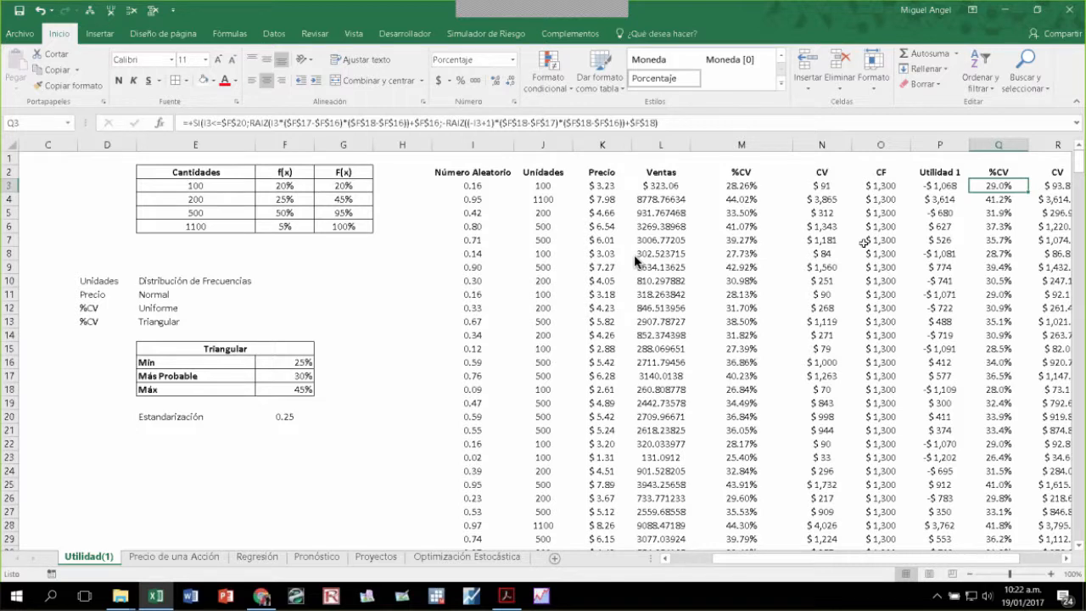
pyautogui.click(675, 122)
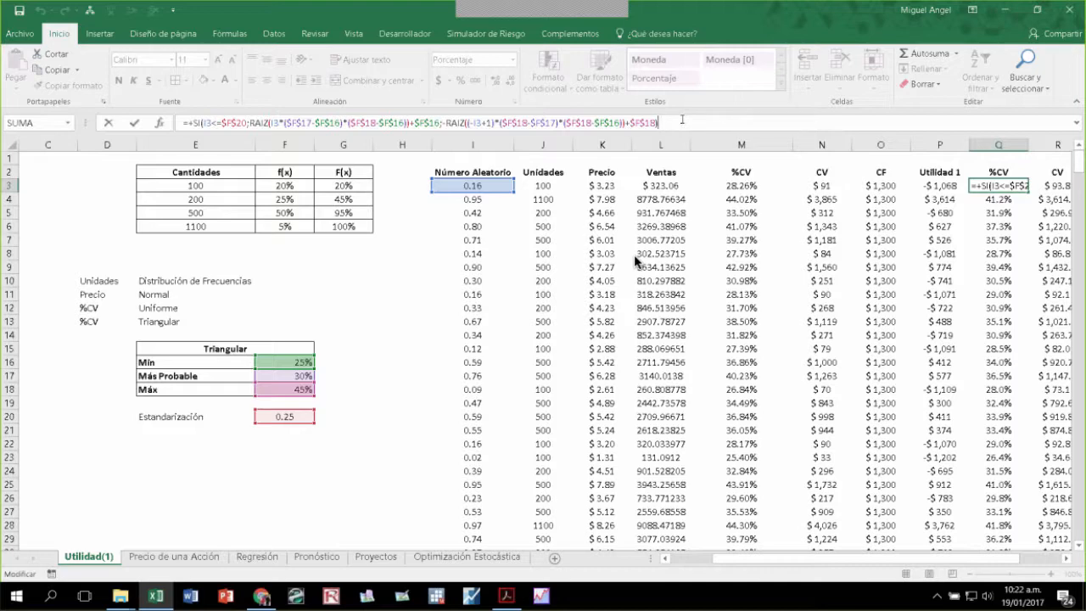
pyautogui.hotkey('ctrl', 'Return')
pyautogui.press('Right')
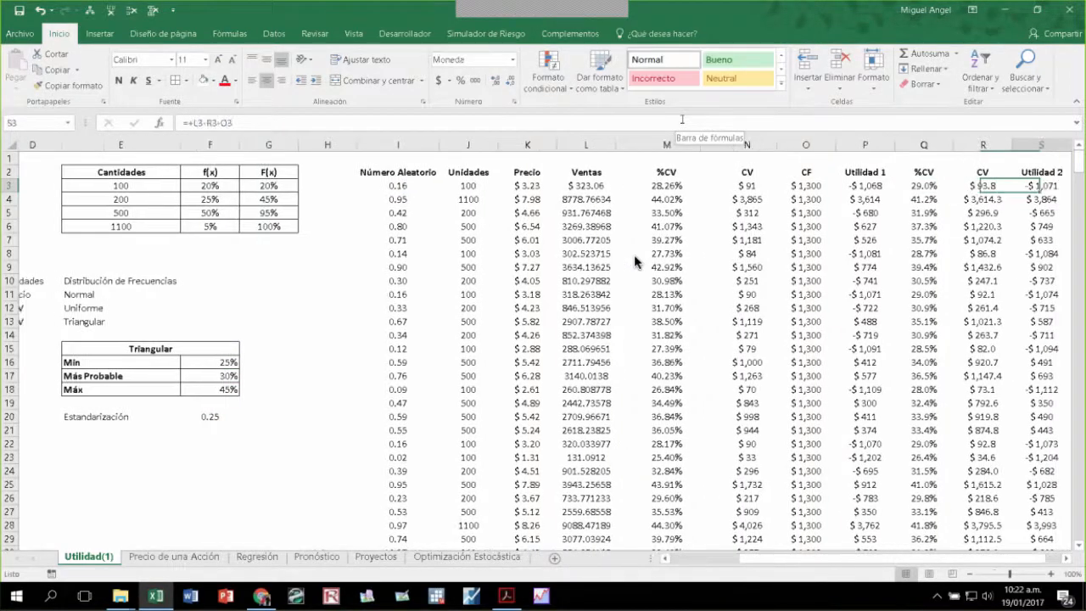
# Step: Review the formulas for Promedio, Desviación Estándar and Coeficiente de Variación in cells B18 to B20
pyautogui.press('Home')
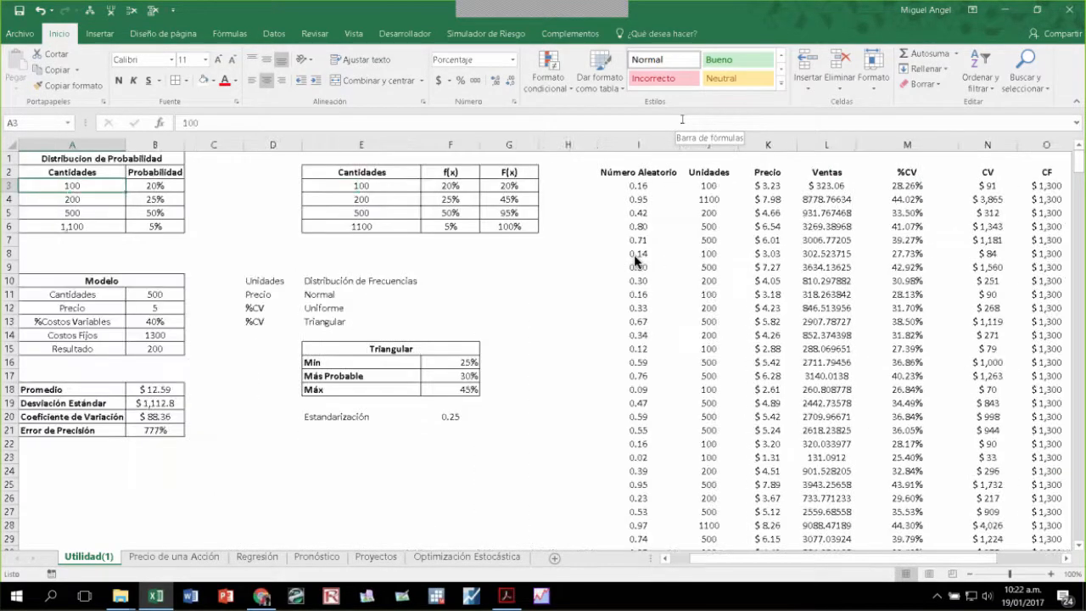
pyautogui.click(166, 388)
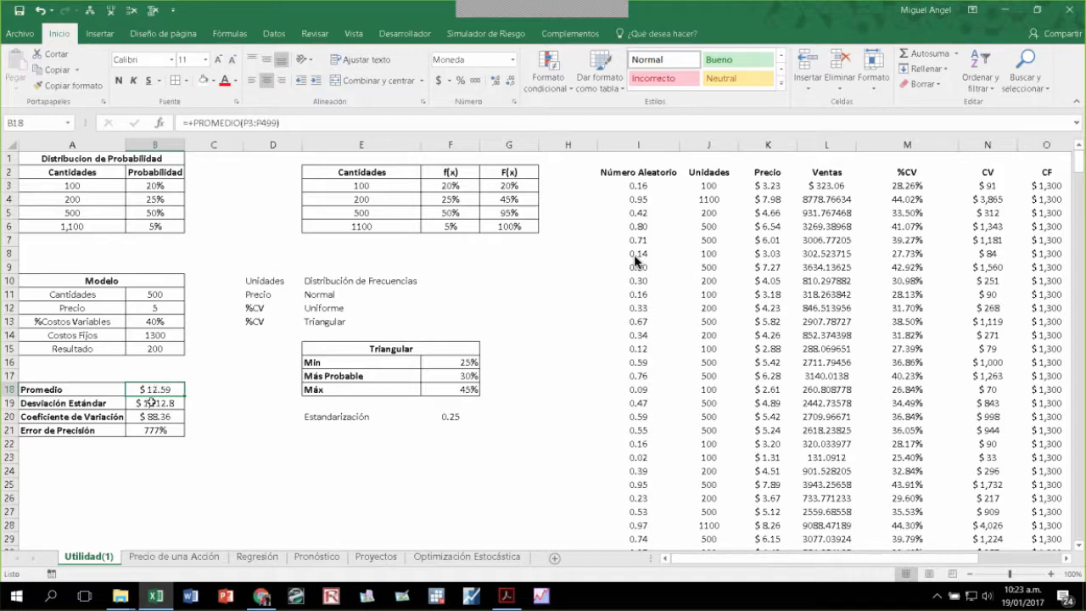
pyautogui.click(151, 402)
pyautogui.click(162, 414)
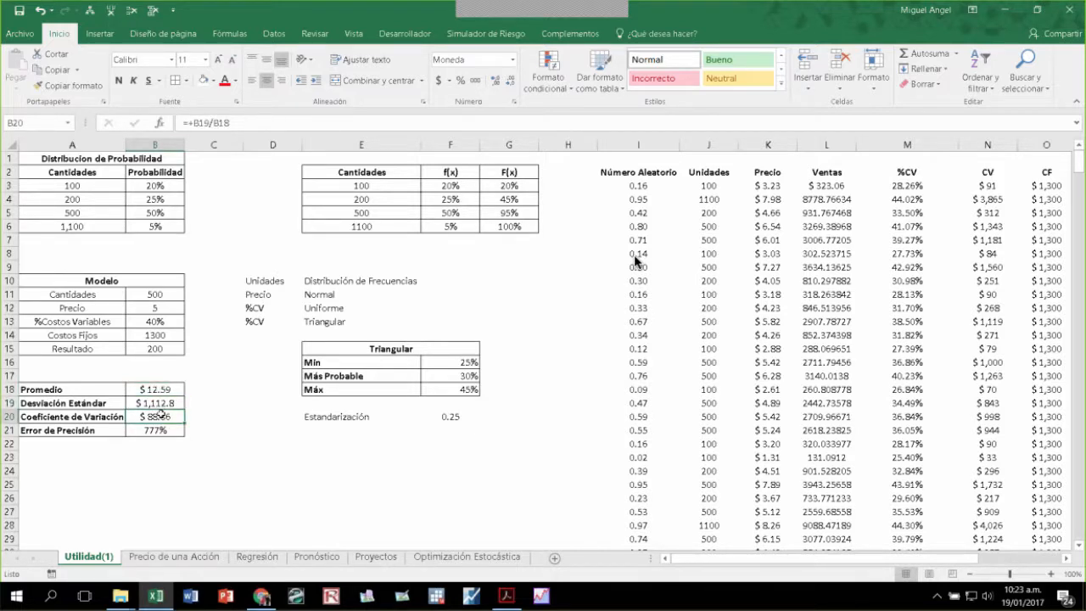
# Step: Recalculate the sheet repeatedly to compare how the summary statistics in B18:B21 vary between random draws
pyautogui.press('F9')
pyautogui.press('F9')
pyautogui.press('F9')
pyautogui.press('F9')
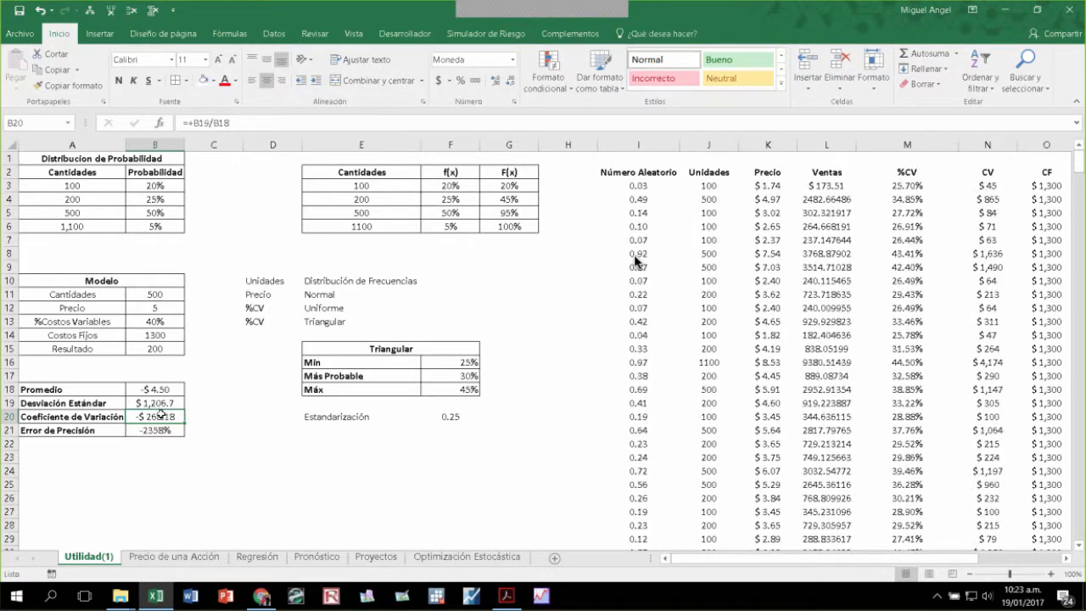
pyautogui.press('F9')
pyautogui.press('F9')
pyautogui.press('F9')
pyautogui.press('F9')
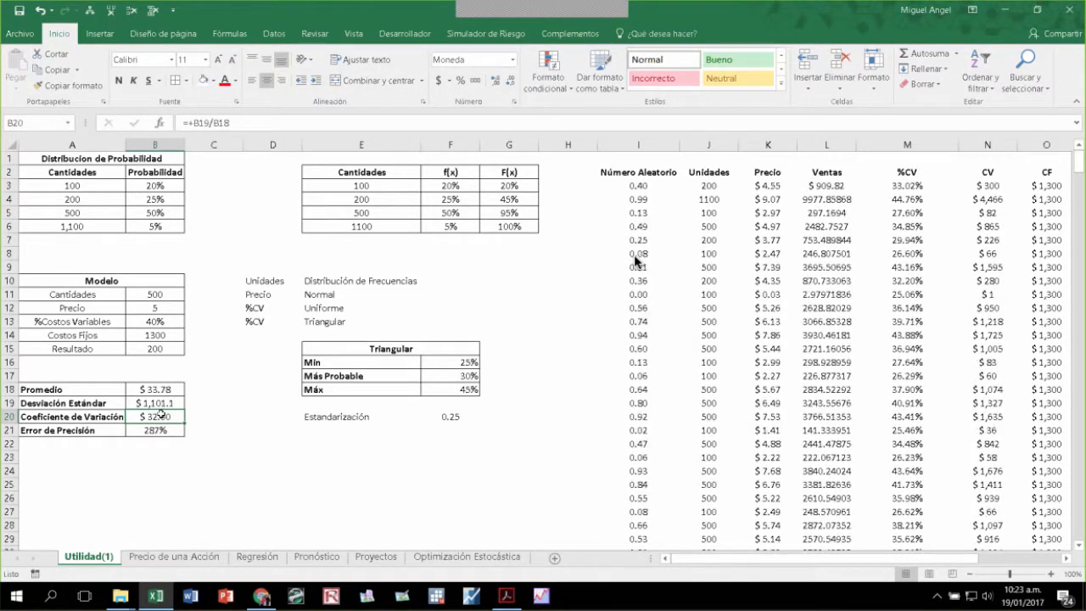
pyautogui.press('F9')
pyautogui.press('F9')
pyautogui.press('F9')
pyautogui.press('F9')
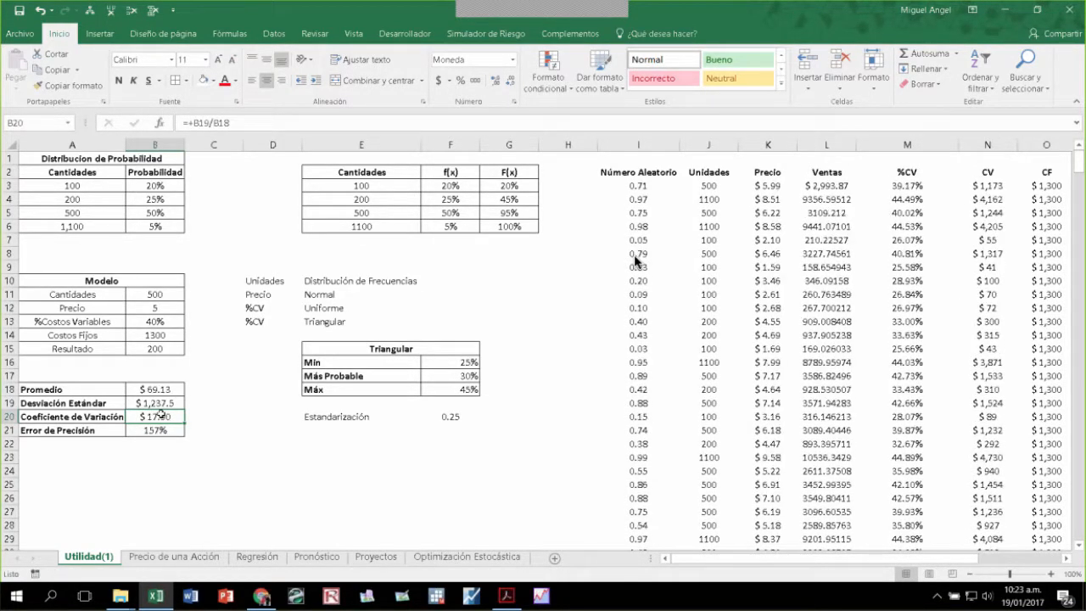
pyautogui.press('F9')
pyautogui.press('F9')
pyautogui.press('F9')
pyautogui.press('F9')
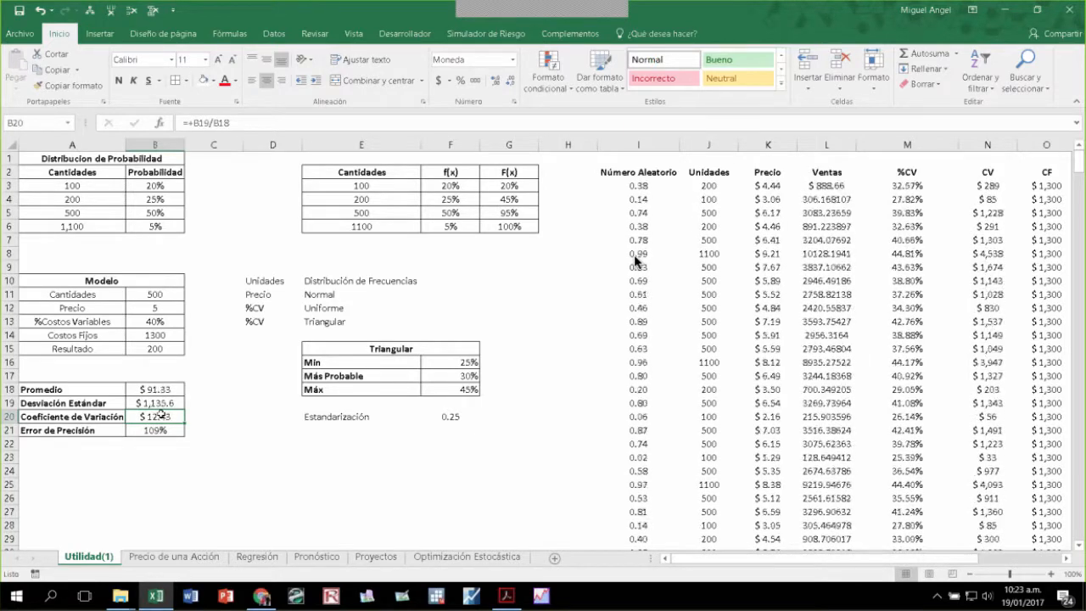
pyautogui.press('F9')
pyautogui.press('F9')
pyautogui.press('F9')
pyautogui.press('F9')
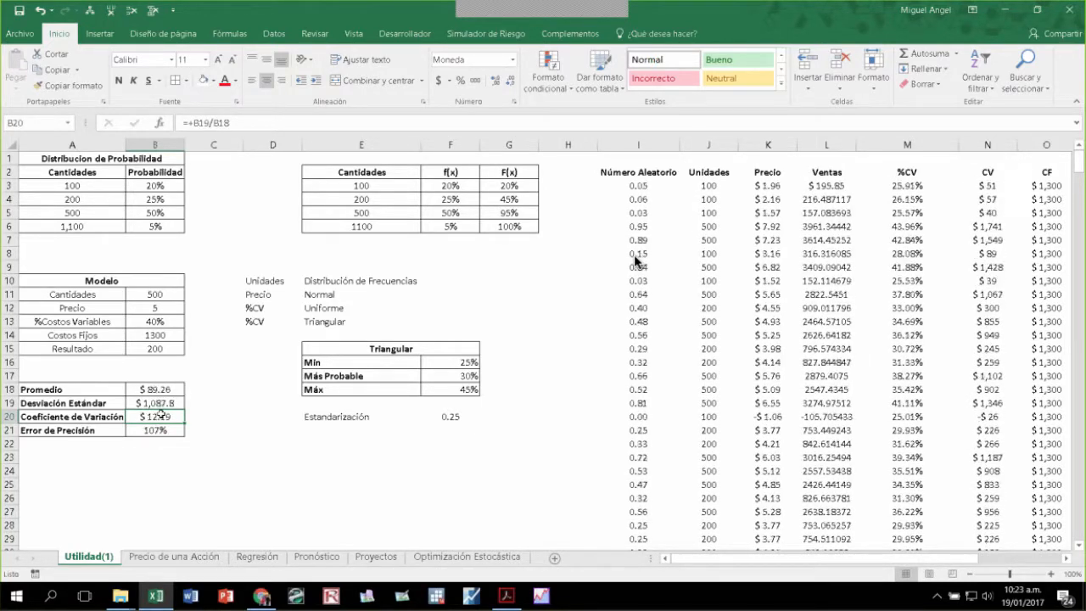
pyautogui.press('F9')
pyautogui.press('F9')
pyautogui.press('F9')
pyautogui.press('F9')
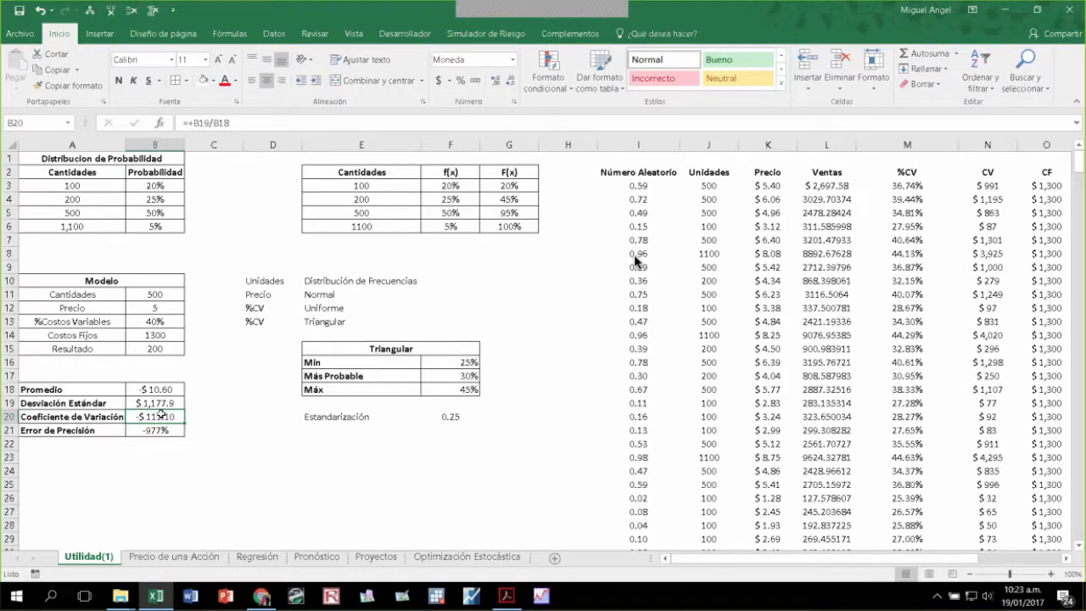
pyautogui.press('F9')
pyautogui.press('F9')
pyautogui.press('F9')
pyautogui.press('F9')
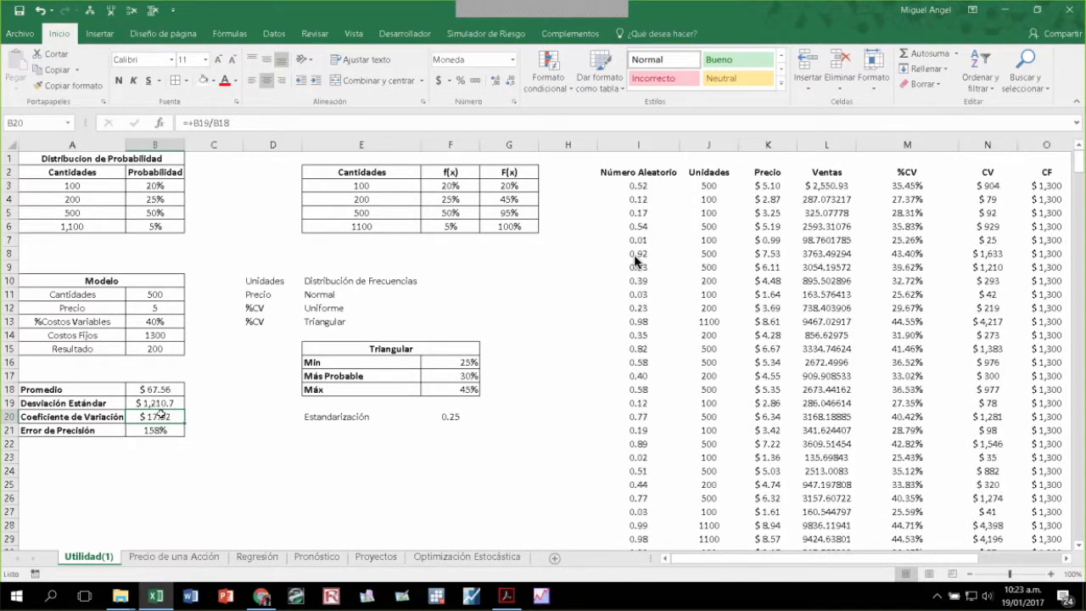
pyautogui.press('F9')
pyautogui.press('F9')
pyautogui.press('F9')
pyautogui.press('F9')
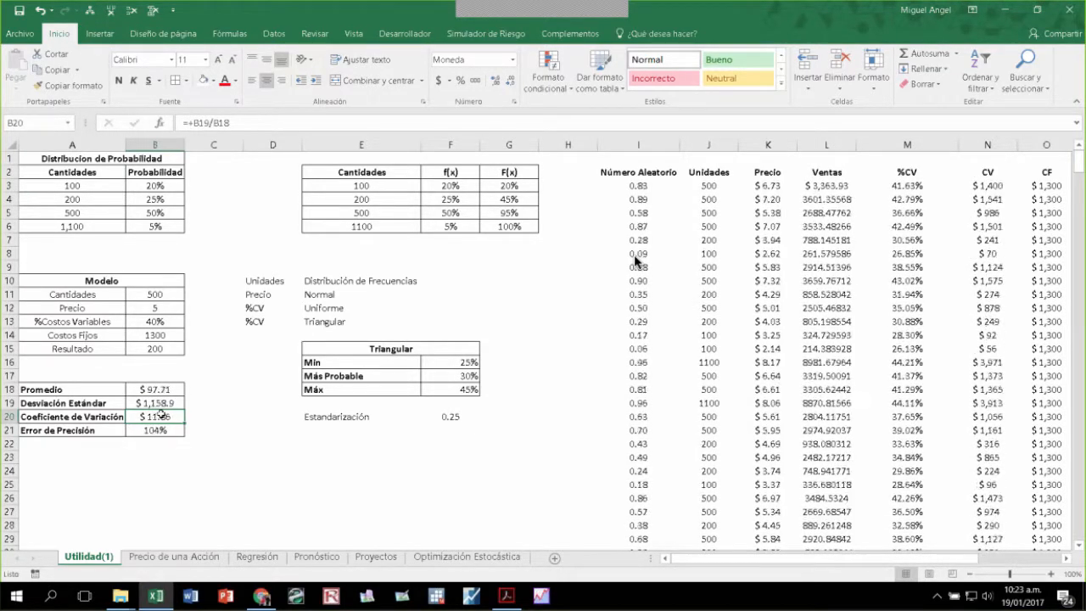
pyautogui.press('F9')
pyautogui.press('F9')
pyautogui.press('F9')
pyautogui.press('F9')
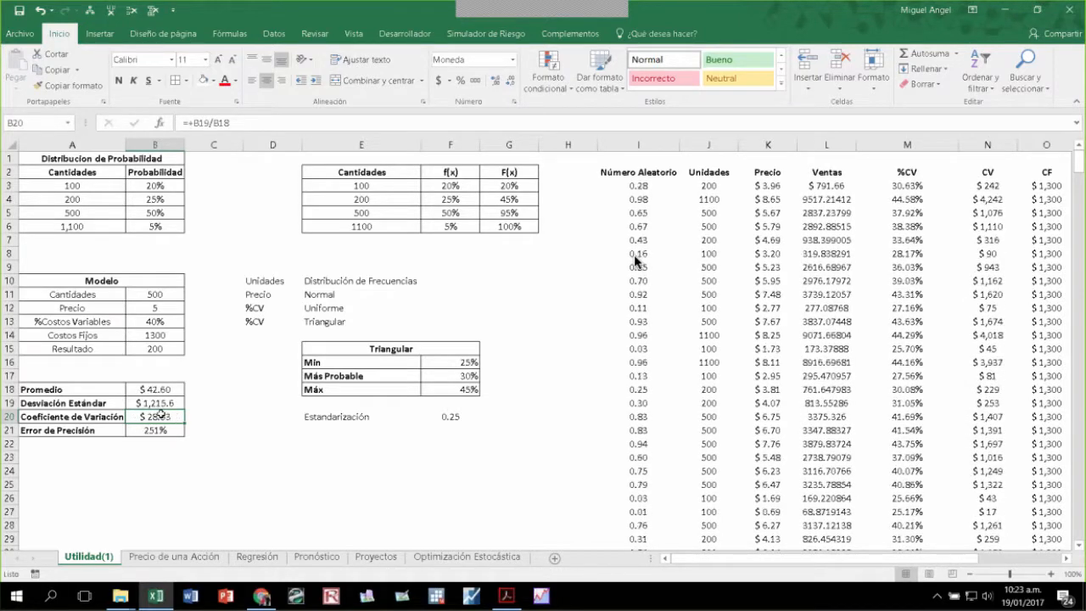
pyautogui.press('F9')
pyautogui.press('F9')
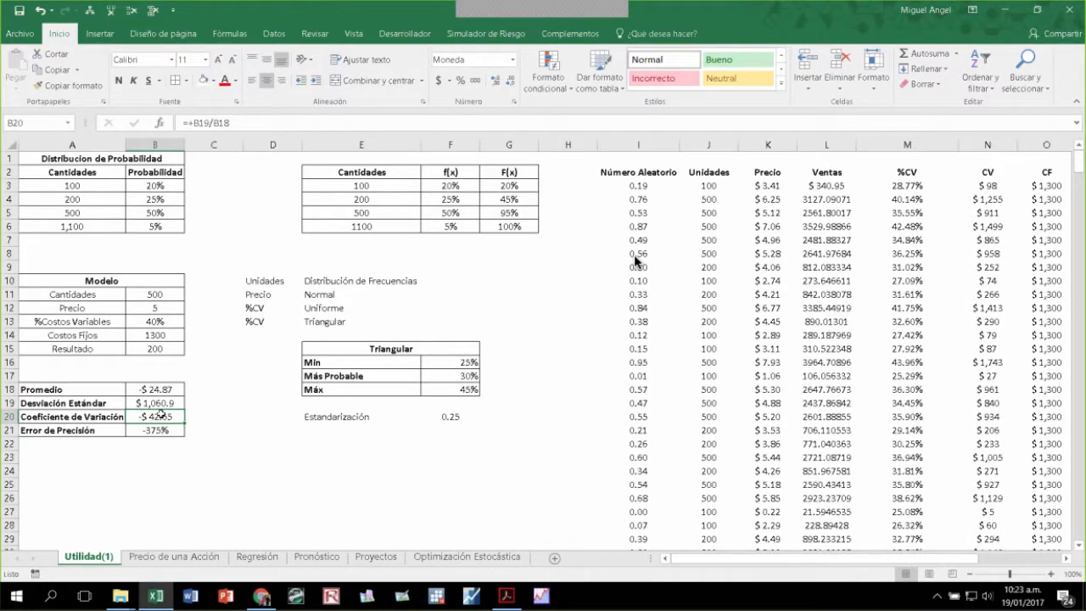
pyautogui.click(225, 455)
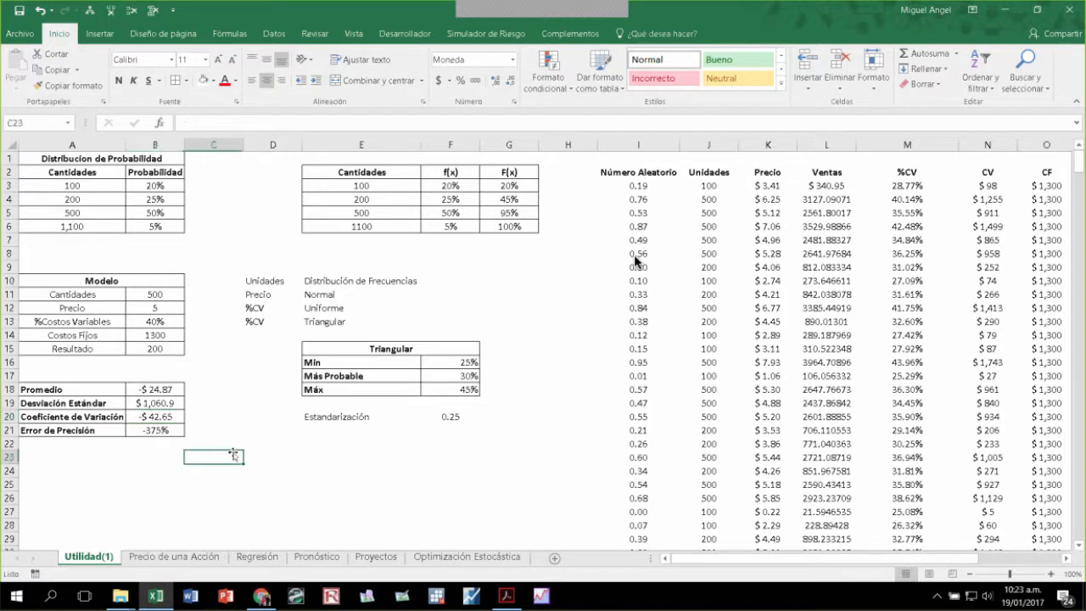
# Step: Start a new Simulador de Riesgo profile named "Utilidad Operacional"
pyautogui.click(480, 35)
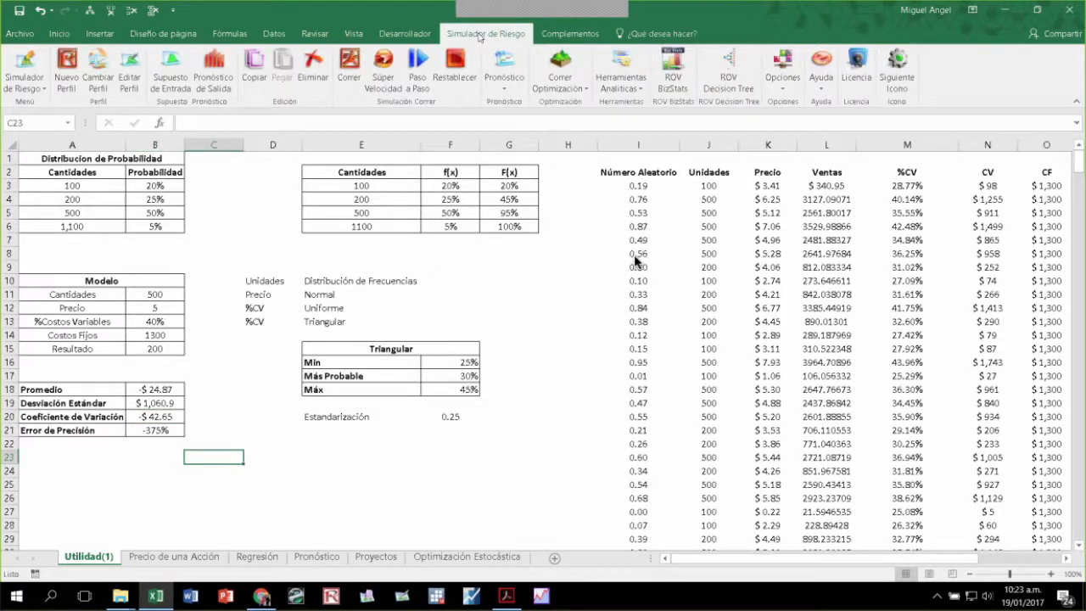
pyautogui.click(66, 72)
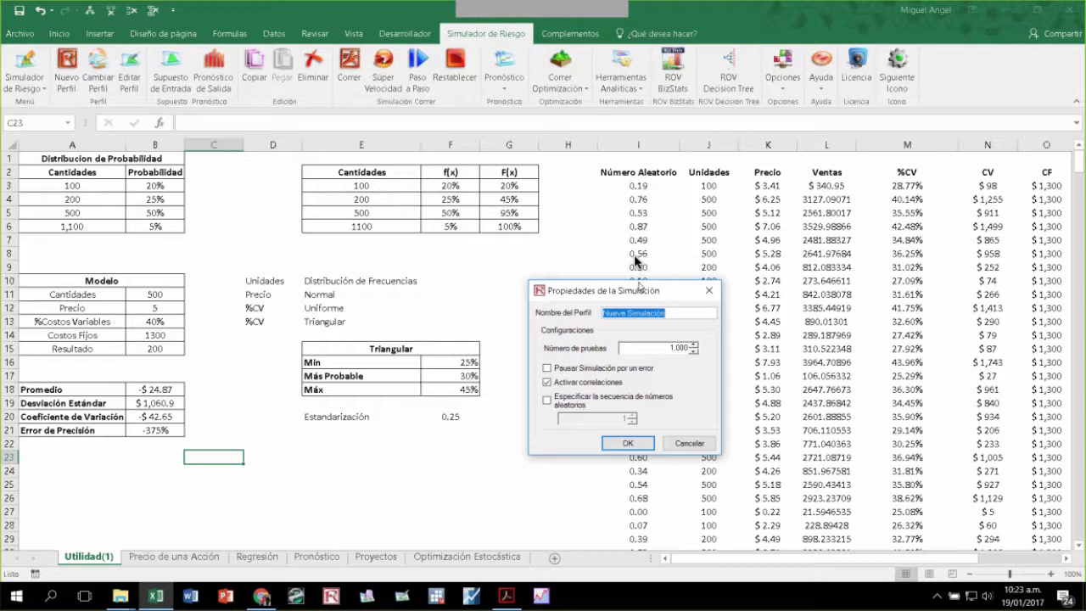
pyautogui.write('Utilidad Operacional')
pyautogui.press('Tab')
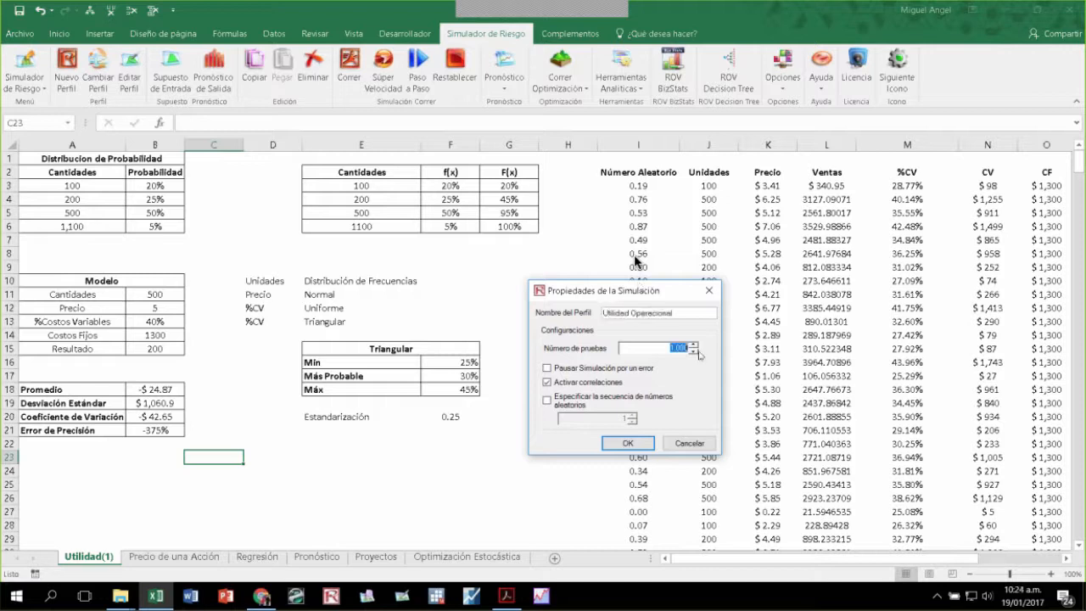
pyautogui.press('Home')
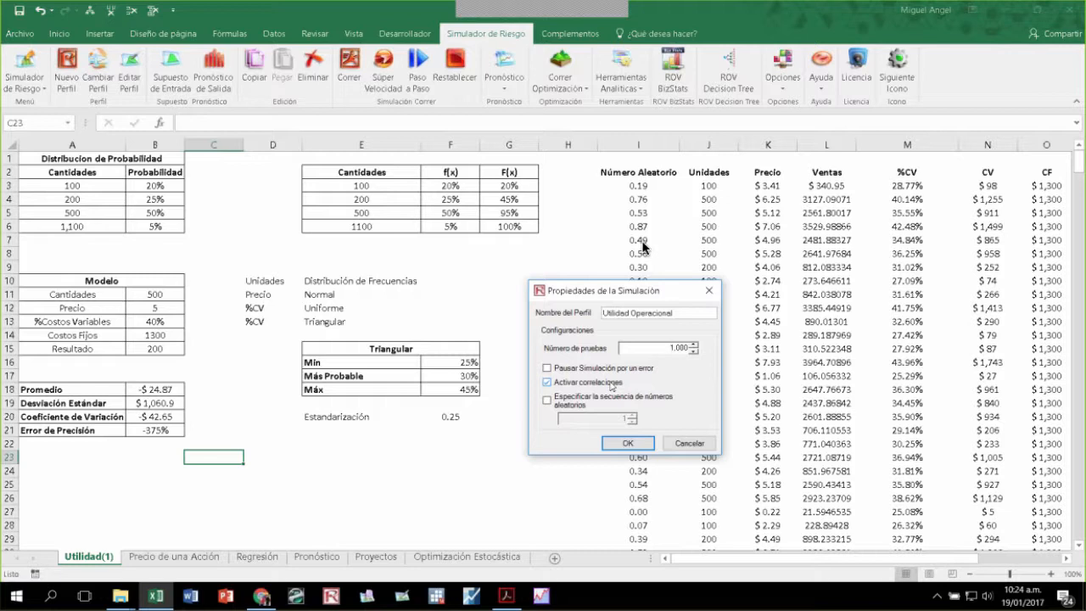
# Step: Enable a specified random number sequence, set the number of trials to 1000 and create the simulation profile
pyautogui.click(546, 402)
pyautogui.write('23')
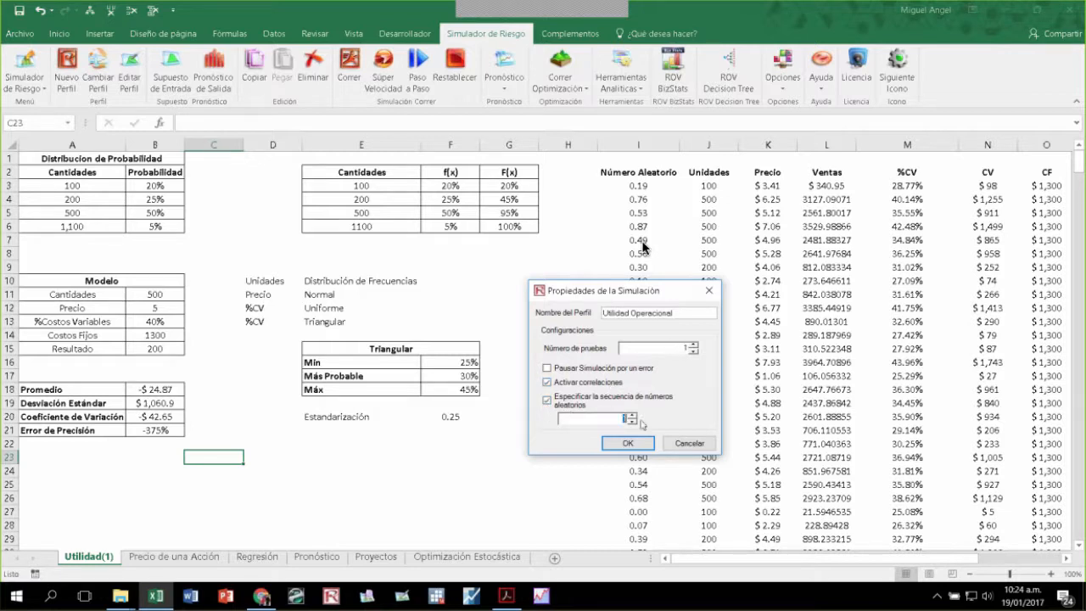
pyautogui.write('45')
pyautogui.moveTo(608, 420); pyautogui.dragTo(636, 422)
pyautogui.doubleClick(681, 349)
pyautogui.write('1000')
pyautogui.click(636, 446)
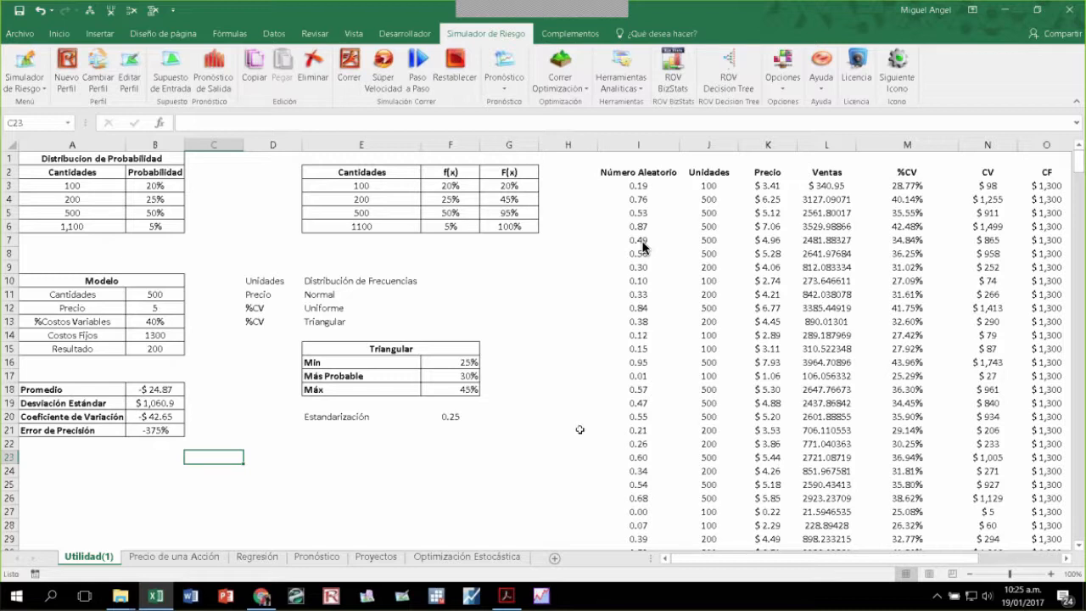
# Step: Review the Cantidades frequency table in E3:F6 and open the input assumption settings for Cantidades in B11
pyautogui.click(143, 294)
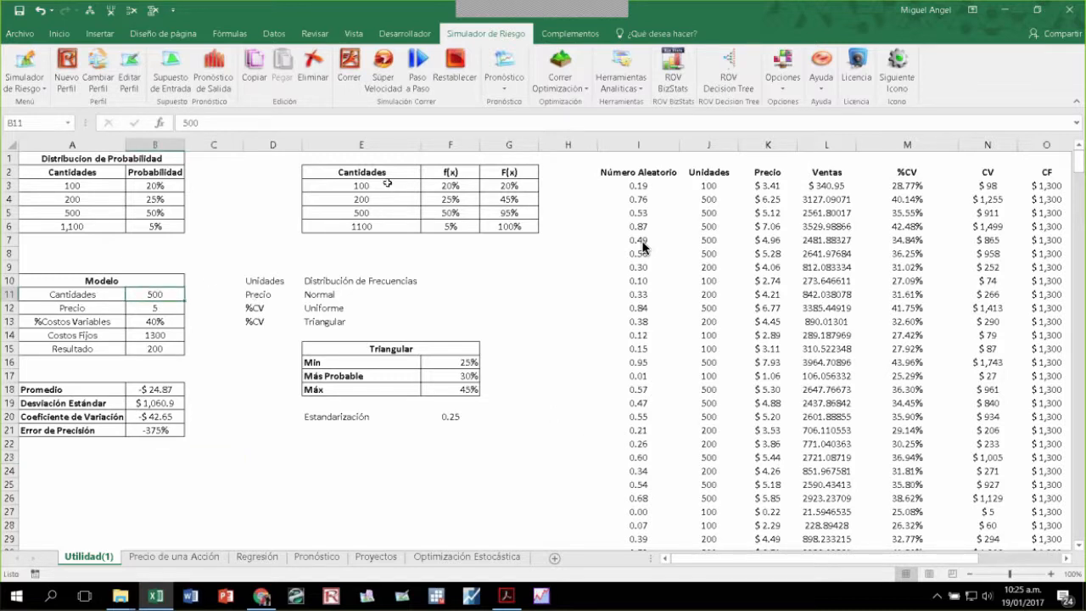
pyautogui.moveTo(387, 184); pyautogui.dragTo(454, 226)
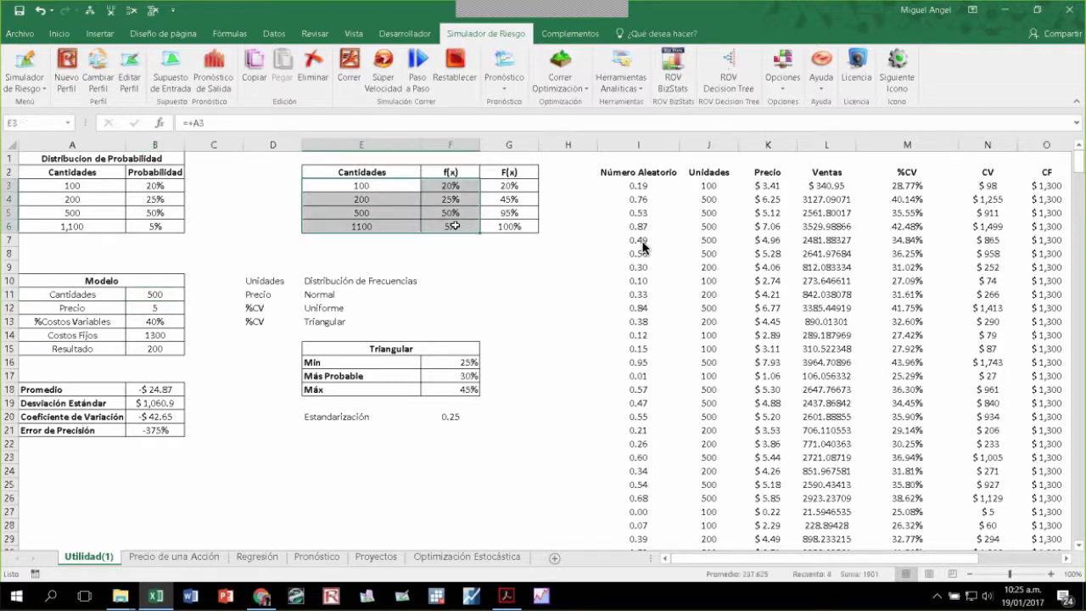
pyautogui.click(150, 294)
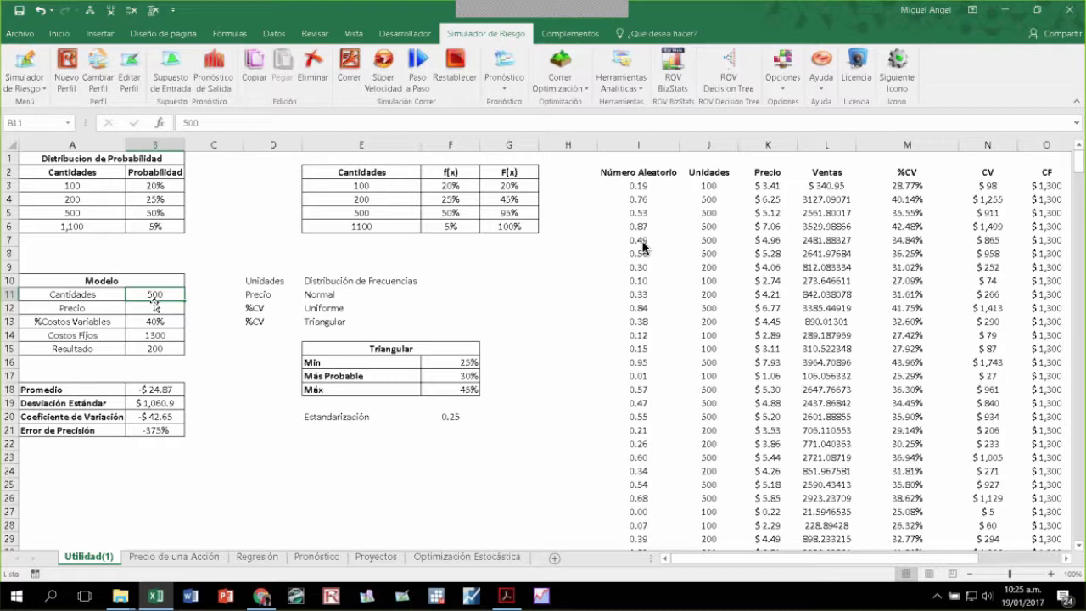
pyautogui.click(172, 81)
pyautogui.rightClick(386, 210)
pyautogui.click(415, 246)
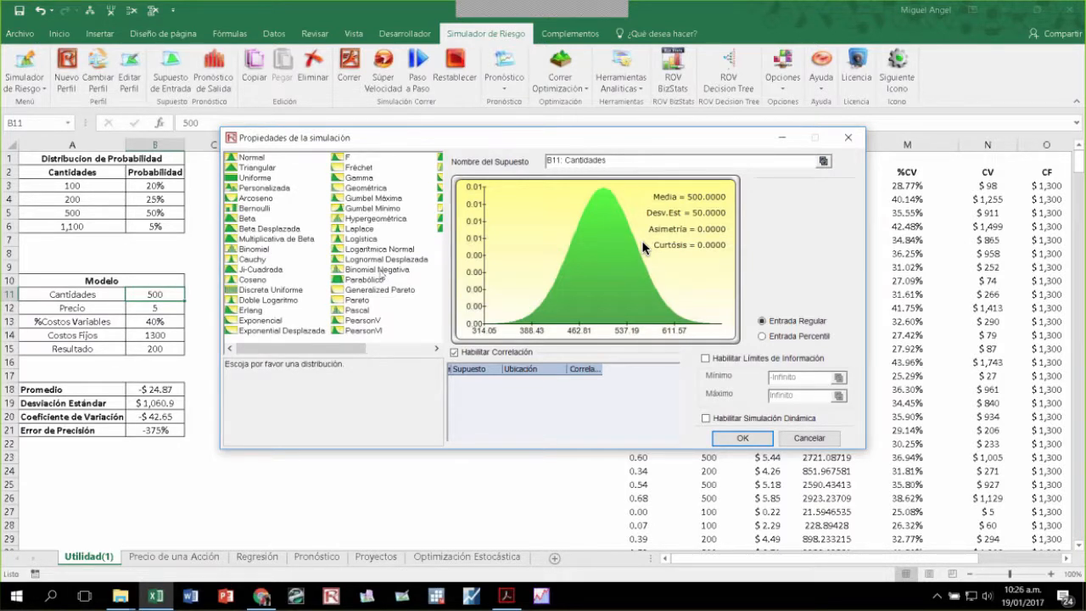
# Step: Preview the Normal, Triangular, Uniforme and Personalizada distributions for the Cantidades assumption
pyautogui.click(257, 161)
pyautogui.click(263, 168)
pyautogui.click(264, 178)
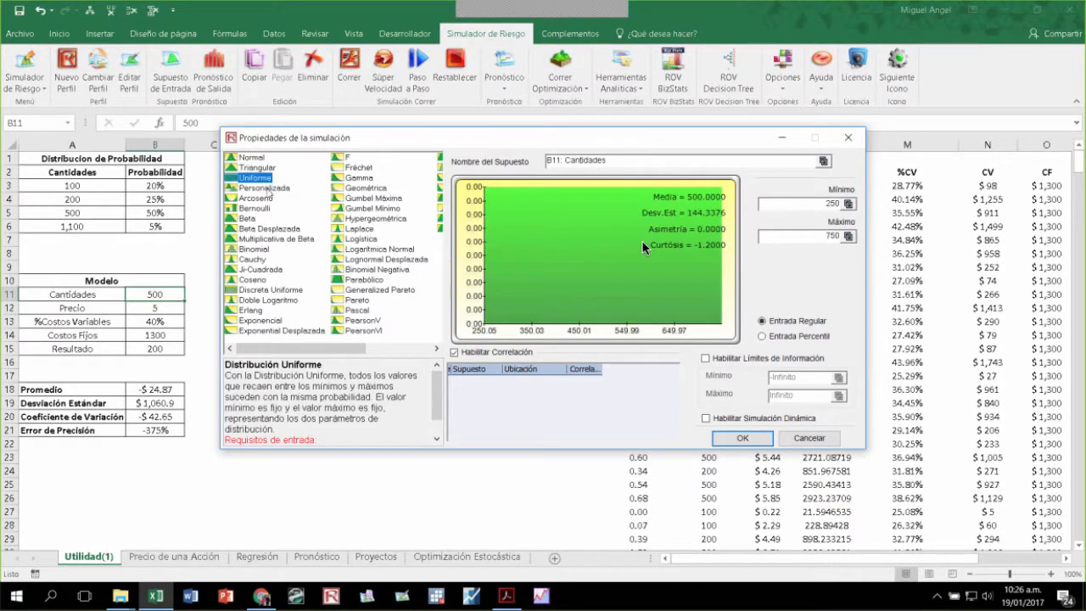
pyautogui.click(266, 188)
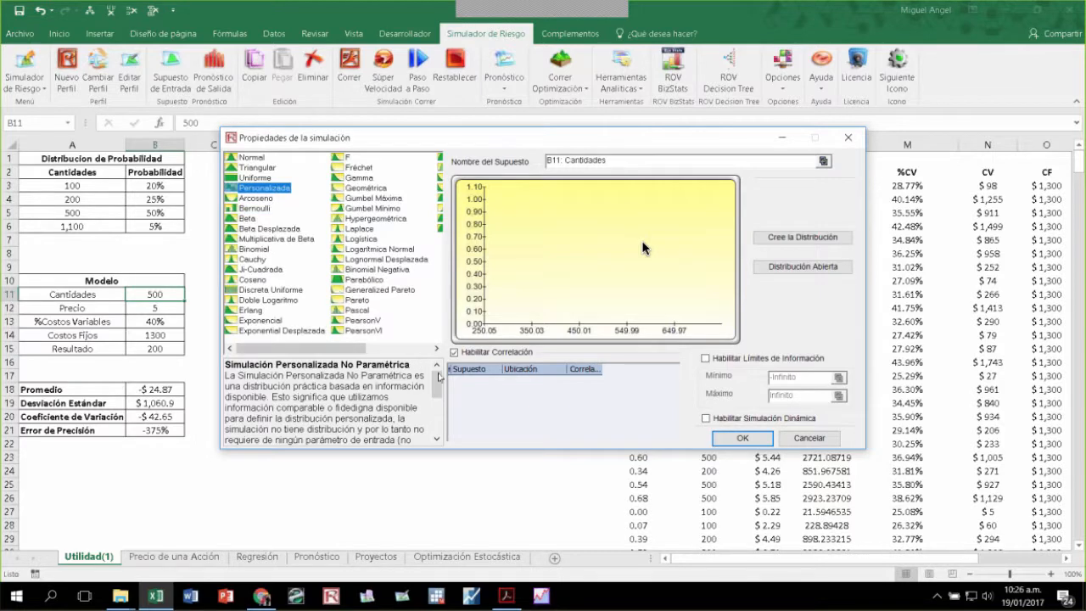
# Step: Read the Normal distribution's description and input requirements, return to Personalizada, and close the assumption without saving
pyautogui.moveTo(440, 378)
pyautogui.mouseDown()
pyautogui.moveTo(441, 424)
pyautogui.moveTo(441, 378)
pyautogui.mouseUp()
pyautogui.press('Home')
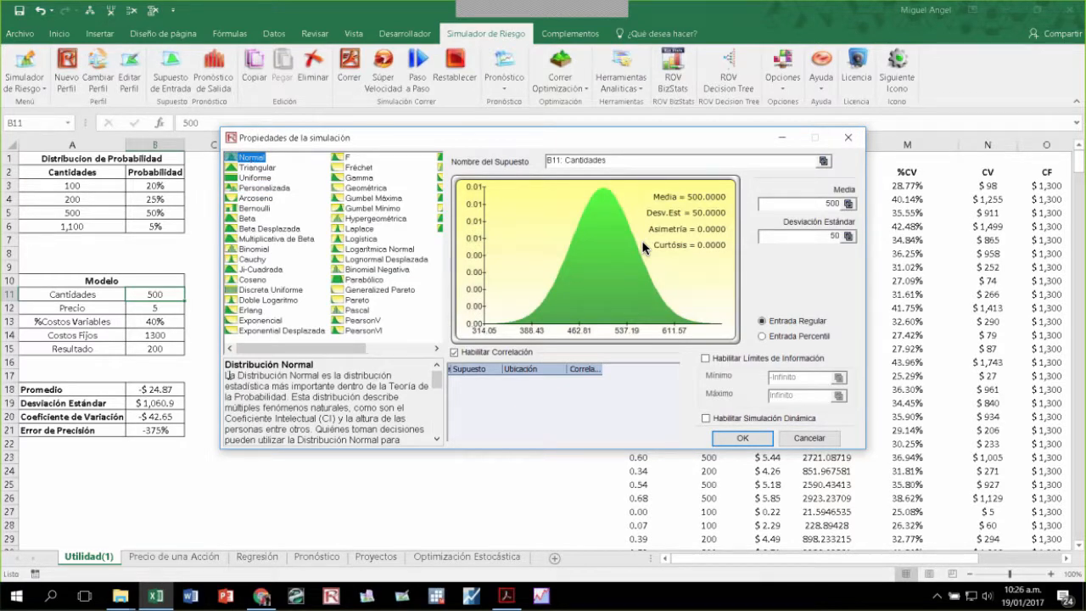
pyautogui.moveTo(226, 375); pyautogui.dragTo(362, 397)
pyautogui.scroll(-5, 362, 397)
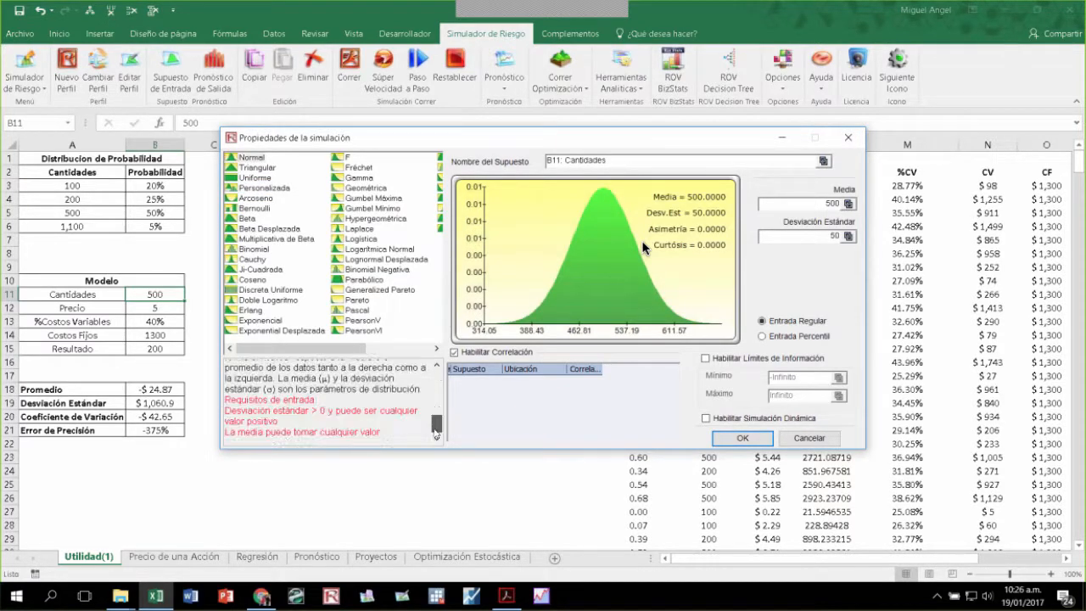
pyautogui.moveTo(227, 396); pyautogui.dragTo(365, 421)
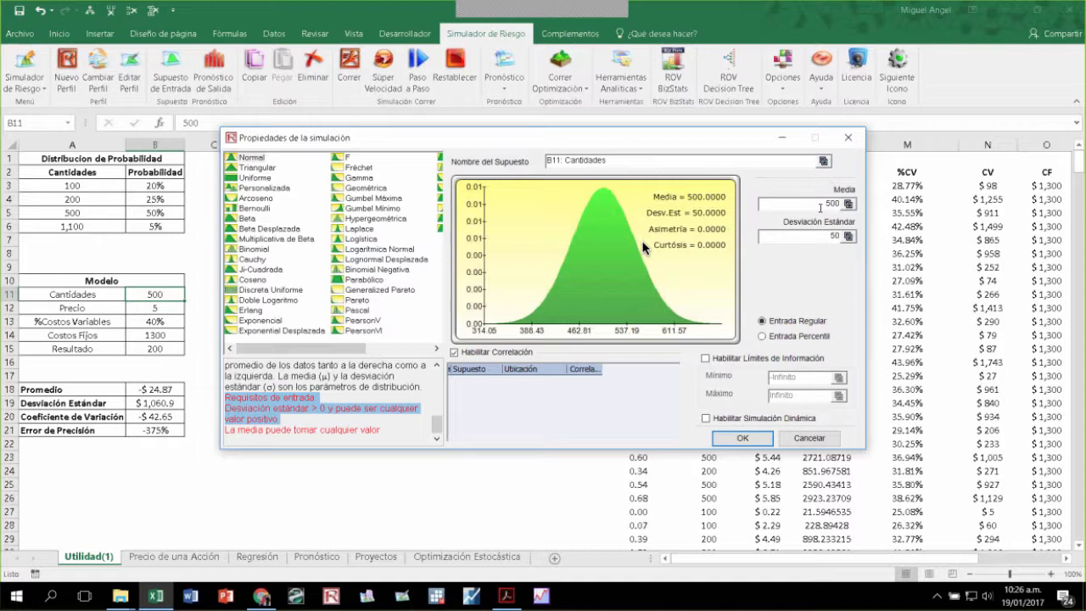
pyautogui.click(252, 188)
pyautogui.click(806, 440)
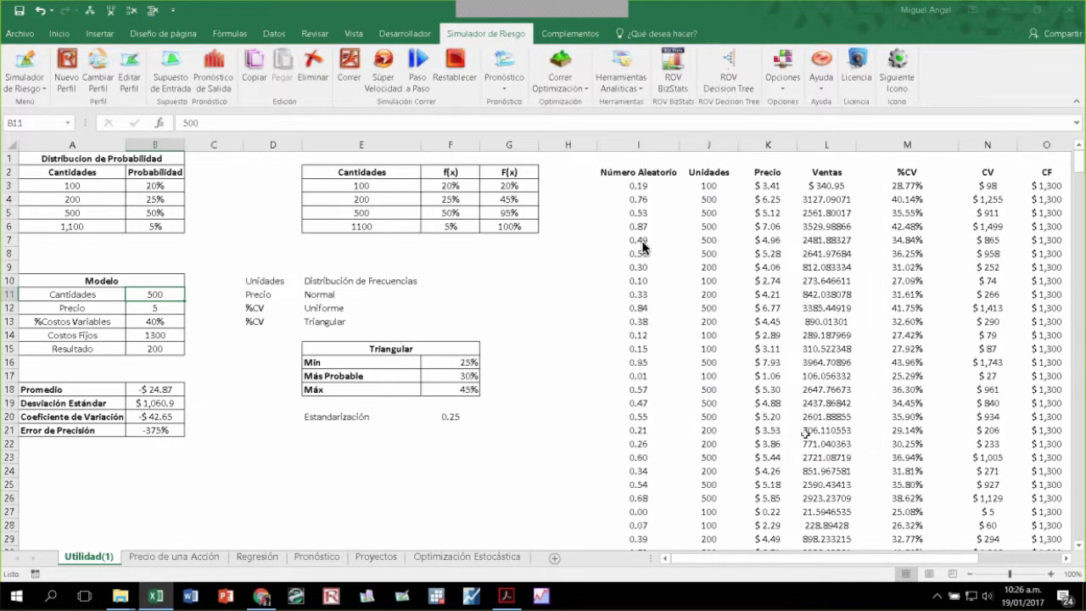
# Step: Review the Cantidades values in E3:E6 and their f(x) probabilities in F3:F6
pyautogui.moveTo(380, 185); pyautogui.dragTo(450, 226)
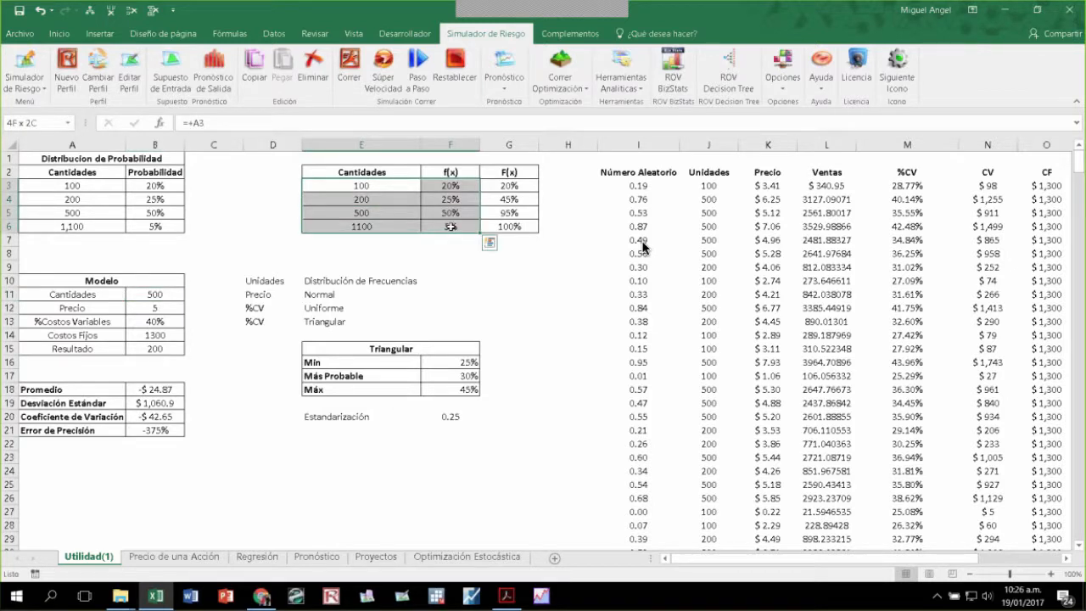
pyautogui.click(375, 185)
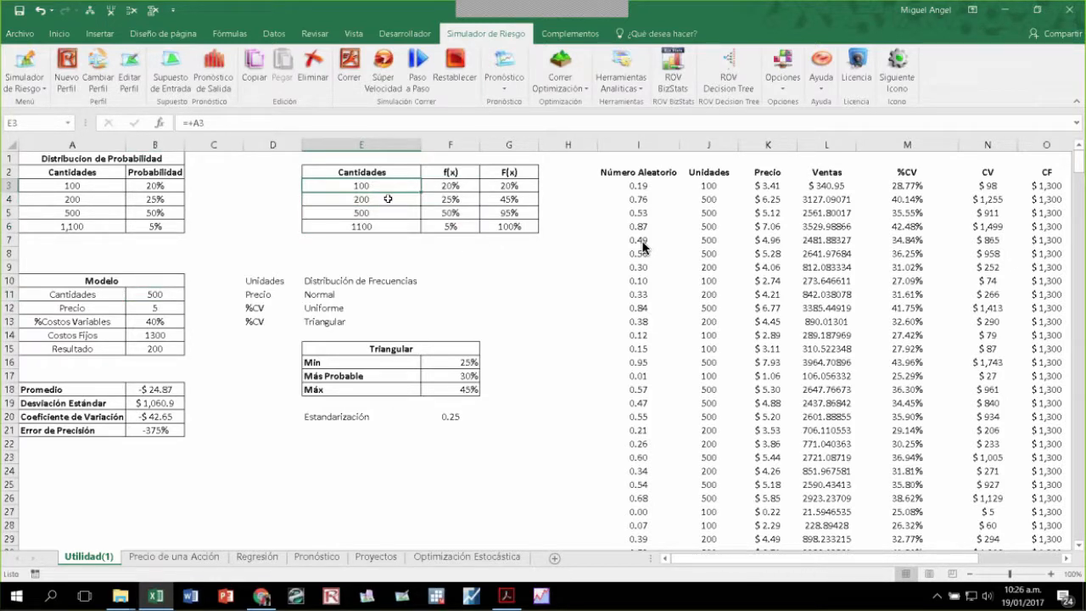
pyautogui.moveTo(378, 188); pyautogui.dragTo(385, 226)
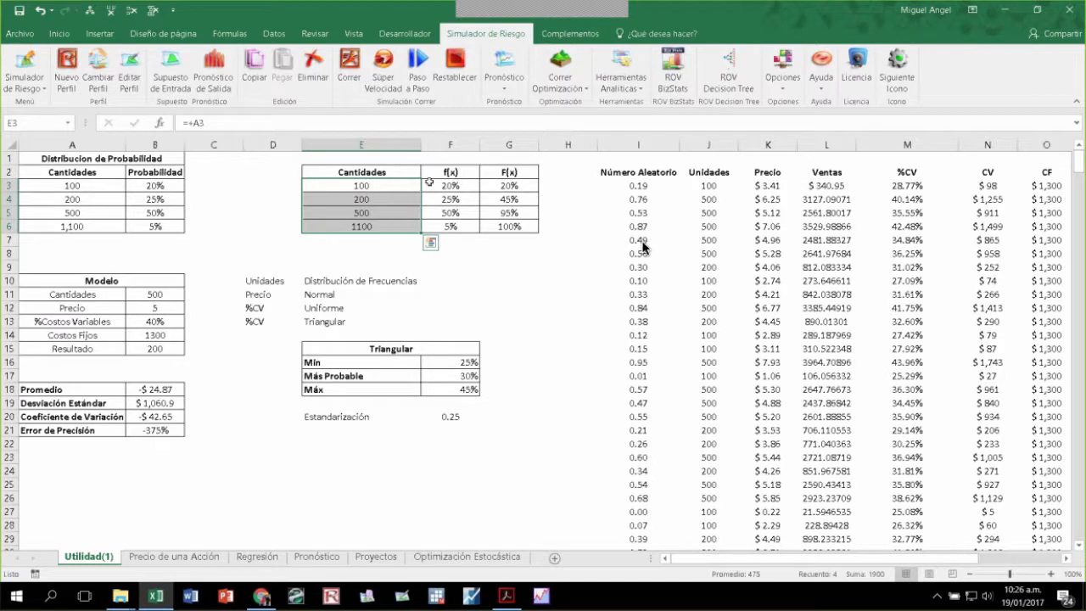
pyautogui.moveTo(433, 183); pyautogui.dragTo(447, 226)
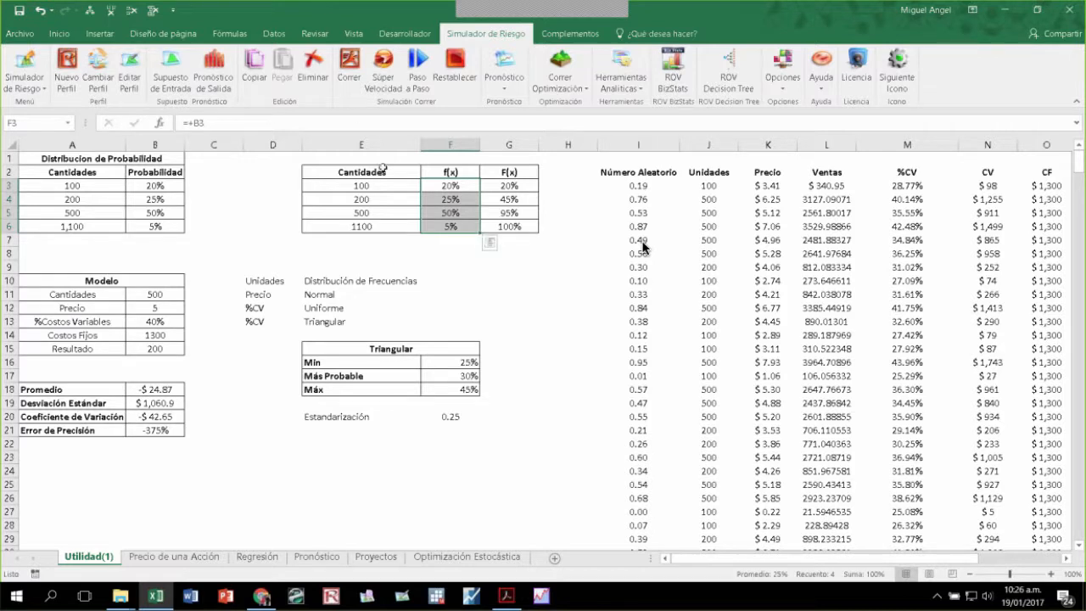
pyautogui.click(392, 188)
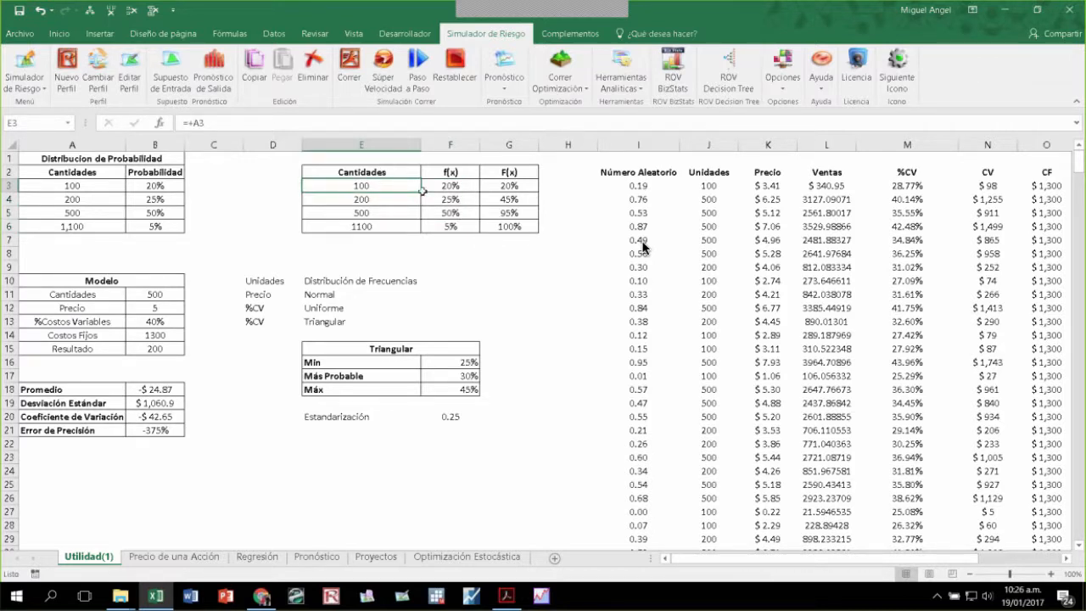
# Step: Try to paste the copied E3:F6 table as a Personalizada distribution for Cantidades in B11, and cancel the assumption
pyautogui.moveTo(420, 191); pyautogui.dragTo(457, 226)
pyautogui.hotkey('ctrl', 'c')
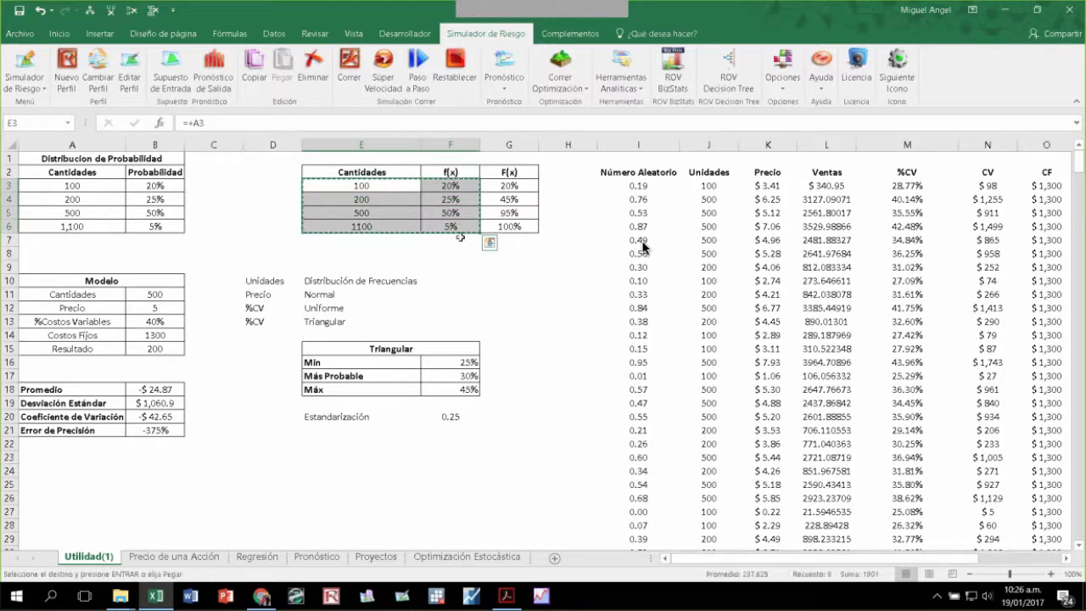
pyautogui.click(175, 280)
pyautogui.click(167, 295)
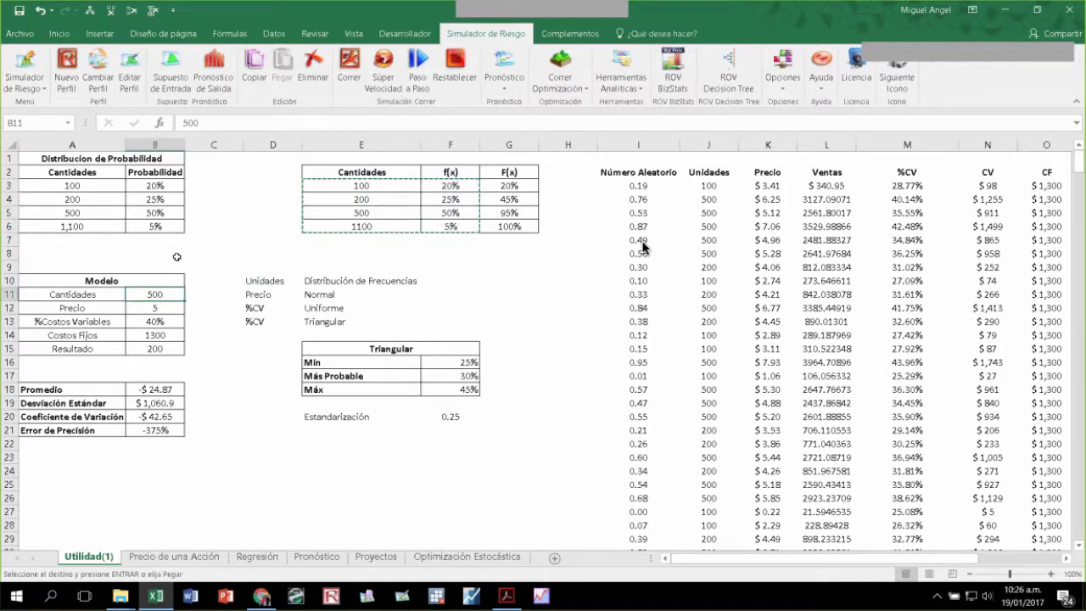
pyautogui.click(170, 78)
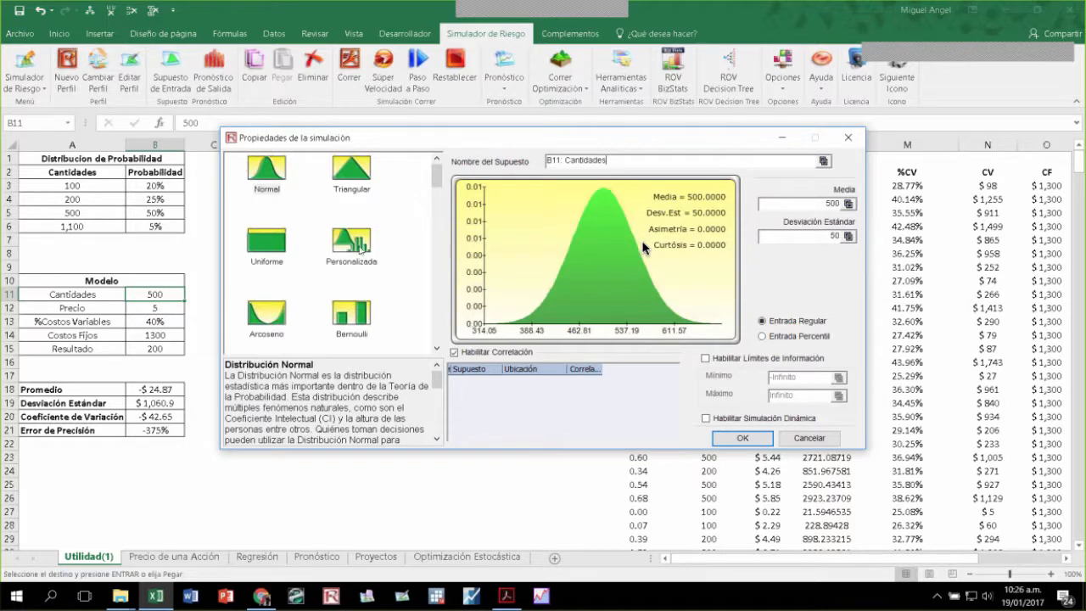
pyautogui.click(360, 246)
pyautogui.click(813, 237)
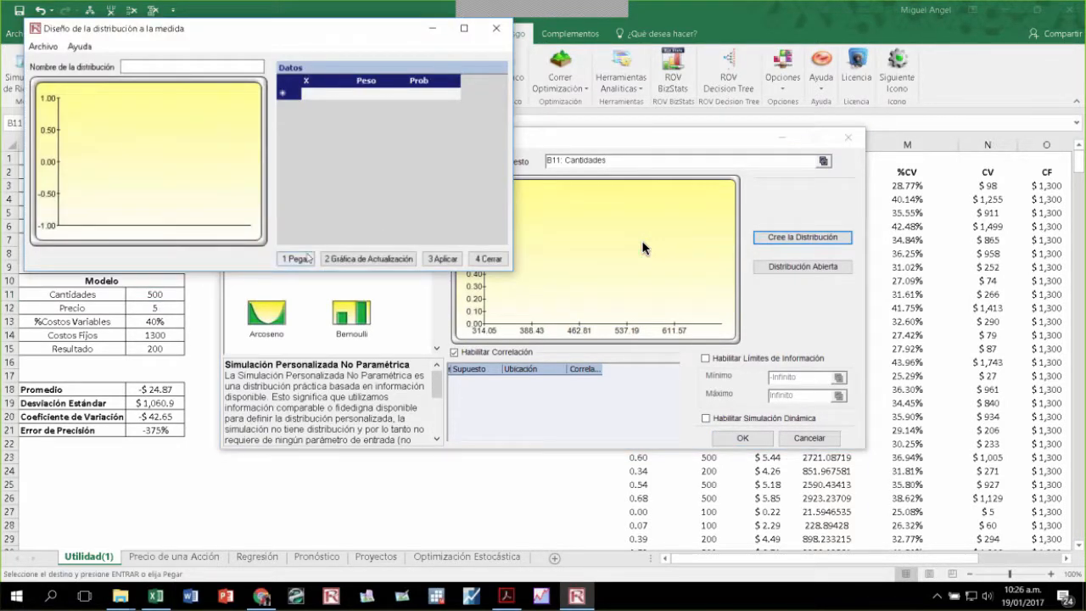
pyautogui.click(310, 259)
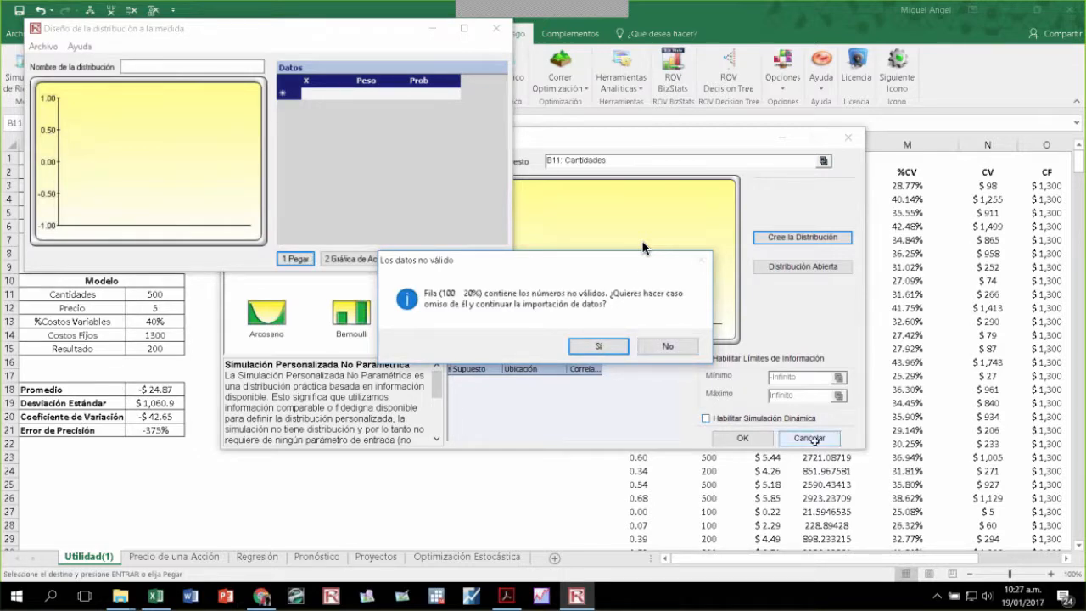
pyautogui.click(809, 438)
pyautogui.click(455, 276)
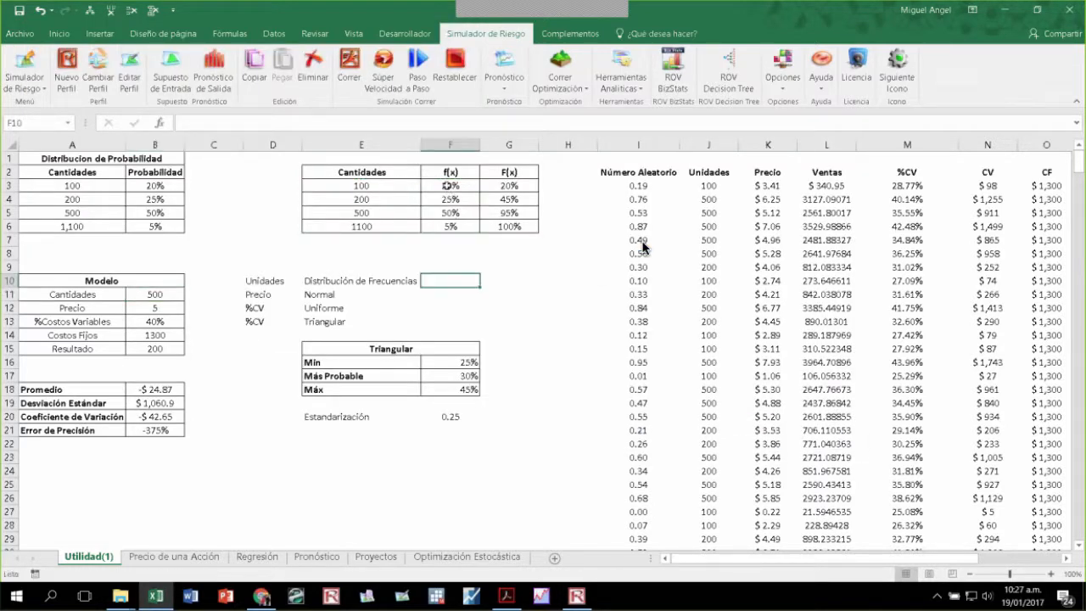
# Step: Format the f(x) probabilities in F3:F6 as plain numbers with two decimals
pyautogui.moveTo(450, 185); pyautogui.dragTo(450, 225)
pyautogui.click(60, 33)
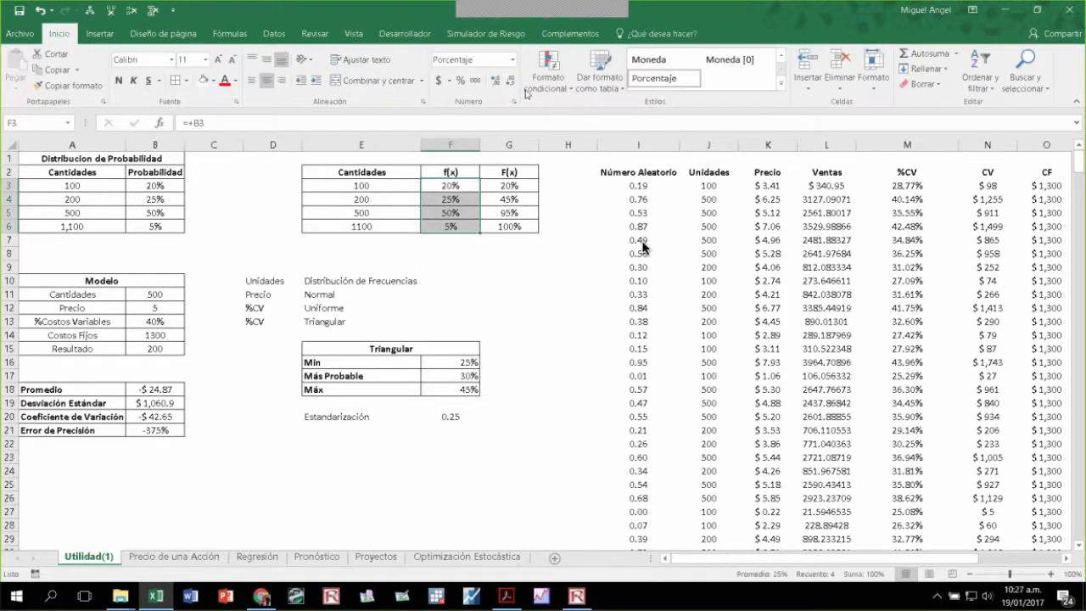
pyautogui.click(512, 59)
pyautogui.click(486, 107)
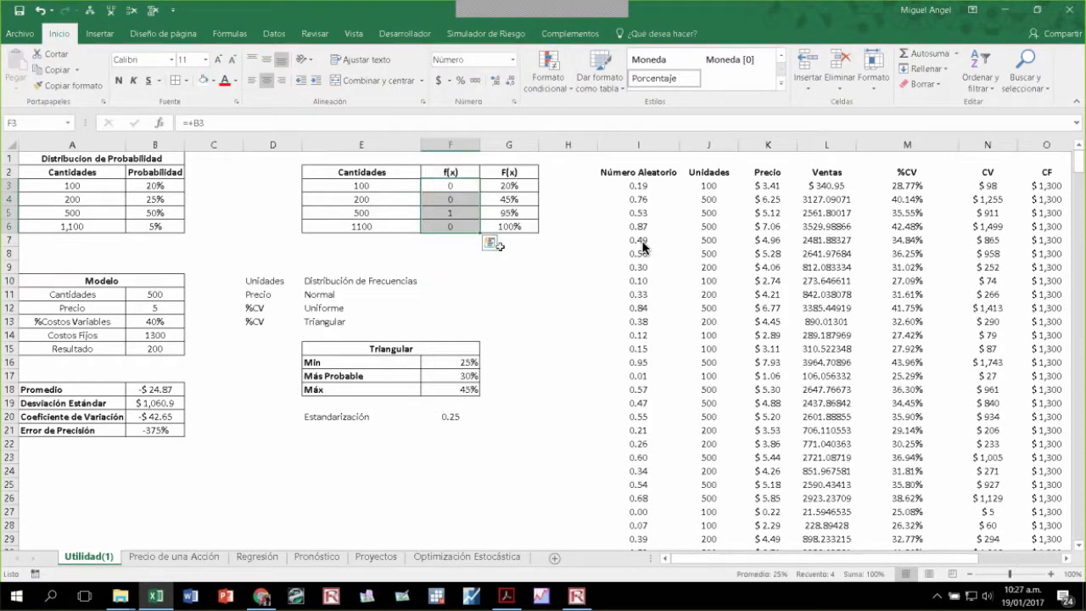
pyautogui.click(495, 81)
pyautogui.click(496, 81)
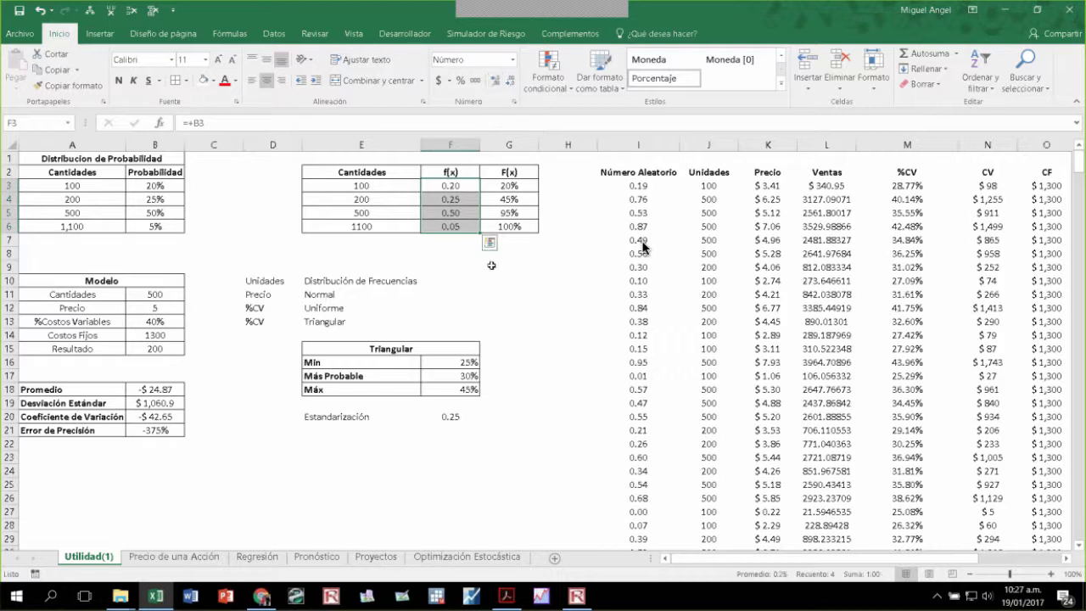
# Step: Copy E3:F6 into a new Personalizada distribution for Cantidades in B11, update its graph and apply it
pyautogui.moveTo(361, 185); pyautogui.dragTo(450, 226)
pyautogui.hotkey('ctrl', 'c')
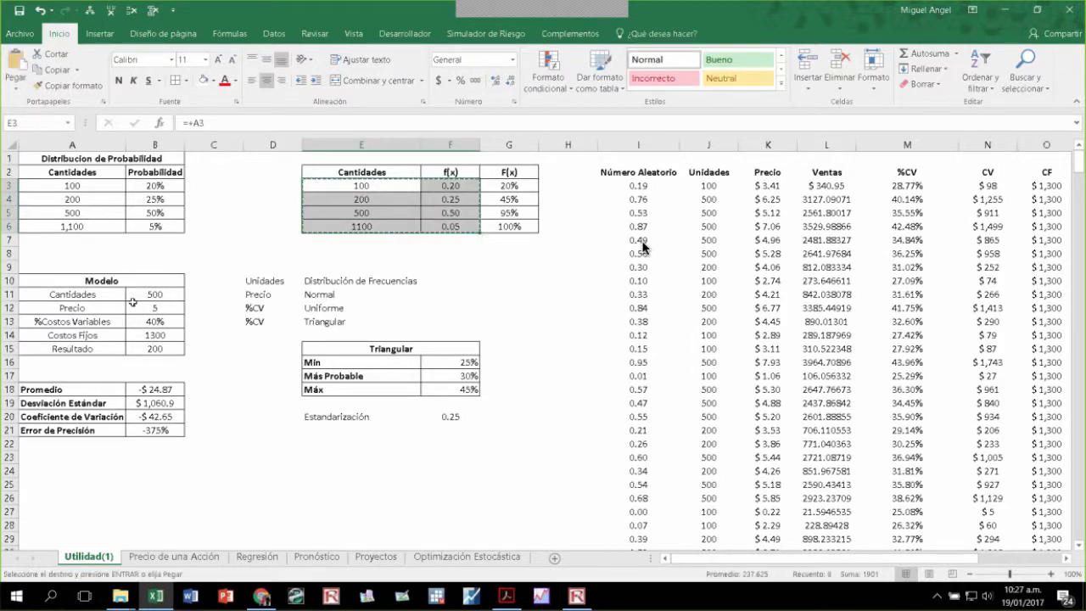
pyautogui.click(132, 299)
pyautogui.click(514, 35)
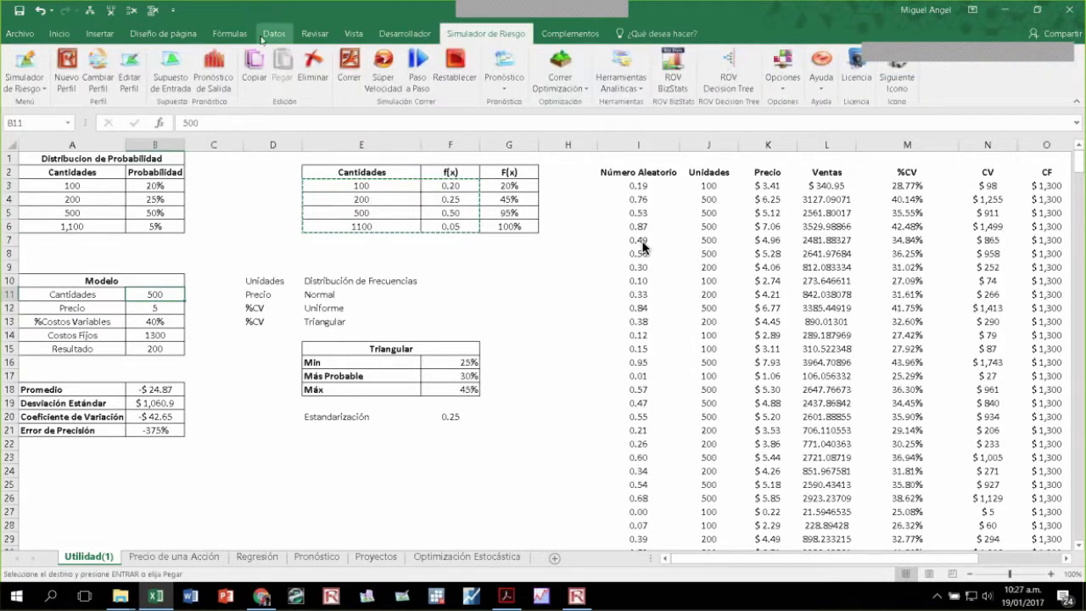
pyautogui.click(169, 63)
pyautogui.click(351, 242)
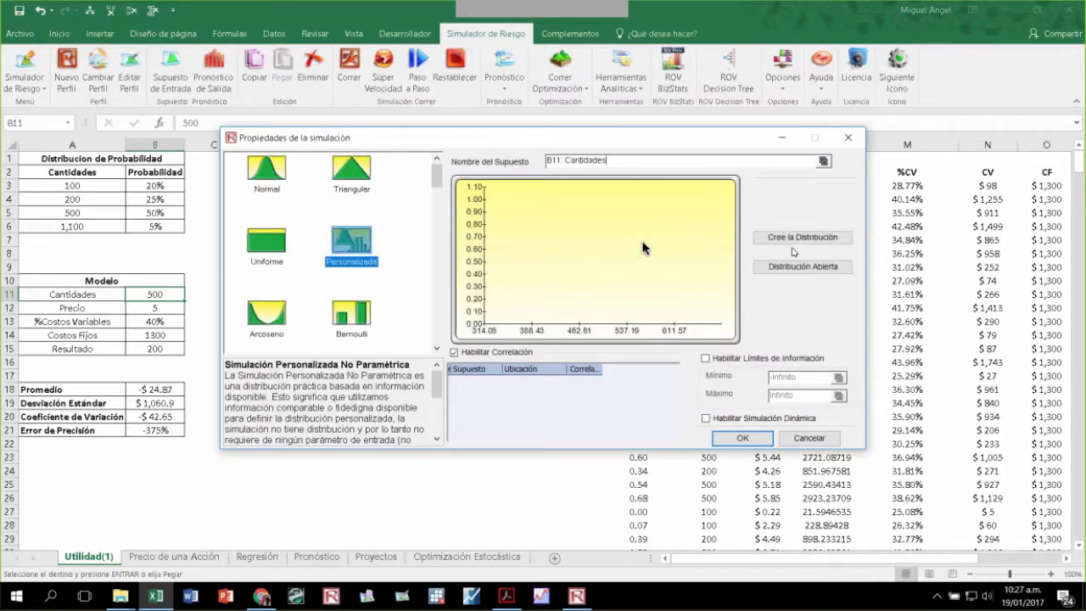
pyautogui.click(798, 238)
pyautogui.click(335, 297)
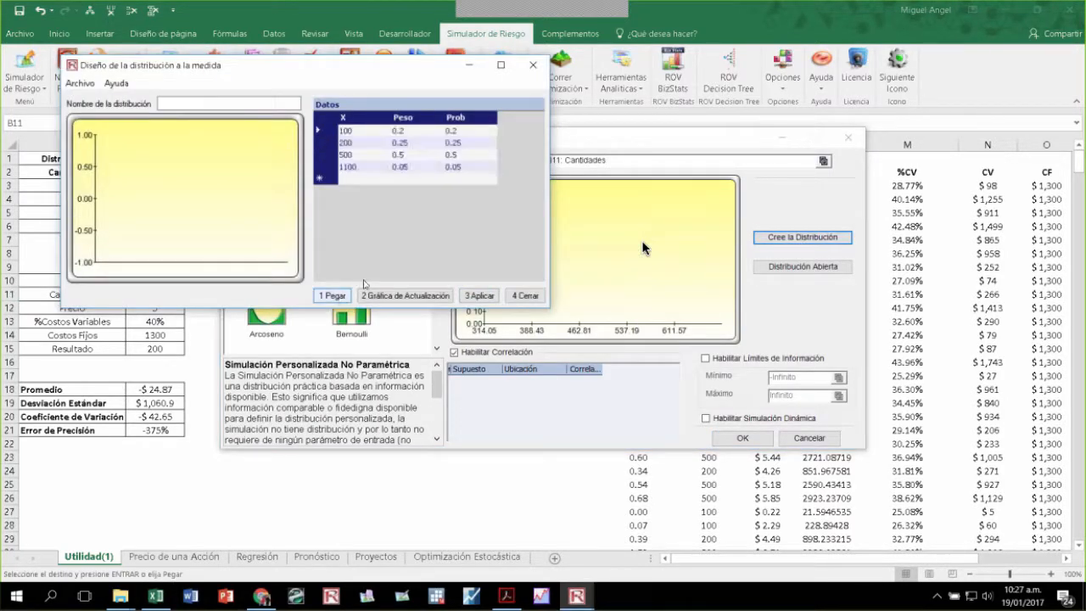
pyautogui.click(405, 295)
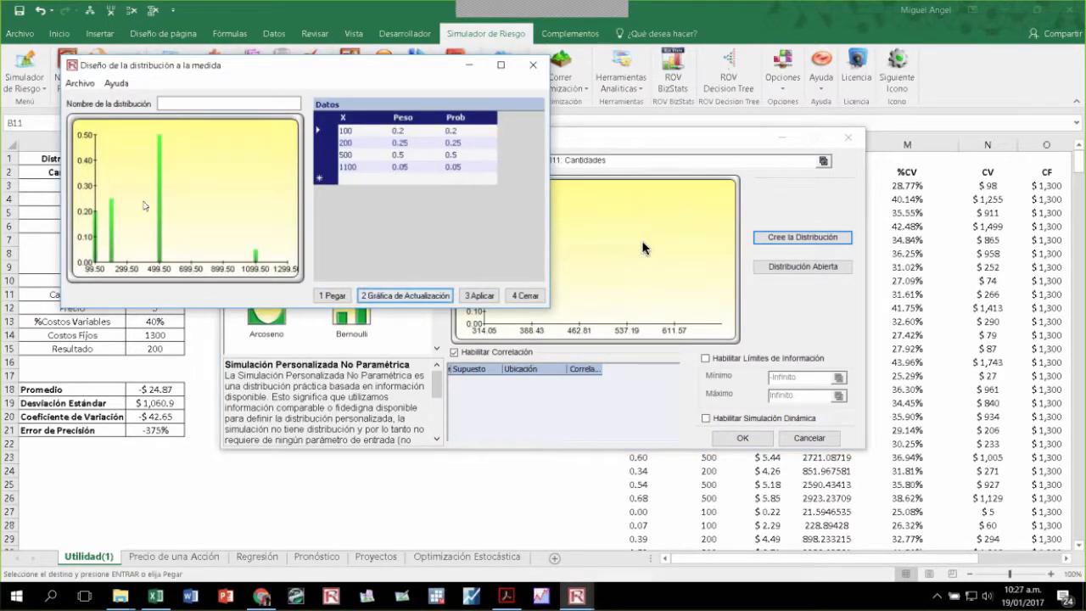
pyautogui.click(480, 295)
pyautogui.click(526, 295)
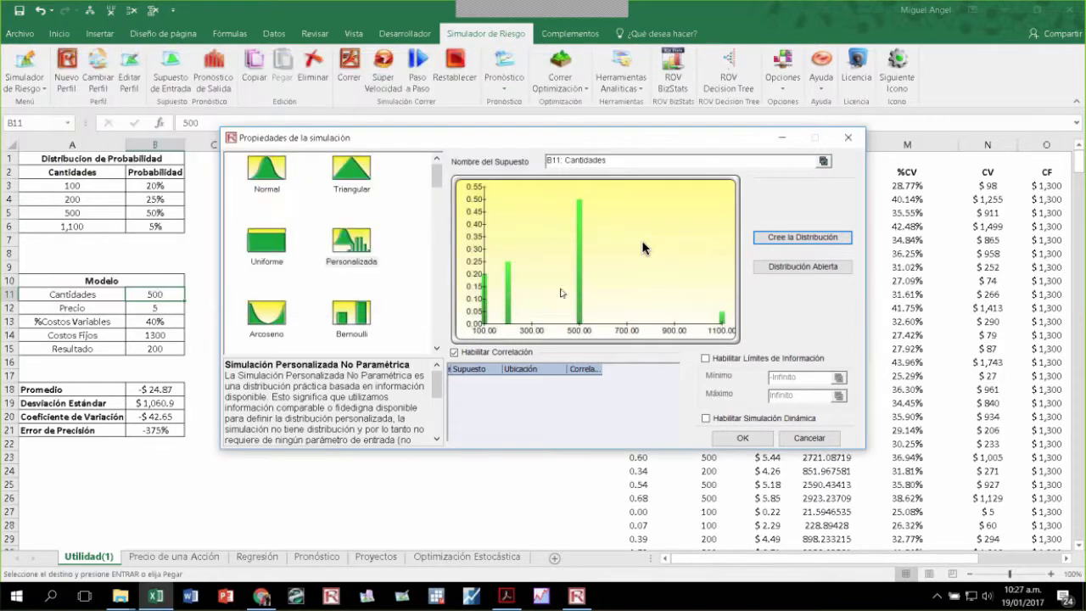
# Step: Name the assumption Cantidades without the cell prefix, save it, and advance the simulation by one step
pyautogui.doubleClick(565, 159)
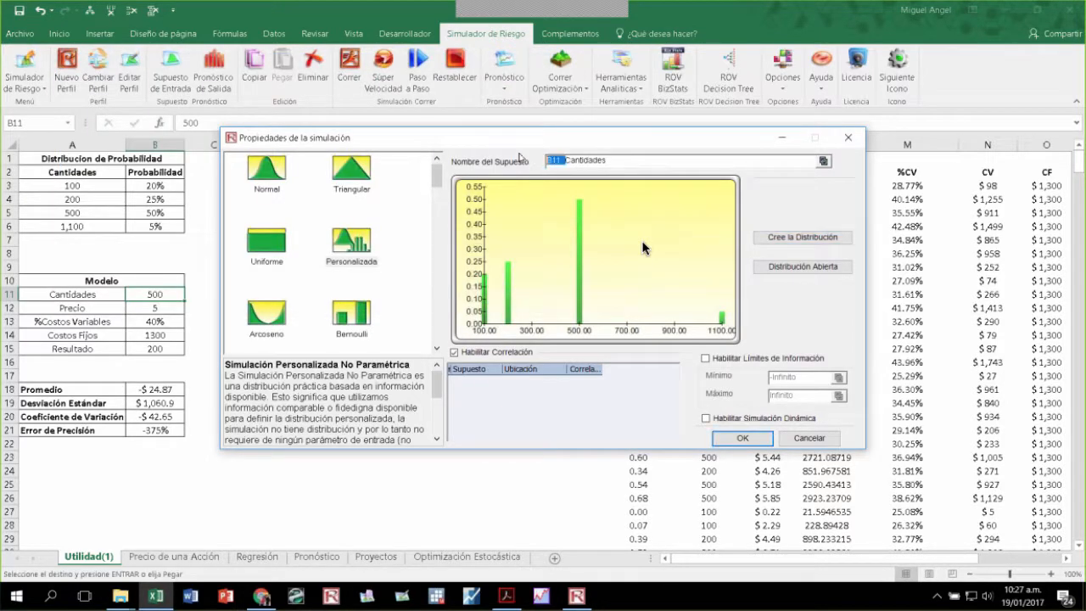
pyautogui.press('Delete')
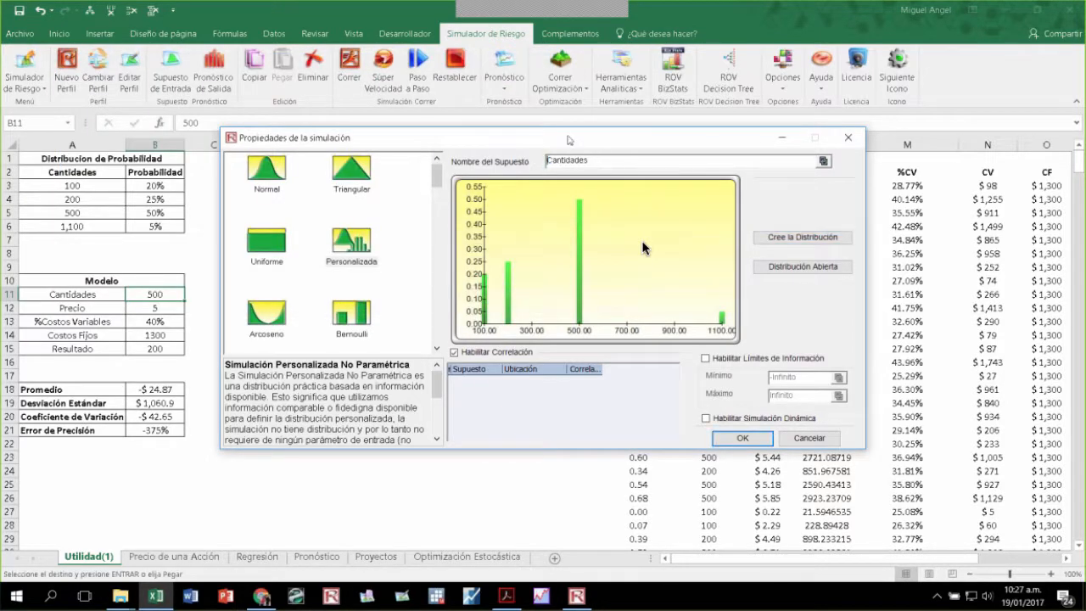
pyautogui.click(743, 439)
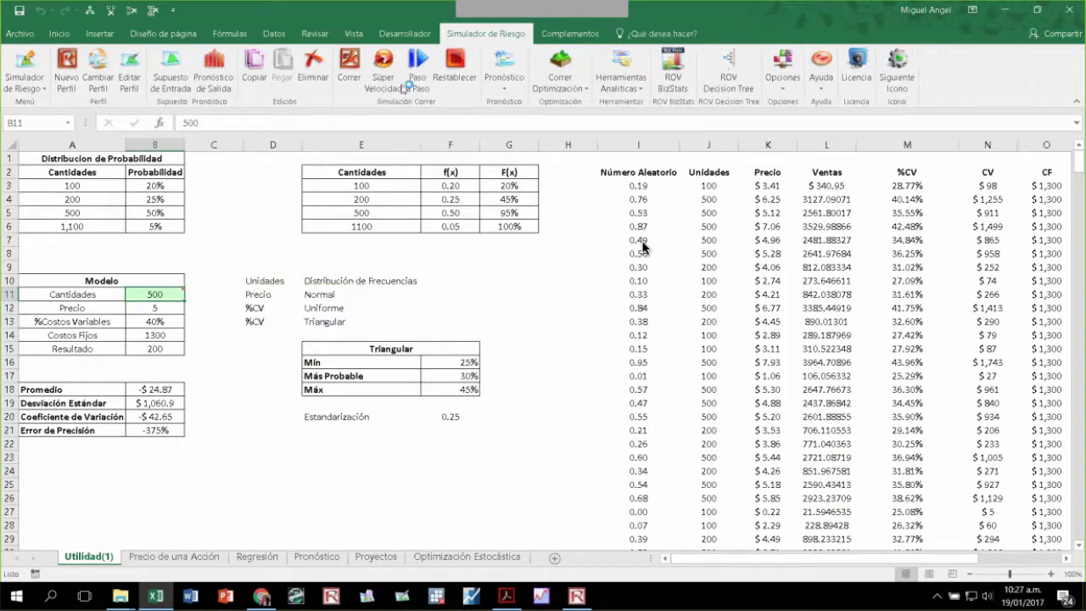
pyautogui.click(416, 75)
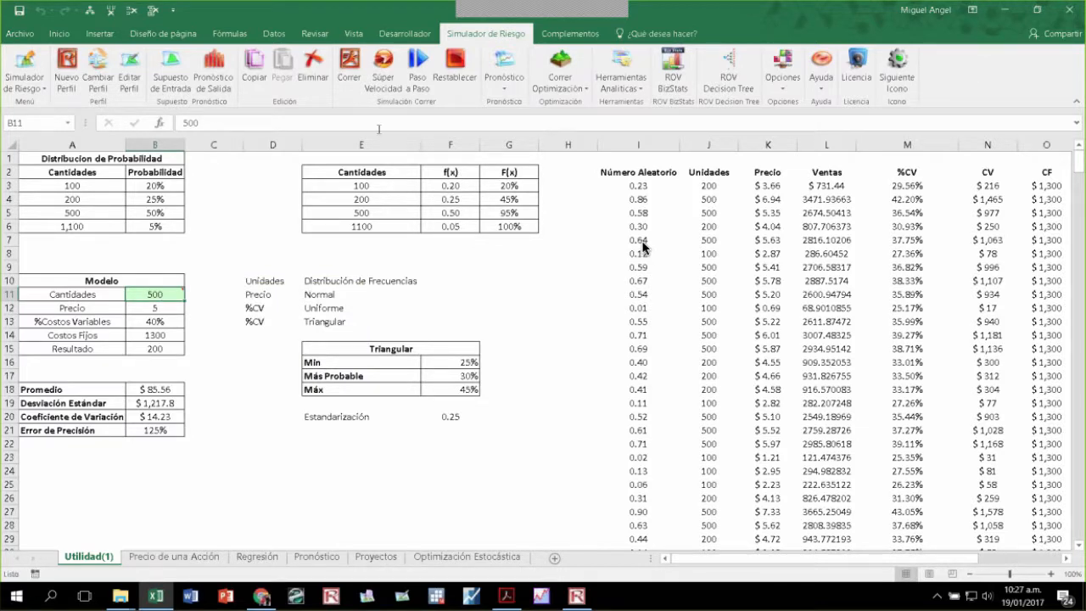
# Step: Inspect the INV.NORM formula in K3 for the Precio mean and standard deviation, leaving the formula unedited
pyautogui.click(157, 308)
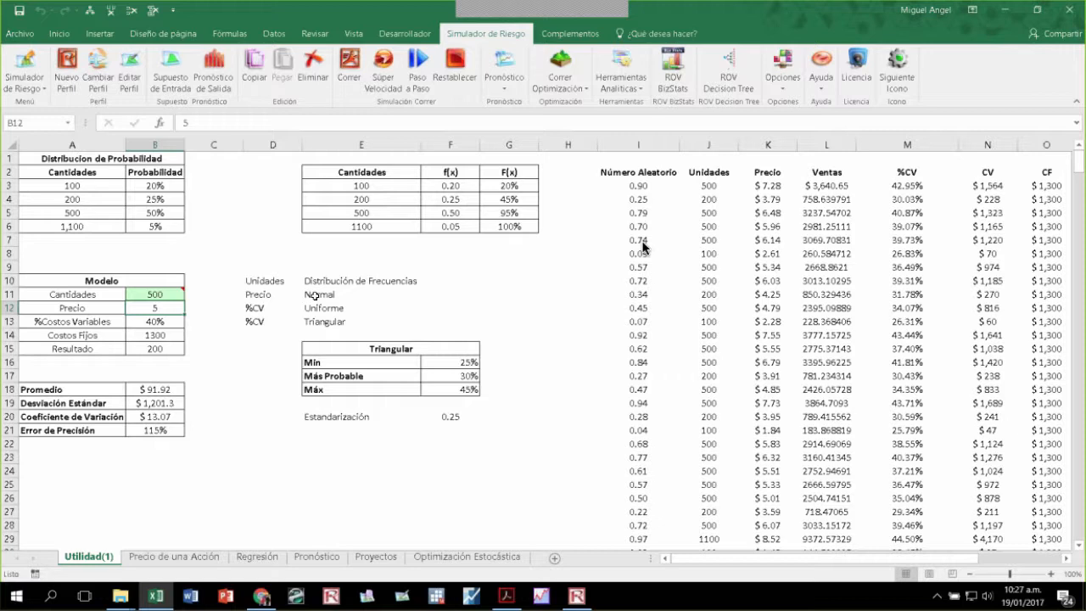
pyautogui.click(764, 188)
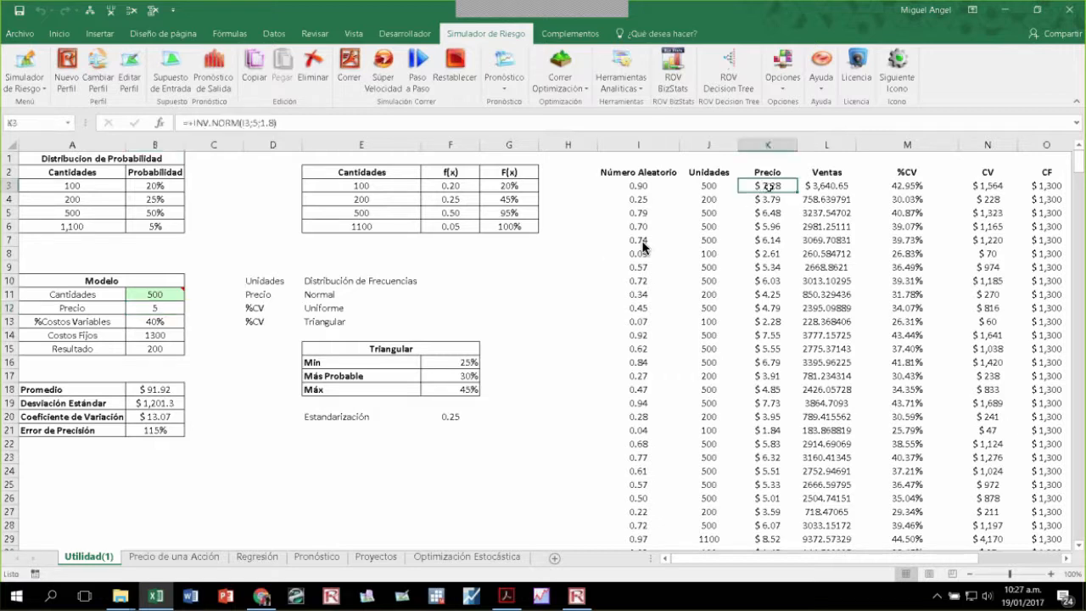
pyautogui.click(257, 122)
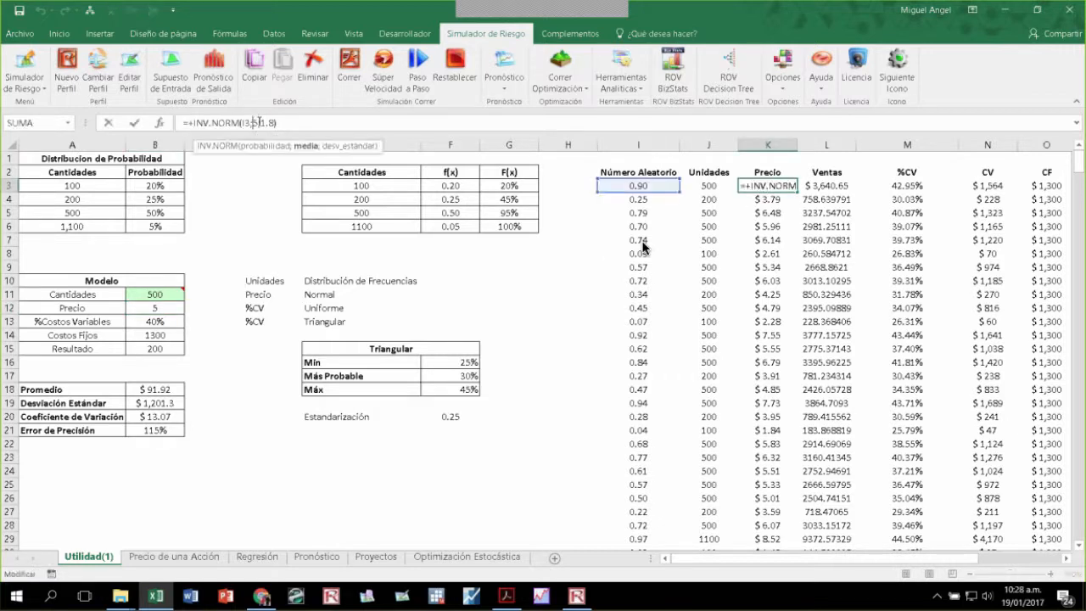
pyautogui.click(155, 308)
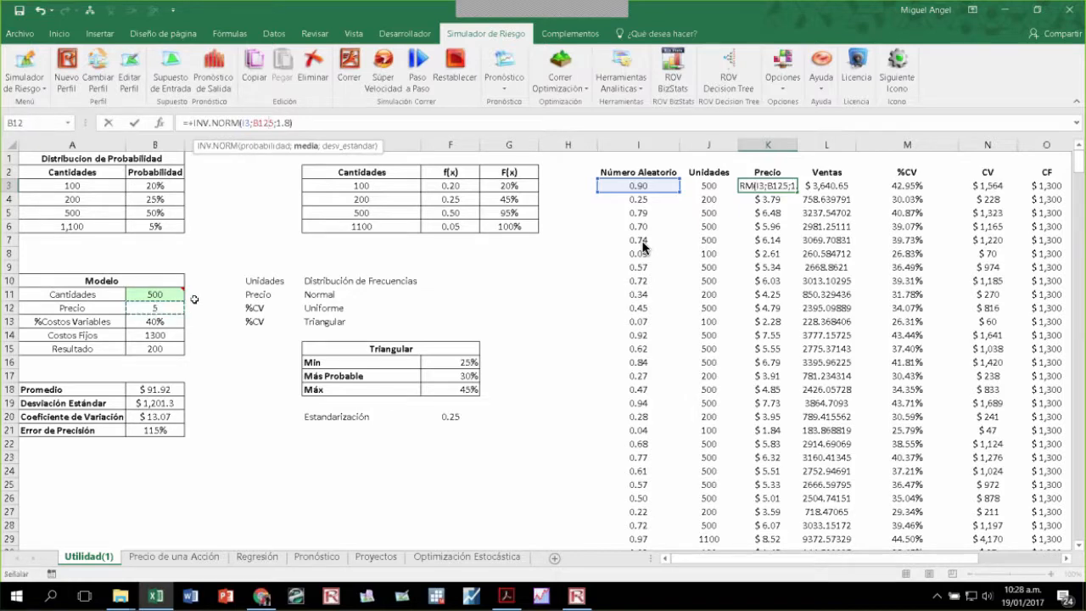
pyautogui.press('Escape')
# Step: Define a Normal input assumption for B12 named Precio, with mean 5 and standard deviation 1.8
pyautogui.click(155, 308)
pyautogui.click(172, 76)
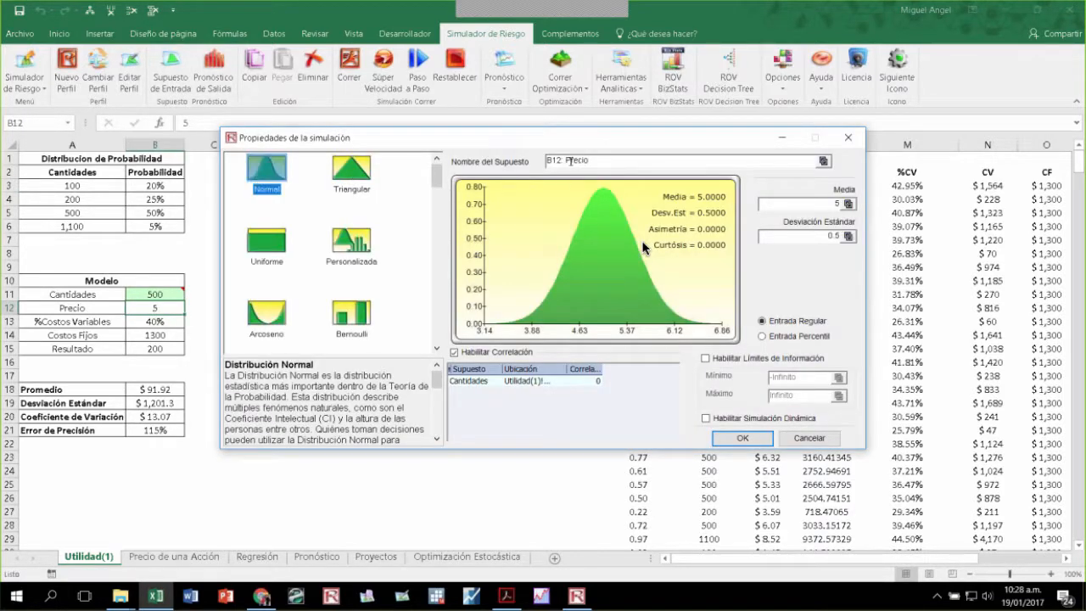
pyautogui.moveTo(567, 161); pyautogui.dragTo(547, 160)
pyautogui.press('BackSpace')
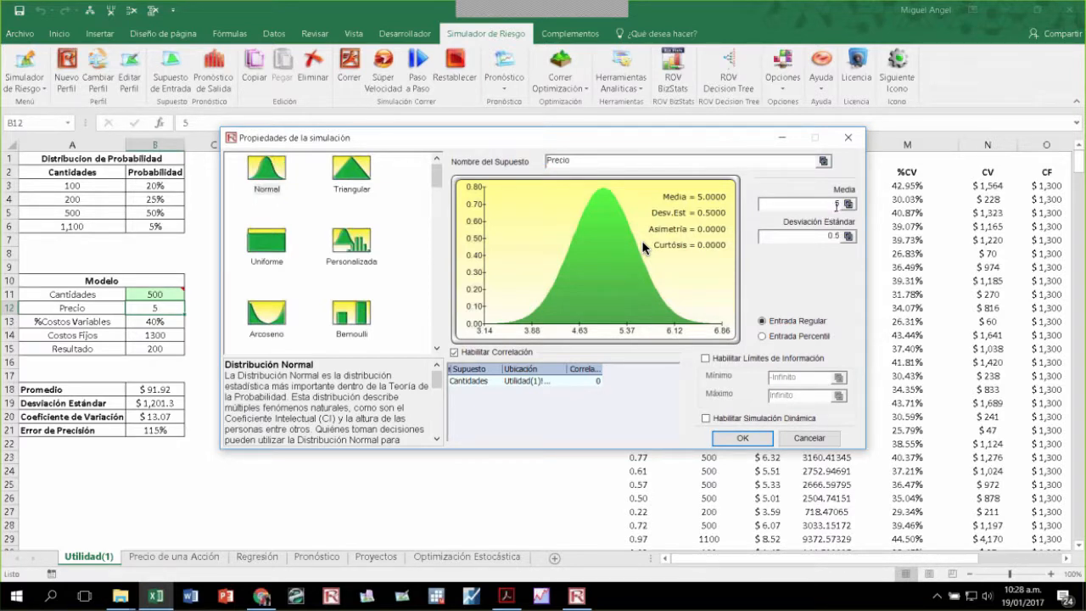
pyautogui.moveTo(820, 233); pyautogui.dragTo(854, 241)
pyautogui.write('1.8')
# Step: Enable information limits for the Precio assumption and set the minimum to 0, keeping the maximum infinite
pyautogui.click(707, 360)
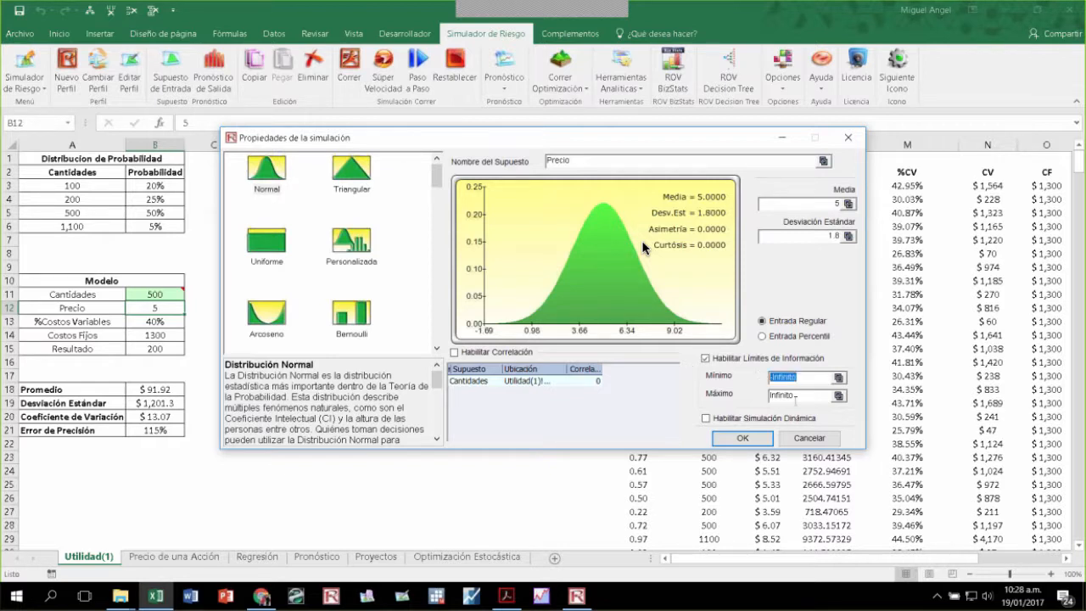
pyautogui.moveTo(796, 396); pyautogui.dragTo(764, 393)
pyautogui.click(797, 378)
pyautogui.write('0')
pyautogui.press('Tab')
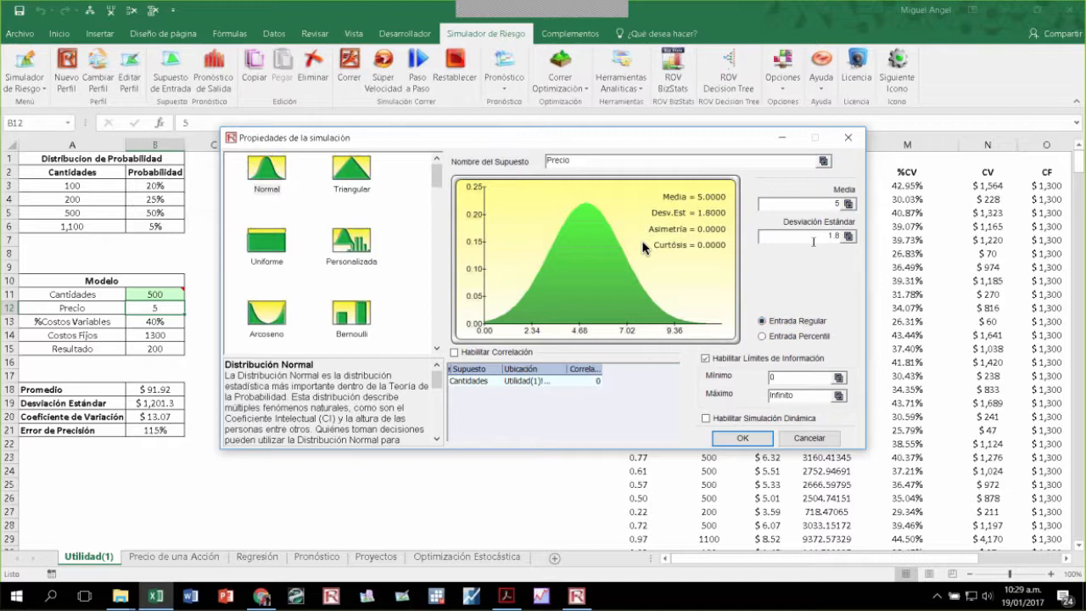
# Step: Switch the Precio assumption to percentile input and examine its 10% and 90% parameters
pyautogui.click(763, 337)
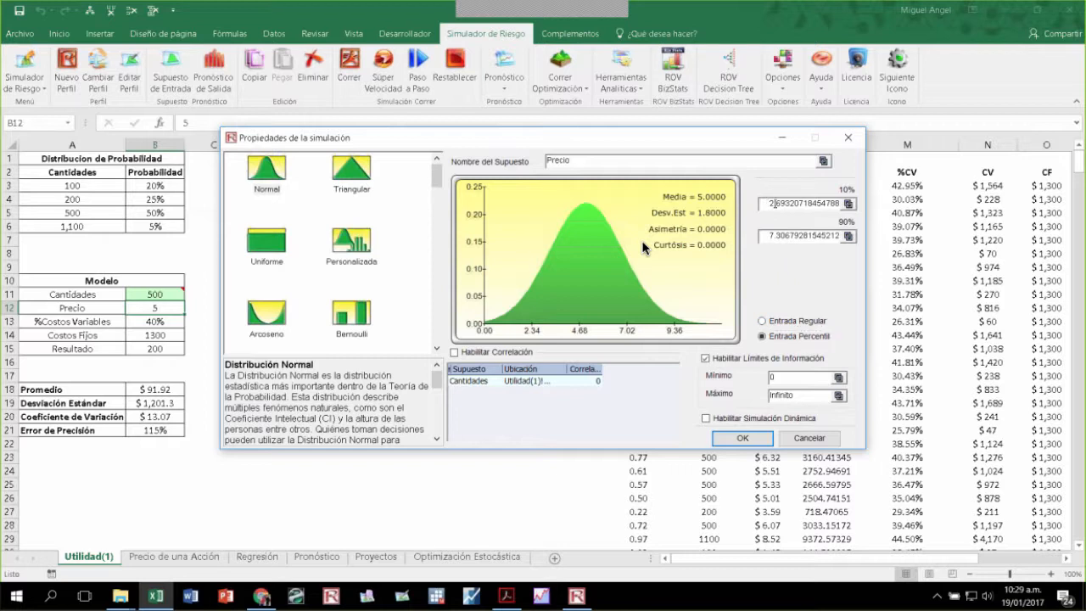
pyautogui.moveTo(766, 203); pyautogui.dragTo(852, 207)
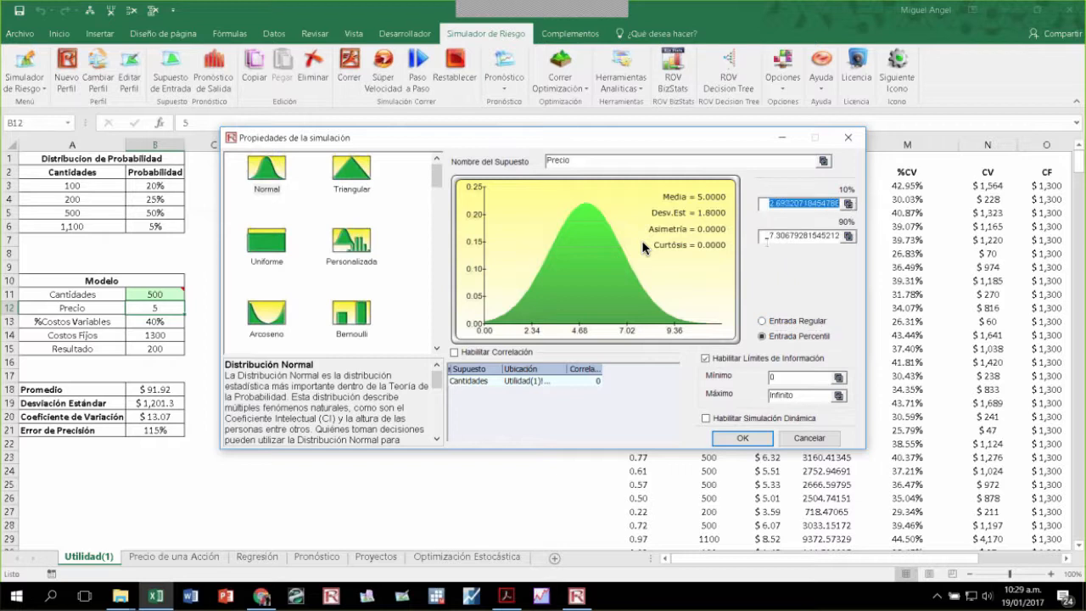
pyautogui.moveTo(767, 236); pyautogui.dragTo(846, 240)
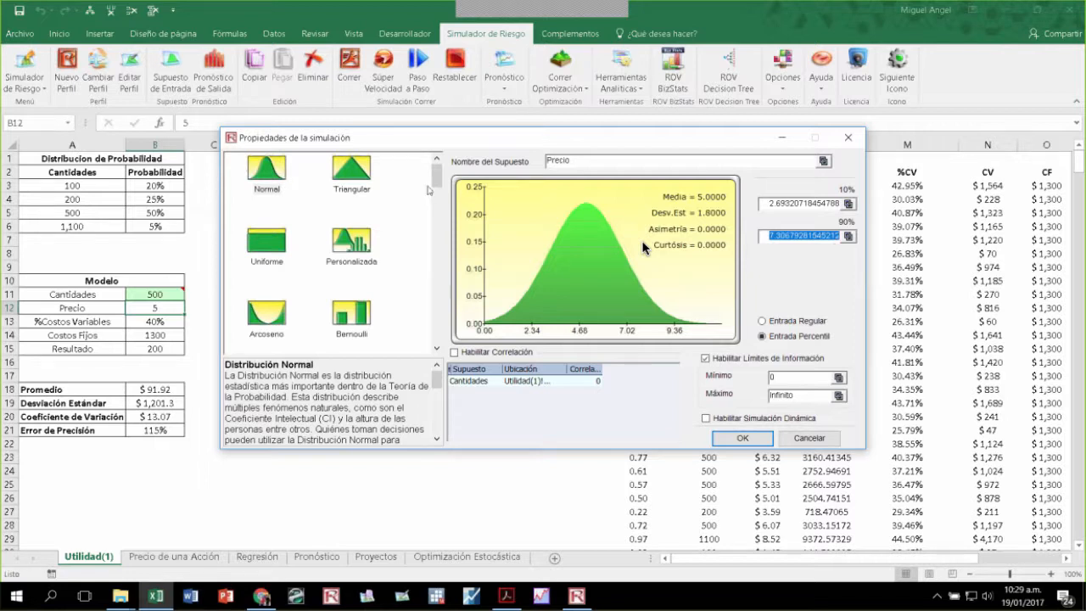
# Step: Return the Precio assumption to regular mean and standard deviation input and accept it
pyautogui.moveTo(436, 176)
pyautogui.mouseDown()
pyautogui.moveTo(435, 303)
pyautogui.moveTo(436, 174)
pyautogui.mouseUp()
pyautogui.click(763, 322)
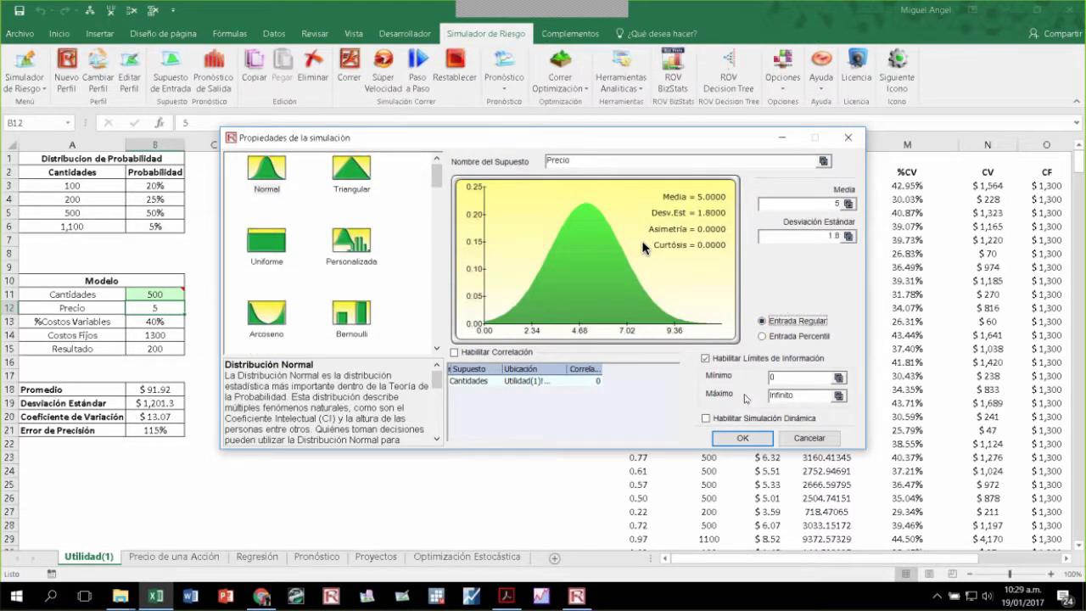
pyautogui.click(743, 437)
# Step: Check the distributions noted for %CV, then start a Triangular input assumption for %Costos Variables in B13
pyautogui.click(154, 322)
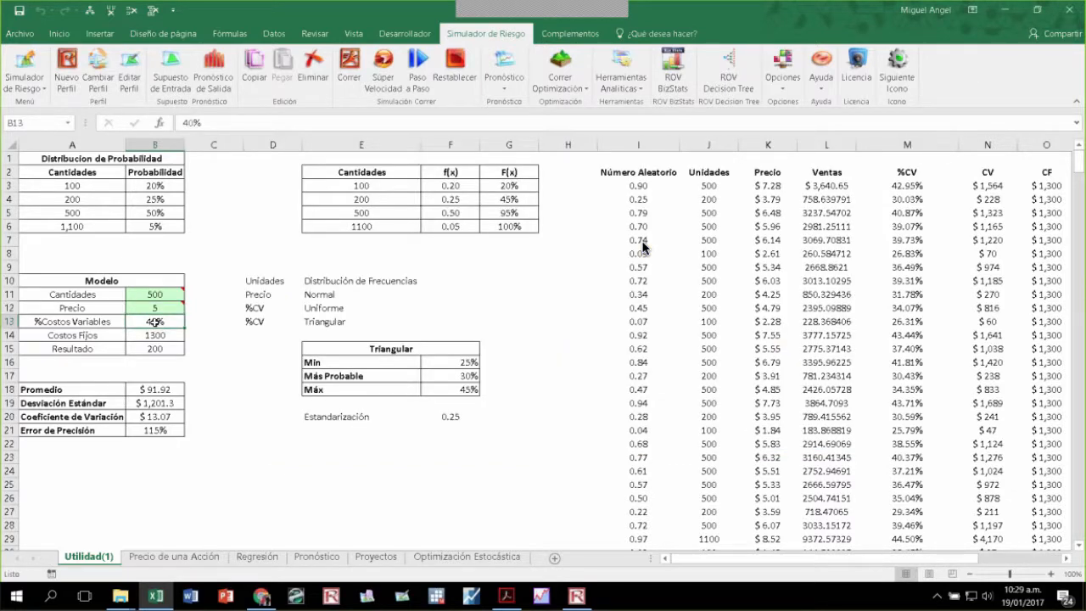
pyautogui.click(323, 308)
pyautogui.click(333, 320)
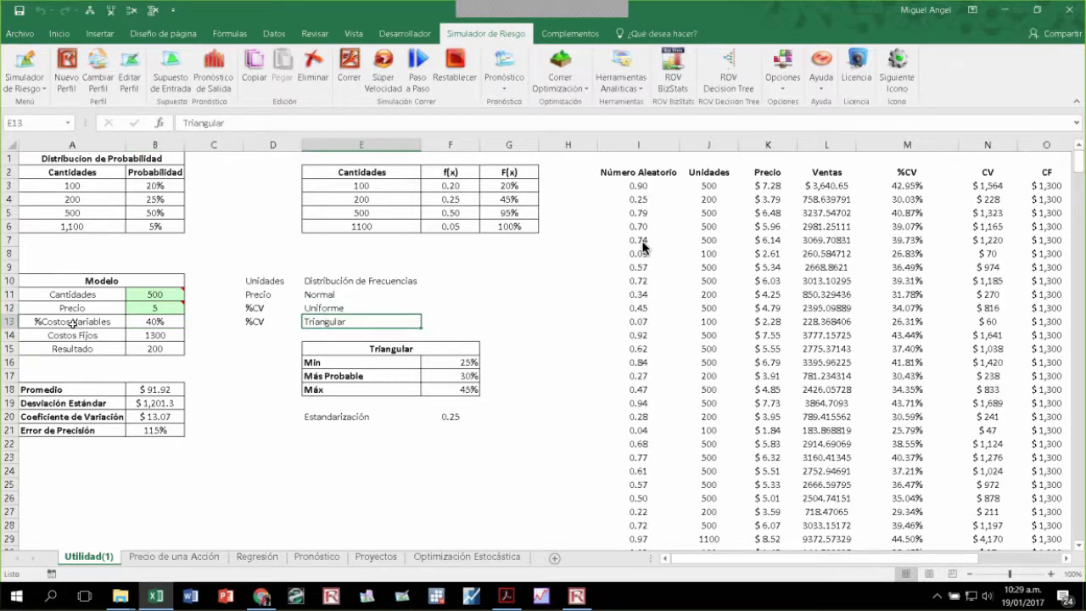
pyautogui.click(146, 323)
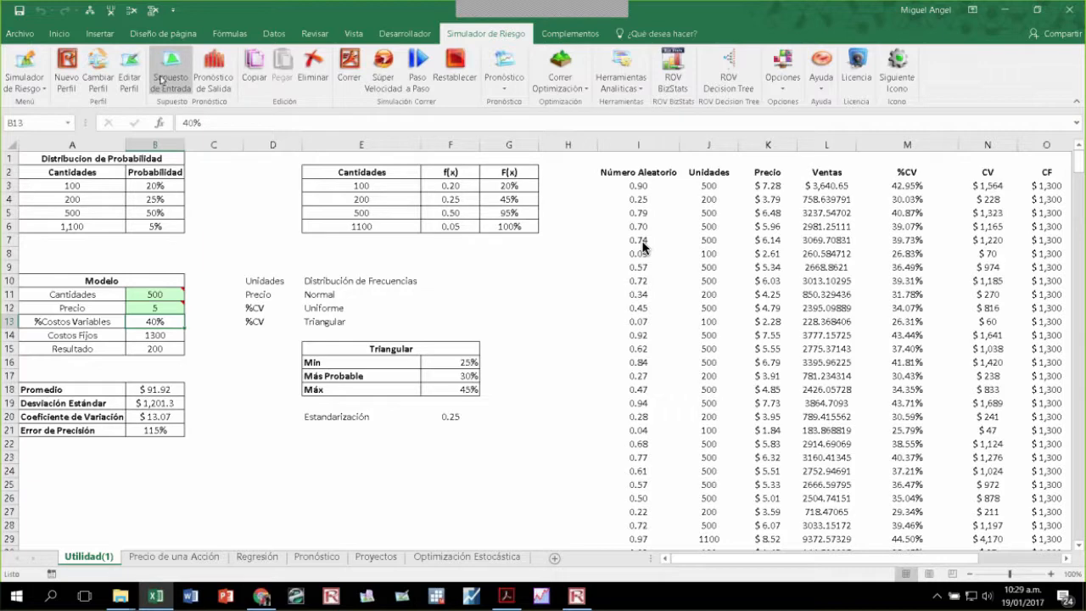
pyautogui.click(170, 70)
pyautogui.click(352, 169)
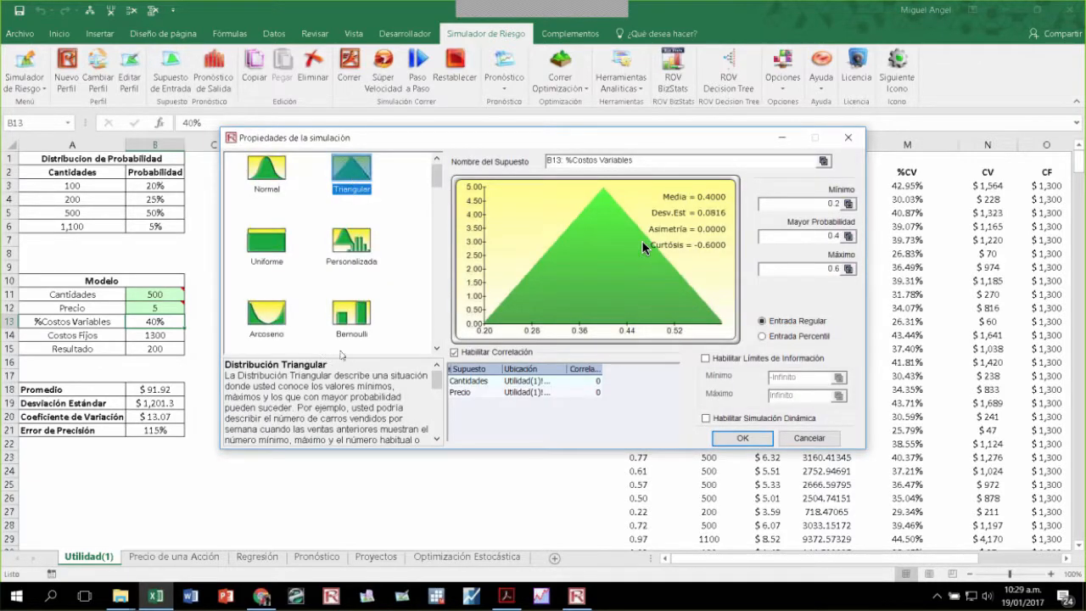
# Step: Show the available distributions as a list and select Triangular again
pyautogui.rightClick(393, 253)
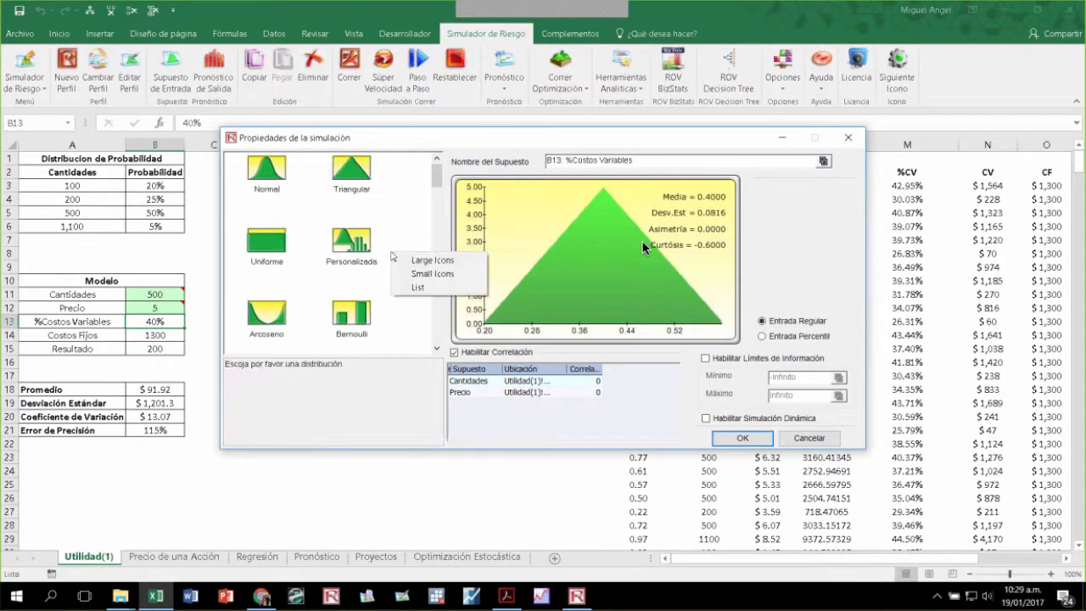
pyautogui.click(409, 287)
pyautogui.click(259, 167)
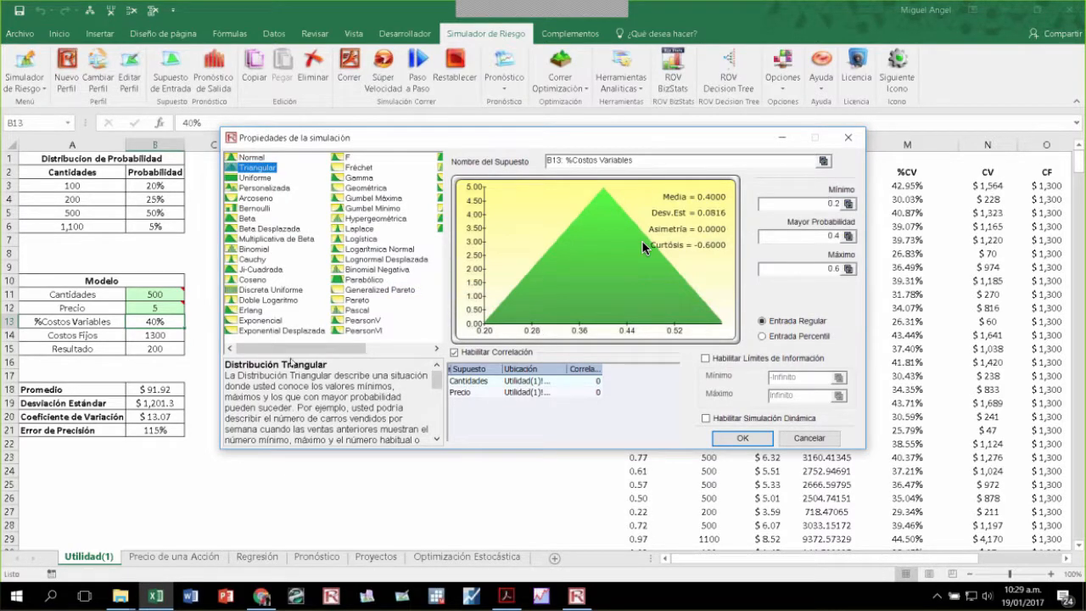
# Step: Compare the shape and parameters of the PERT distribution with the Triangular one, ending on Triangular
pyautogui.moveTo(293, 348); pyautogui.dragTo(358, 348)
pyautogui.click(354, 157)
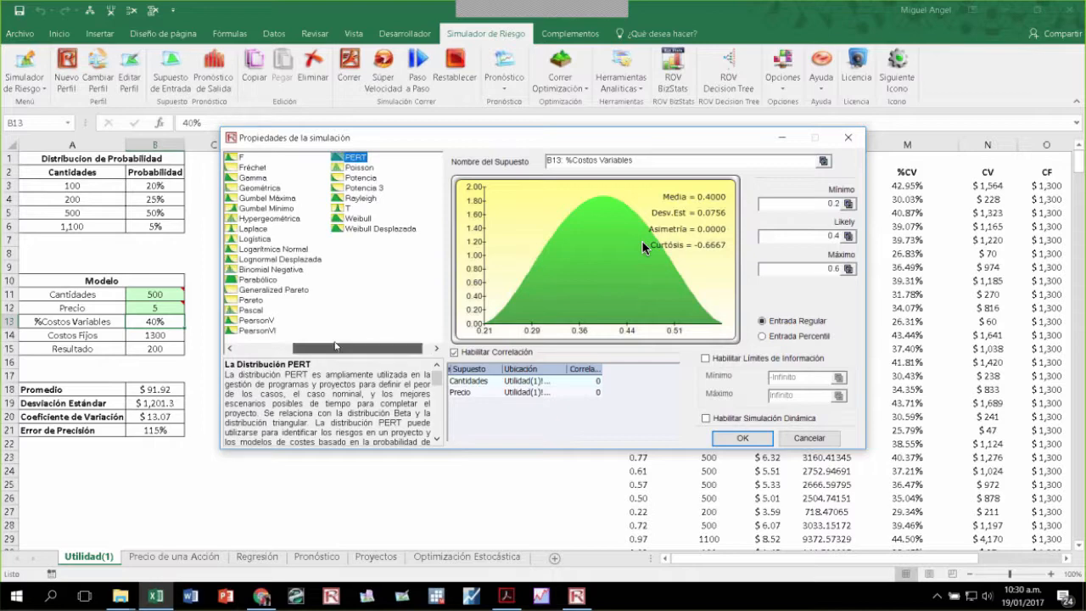
pyautogui.click(289, 348)
pyautogui.click(256, 167)
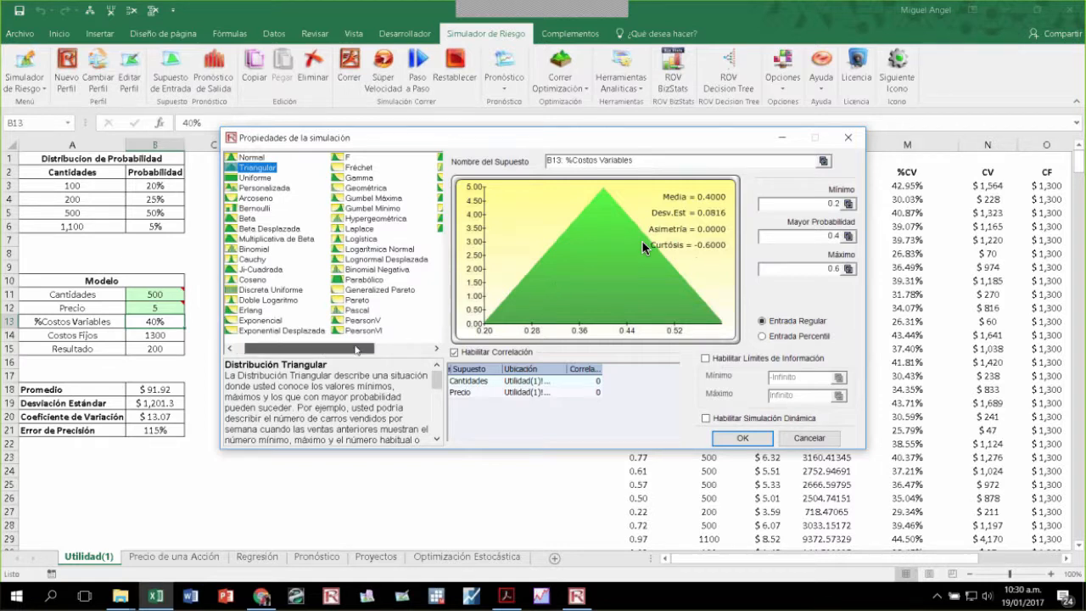
pyautogui.moveTo(297, 348); pyautogui.dragTo(367, 348)
pyautogui.click(358, 157)
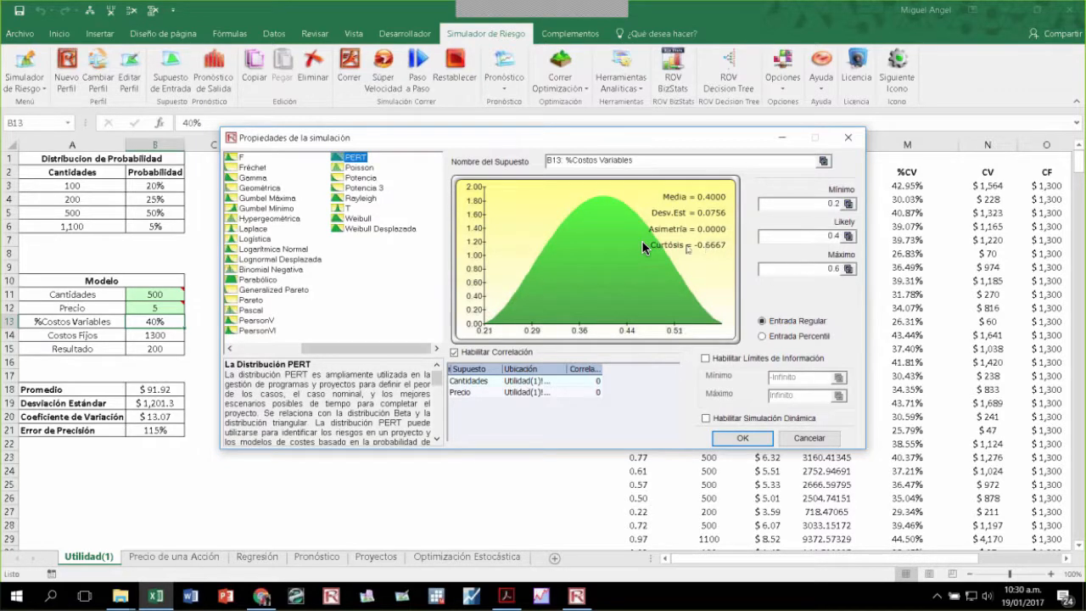
pyautogui.moveTo(340, 349); pyautogui.dragTo(274, 349)
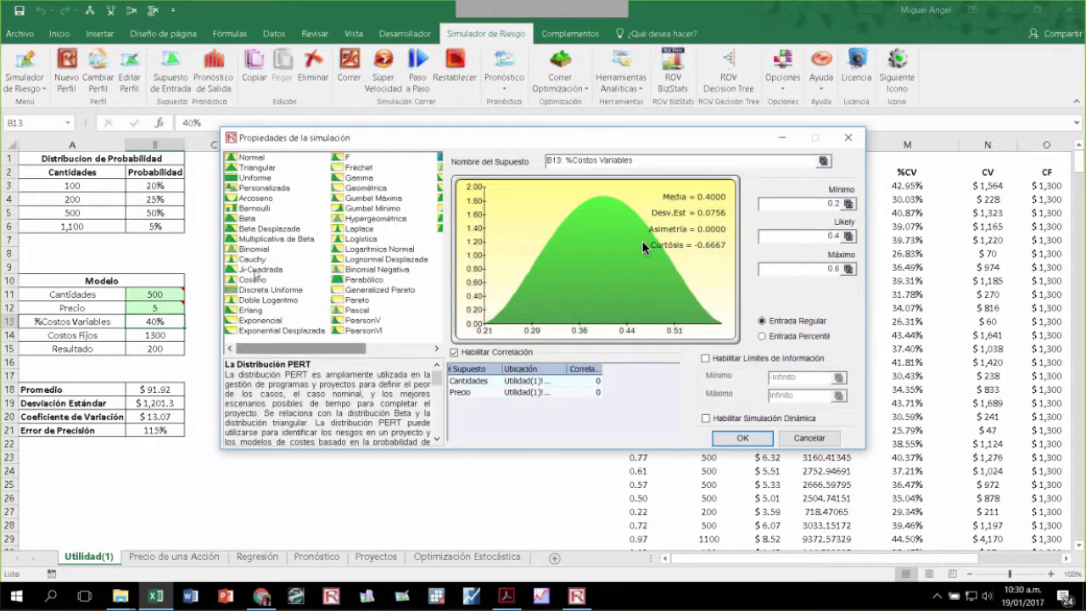
pyautogui.click(258, 168)
# Step: Link the Triangular minimum, most likely and maximum values to cells F16, F17 and F18, and accept the assumption
pyautogui.click(848, 203)
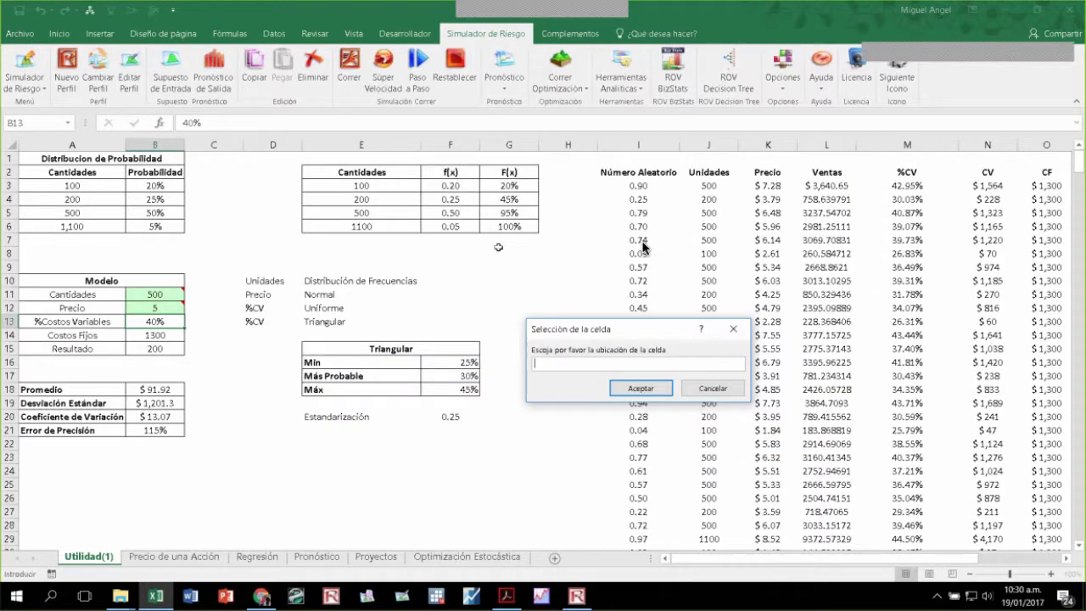
pyautogui.click(449, 363)
pyautogui.click(650, 392)
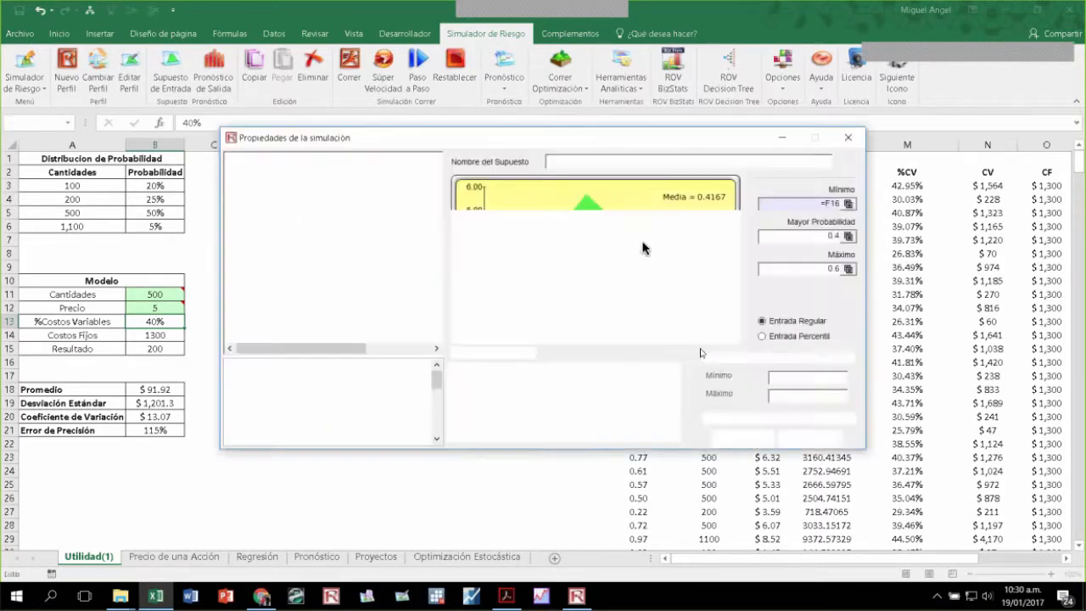
pyautogui.click(848, 235)
pyautogui.click(436, 376)
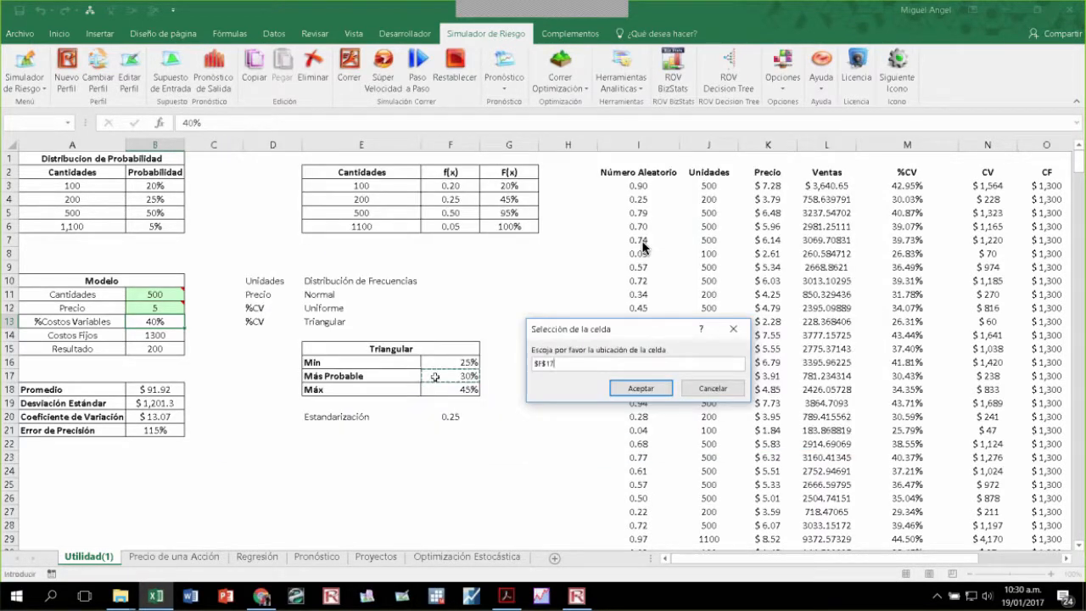
pyautogui.click(641, 387)
pyautogui.click(848, 269)
pyautogui.click(450, 390)
pyautogui.click(626, 390)
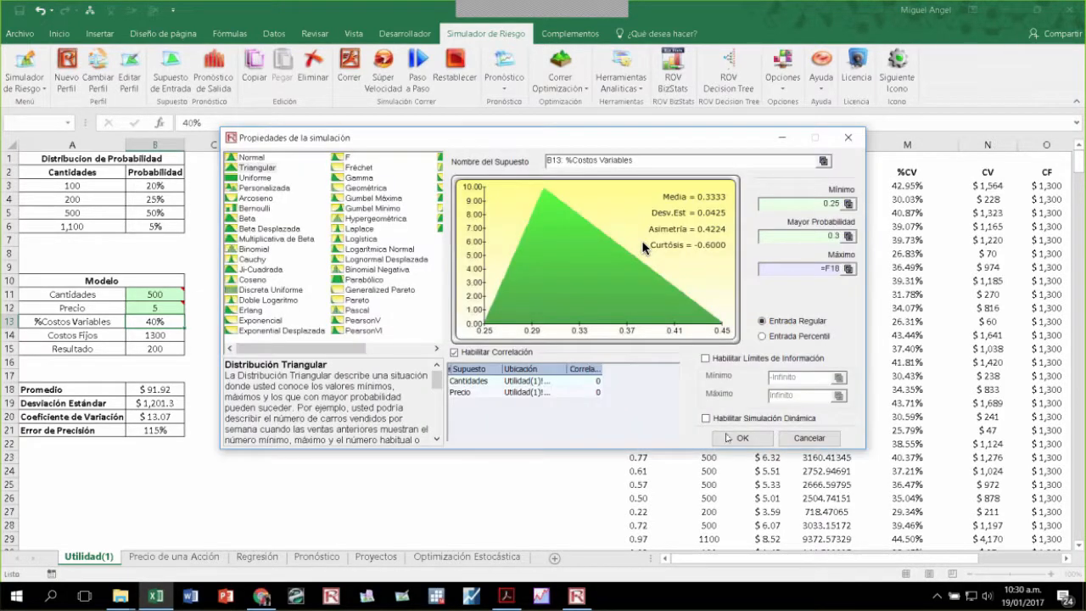
pyautogui.click(743, 441)
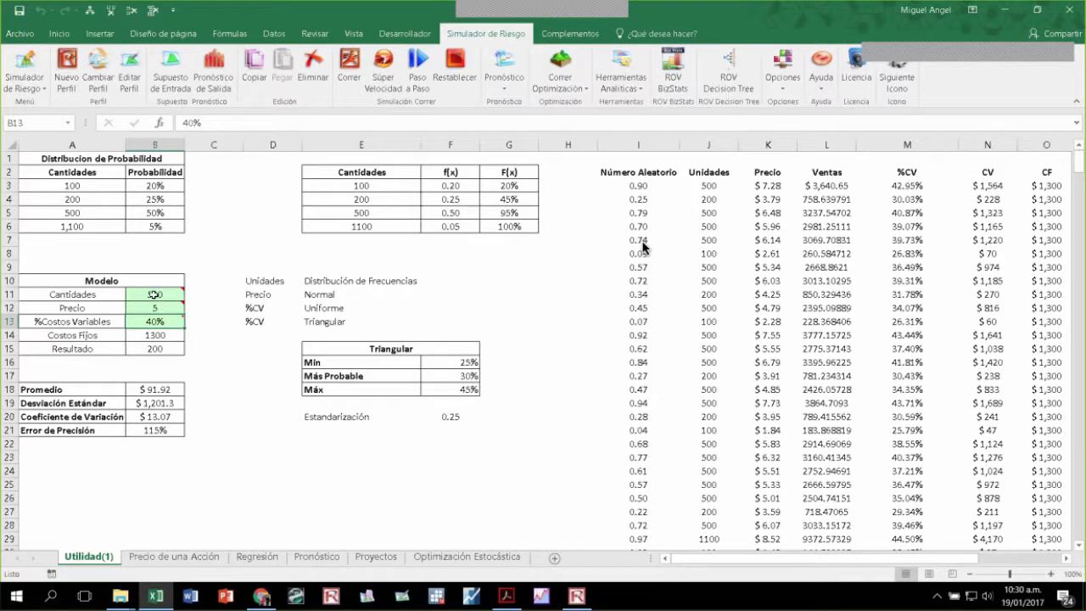
# Step: Review the three input assumption cells and the Resultado formula in B15, leaving the formula unedited
pyautogui.moveTo(153, 294); pyautogui.dragTo(154, 322)
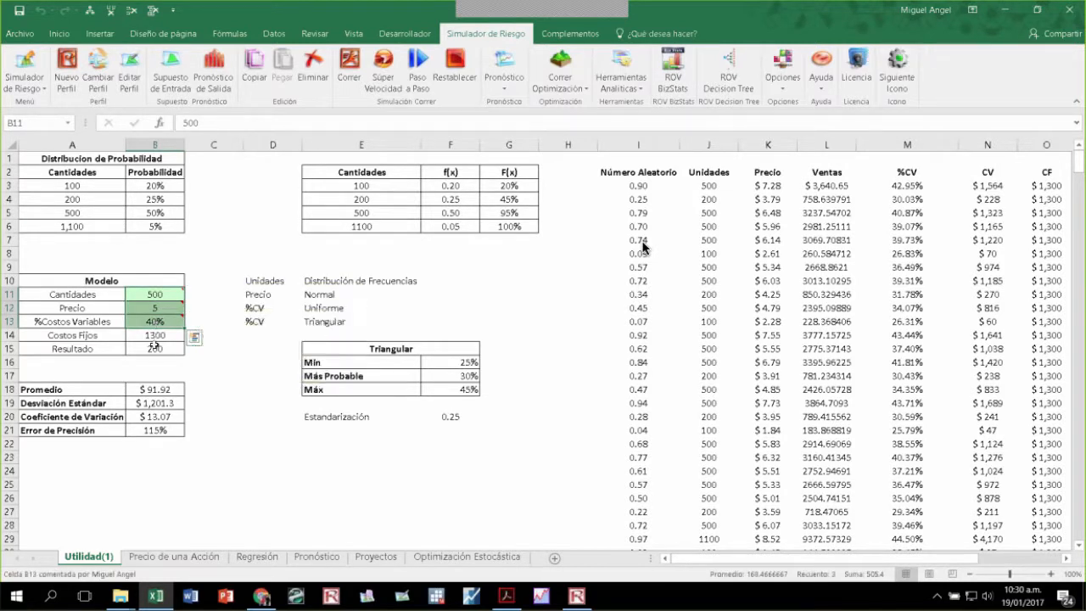
pyautogui.click(158, 349)
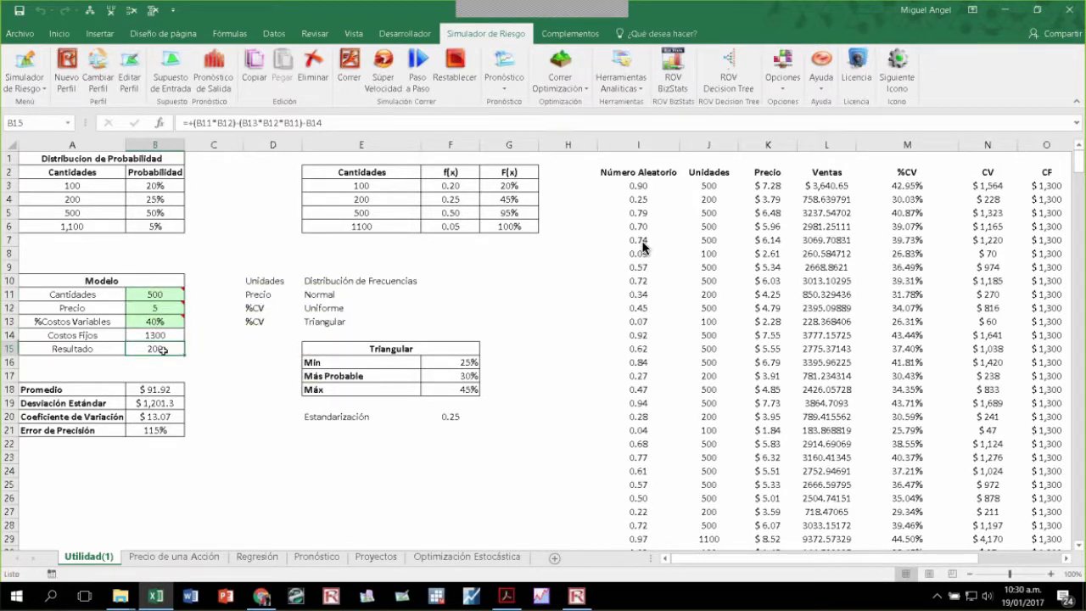
pyautogui.moveTo(302, 122); pyautogui.dragTo(283, 122)
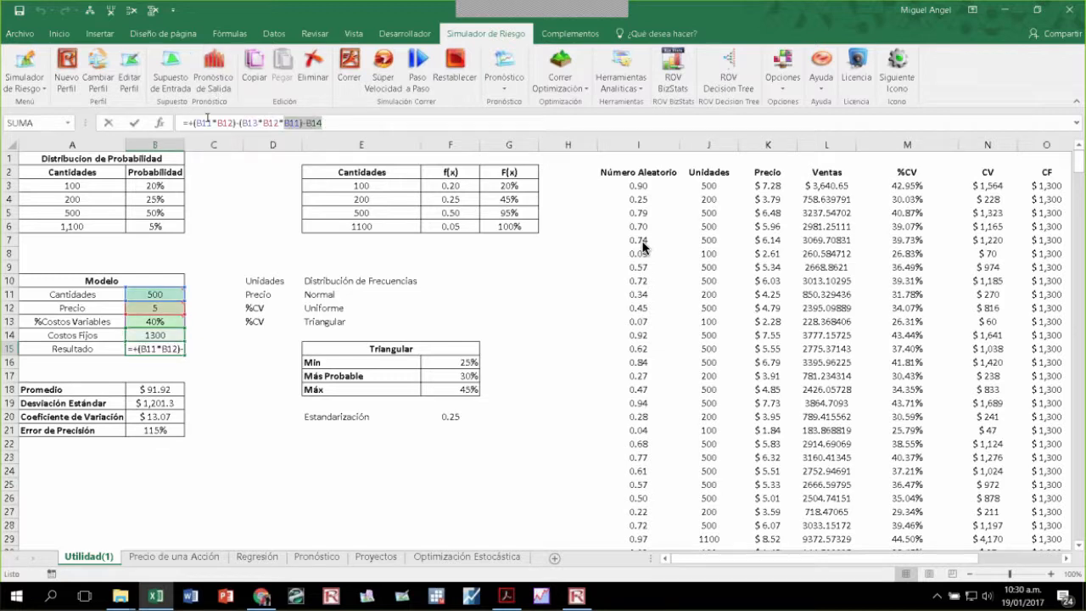
pyautogui.moveTo(208, 118); pyautogui.dragTo(173, 121)
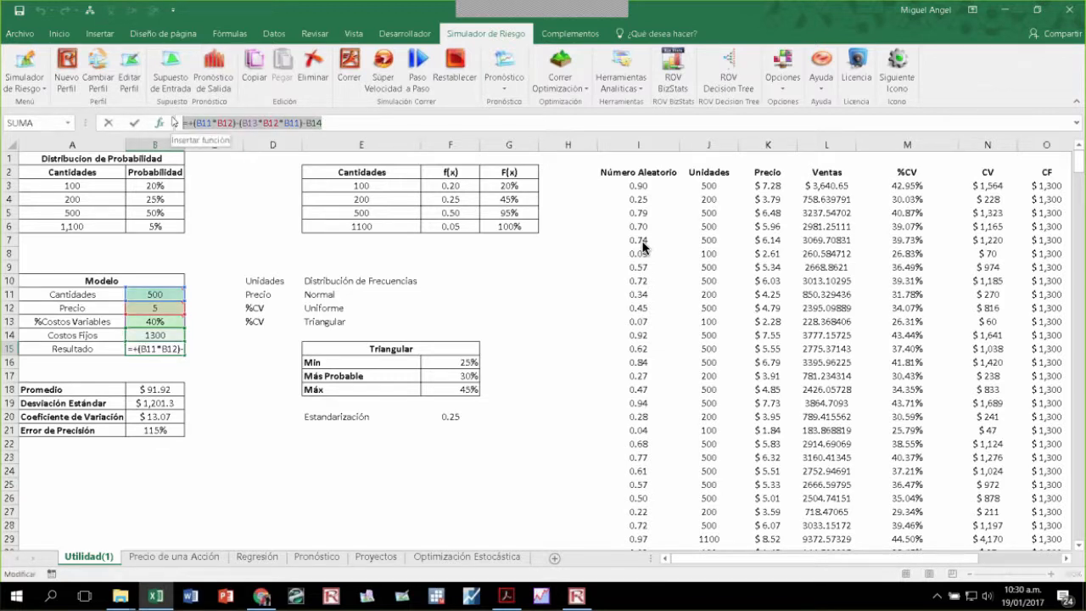
pyautogui.press('Escape')
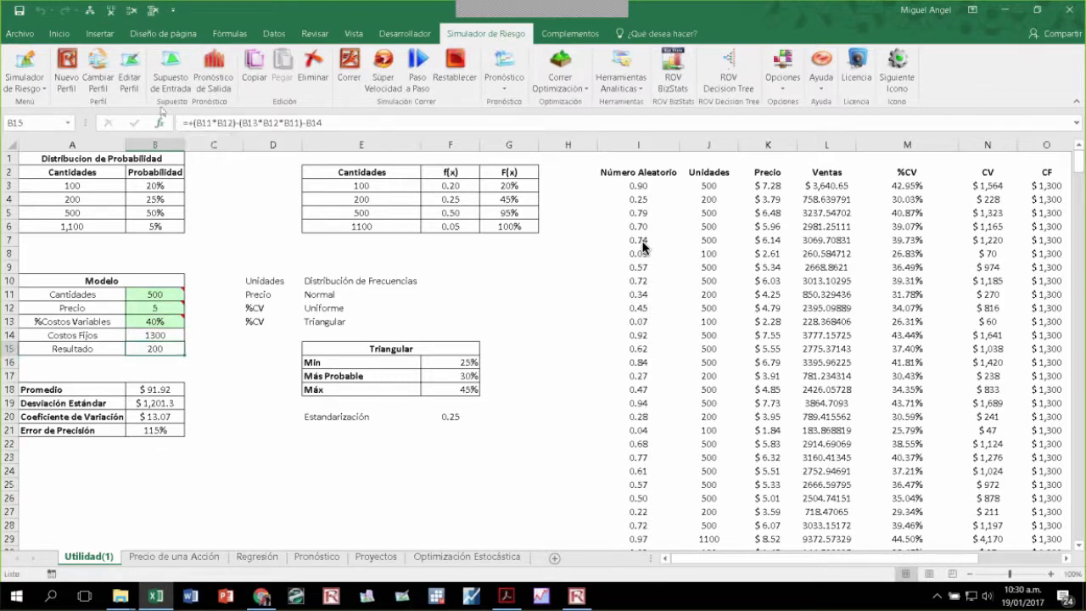
# Step: Define B15 as an output forecast named Resultado Operacional
pyautogui.click(213, 68)
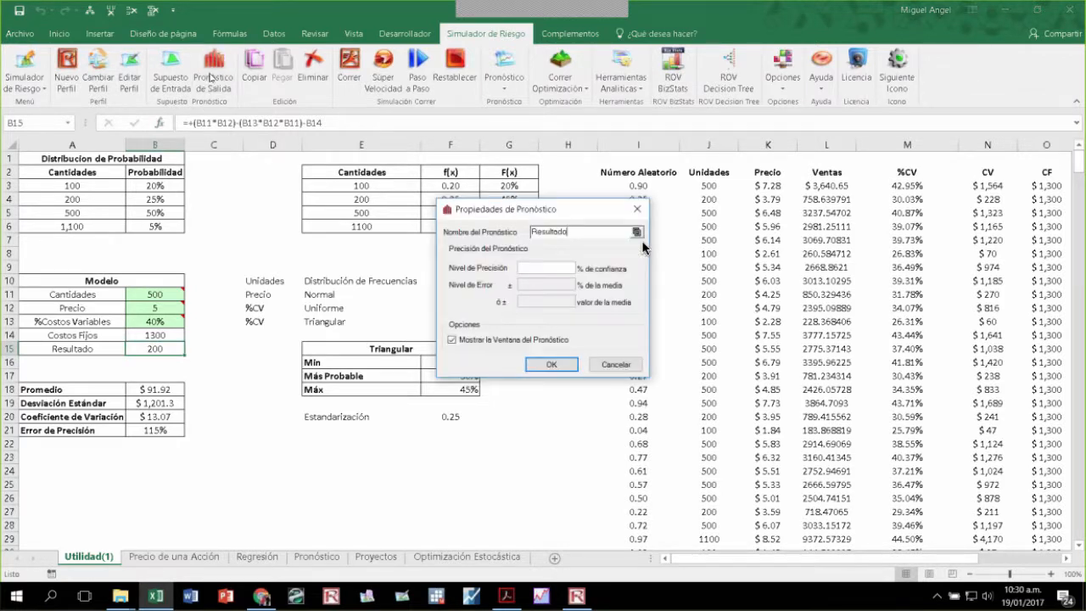
pyautogui.moveTo(579, 232); pyautogui.dragTo(512, 229)
pyautogui.write('Resultado 0peraciones')
pyautogui.click(552, 364)
# Step: Run the simulation at regular speed with an enlarged forecast window, stop it partway and close the forecast
pyautogui.click(357, 85)
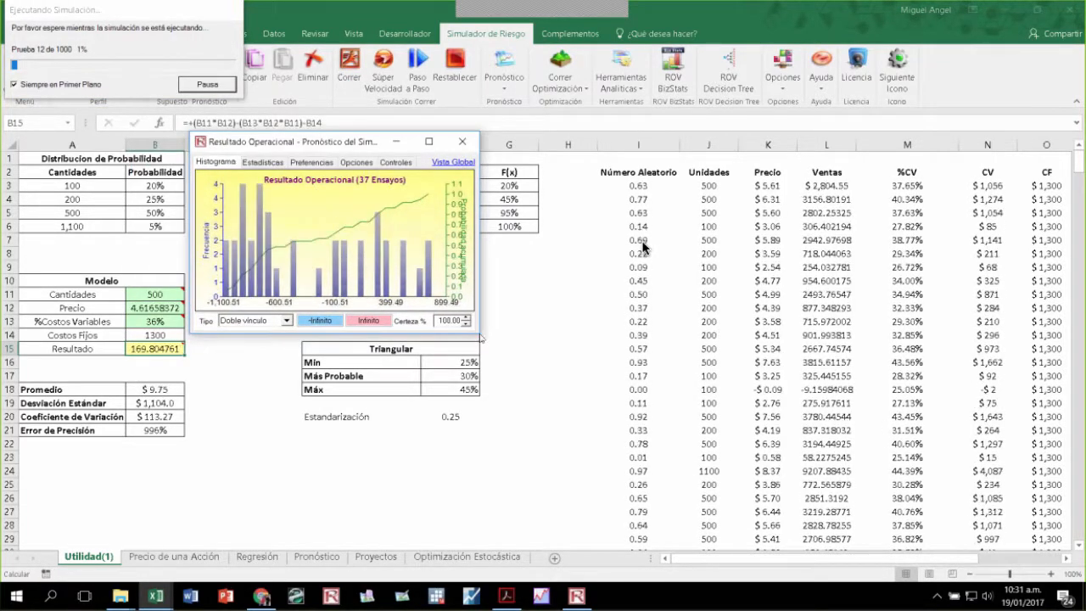
pyautogui.moveTo(481, 340); pyautogui.dragTo(713, 470)
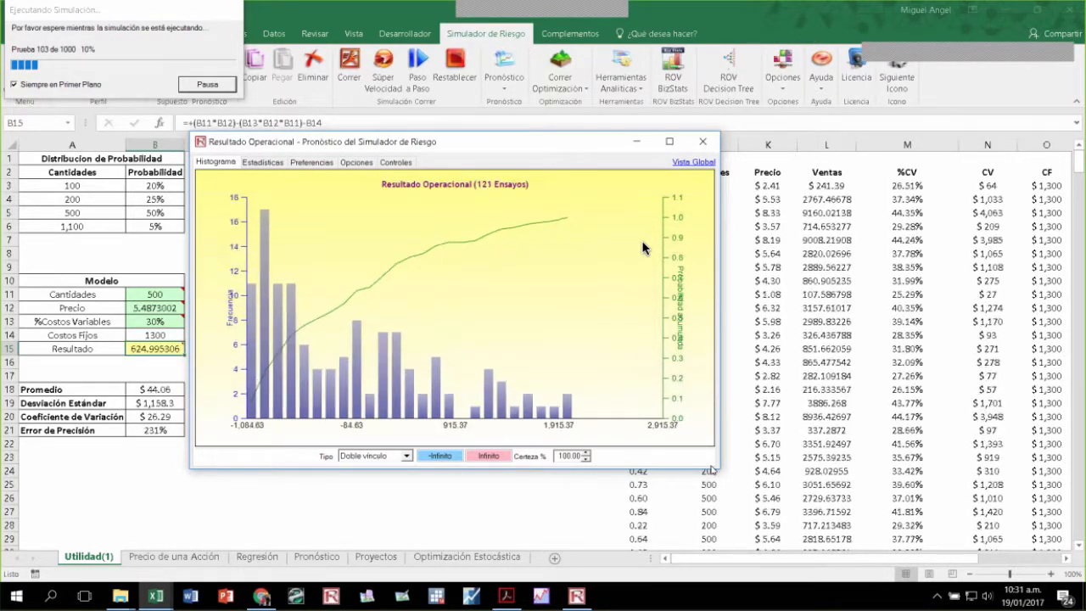
pyautogui.click(207, 84)
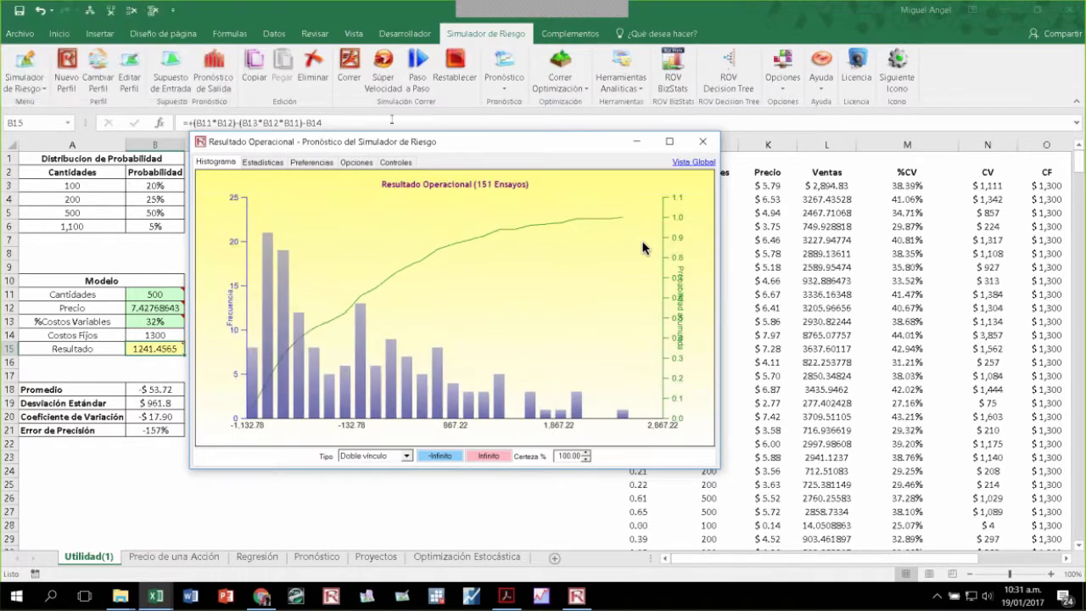
pyautogui.click(703, 145)
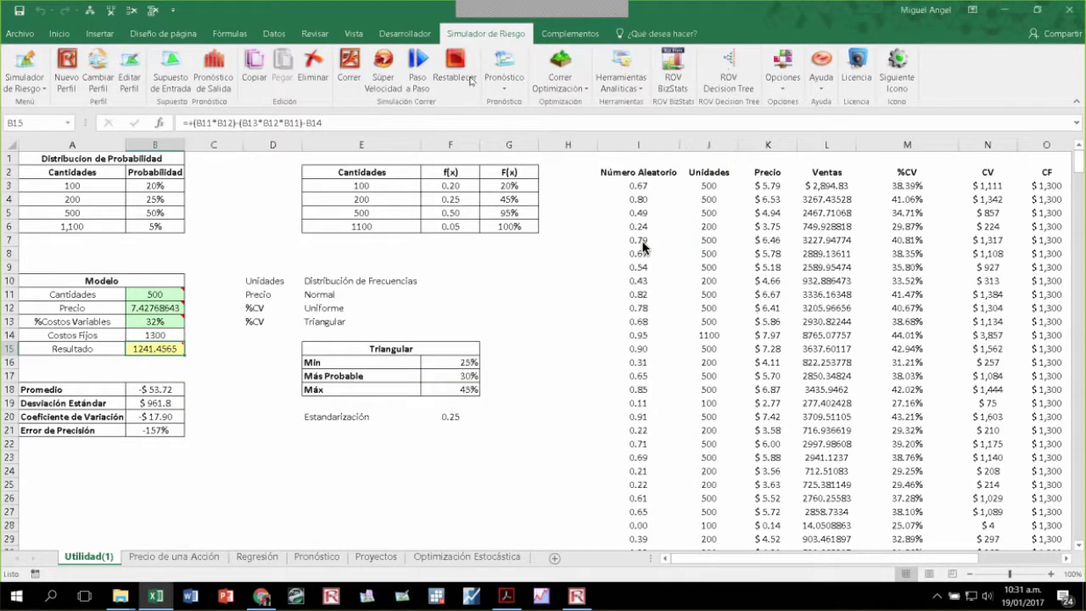
# Step: Run the simulation at super speed, examine the Resultado Operacional histogram and statistics in an enlarged window, and close it
pyautogui.click(380, 75)
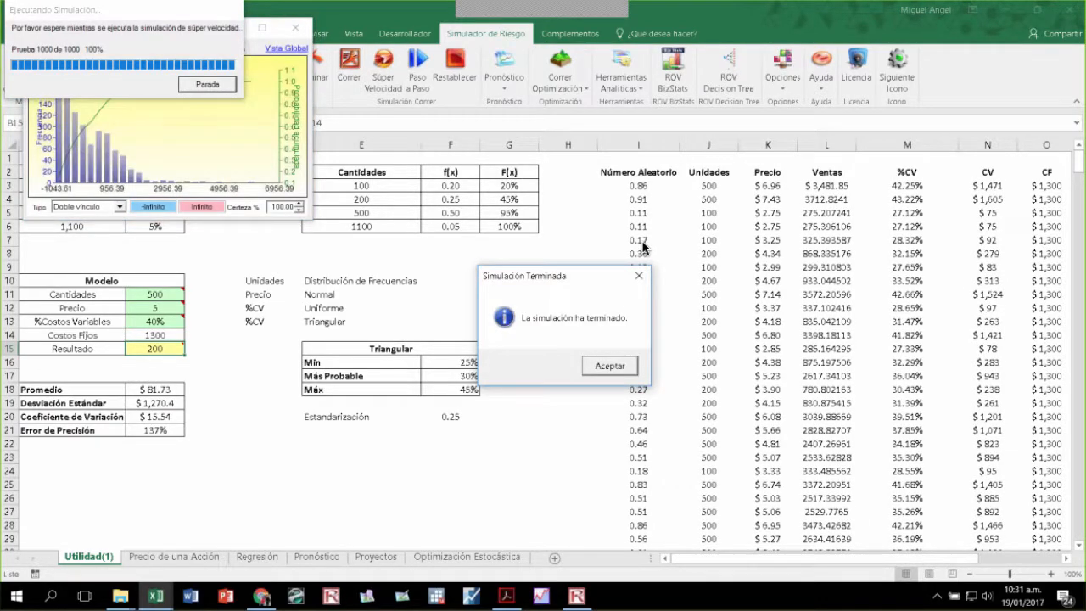
pyautogui.click(609, 366)
pyautogui.moveTo(178, 28); pyautogui.dragTo(506, 202)
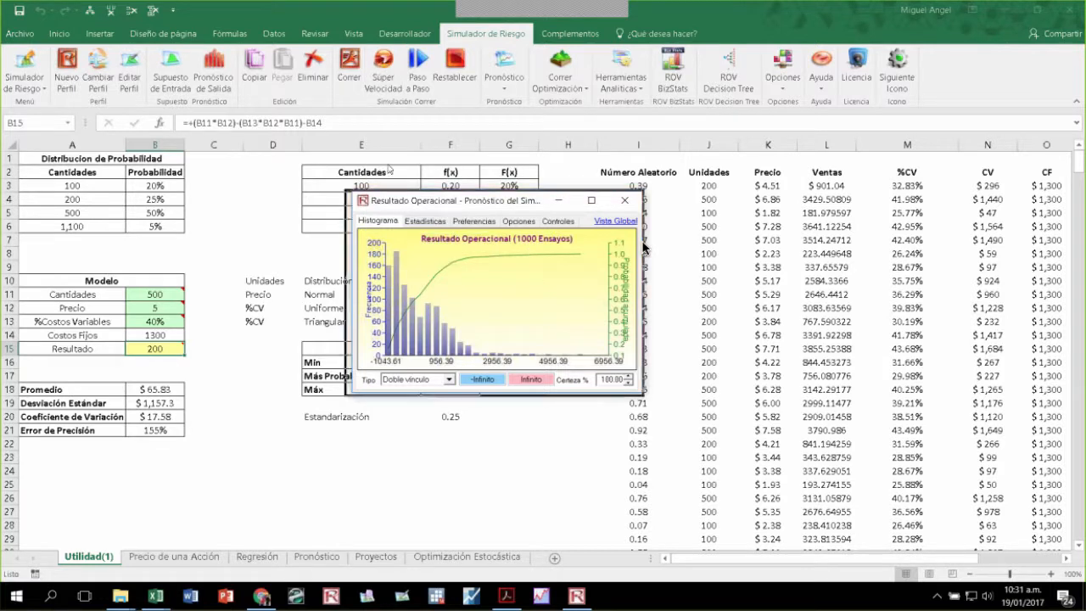
pyautogui.moveTo(547, 336); pyautogui.dragTo(844, 516)
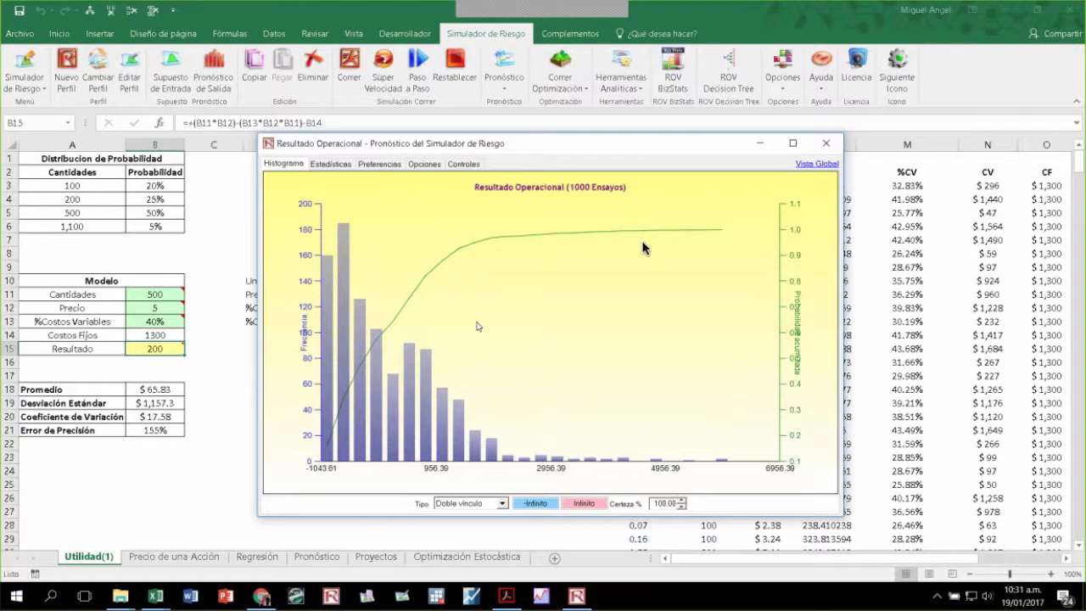
pyautogui.click(334, 164)
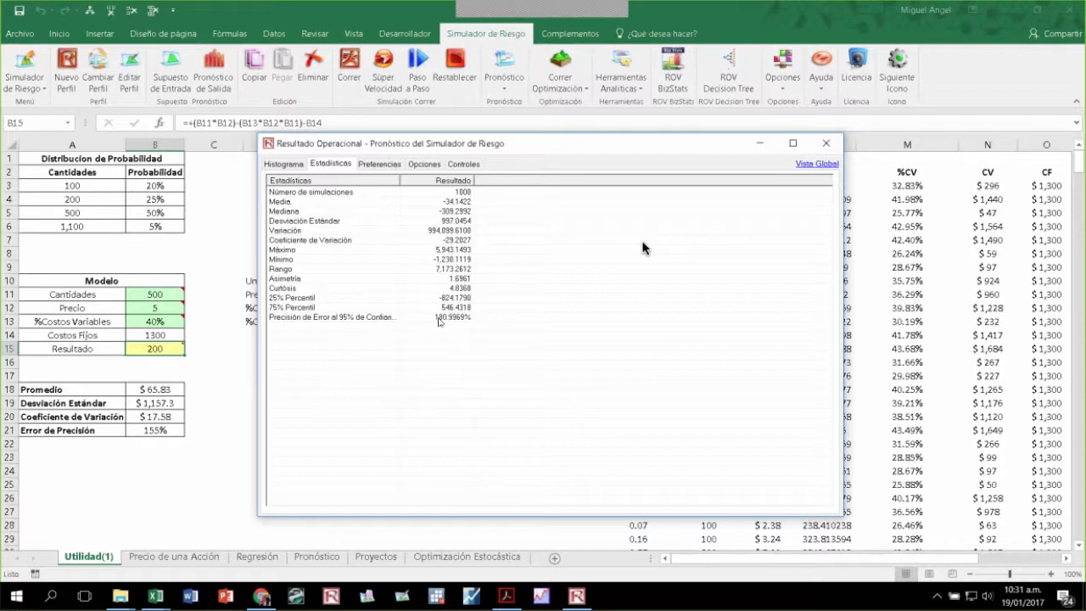
pyautogui.click(826, 144)
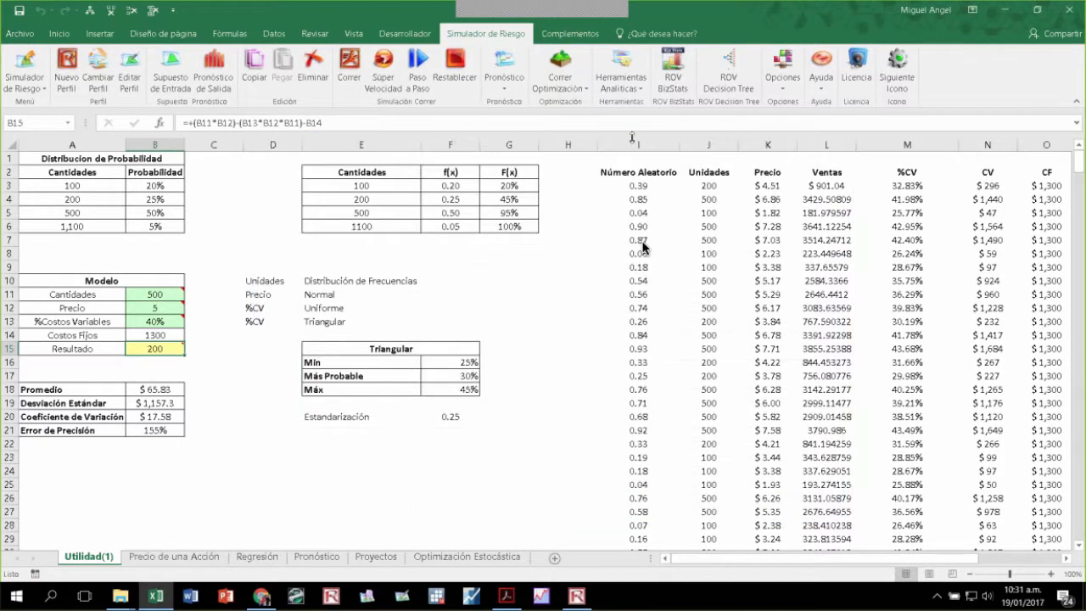
# Step: Set the simulation profile's number of trials to 25000 and rerun the simulation at super speed
pyautogui.click(130, 78)
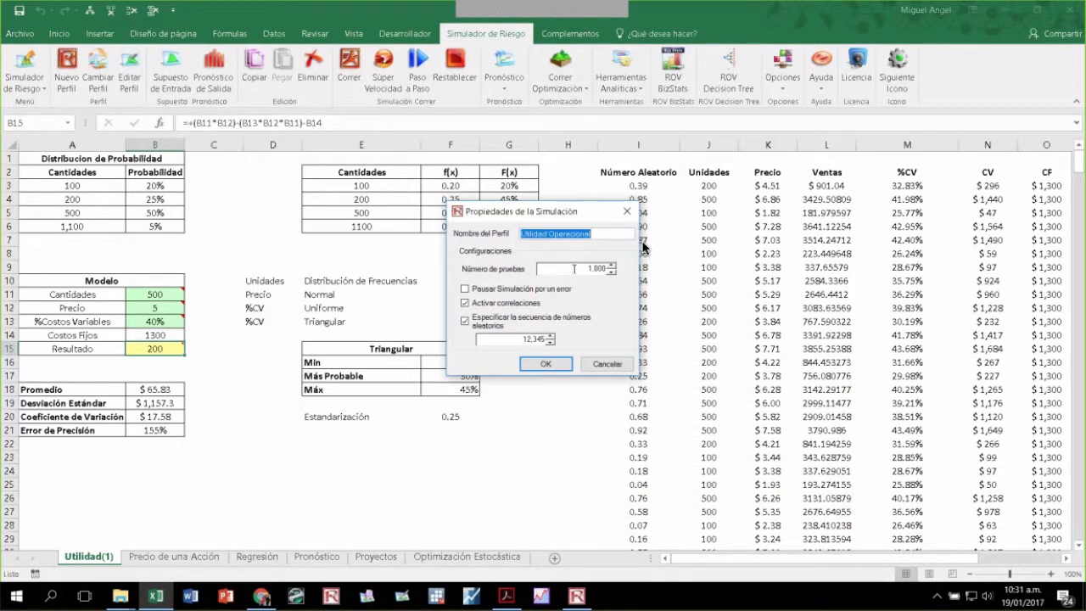
pyautogui.press('Tab')
pyautogui.press('BackSpace')
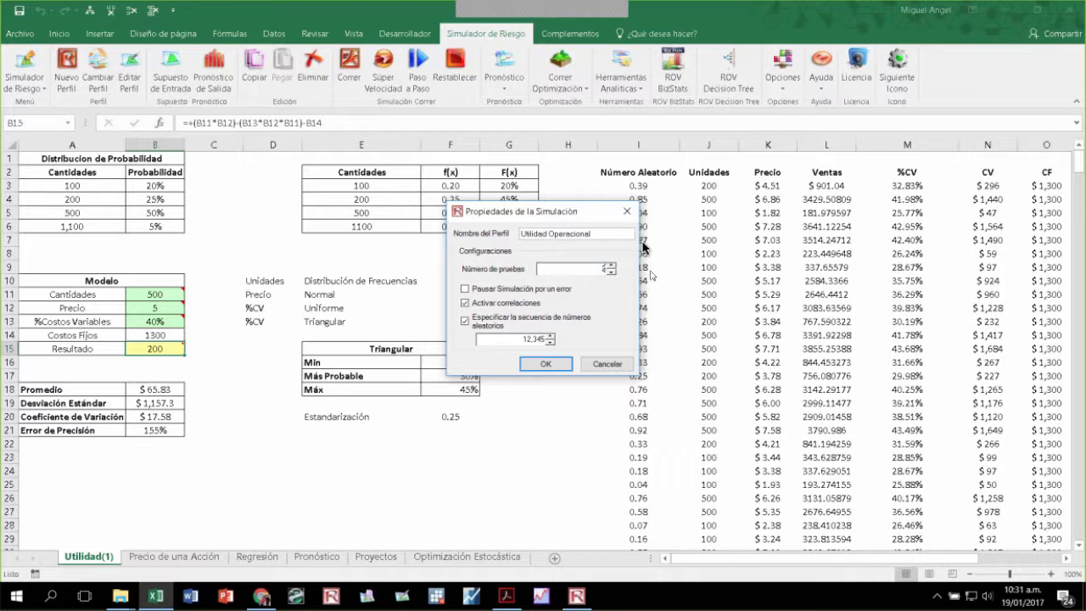
pyautogui.write('25000')
pyautogui.click(546, 364)
pyautogui.click(384, 75)
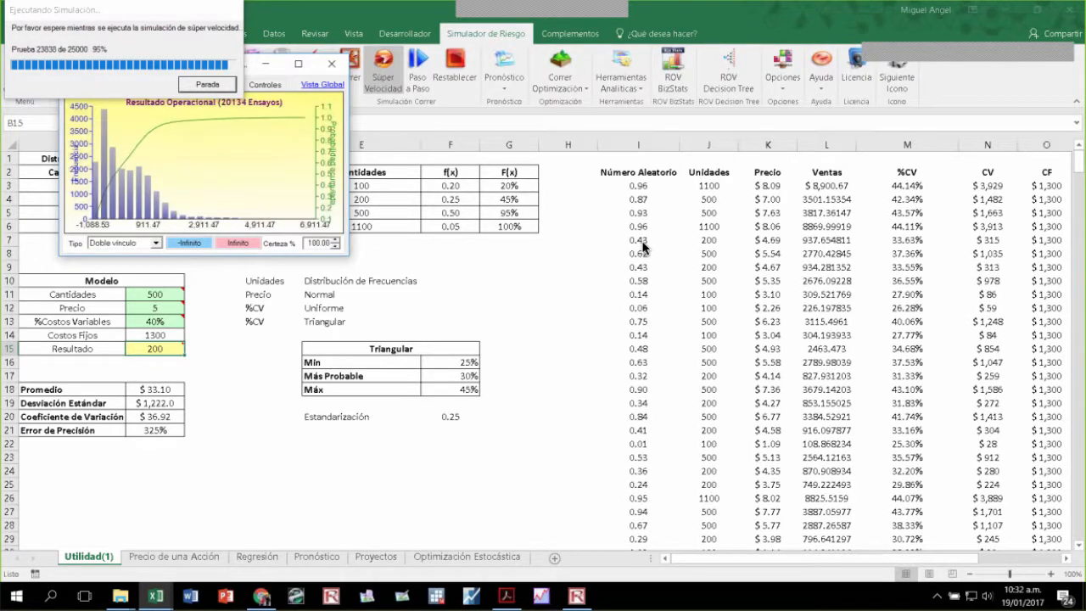
pyautogui.click(610, 366)
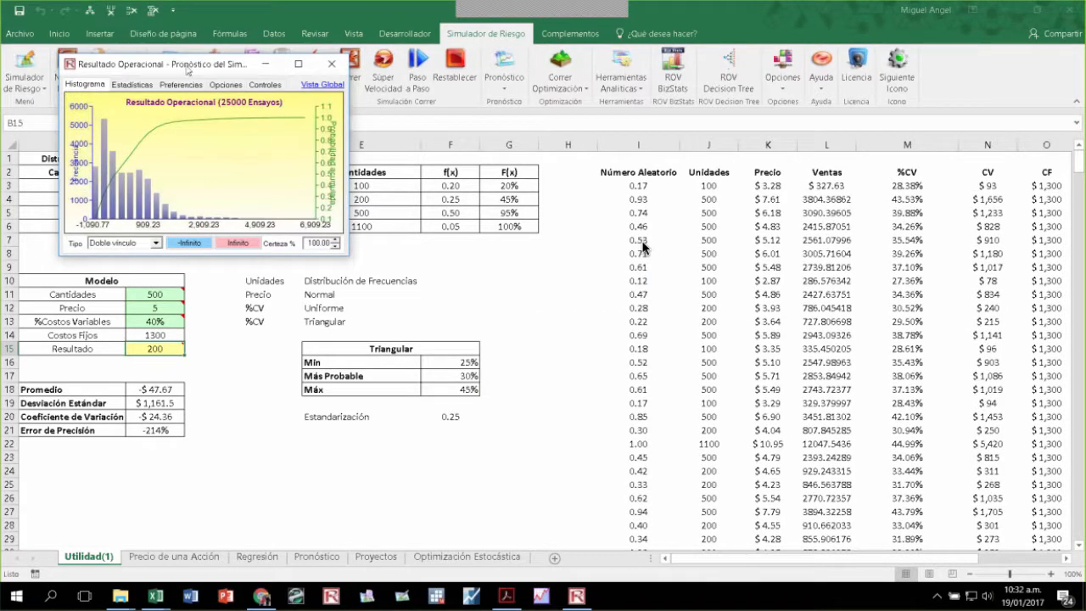
# Step: Move the Resultado Operacional forecast window and examine its statistics, focusing on the 95% confidence error precision and the Media
pyautogui.moveTo(191, 71); pyautogui.dragTo(382, 168)
pyautogui.click(328, 188)
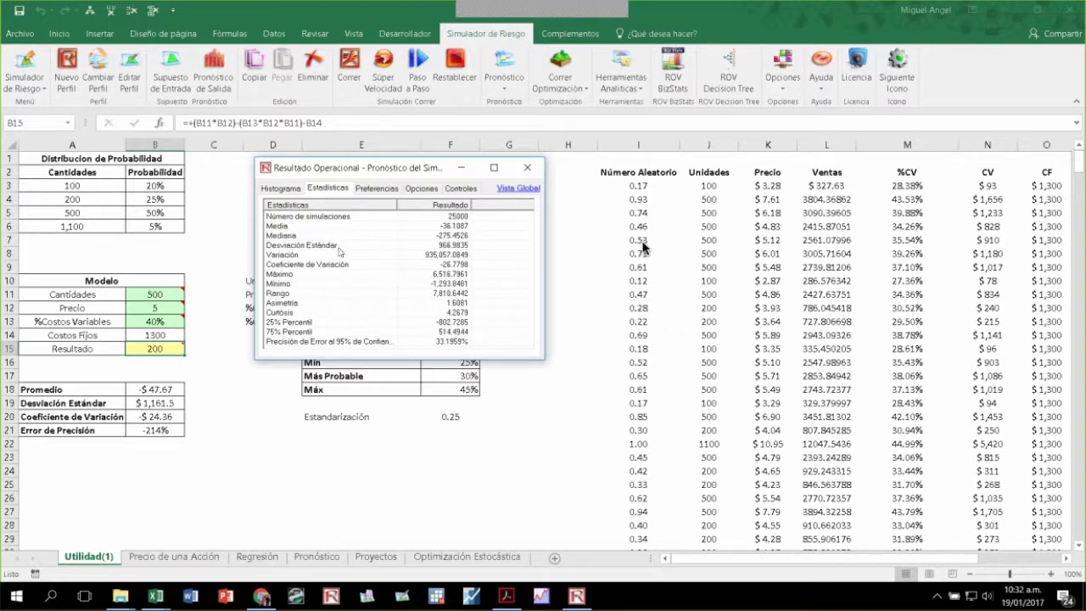
pyautogui.click(451, 344)
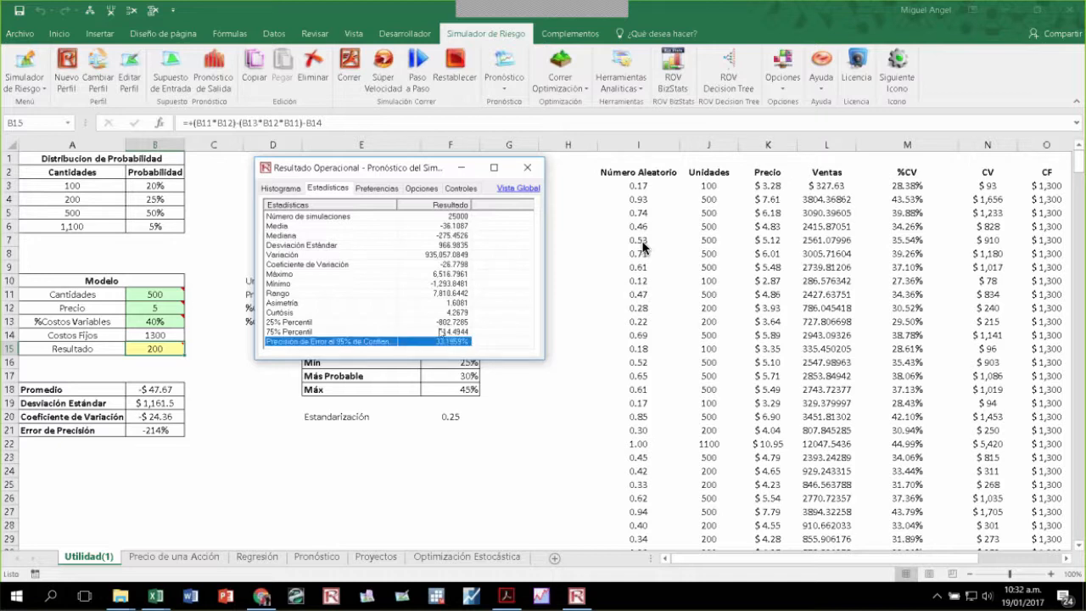
pyautogui.click(432, 227)
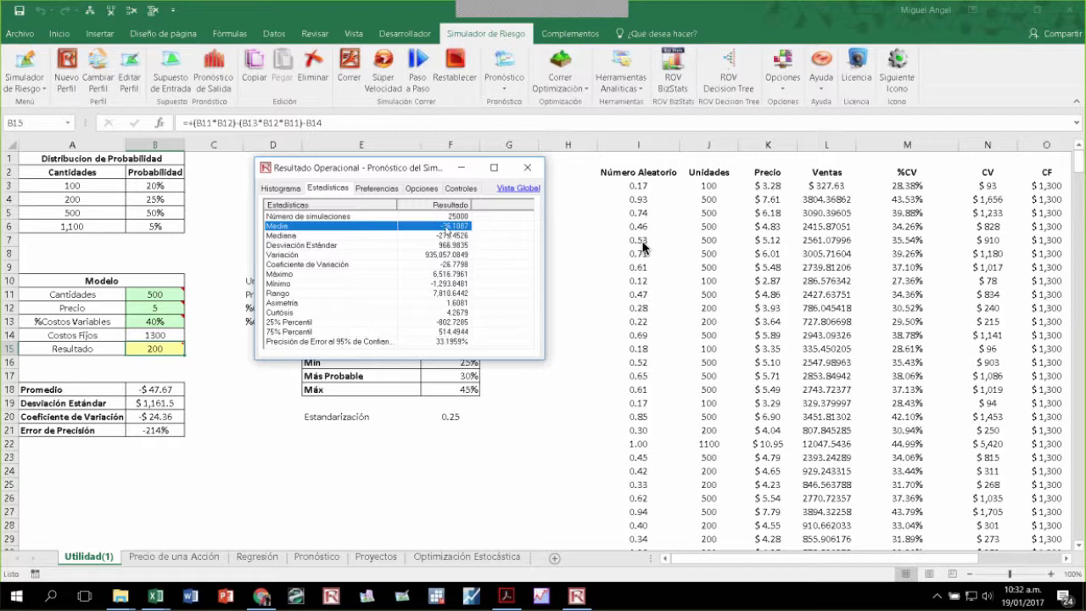
pyautogui.moveTo(154, 351)
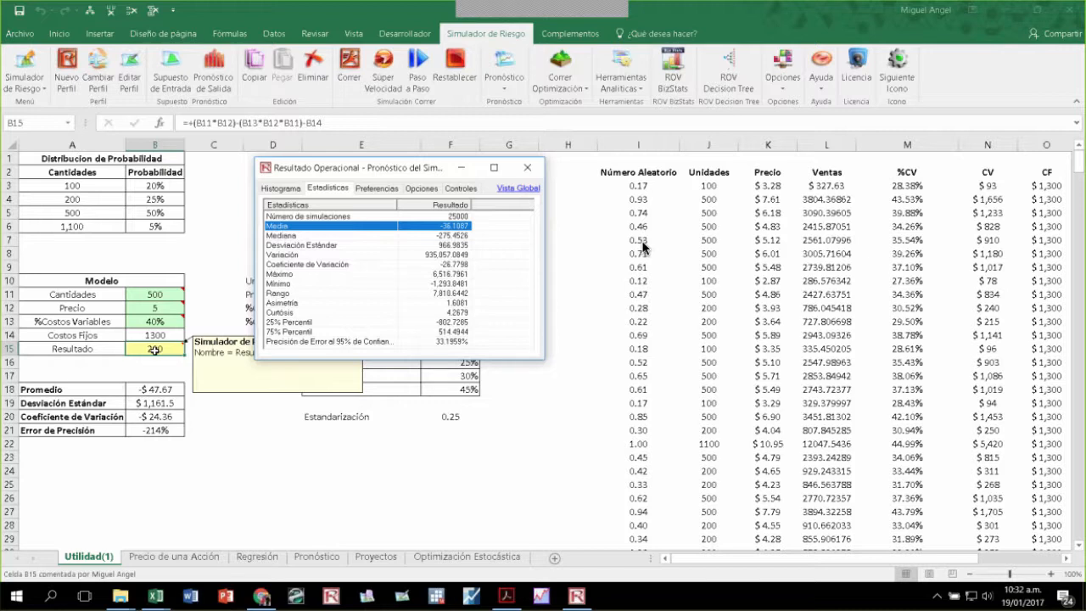
# Step: Enlarge the forecast histogram and find the Cola Izquierda ≤ probability for a result of 0
pyautogui.click(279, 189)
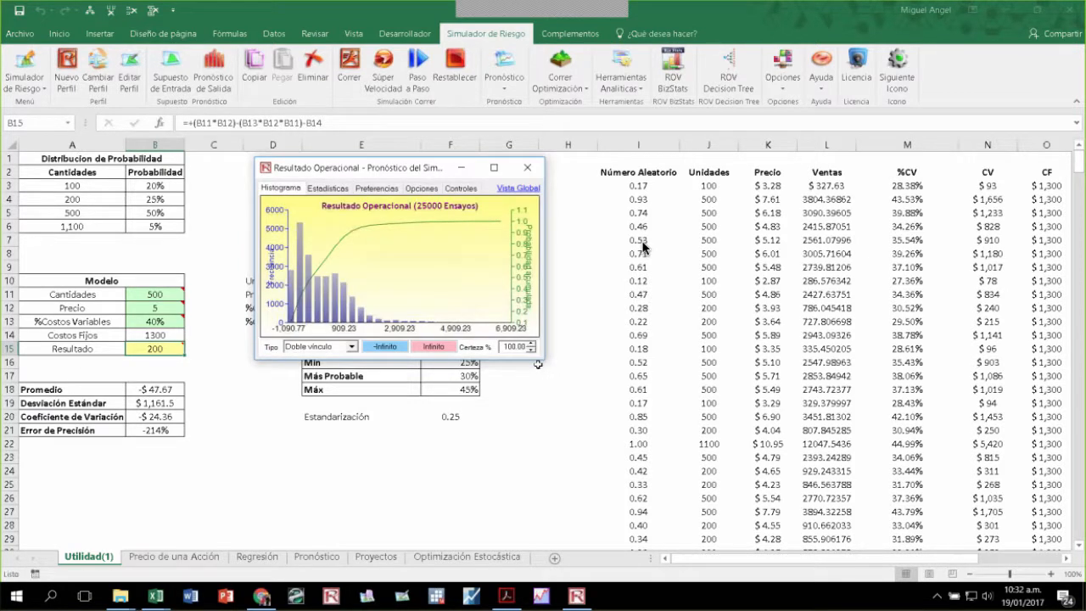
pyautogui.moveTo(538, 363); pyautogui.dragTo(848, 459)
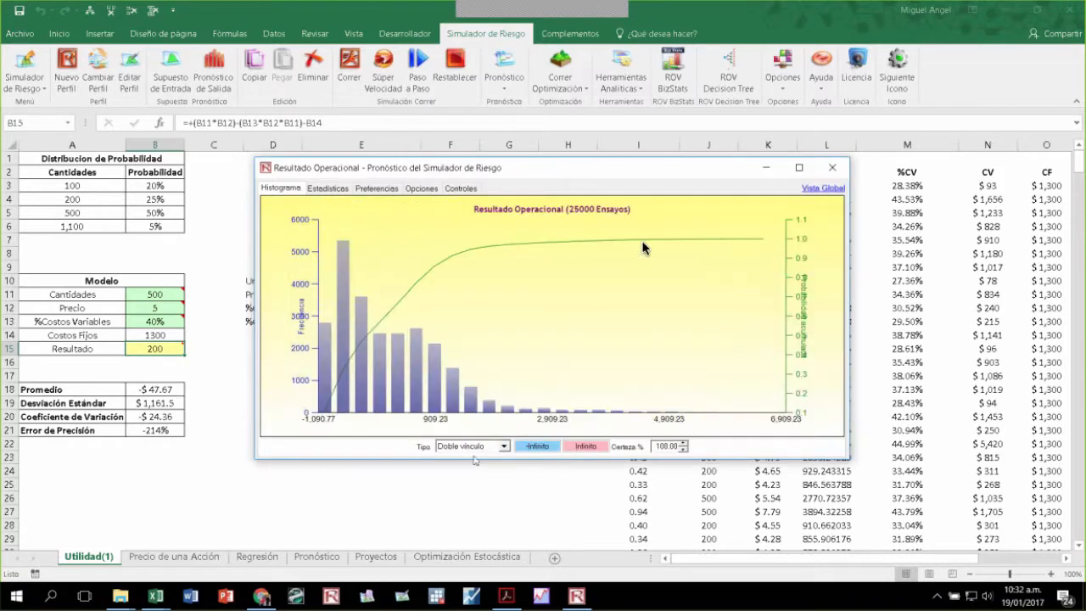
pyautogui.click(505, 446)
pyautogui.click(504, 476)
pyautogui.click(504, 447)
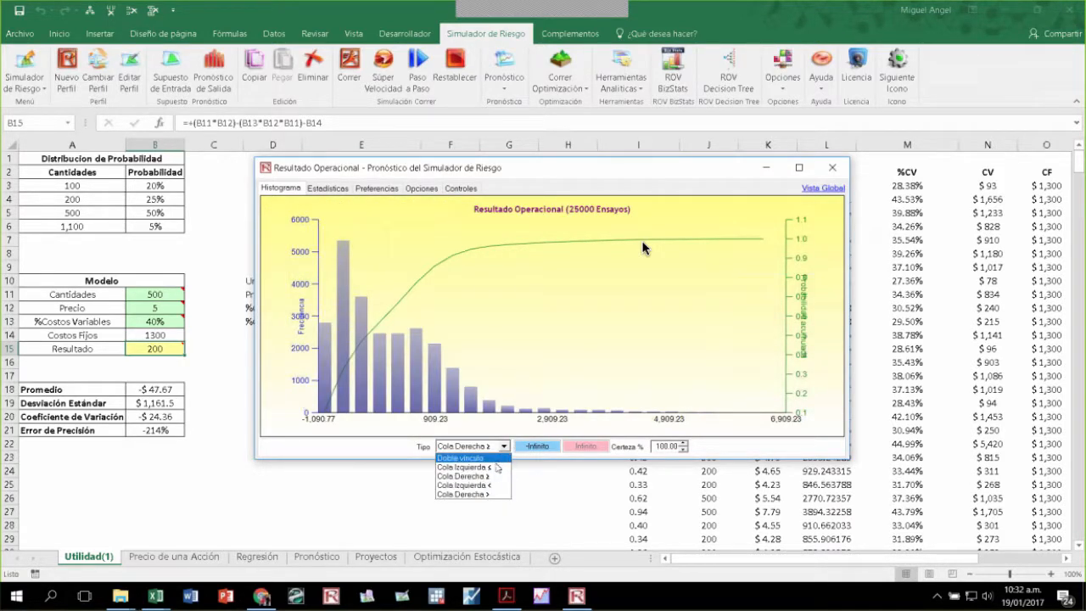
pyautogui.click(499, 464)
pyautogui.click(594, 446)
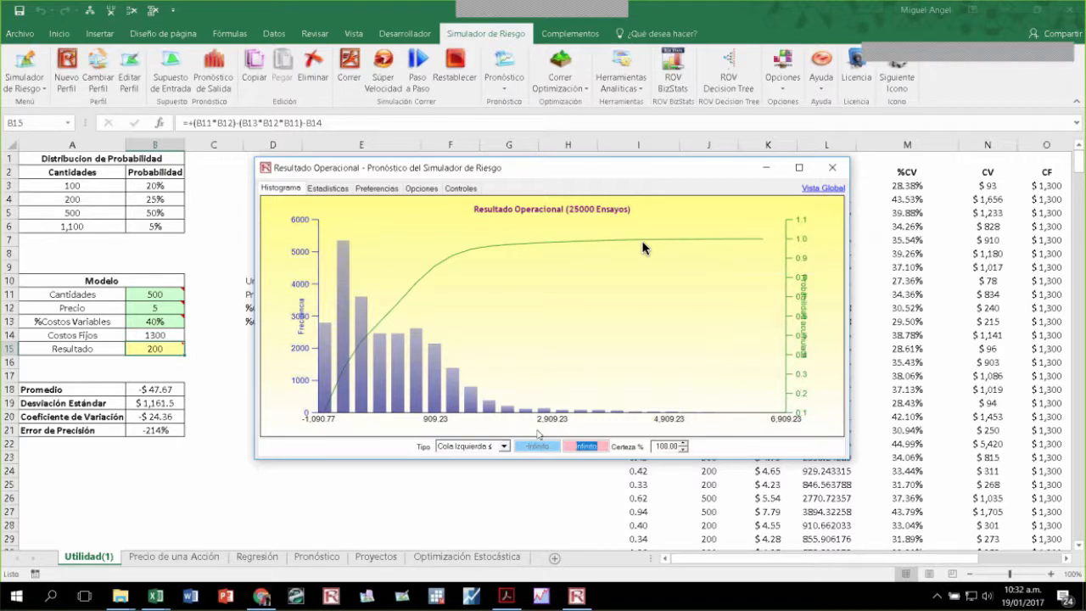
pyautogui.write('0')
pyautogui.press('Return')
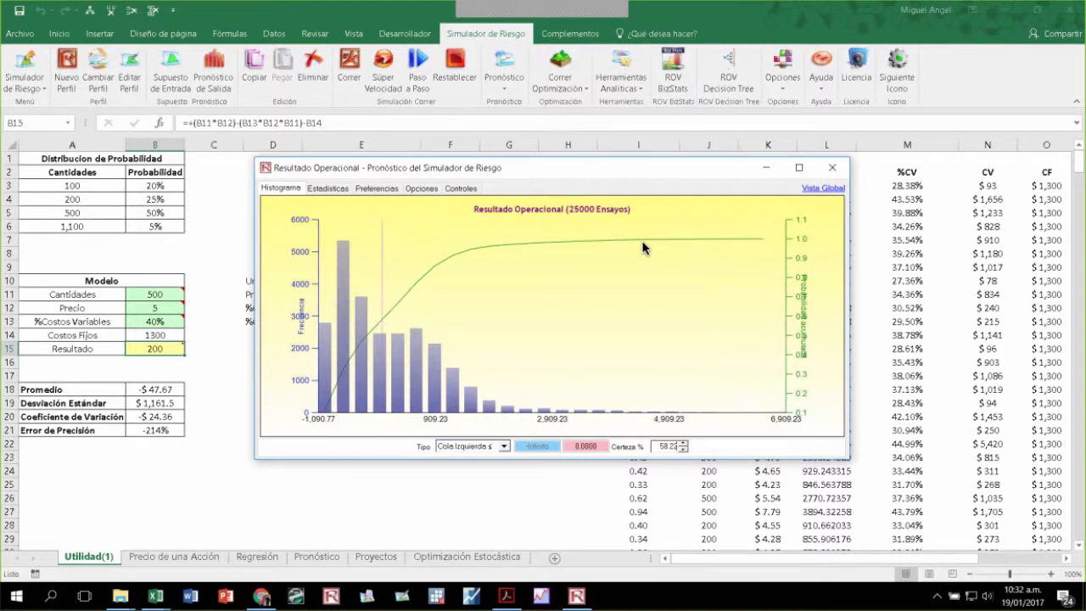
pyautogui.moveTo(661, 446); pyautogui.dragTo(686, 455)
# Step: Find the Doble vínculo interval of Resultado Operacional at 95% certainty
pyautogui.click(505, 447)
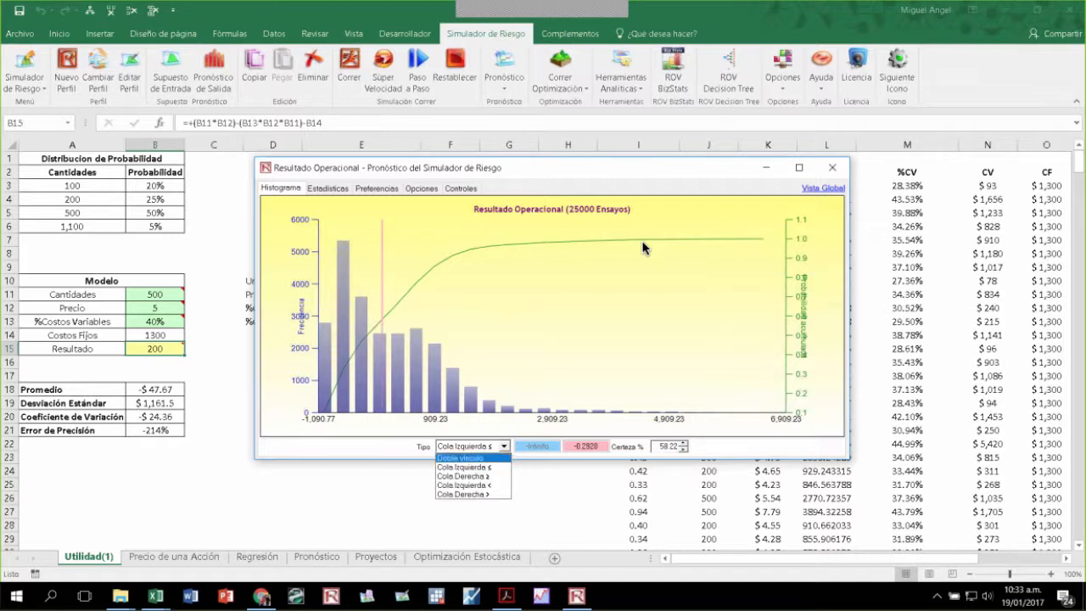
pyautogui.click(490, 459)
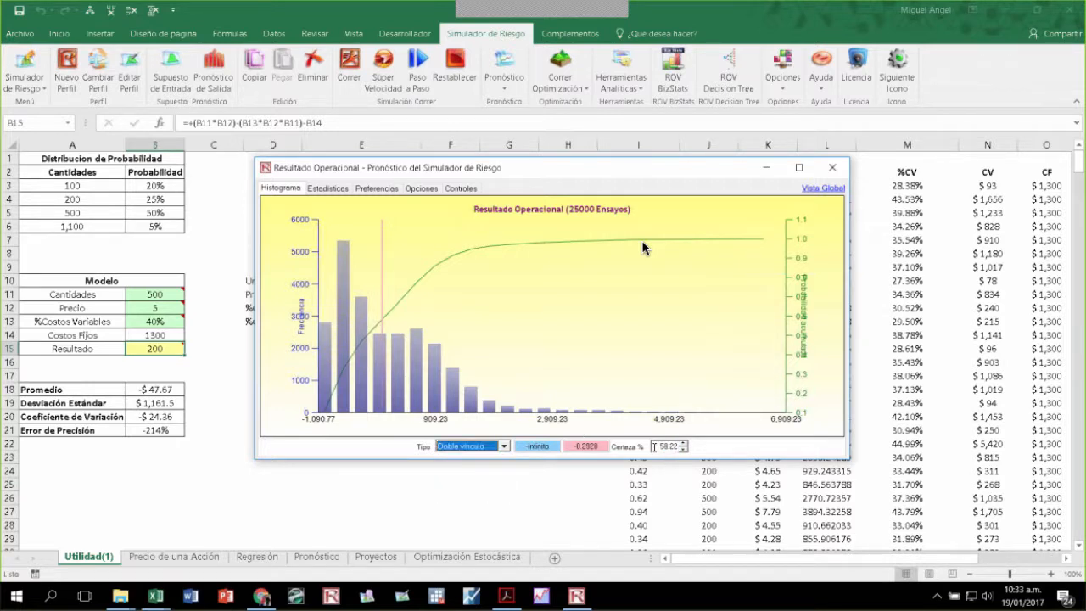
pyautogui.doubleClick(655, 447)
pyautogui.write('95')
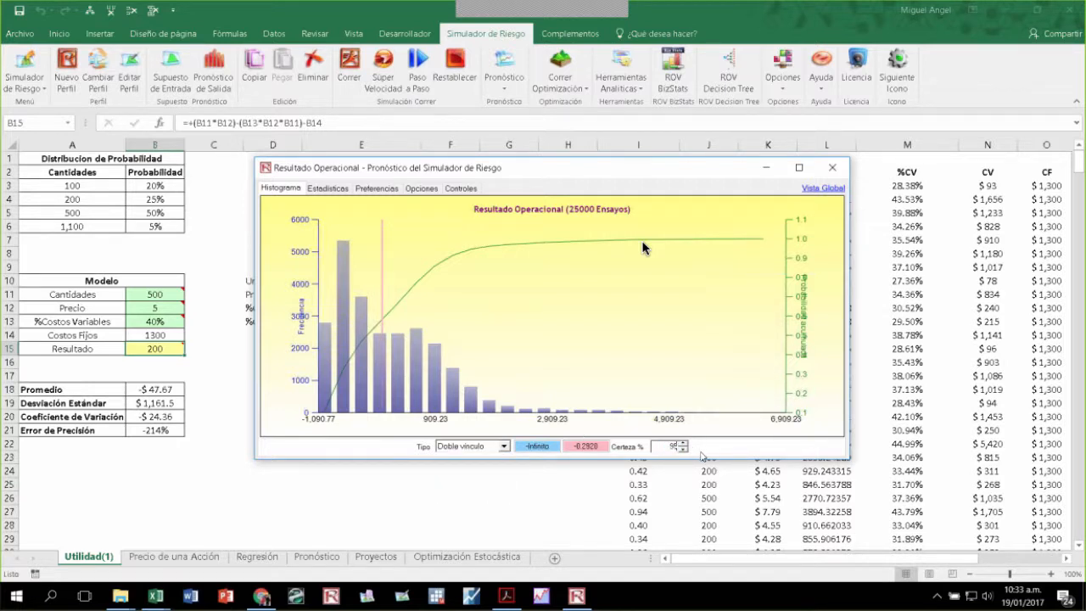
pyautogui.press('Return')
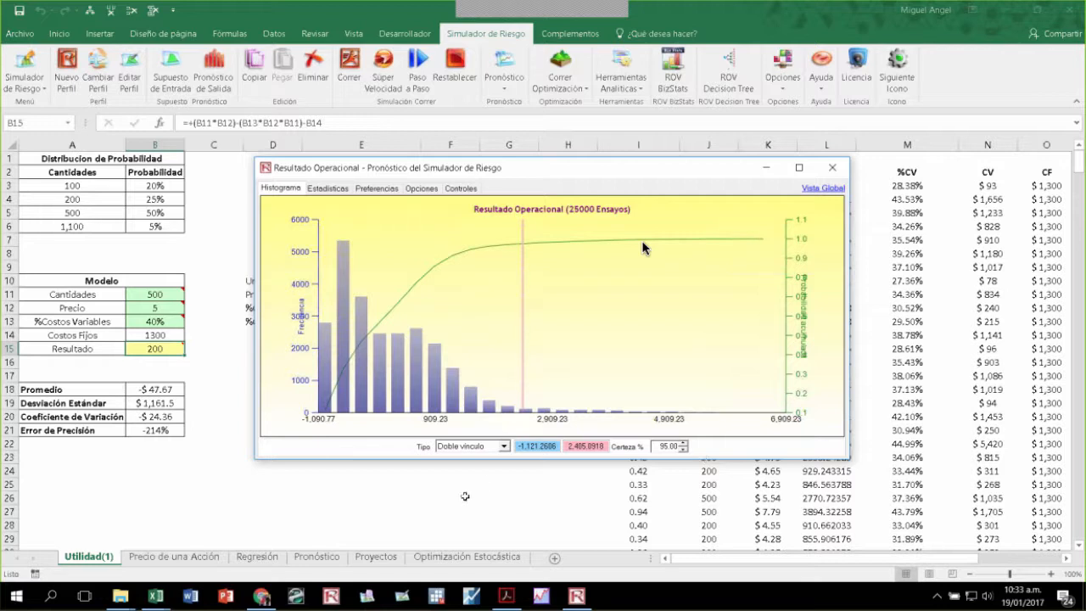
# Step: Find the Cola Izquierda ≤ value of Resultado Operacional at 5% certainty
pyautogui.click(504, 446)
pyautogui.click(497, 468)
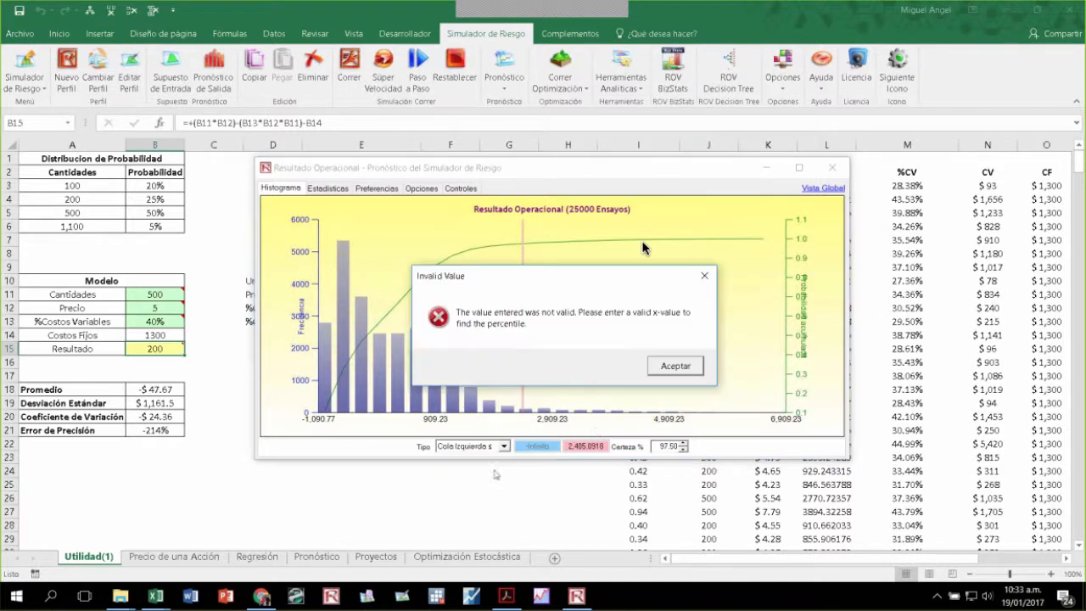
pyautogui.click(674, 365)
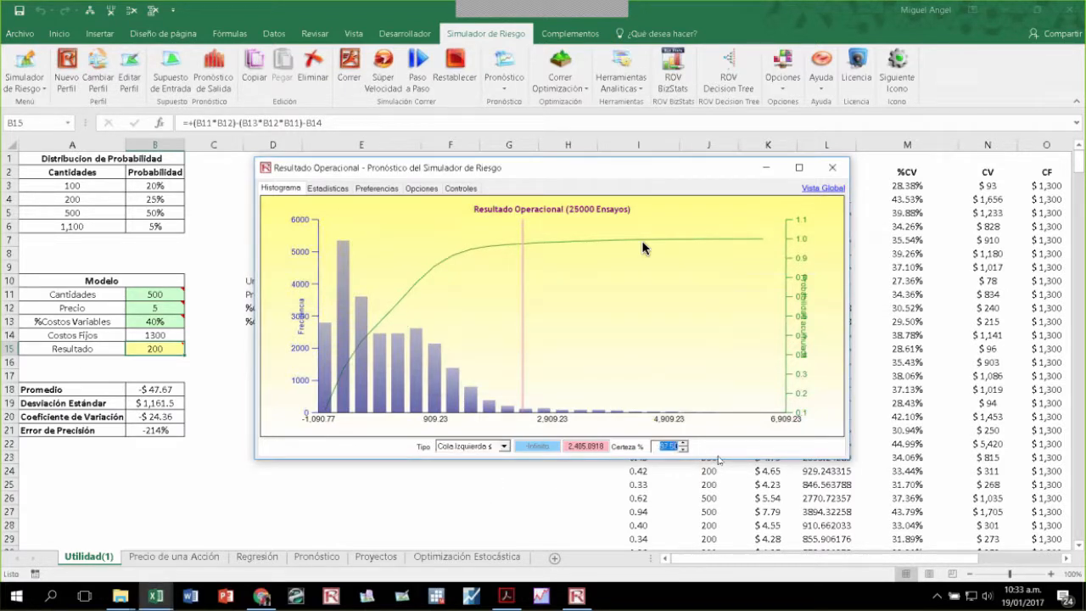
pyautogui.write('5')
pyautogui.press('Return')
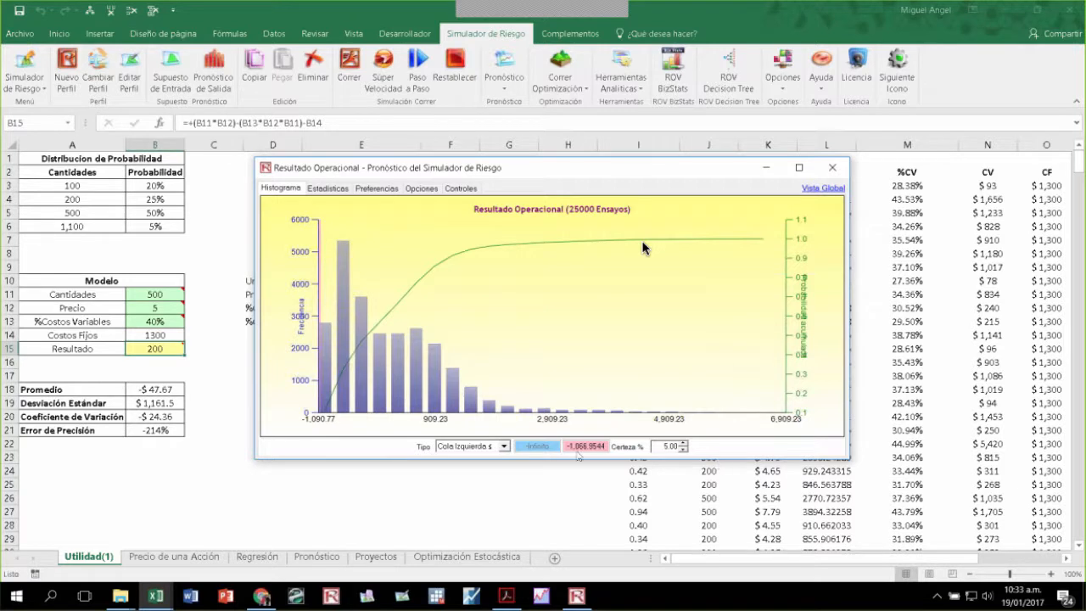
# Step: Set the certainty of the Cola Izquierda ≤ range to 95%
pyautogui.moveTo(607, 445); pyautogui.dragTo(569, 443)
pyautogui.click(662, 446)
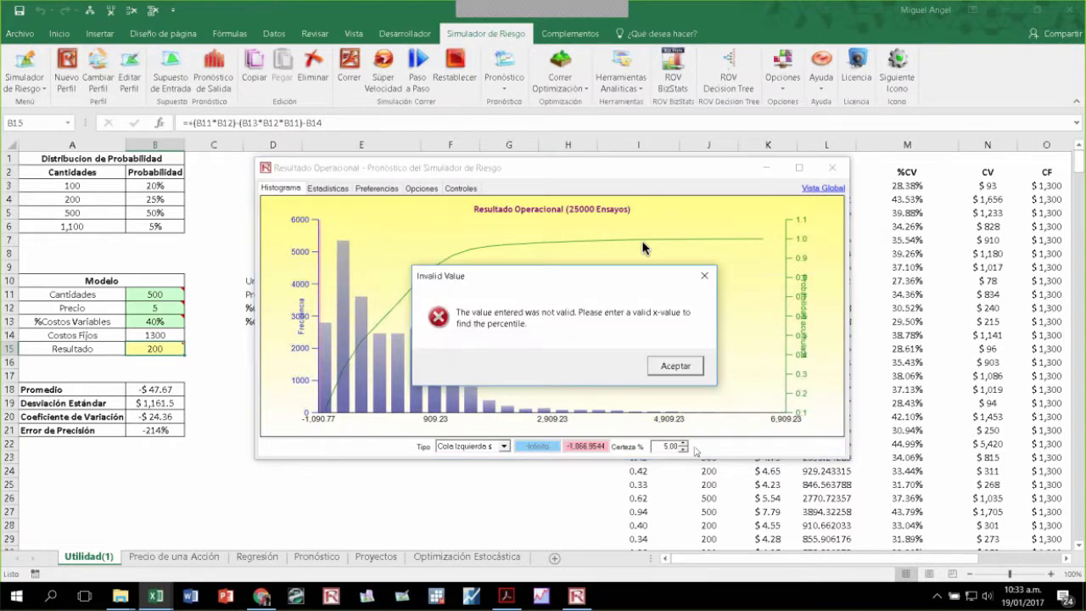
pyautogui.click(677, 366)
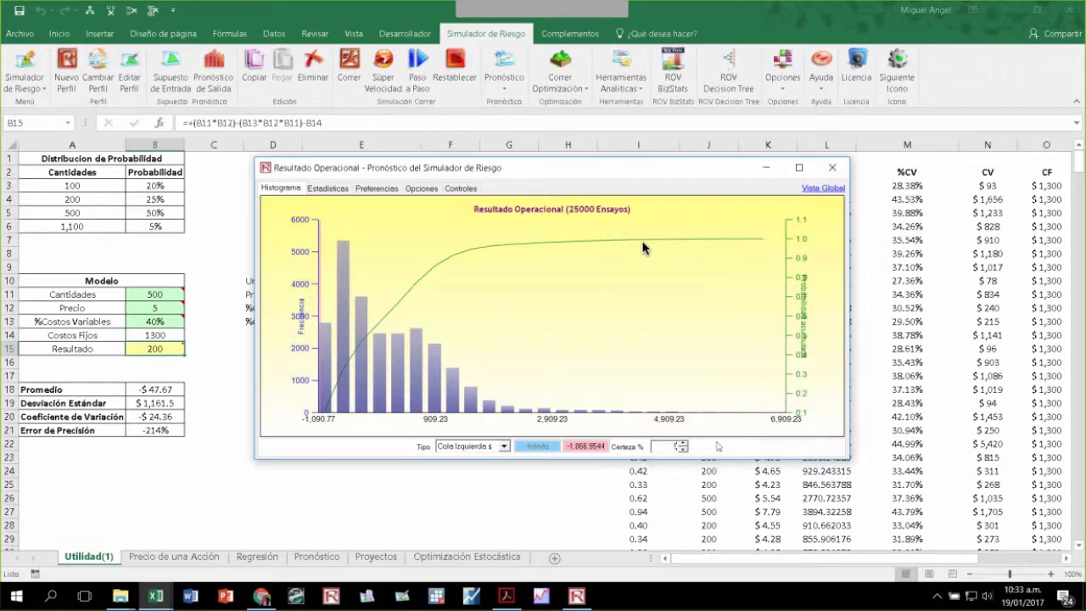
pyautogui.press('Return')
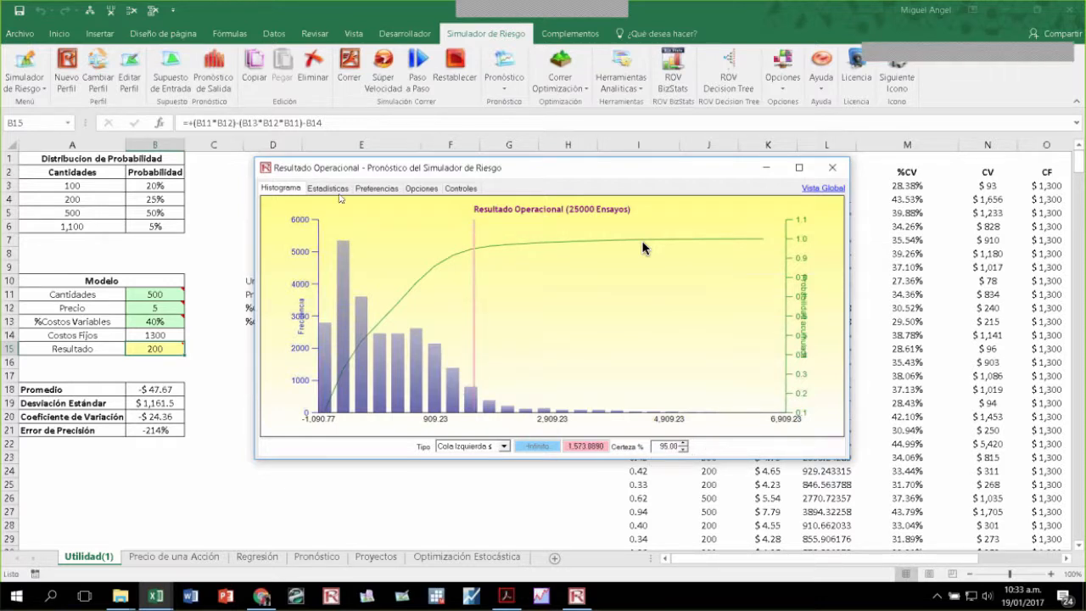
# Step: Review the forecast's Máximo, Mínimo, Rango, Asimetría, Curtósis and the 25% and 75% percentiles in the statistics
pyautogui.click(328, 188)
pyautogui.click(299, 273)
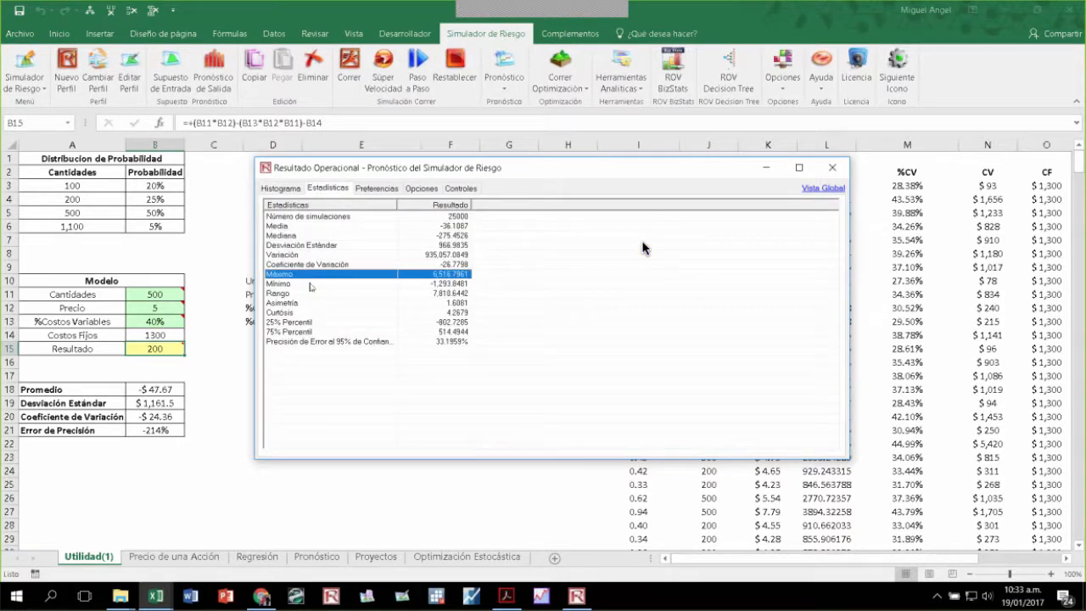
pyautogui.click(308, 284)
pyautogui.click(321, 294)
pyautogui.click(327, 303)
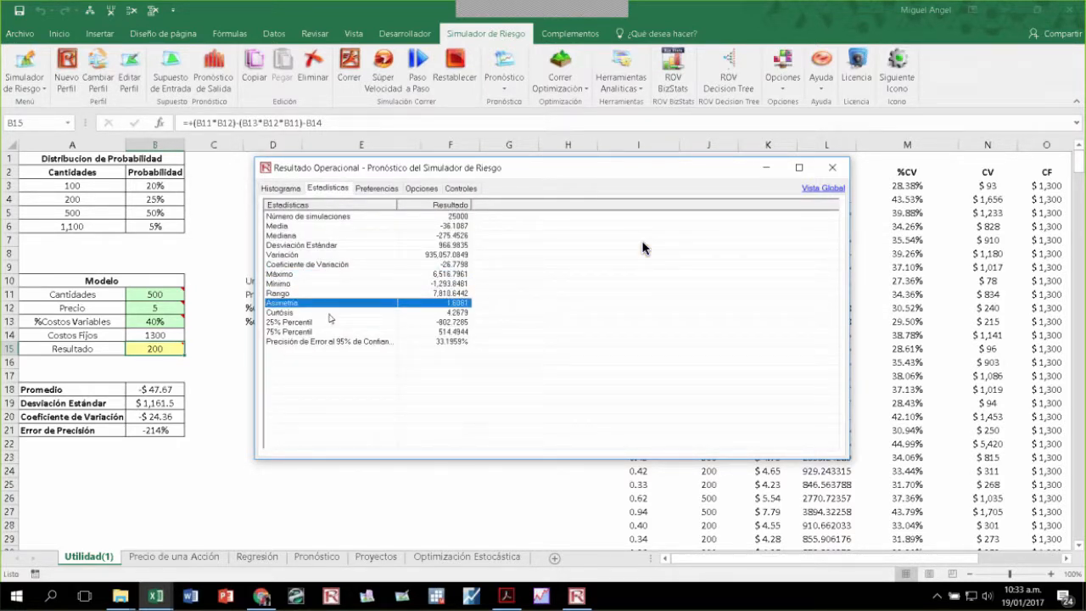
pyautogui.click(331, 312)
pyautogui.click(354, 323)
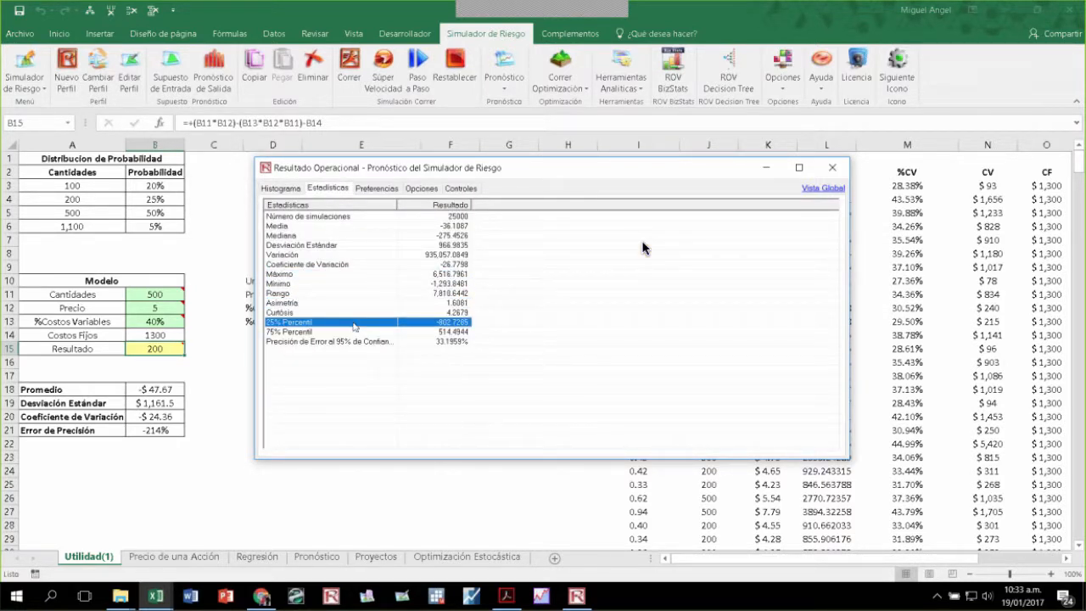
pyautogui.click(330, 334)
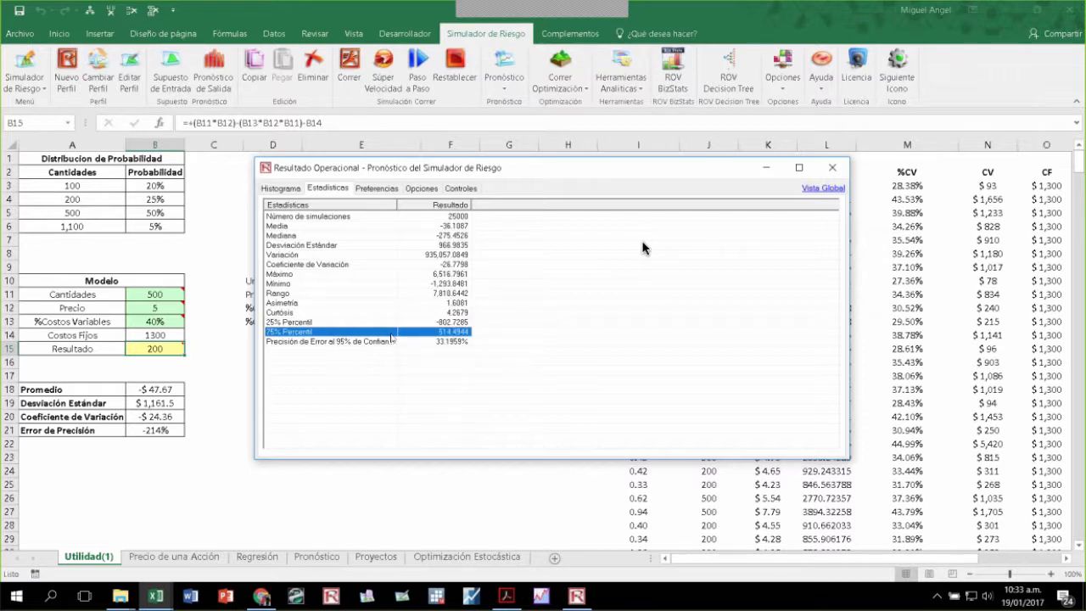
# Step: Look over the forecast's preferences and chart controls, and switch the window to Vista Global
pyautogui.click(377, 194)
pyautogui.click(462, 189)
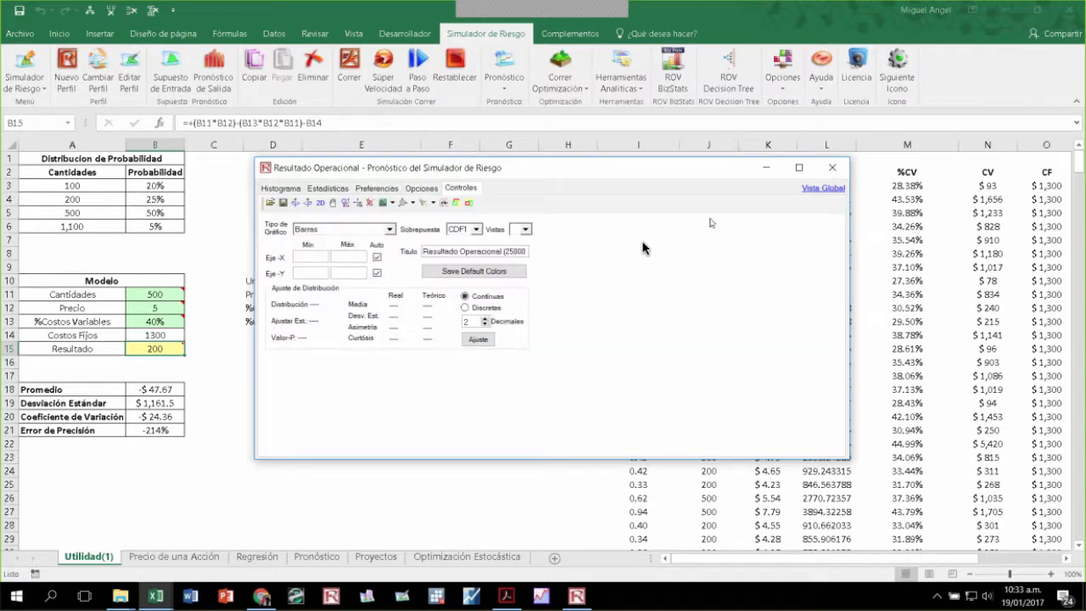
pyautogui.click(824, 190)
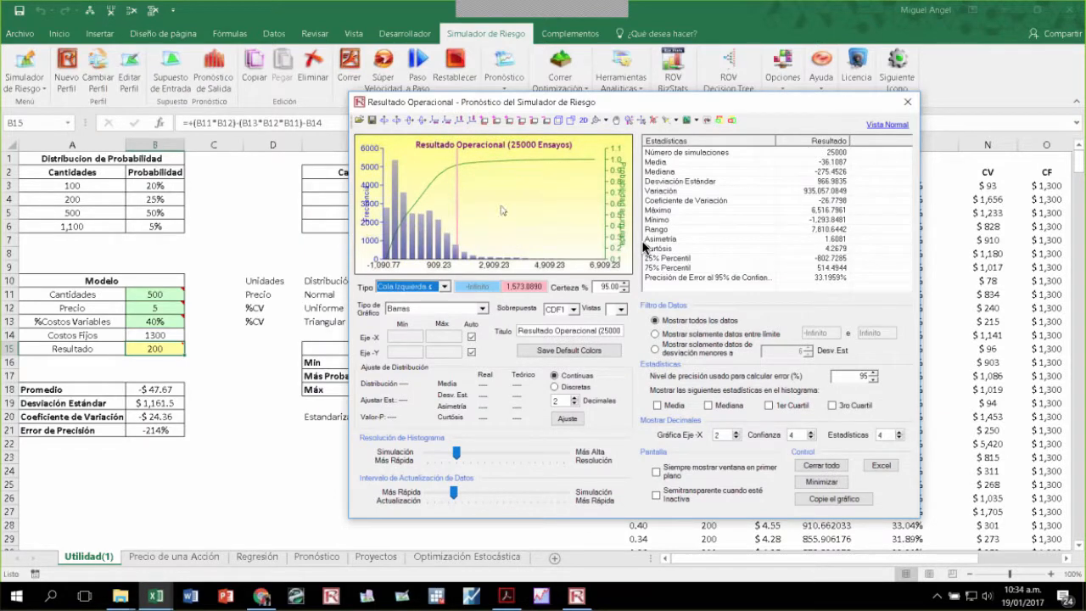
# Step: Try the Conos chart type, set it to Cilindros, and change the histogram overlay to PDF1
pyautogui.click(482, 309)
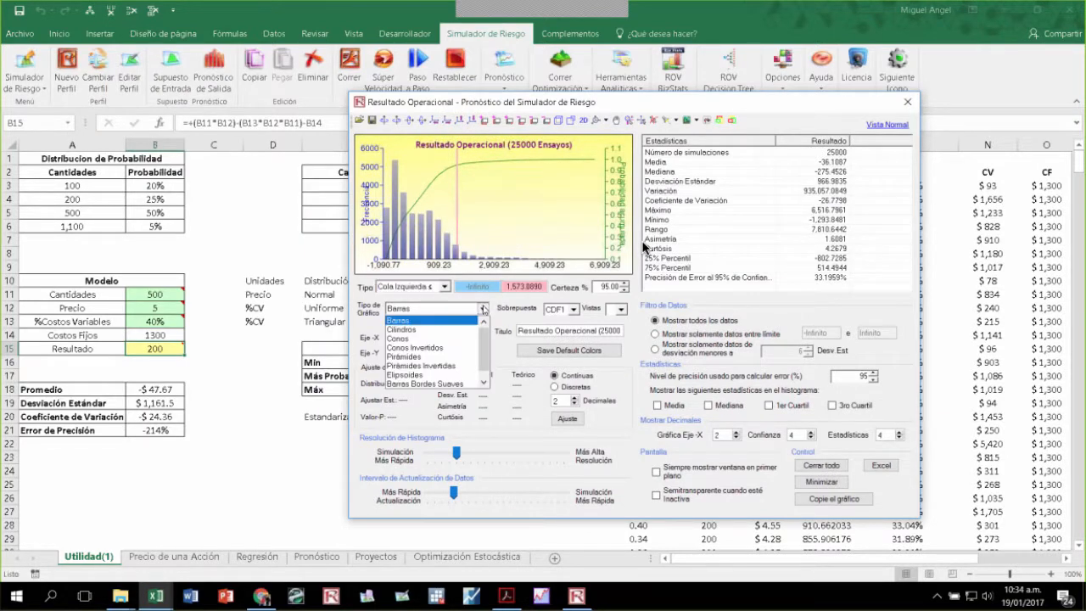
pyautogui.click(428, 339)
pyautogui.click(483, 309)
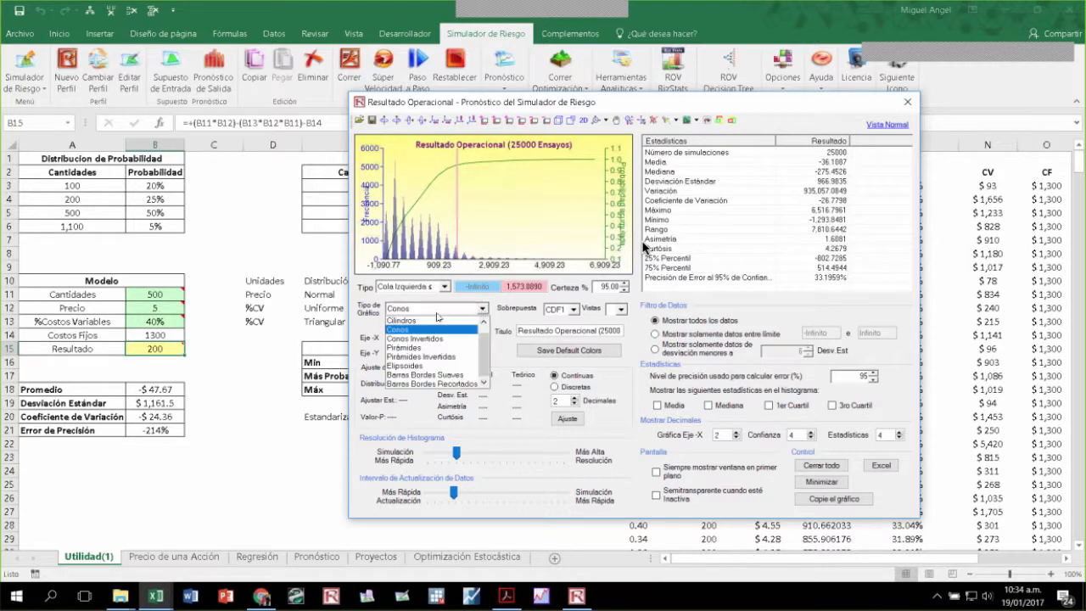
pyautogui.click(430, 324)
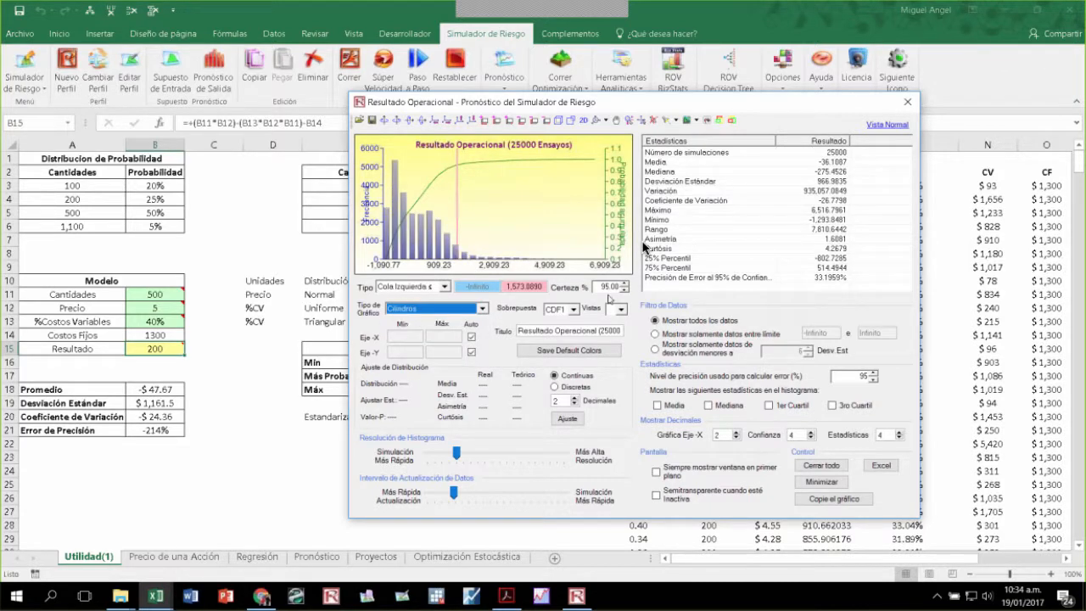
pyautogui.click(575, 311)
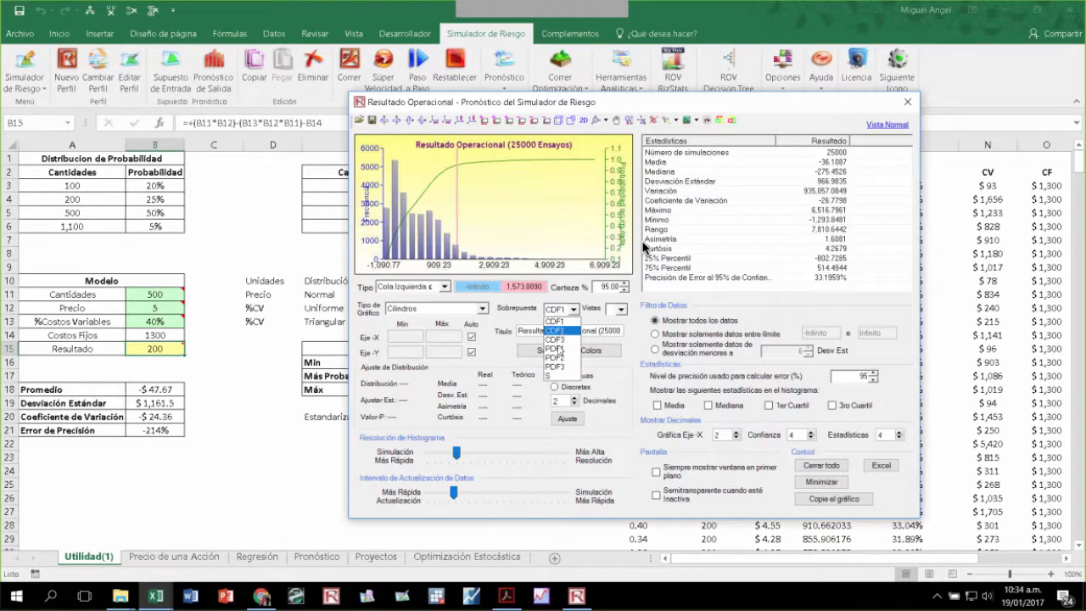
pyautogui.click(560, 349)
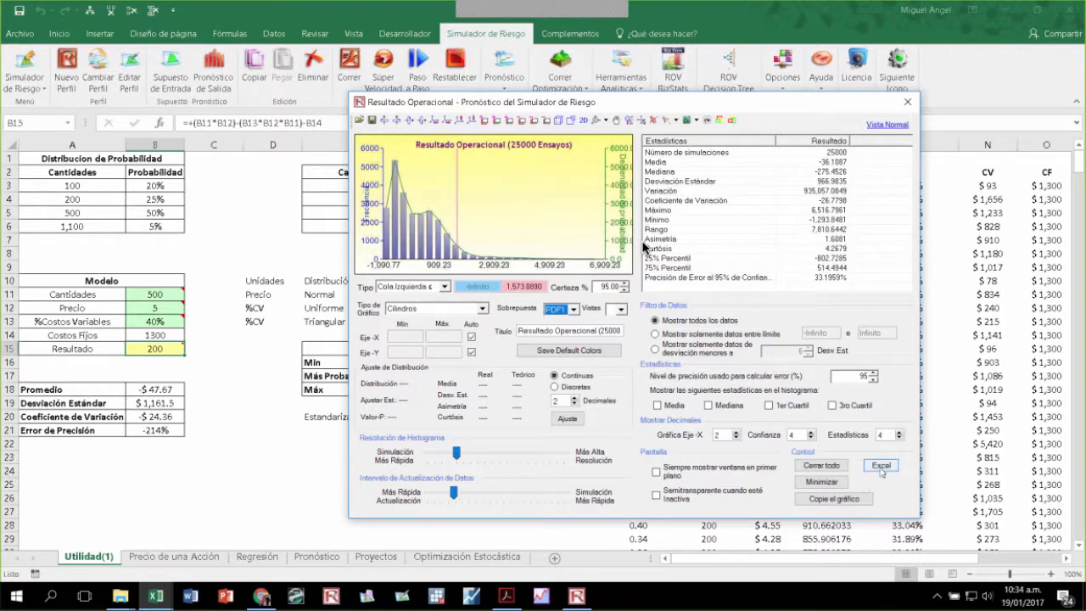
# Step: Copy the forecast view as an image and paste it into the Utilidad(1) sheet at D24
pyautogui.click(846, 499)
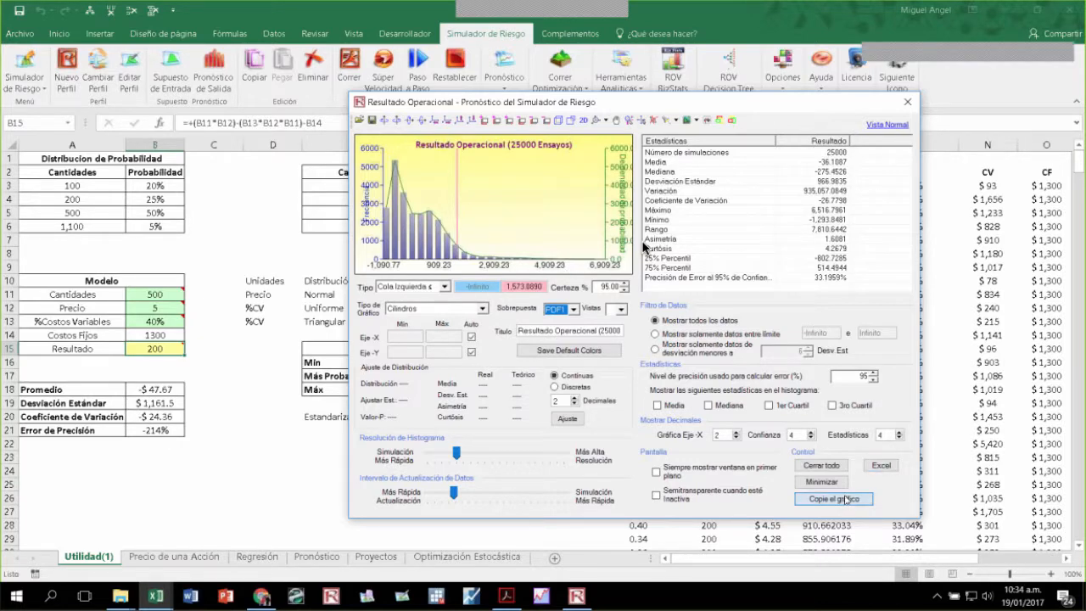
pyautogui.click(278, 471)
pyautogui.hotkey('ctrl', 'v')
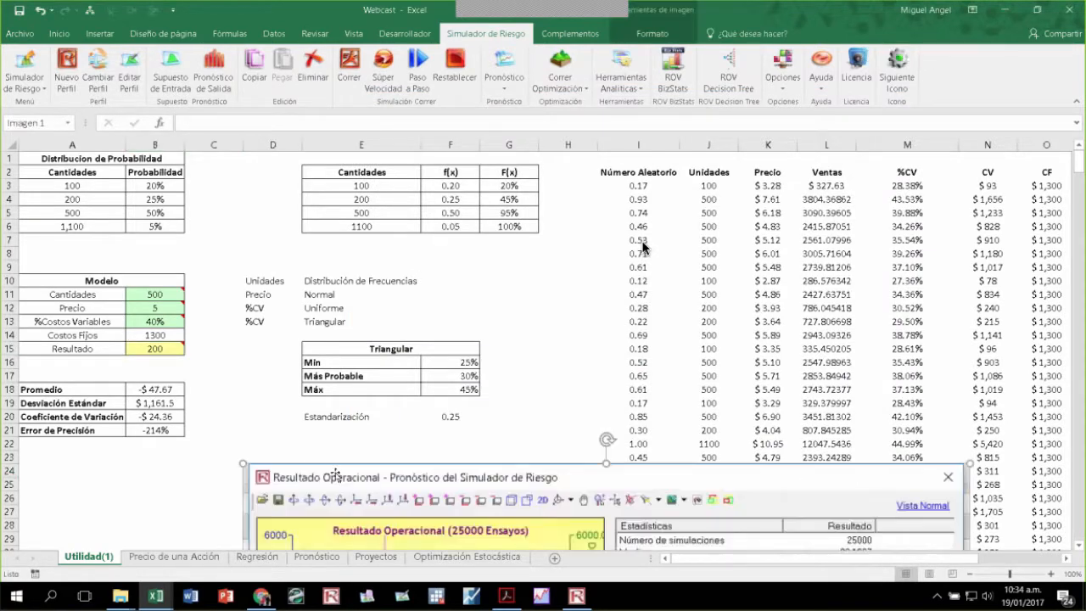
pyautogui.scroll(-13, 336, 473)
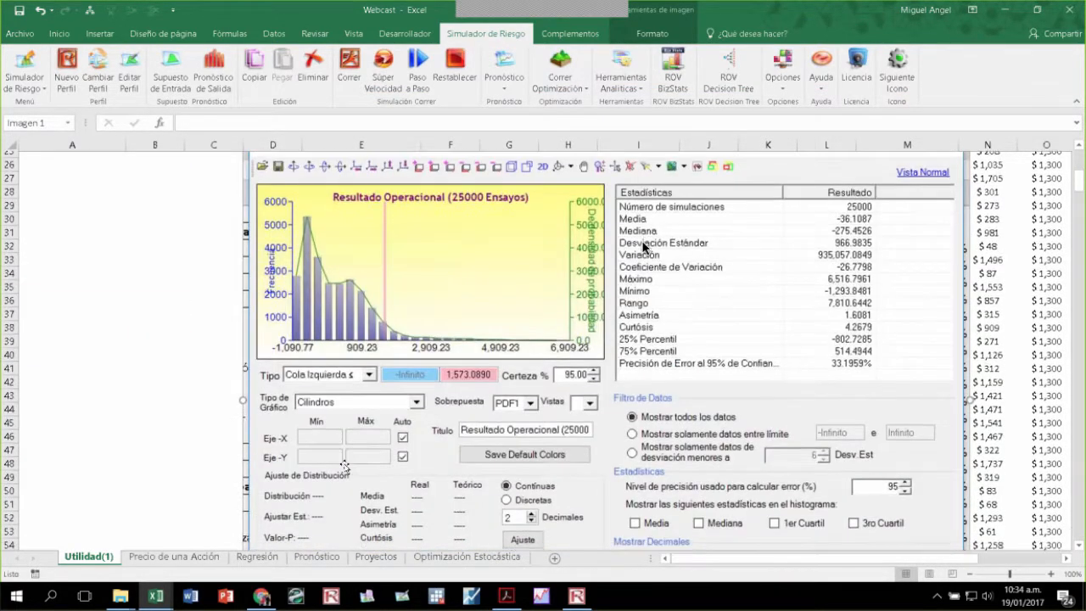
pyautogui.scroll(9, 345, 466)
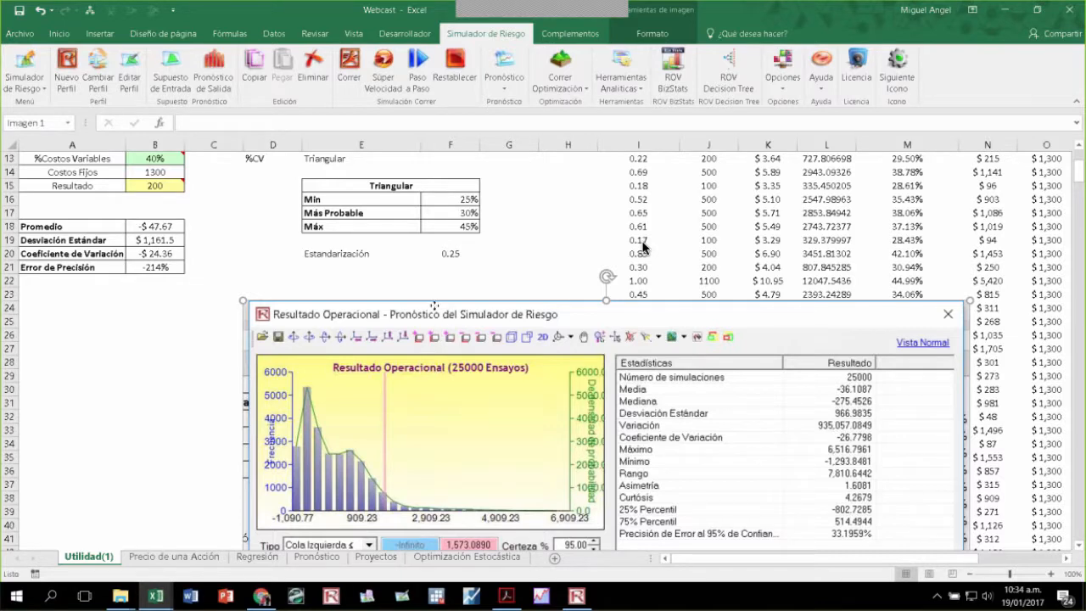
pyautogui.moveTo(434, 306); pyautogui.dragTo(419, 295)
pyautogui.hotkey('ctrl', 'z')
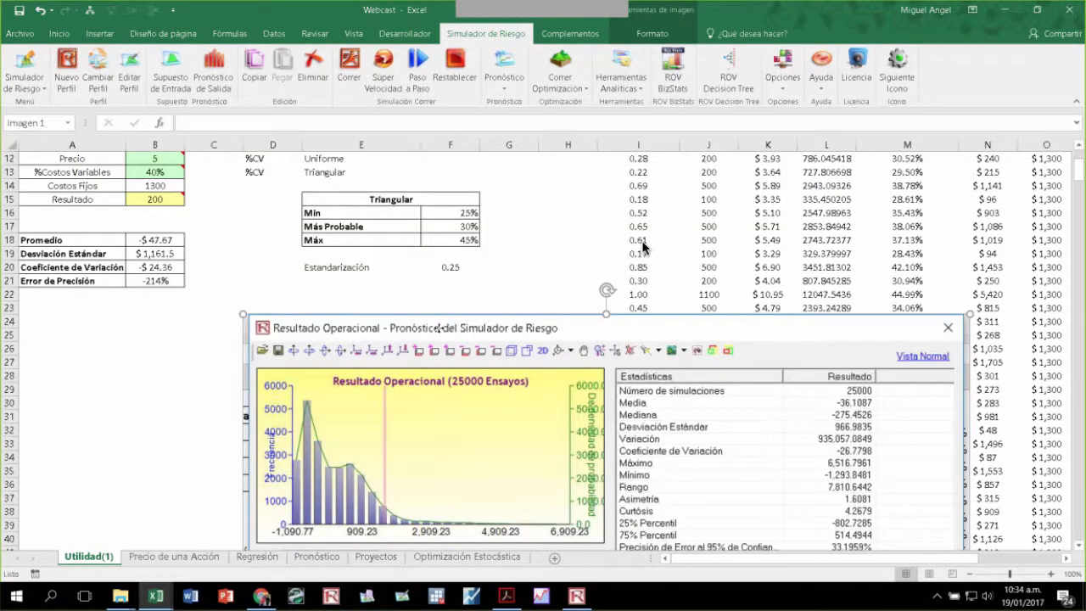
# Step: Move the pasted forecast image up and left on the Utilidad(1) sheet, and delete it
pyautogui.moveTo(439, 328); pyautogui.dragTo(309, 226)
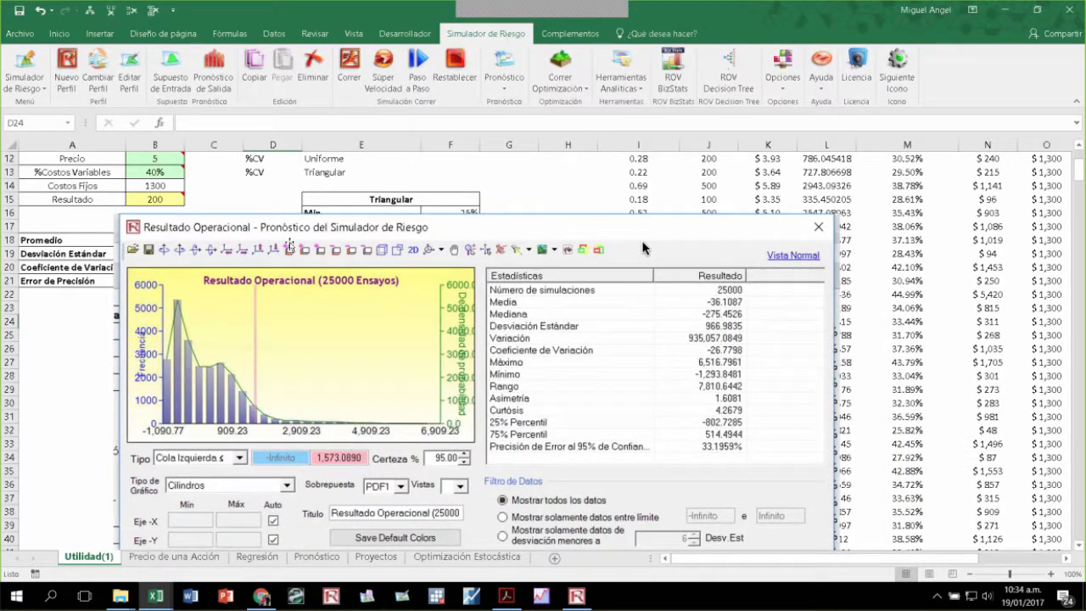
pyautogui.click(817, 229)
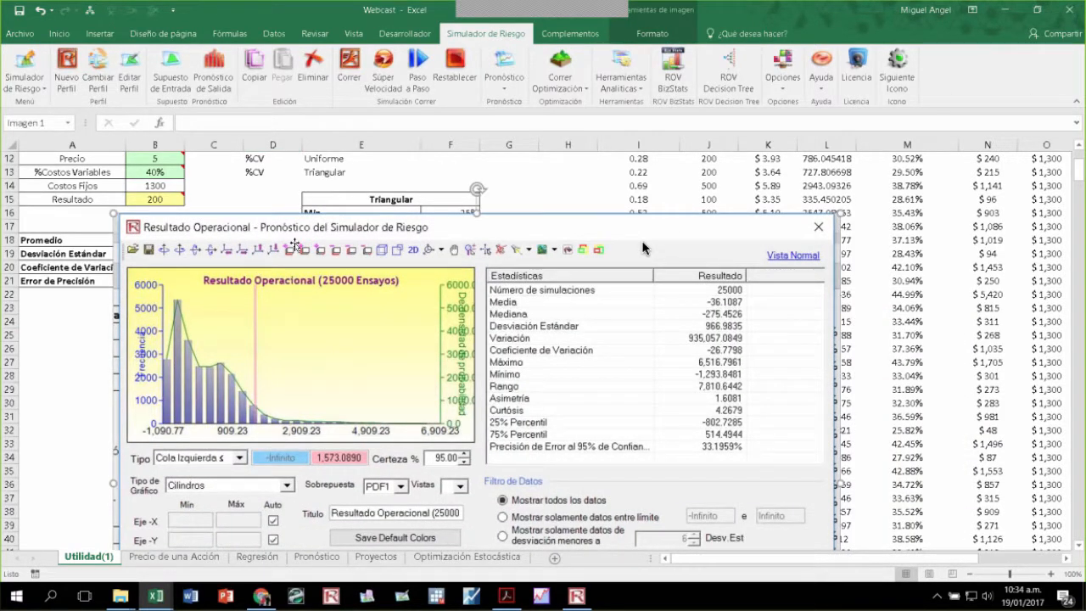
pyautogui.press('Delete')
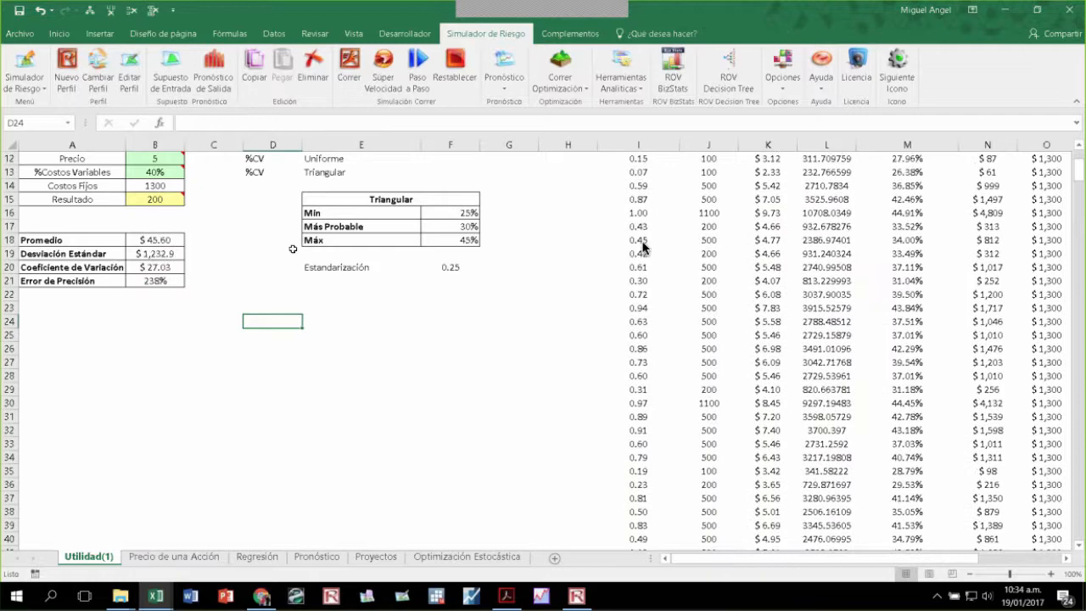
pyautogui.click(337, 402)
# Step: Go to the Precio de una Acción sheet and look through the available analytical tools and advanced forecasting methods
pyautogui.click(188, 557)
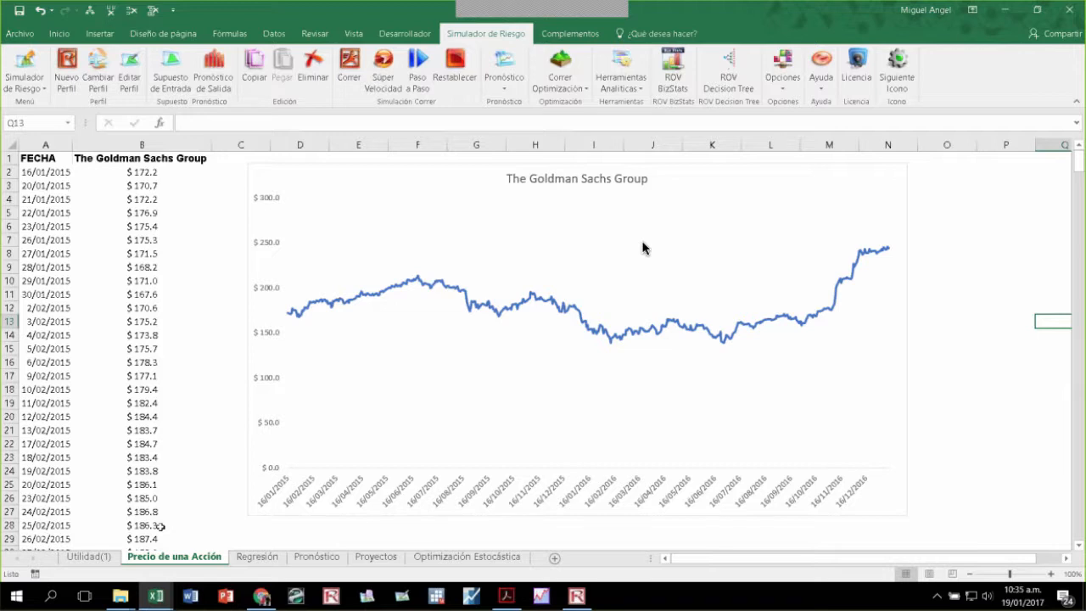
pyautogui.click(136, 174)
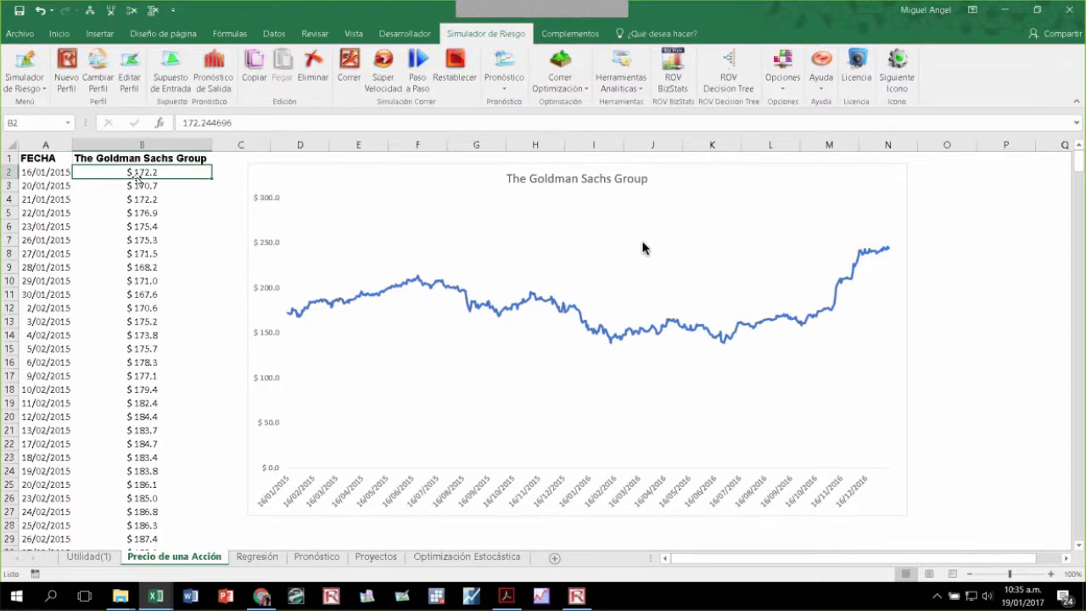
pyautogui.click(633, 81)
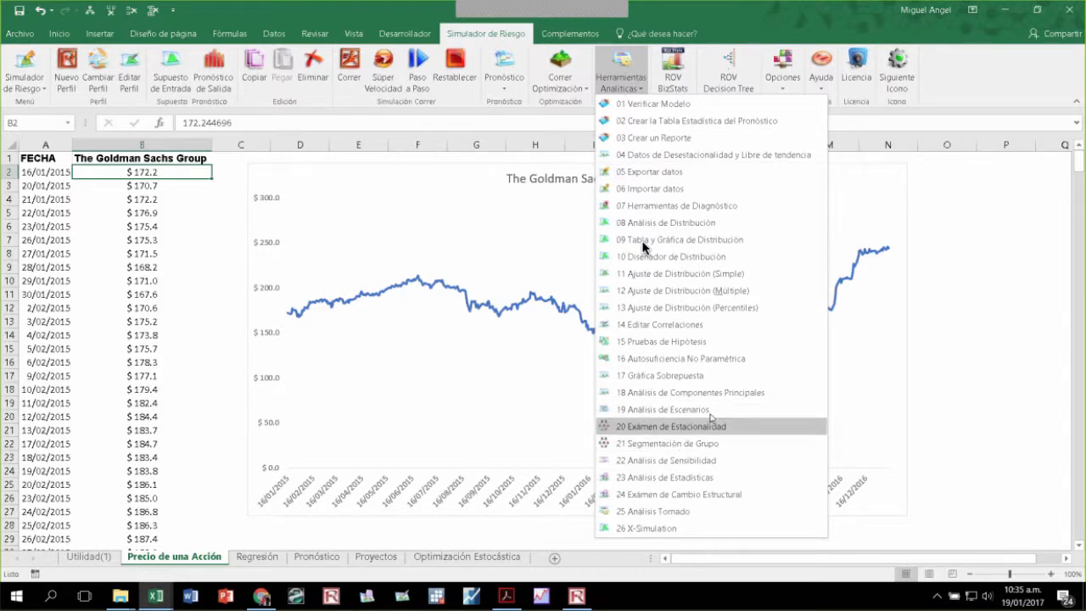
pyautogui.click(512, 82)
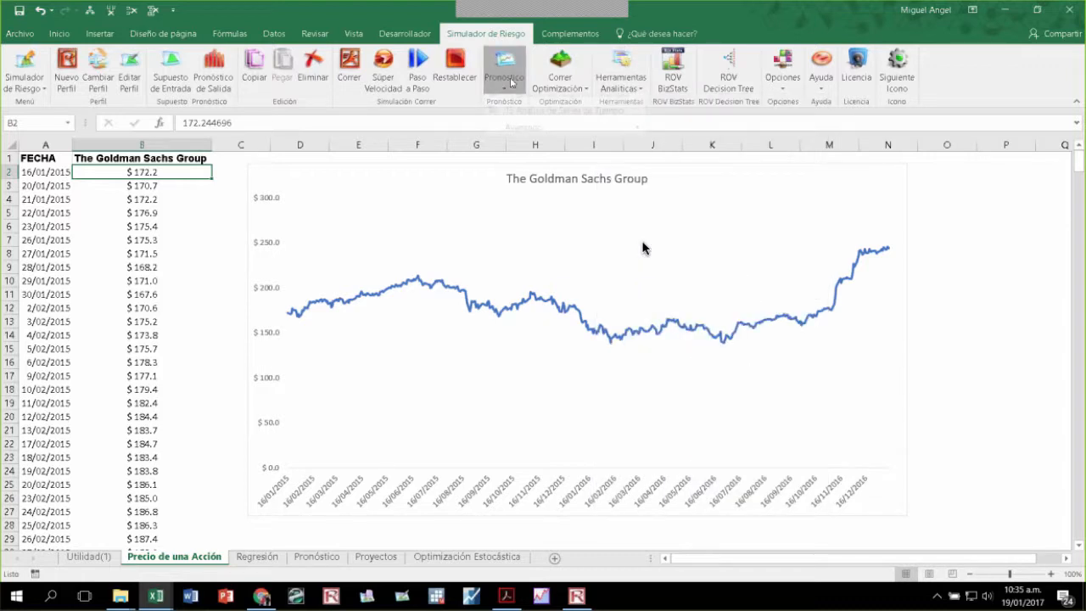
pyautogui.moveTo(588, 141)
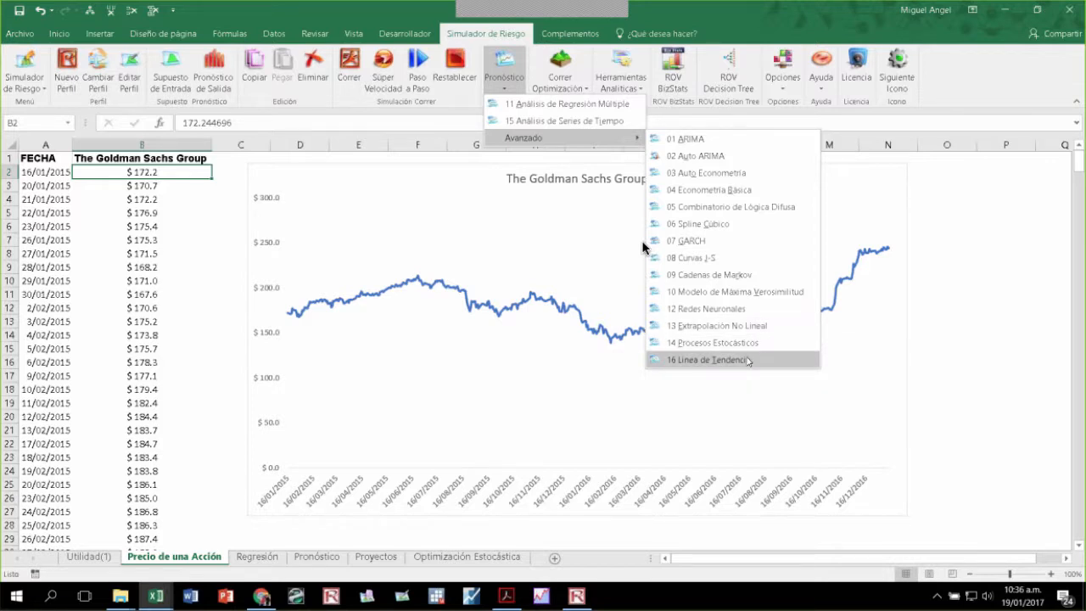
# Step: Look over the models and parameters offered by Análisis de Series de Tiempo, and close it without running a forecast
pyautogui.click(607, 125)
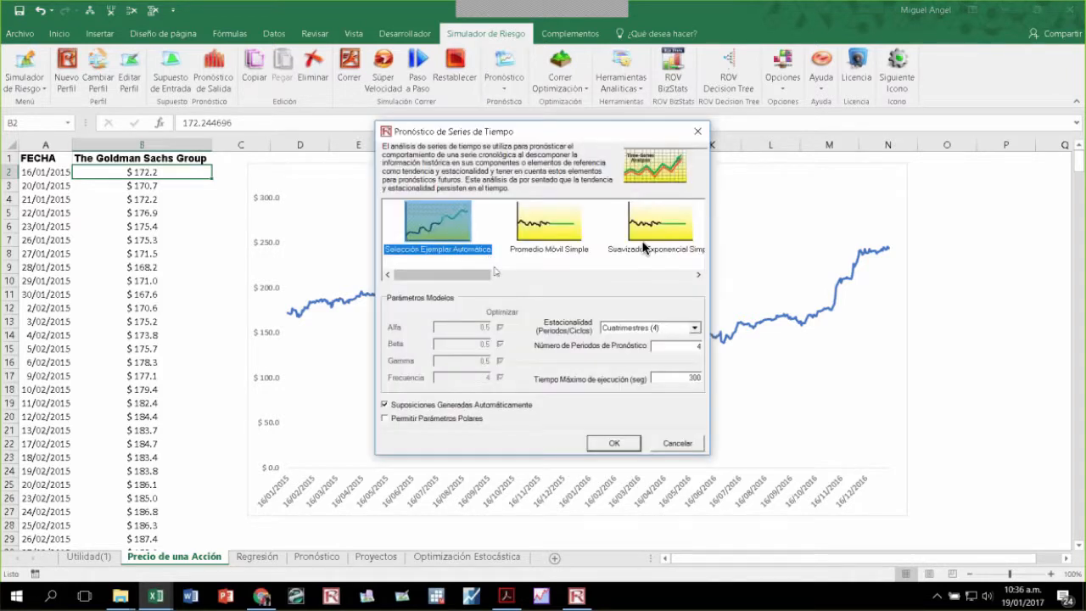
pyautogui.moveTo(496, 274); pyautogui.dragTo(429, 273)
pyautogui.click(676, 443)
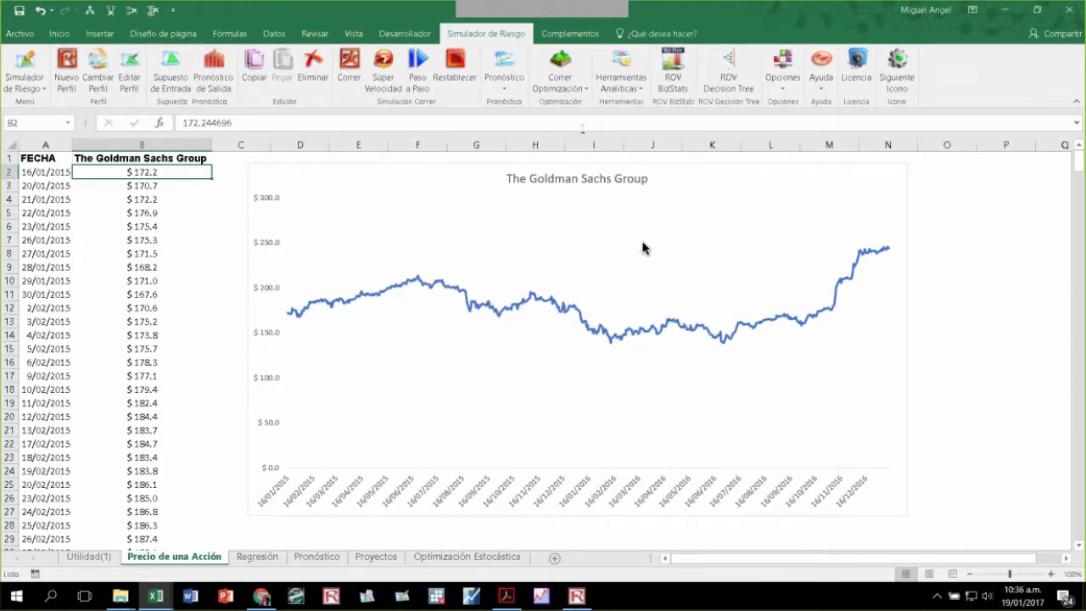
# Step: Move The Goldman Sachs Group chart to the right so that it starts at about column F
pyautogui.click(621, 83)
pyautogui.click(504, 82)
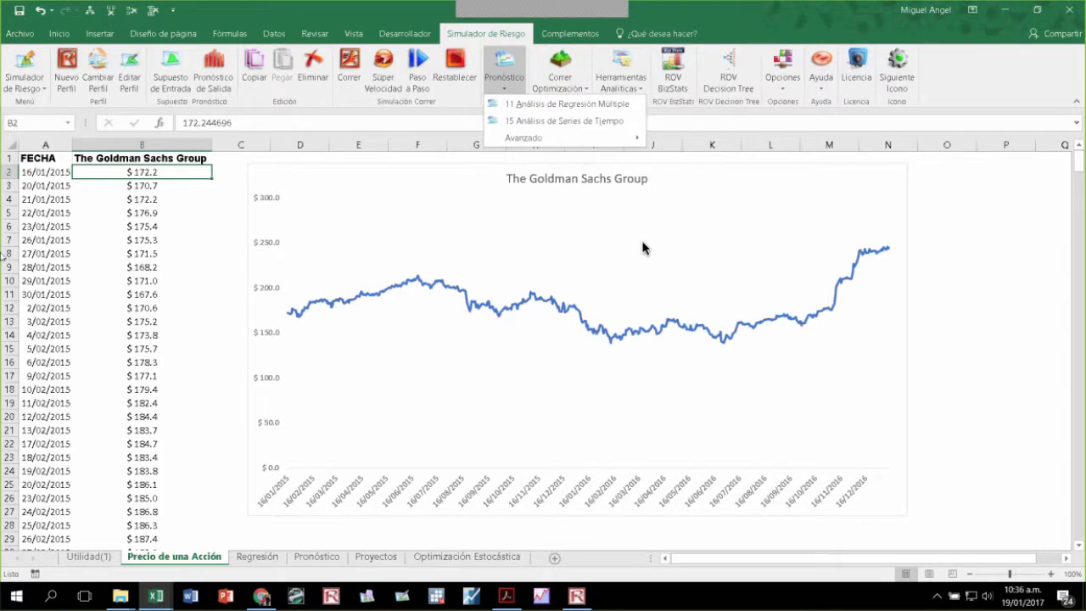
pyautogui.press('Escape')
pyautogui.moveTo(319, 167); pyautogui.dragTo(466, 179)
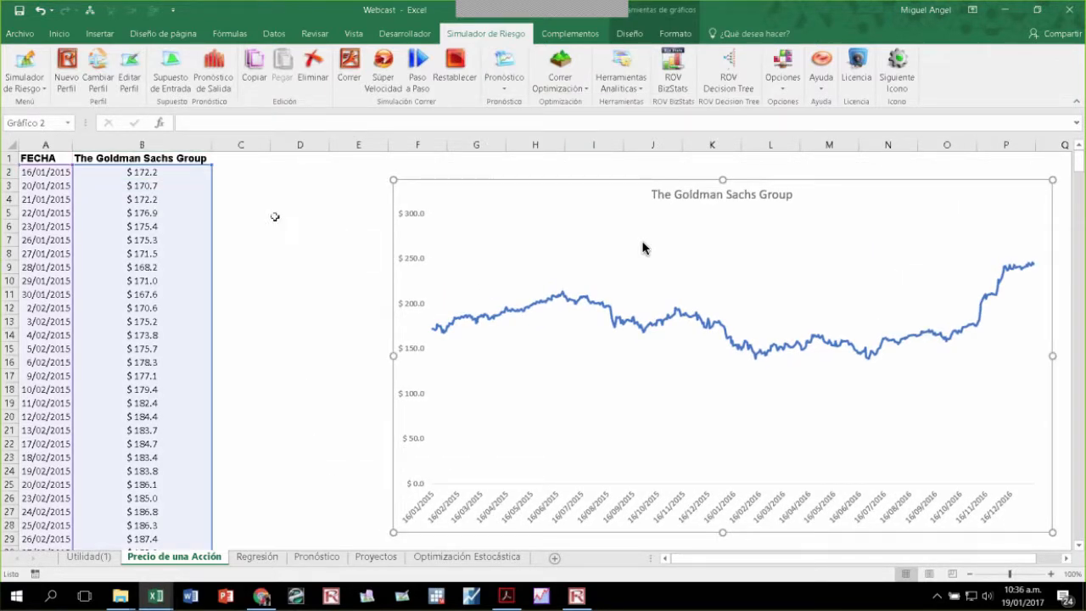
pyautogui.click(269, 199)
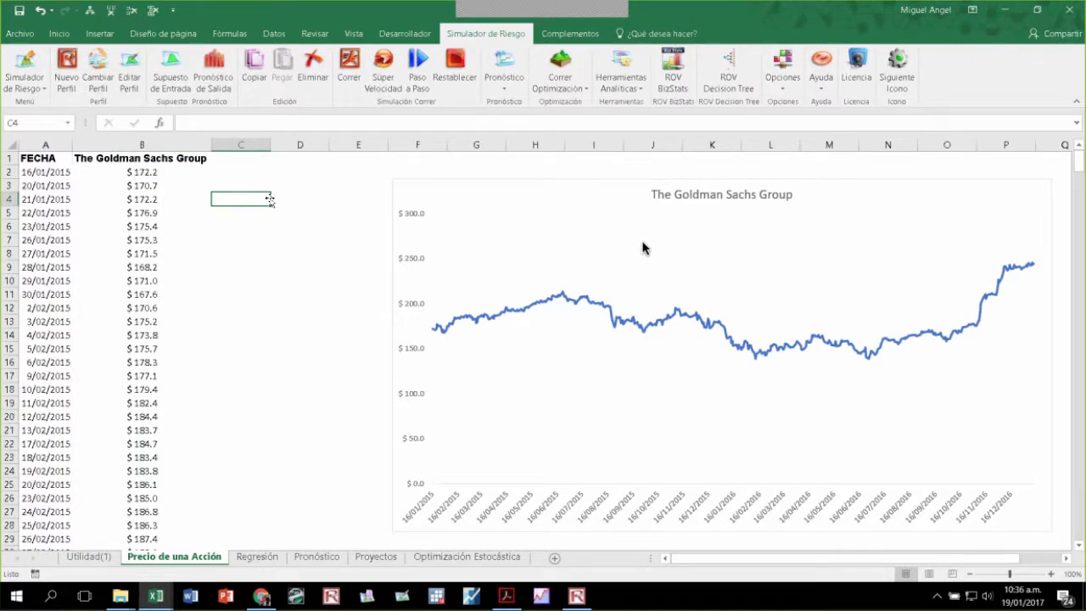
# Step: Open the Procesos Estocásticos forecast, preview each of its methods, and choose Movimiento Browniano (Paseo Aleatorio) con Deriva
pyautogui.click(504, 87)
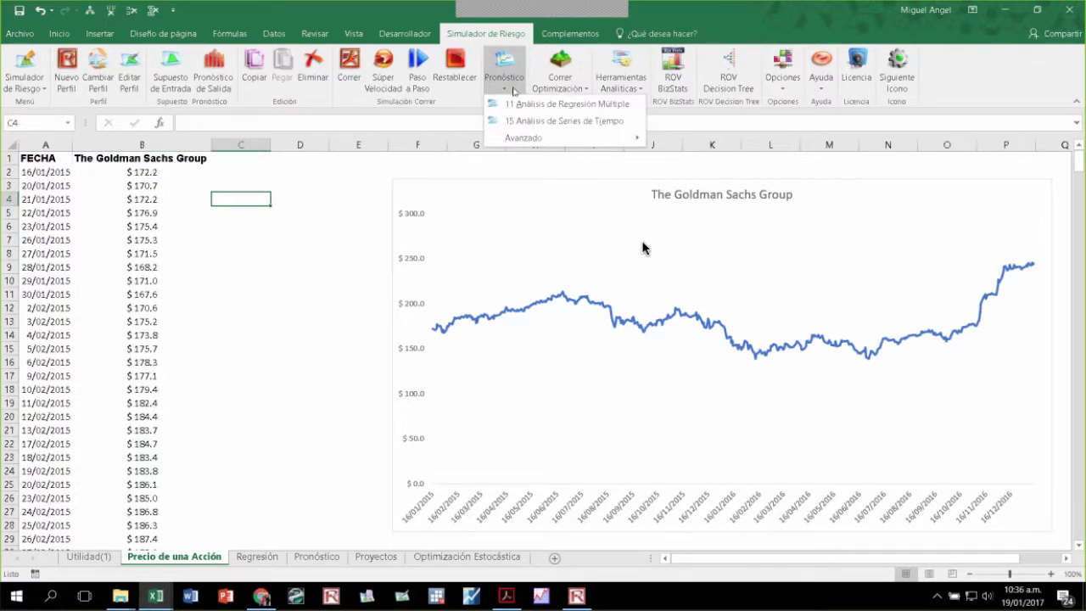
pyautogui.moveTo(570, 139)
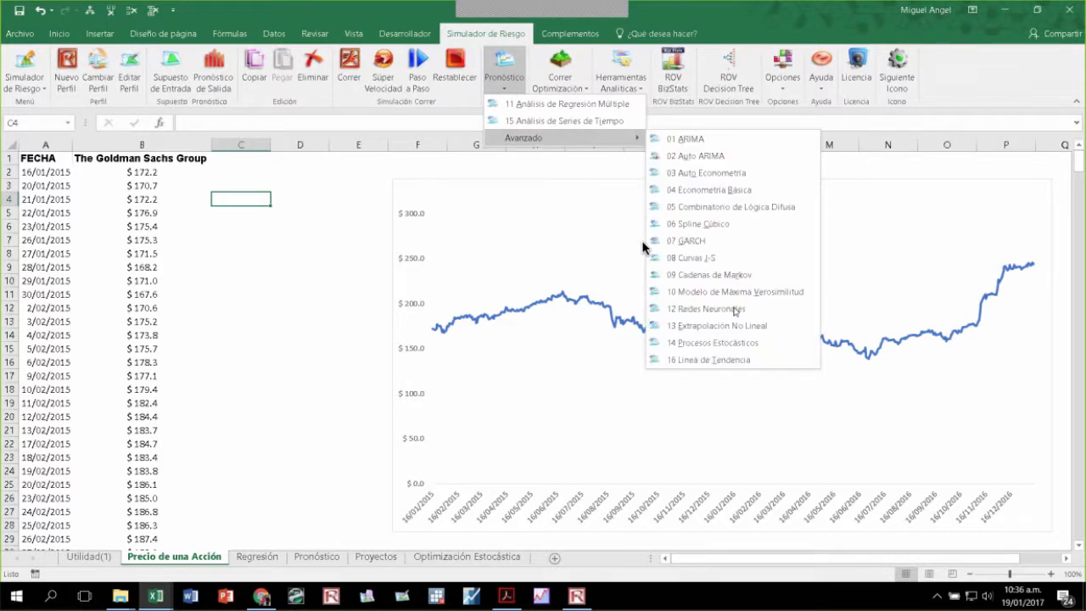
pyautogui.click(712, 342)
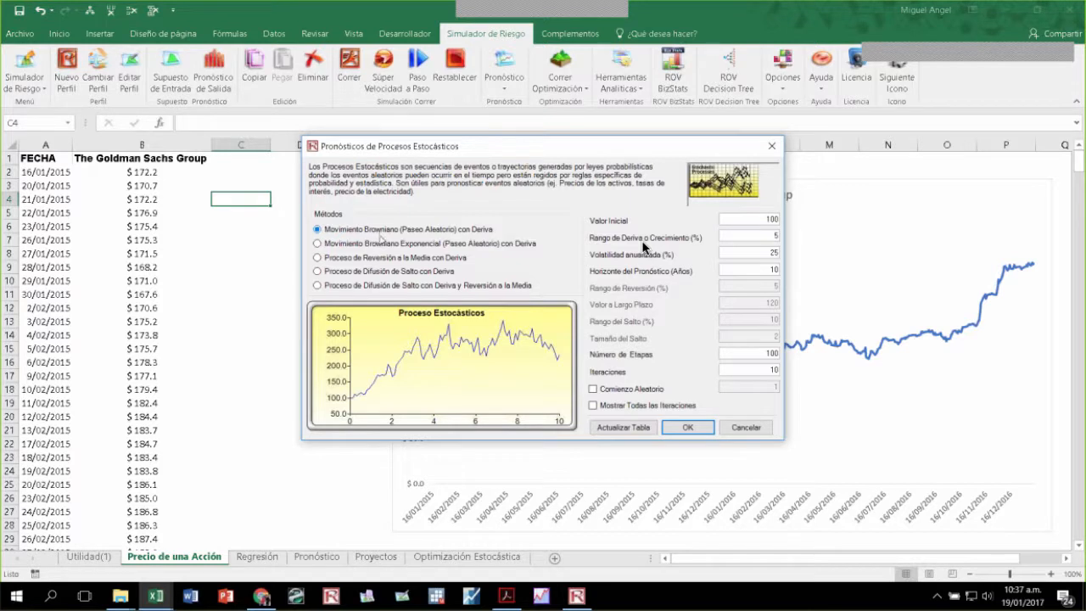
pyautogui.click(340, 246)
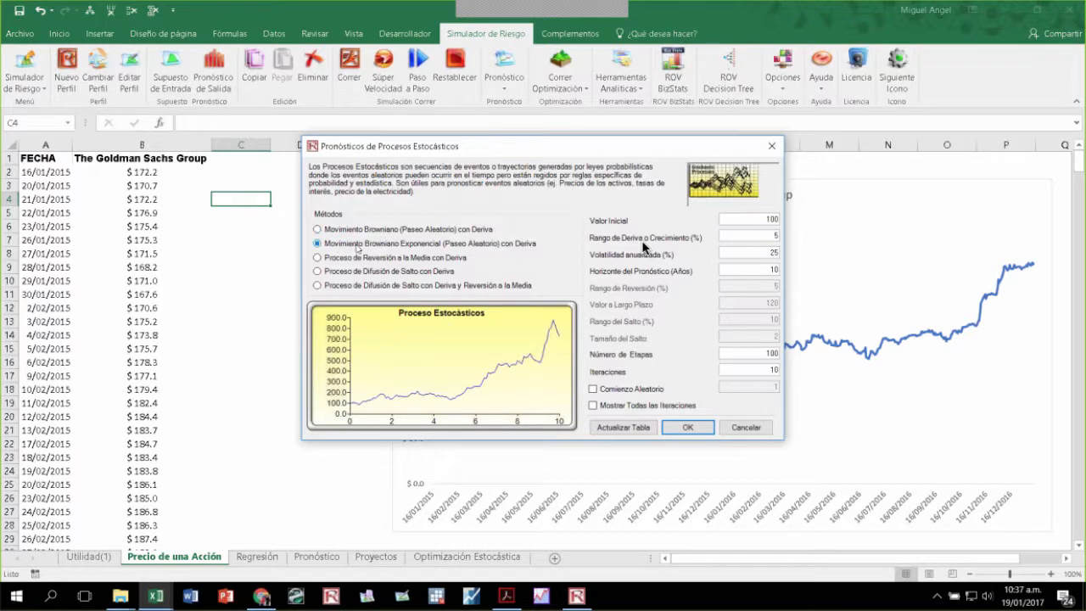
pyautogui.click(346, 259)
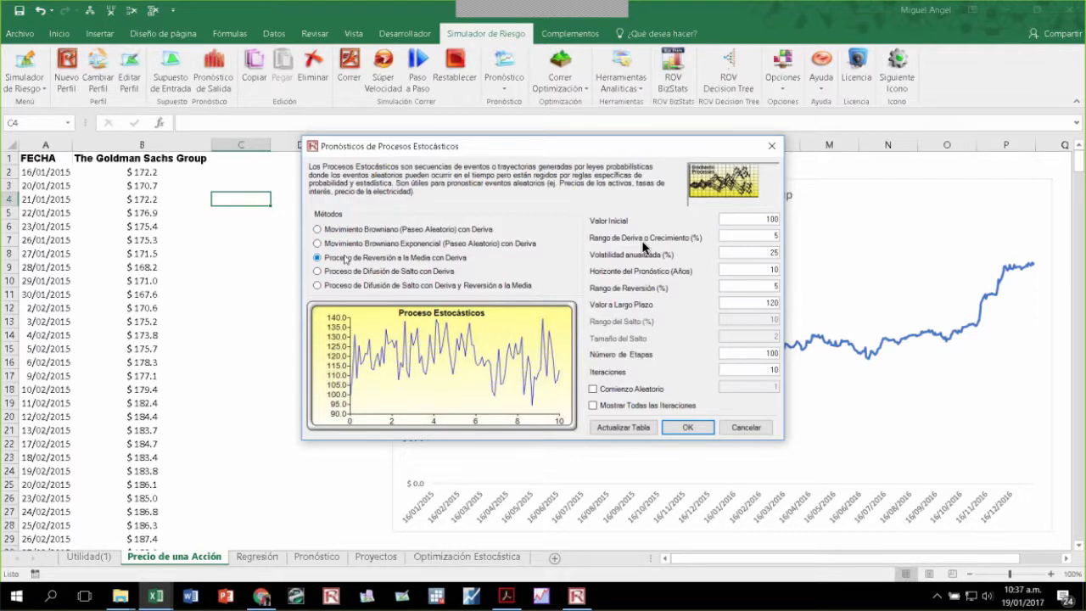
pyautogui.click(361, 272)
pyautogui.click(395, 286)
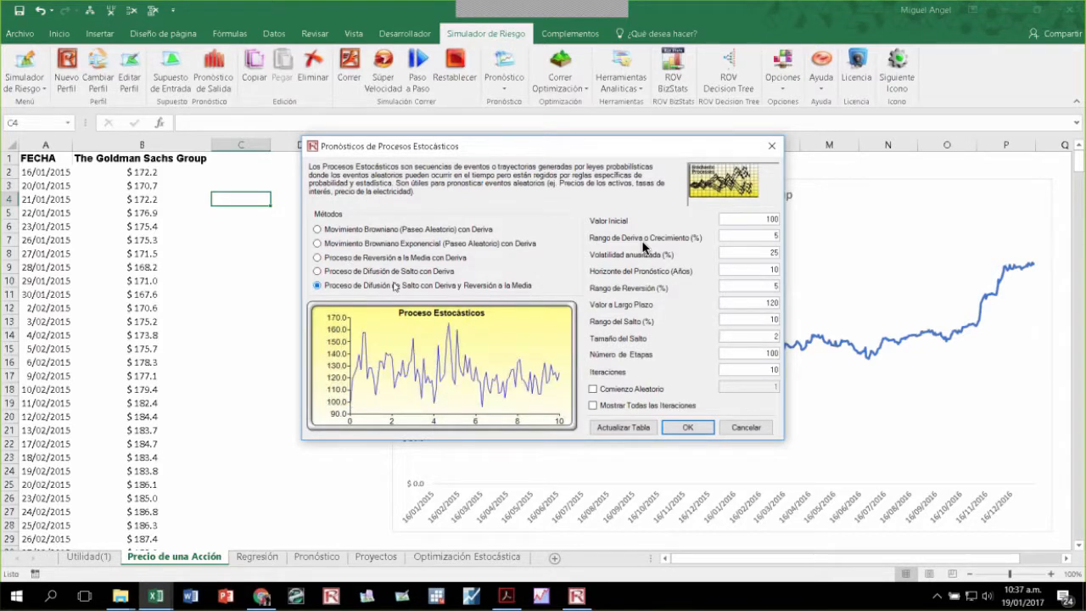
pyautogui.click(319, 230)
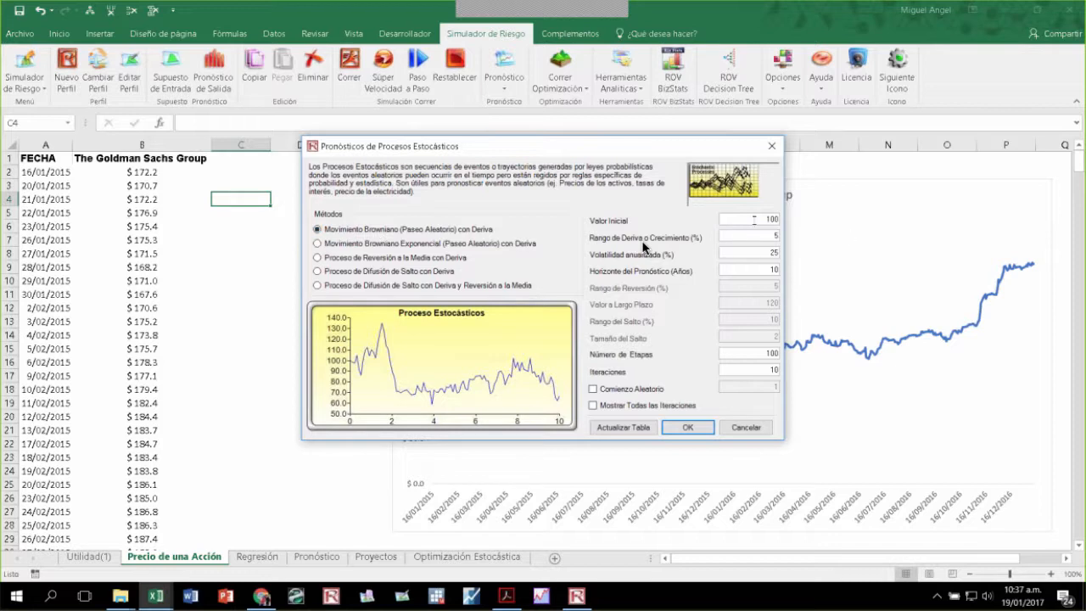
# Step: Configure the process with initial value 185, growth rate 7%, annualised volatility 10%, a 10-year horizon and Mostrar Todas las Iteraciones enabled
pyautogui.moveTo(754, 219); pyautogui.dragTo(792, 229)
pyautogui.write('185')
pyautogui.moveTo(762, 237); pyautogui.dragTo(787, 244)
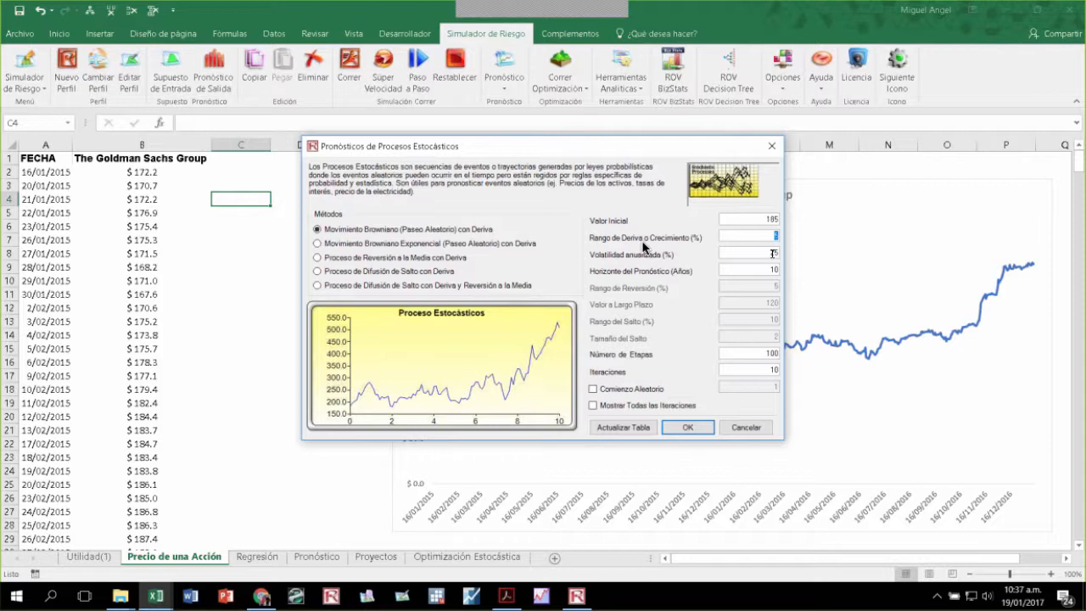
pyautogui.write('7')
pyautogui.moveTo(769, 252); pyautogui.dragTo(798, 251)
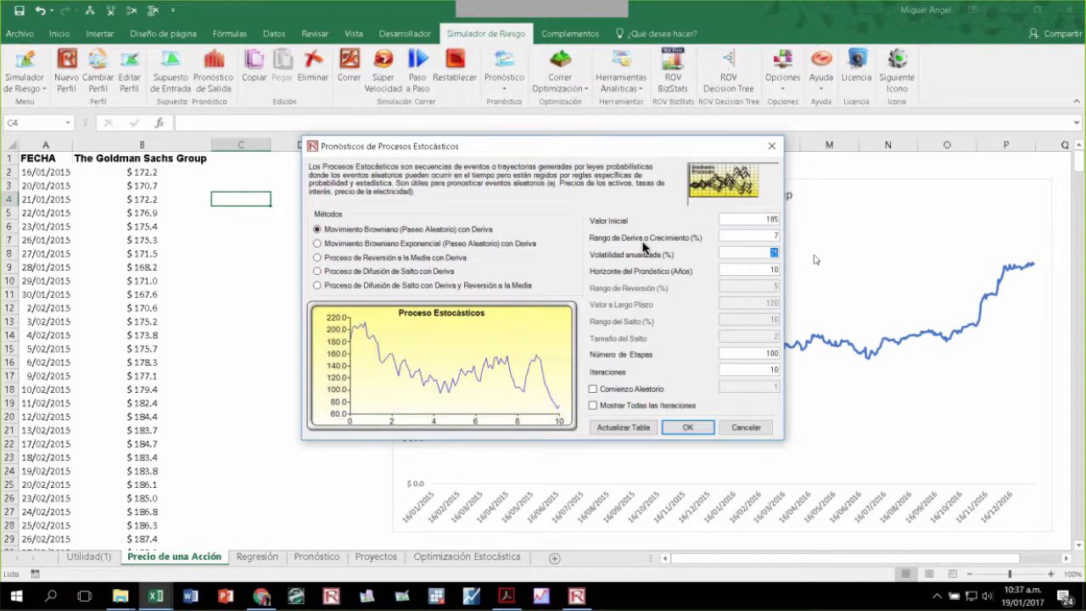
pyautogui.write('10')
pyautogui.doubleClick(766, 271)
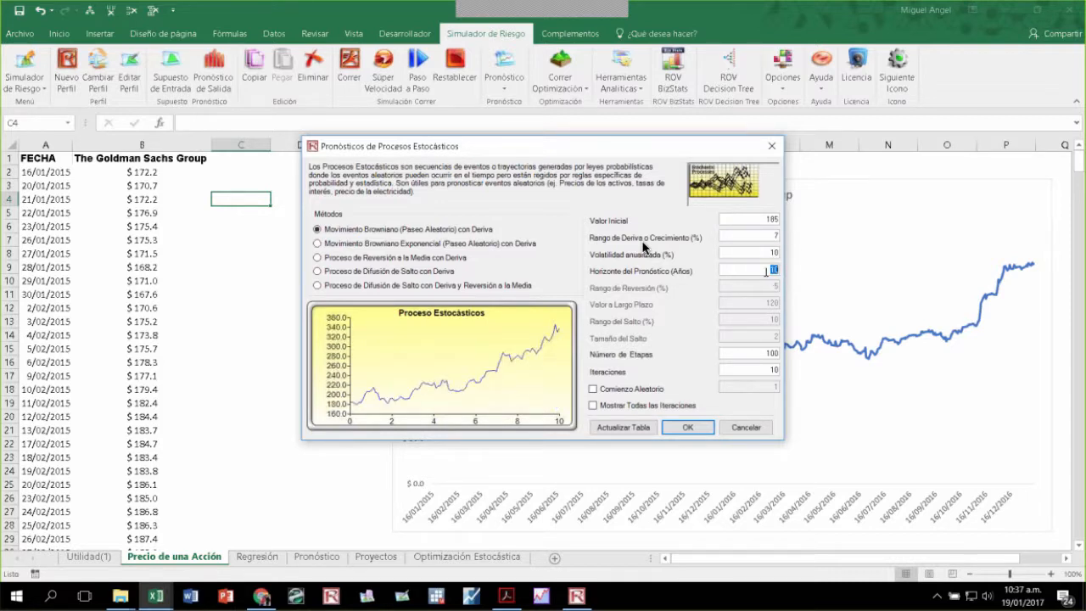
pyautogui.click(766, 271)
pyautogui.click(595, 406)
# Step: Refresh the Brownian motion preview several times to compare random paths, and generate the stochastic process forecast
pyautogui.click(634, 427)
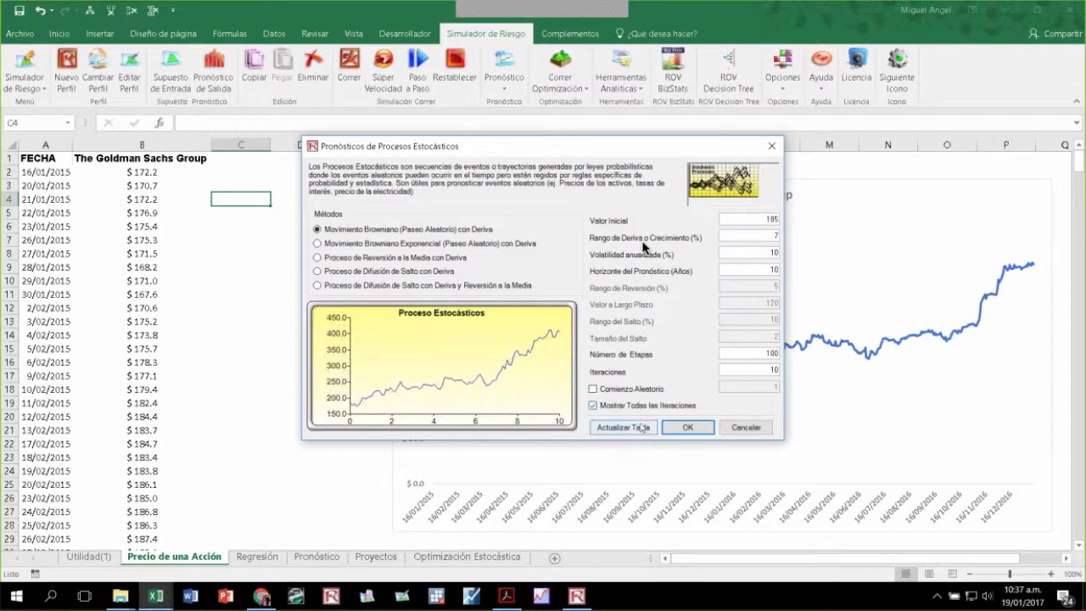
pyautogui.click(636, 429)
pyautogui.click(636, 429)
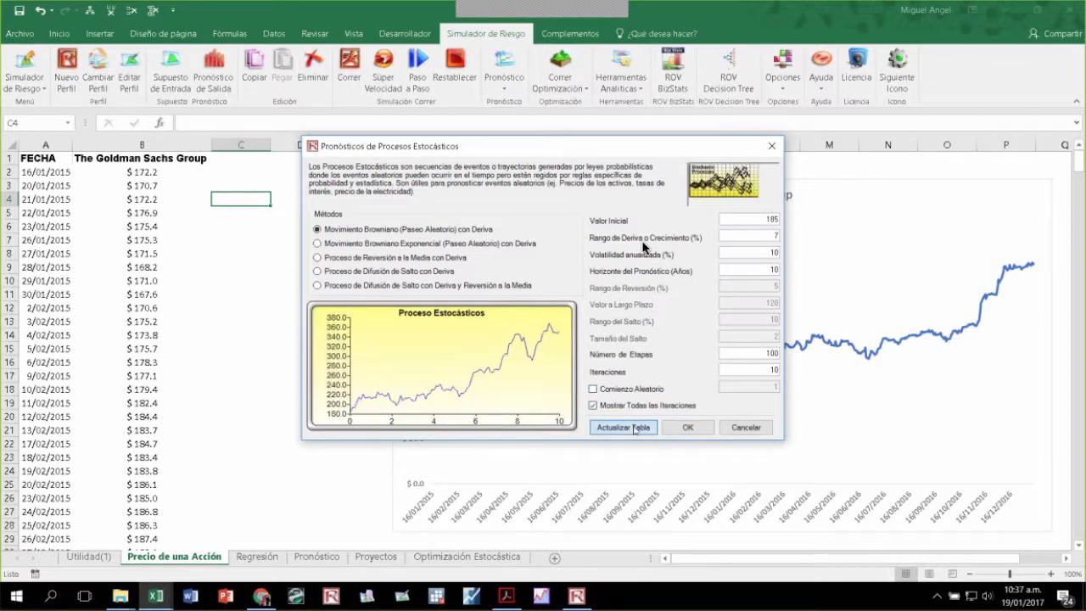
pyautogui.click(635, 429)
pyautogui.click(636, 428)
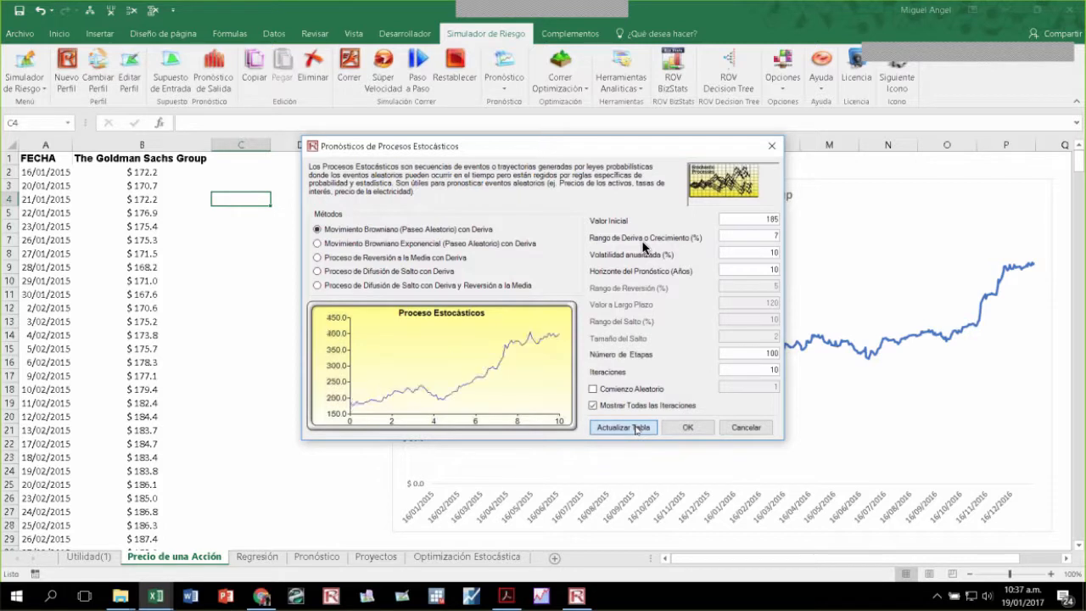
pyautogui.click(635, 429)
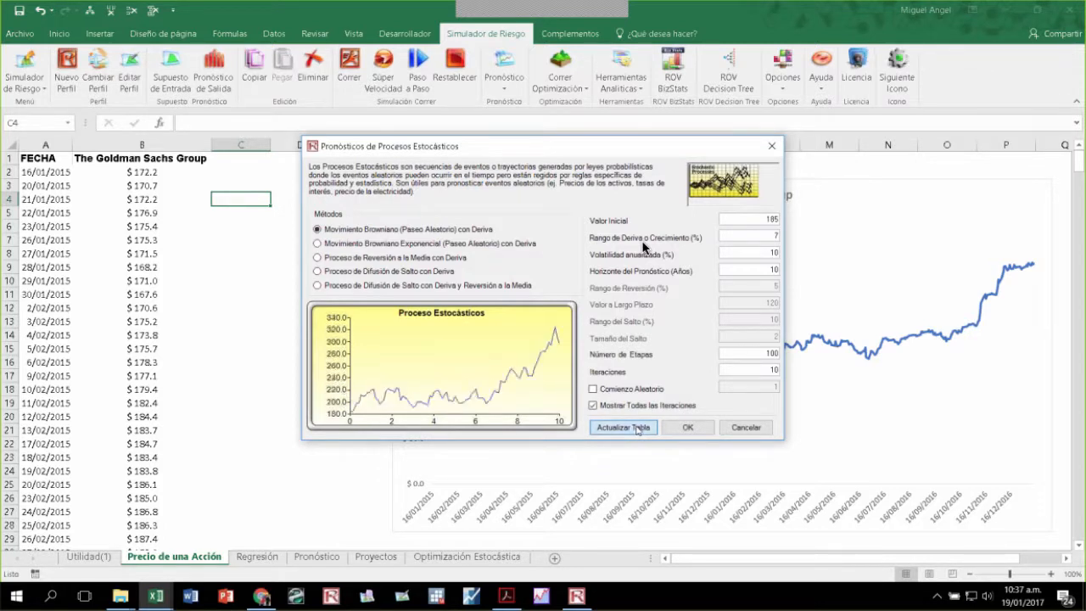
pyautogui.click(635, 428)
pyautogui.click(636, 429)
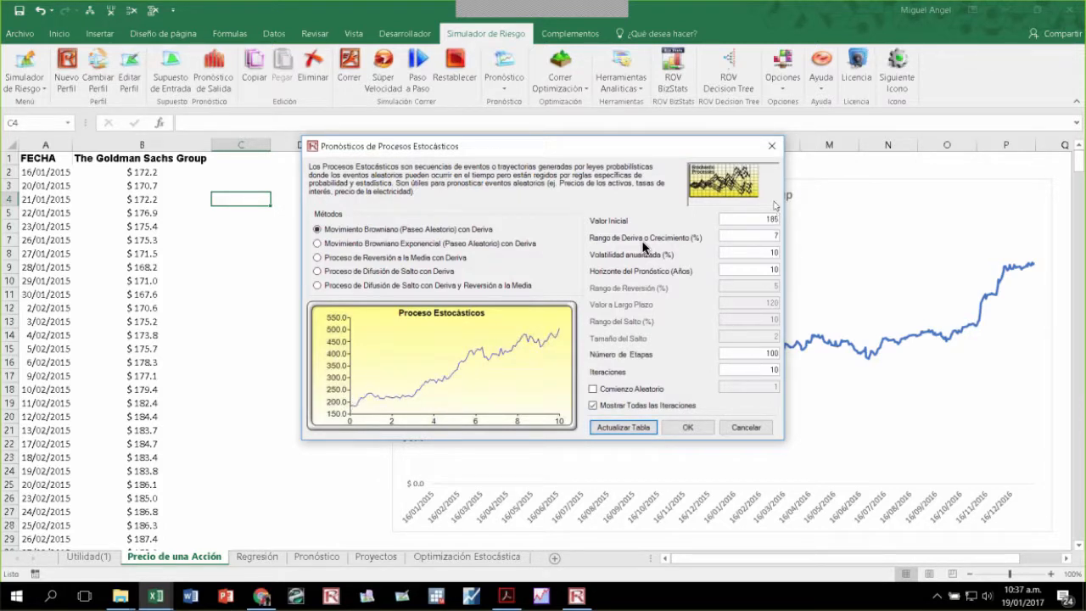
pyautogui.click(710, 424)
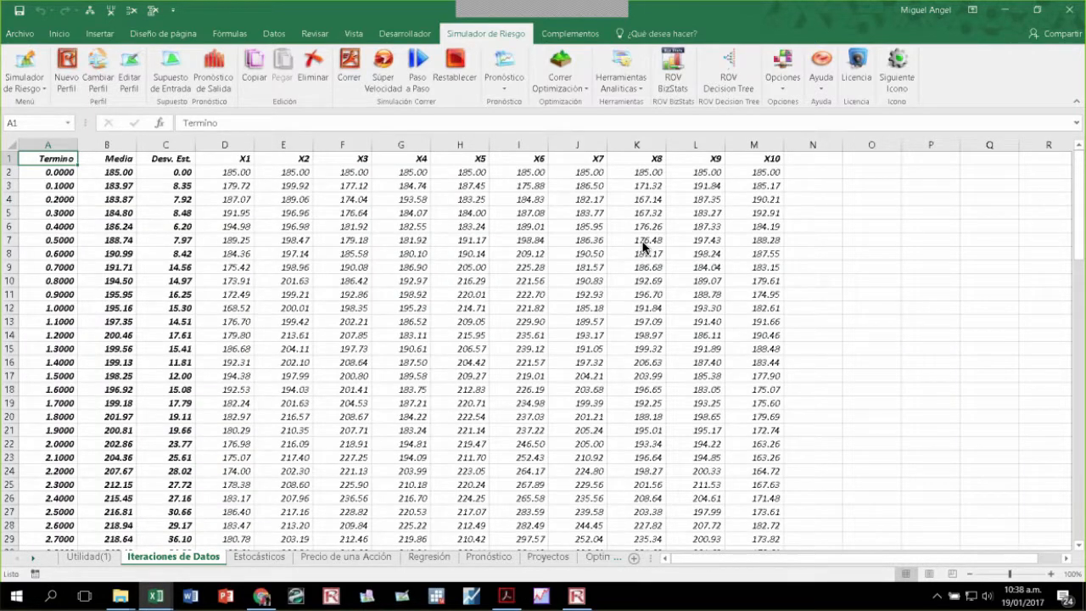
# Step: Examine the simulated values on the Iteraciones de Datos sheet, following the Media column from its start to its final term
pyautogui.click(107, 165)
pyautogui.click(170, 170)
pyautogui.moveTo(227, 172); pyautogui.dragTo(107, 171)
pyautogui.hotkey('ctrl', 'Down')
pyautogui.press('Up')
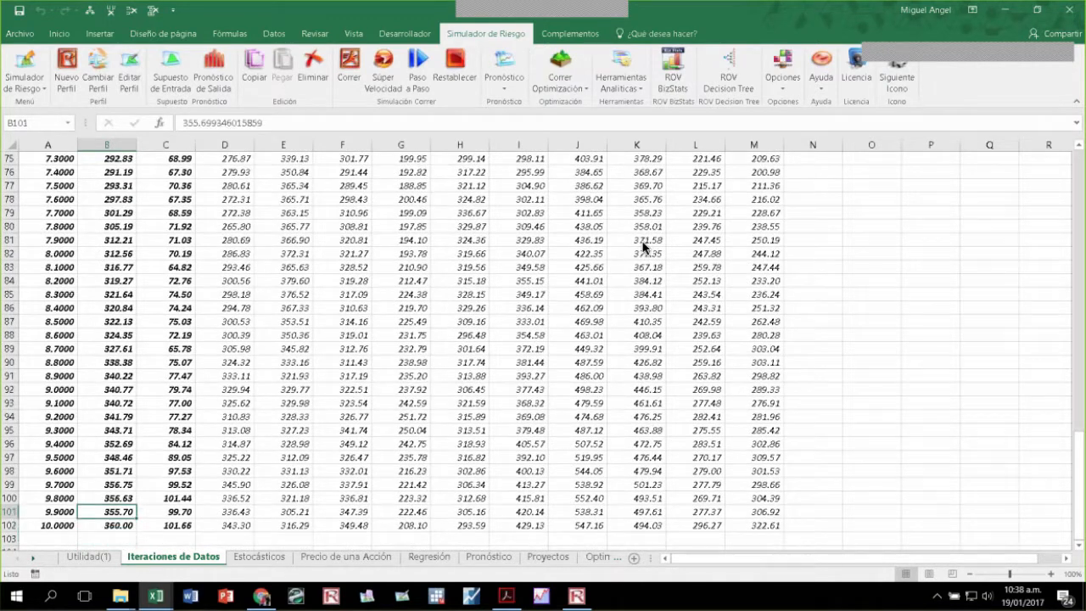
pyautogui.hotkey('ctrl', 'Up')
pyautogui.press('Down')
pyautogui.press('Down')
pyautogui.press('Down')
pyautogui.press('Down')
pyautogui.press('Down')
pyautogui.press('Down')
pyautogui.press('Down')
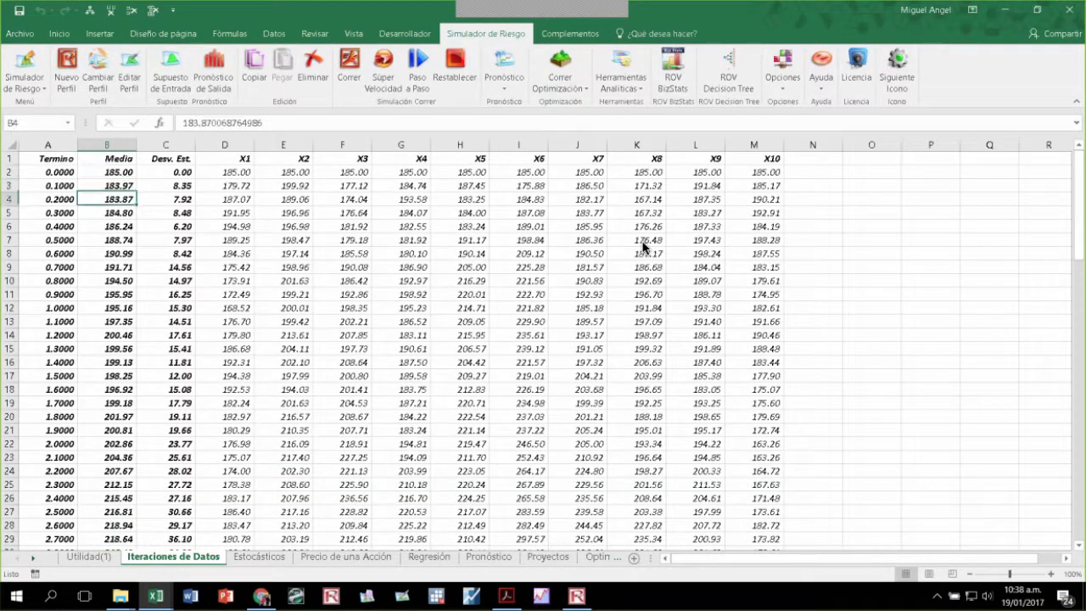
pyautogui.press('Down')
pyautogui.press('Down')
pyautogui.press('Down')
pyautogui.press('Down')
pyautogui.press('Down')
pyautogui.press('Down')
pyautogui.press('Down')
pyautogui.press('Down')
pyautogui.press('Down')
pyautogui.press('Down')
pyautogui.press('Down')
pyautogui.press('Down')
pyautogui.press('Down')
pyautogui.press('Down')
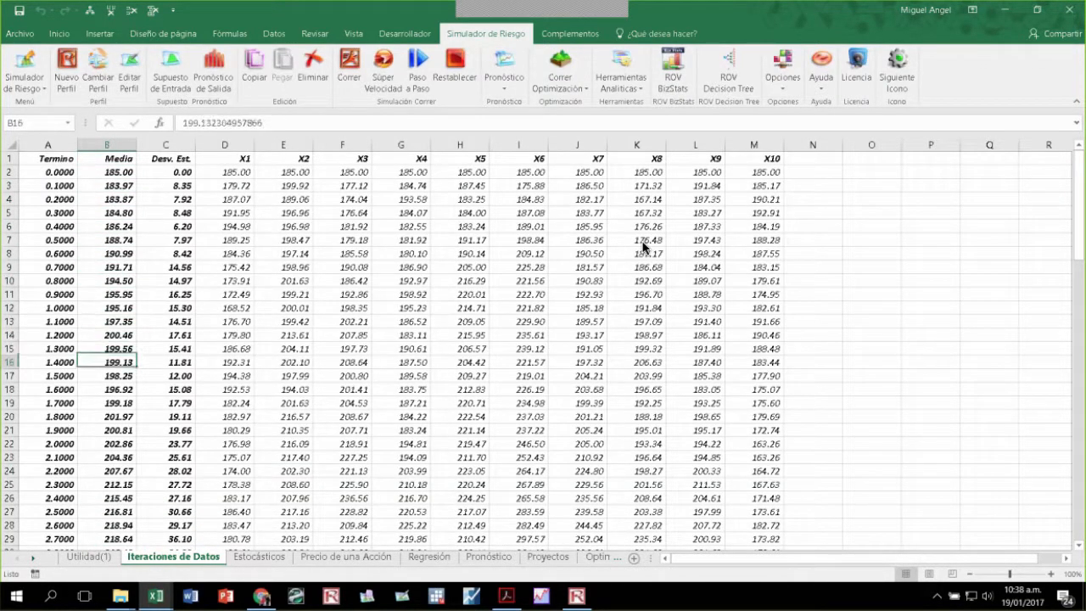
pyautogui.press('Down')
pyautogui.press('Down')
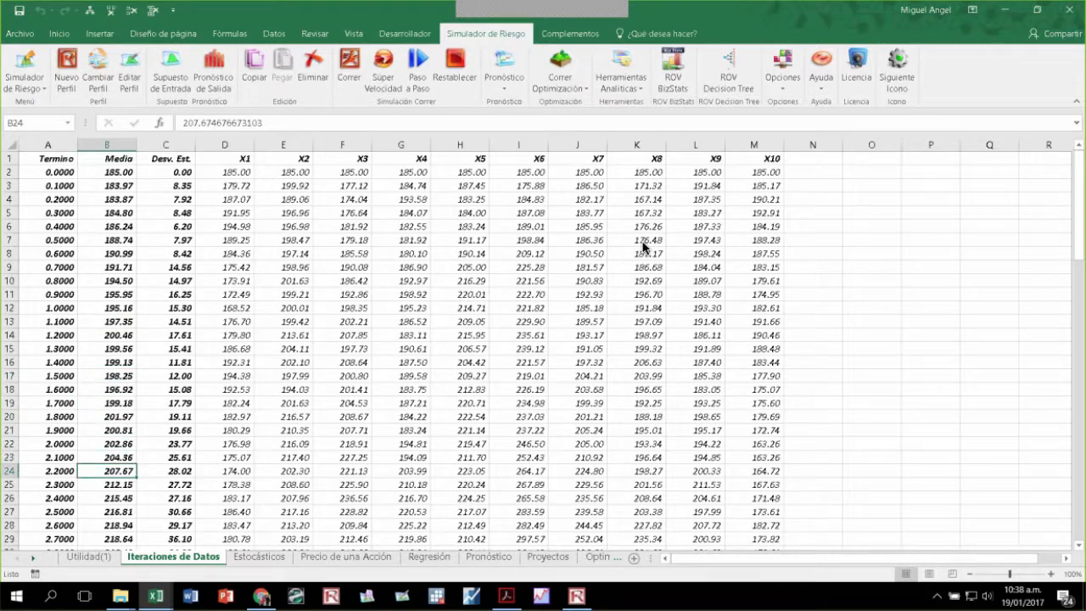
# Step: Return to the Precio de una Acción sheet and select the header of The Goldman Sachs Group price column
pyautogui.hotkey('ctrl', 'pagedown')
pyautogui.hotkey('ctrl', 'pagedown')
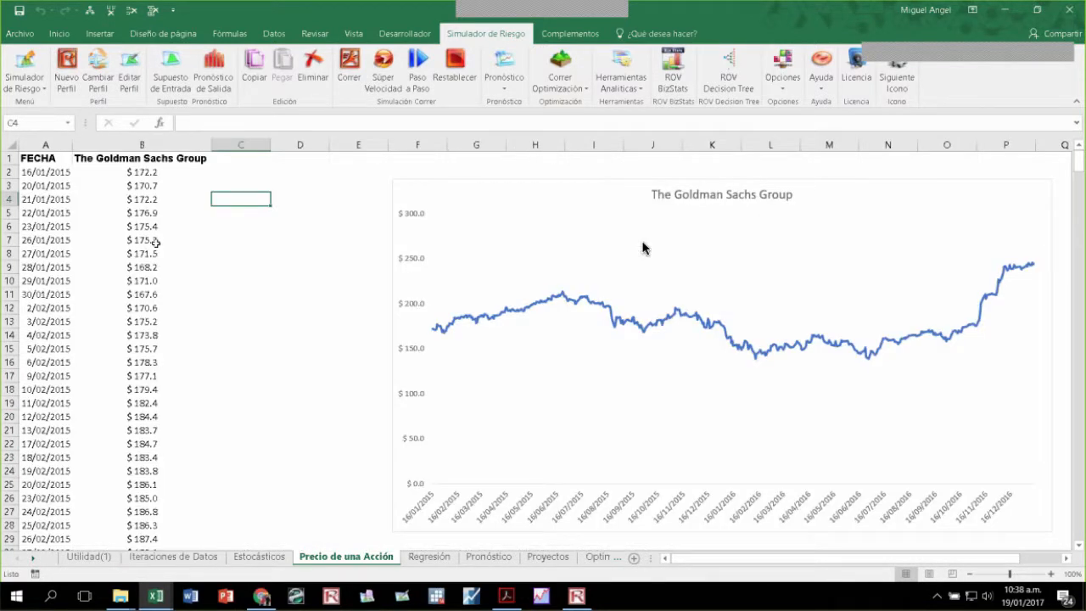
pyautogui.click(146, 172)
pyautogui.press('Up')
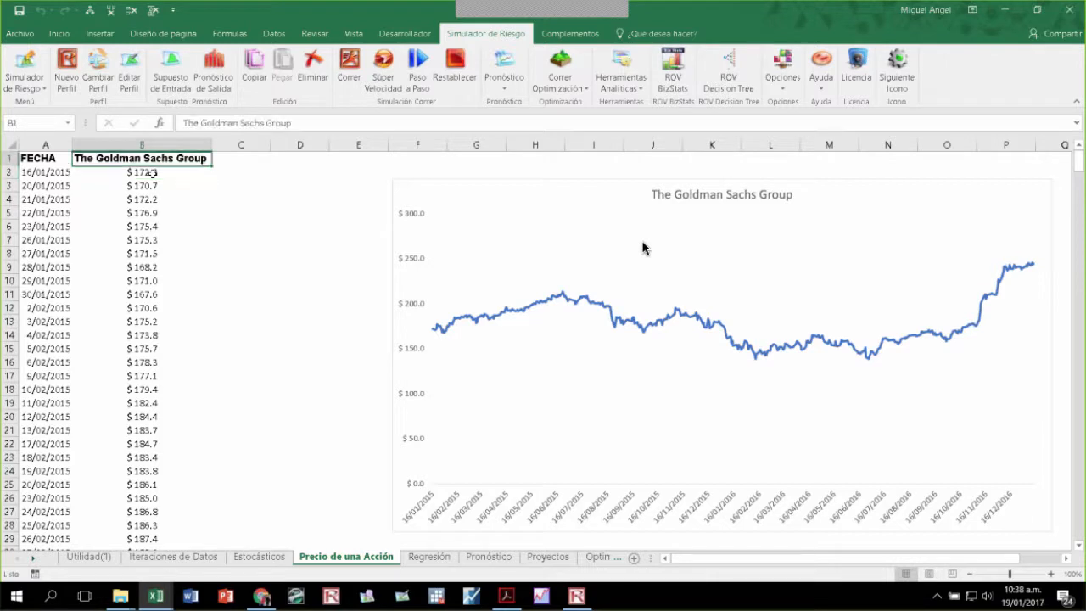
# Step: Select the entire Goldman Sachs price column including its header and open the simple distribution fitting (Ajuste de Distribución Simple) for it
pyautogui.press('Down')
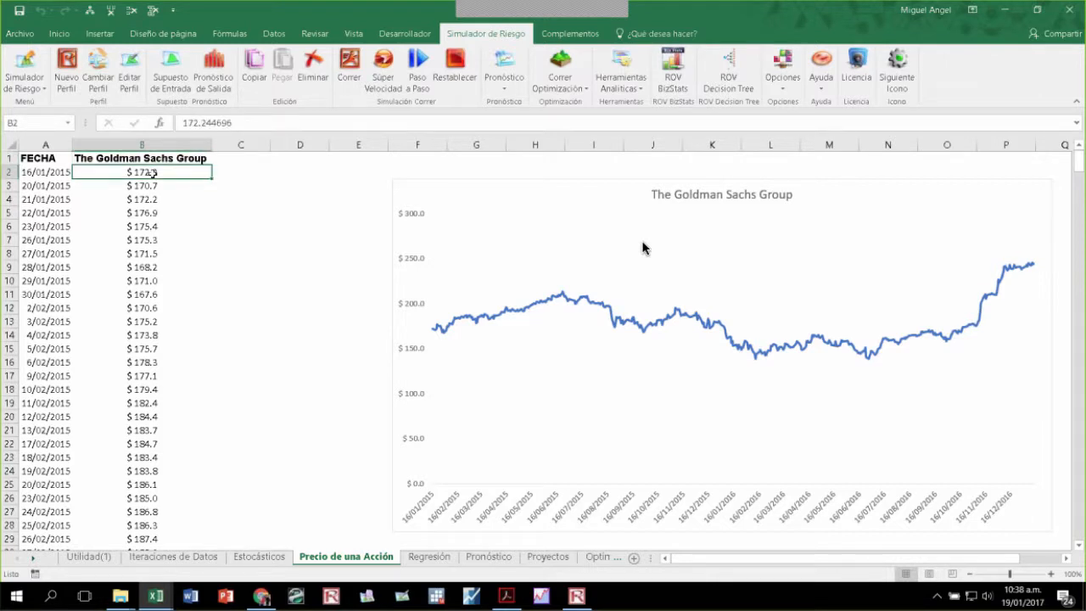
pyautogui.press('Up')
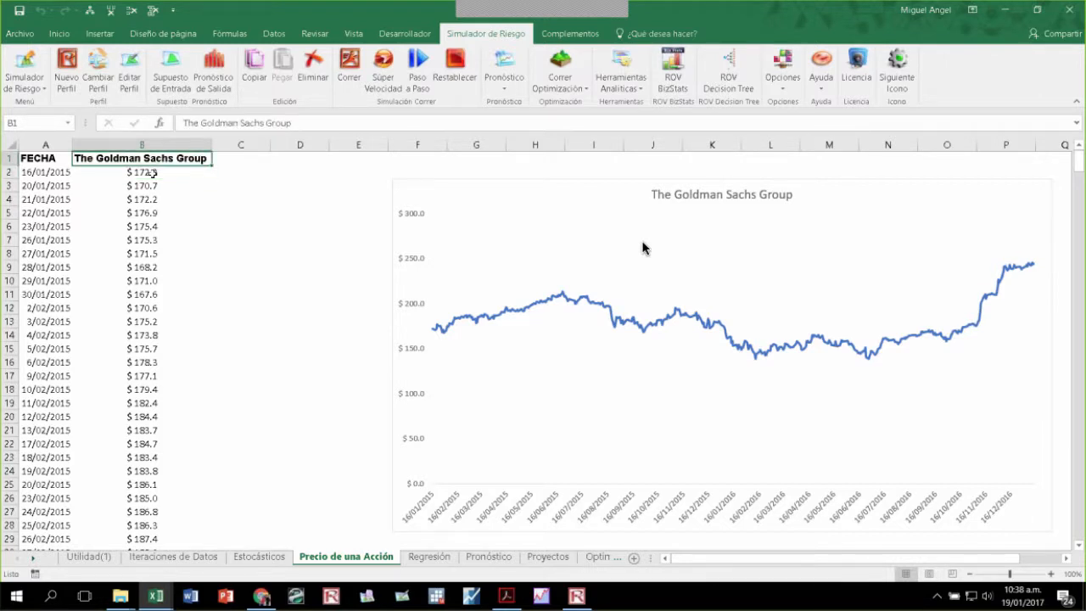
pyautogui.hotkey('ctrl', 'shift', 'Down')
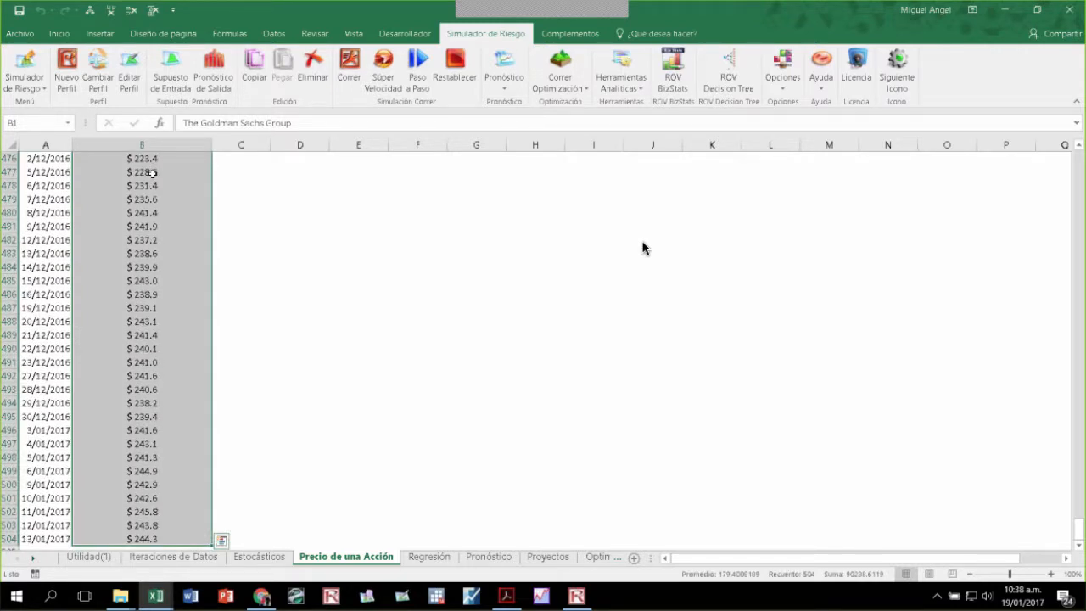
pyautogui.click(619, 83)
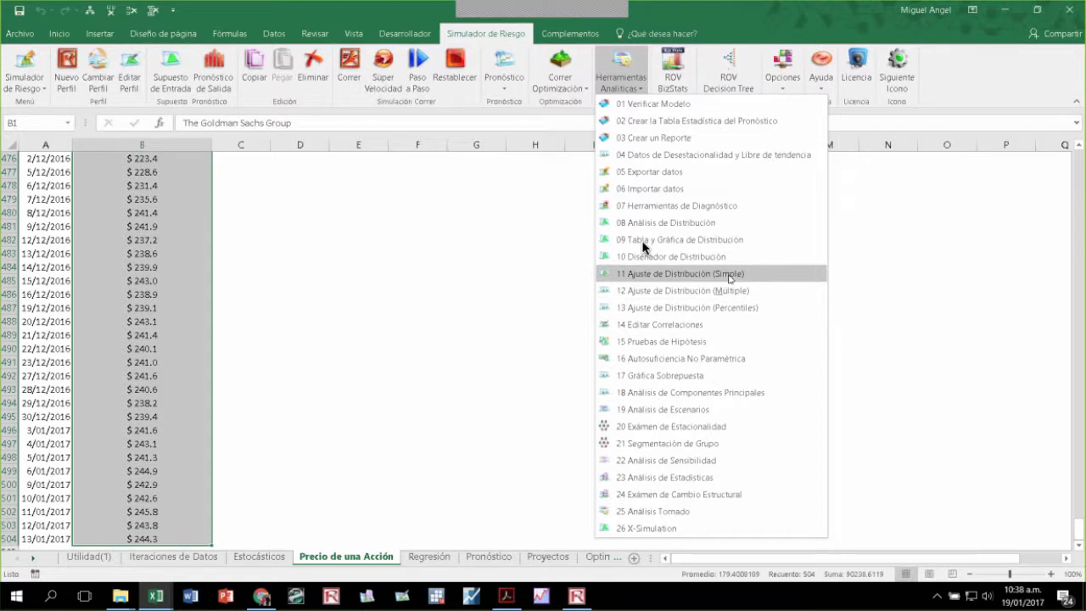
pyautogui.click(730, 277)
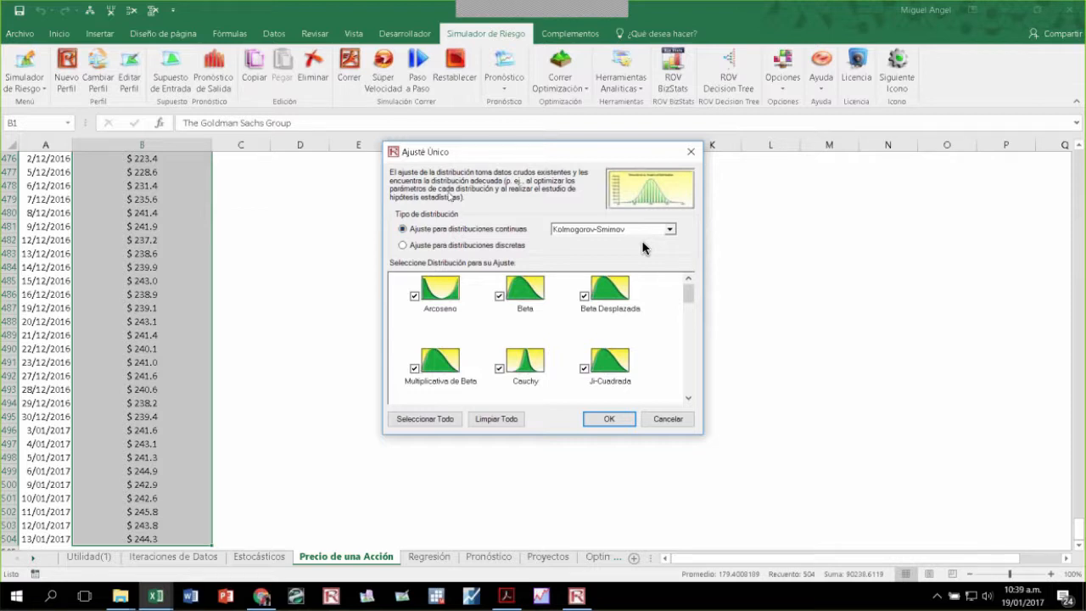
# Step: Look over the discrete distribution choices, and run the fit for continuous distributions using the Kolmogorov-Smirnov test
pyautogui.click(404, 246)
pyautogui.scroll(-2, 688, 329)
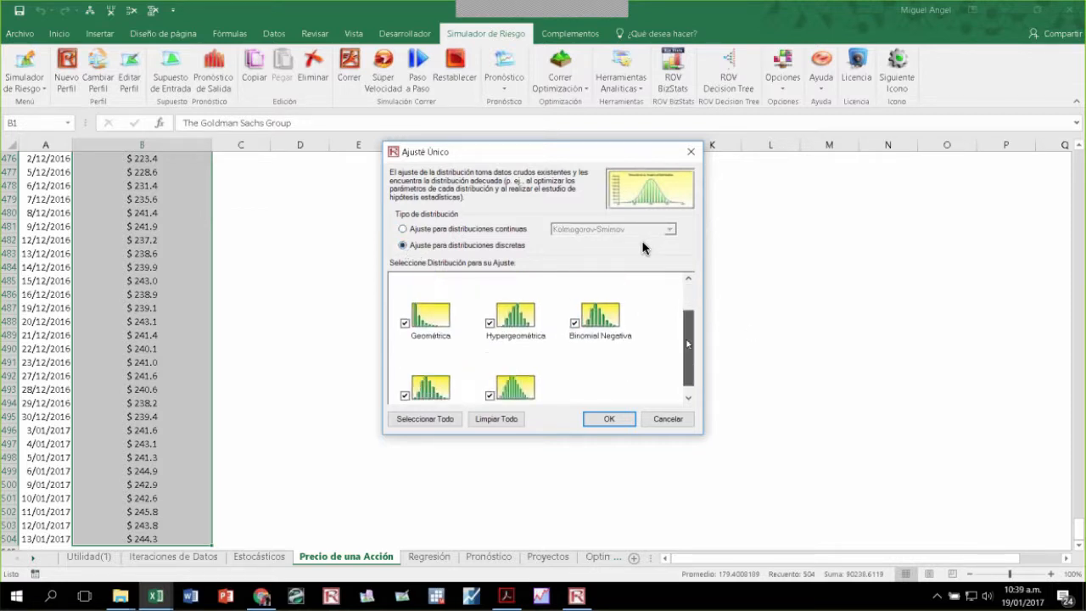
pyautogui.scroll(2, 689, 329)
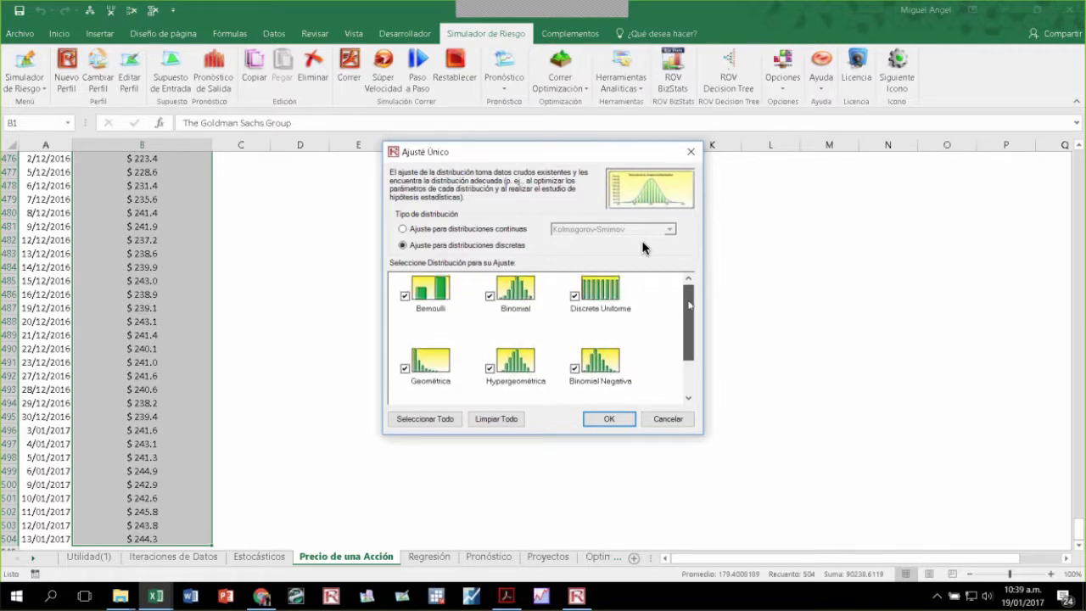
pyautogui.click(403, 230)
pyautogui.click(670, 229)
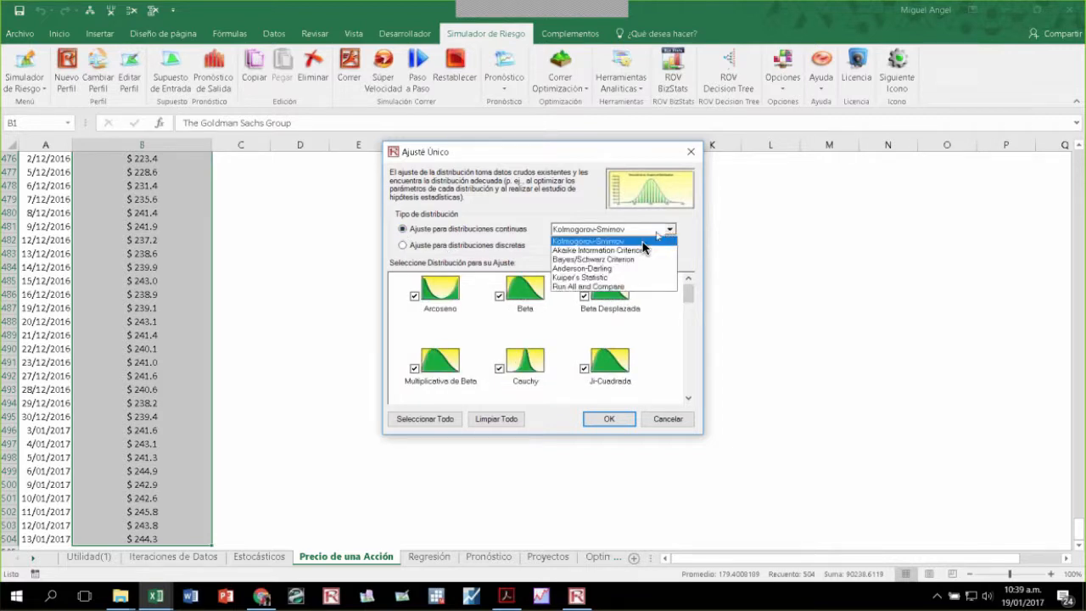
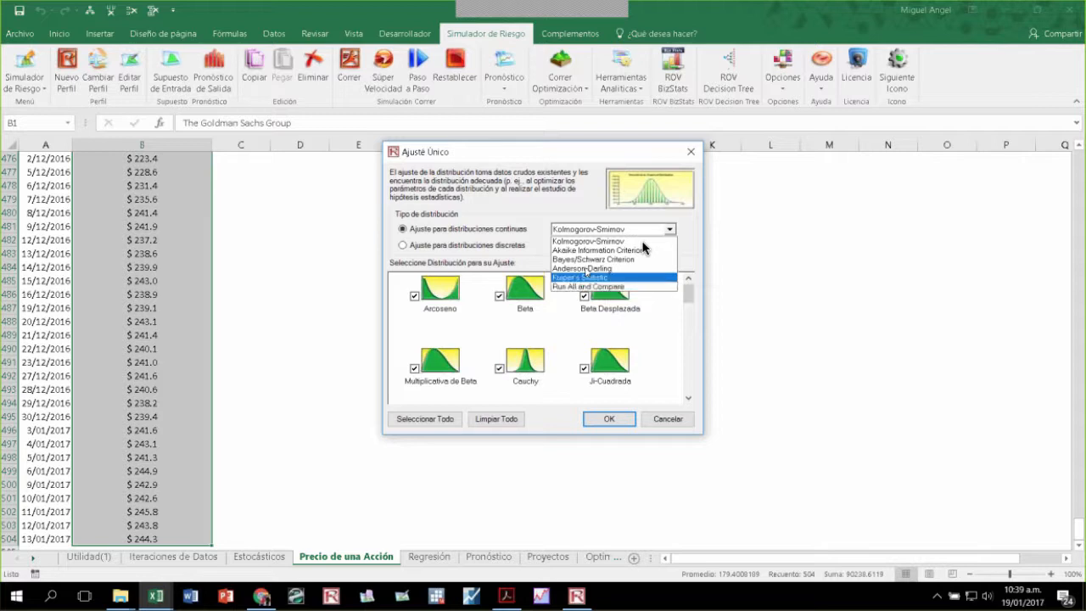
pyautogui.click(588, 241)
pyautogui.click(609, 418)
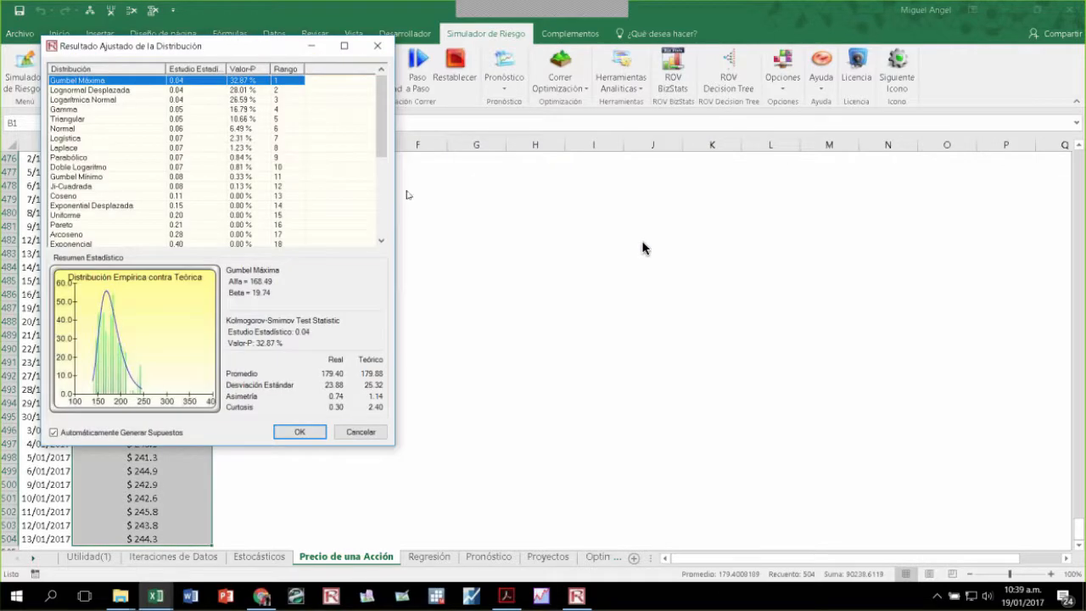
# Step: Compare the fitted curves and statistics of the Gumbel Máxima, Lognormal Desplazada, Logarítmica Normal, Triangular and Normal distributions
pyautogui.moveTo(174, 48); pyautogui.dragTo(564, 122)
pyautogui.click(630, 172)
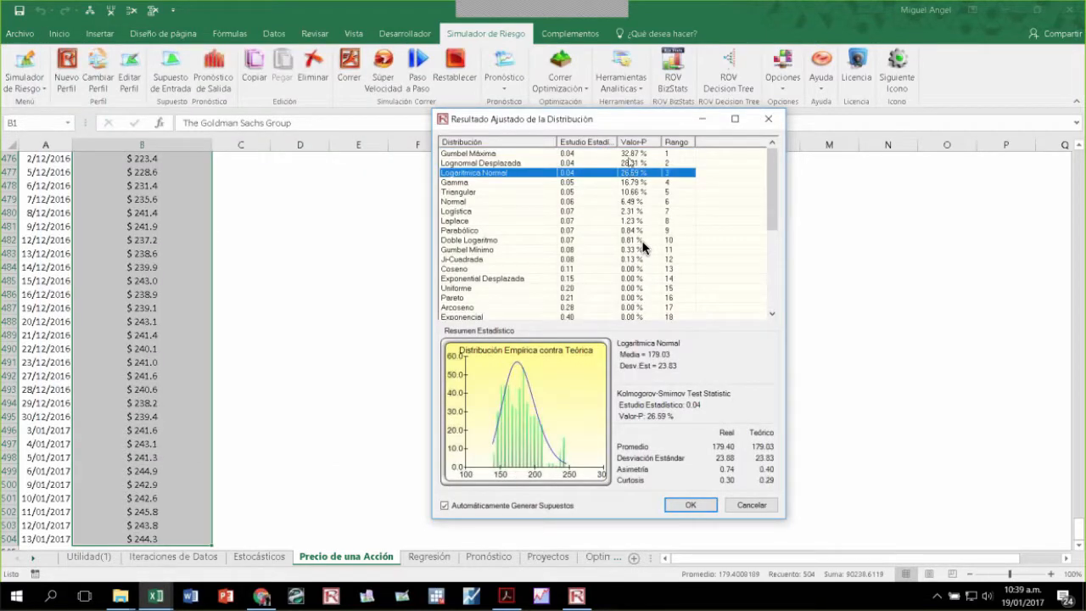
pyautogui.click(628, 155)
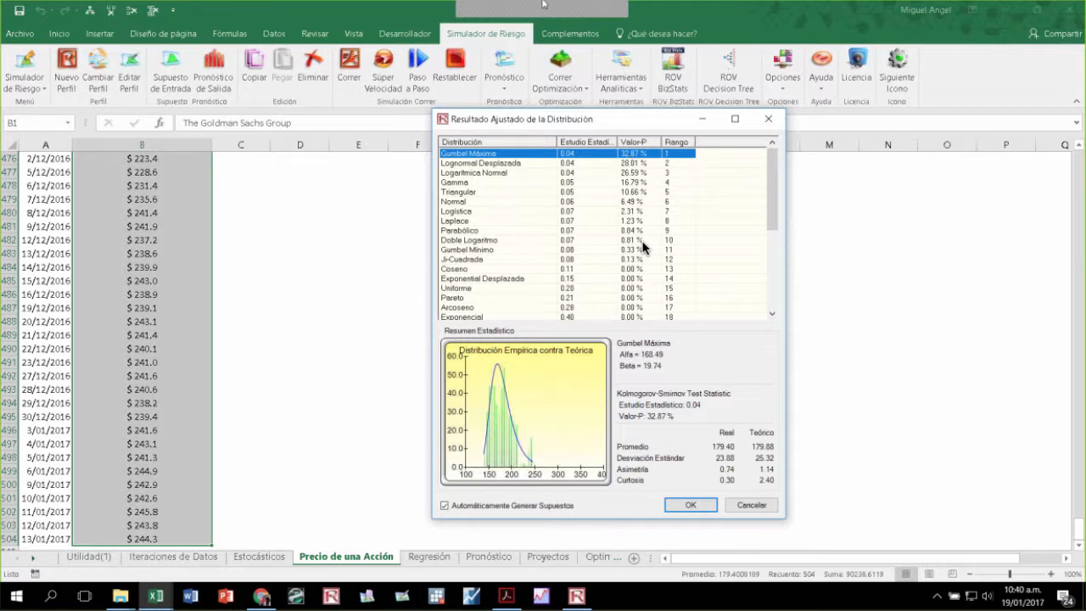
pyautogui.click(475, 167)
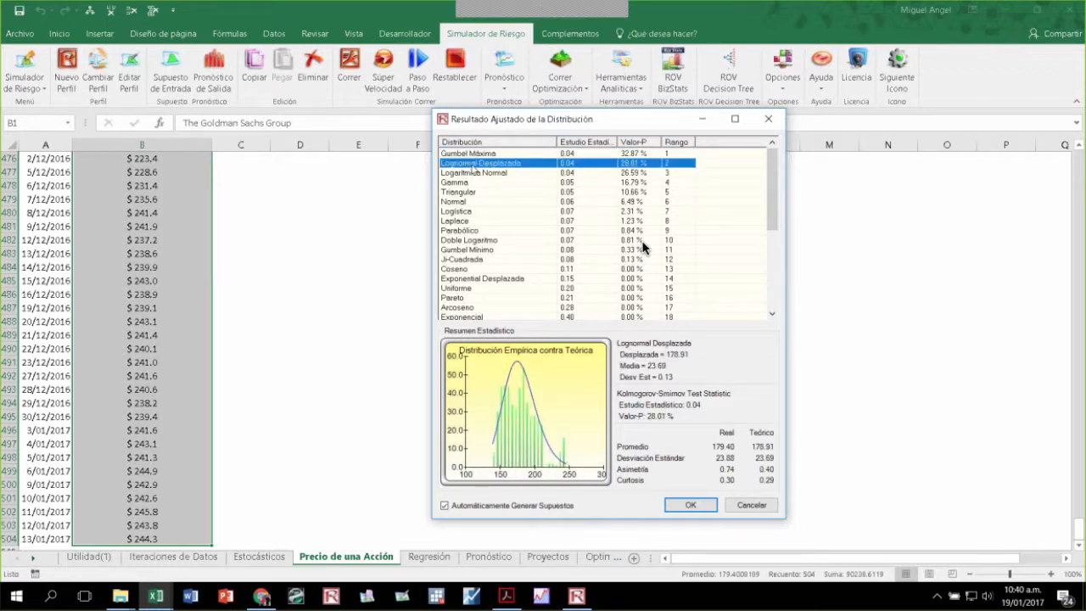
pyautogui.click(485, 175)
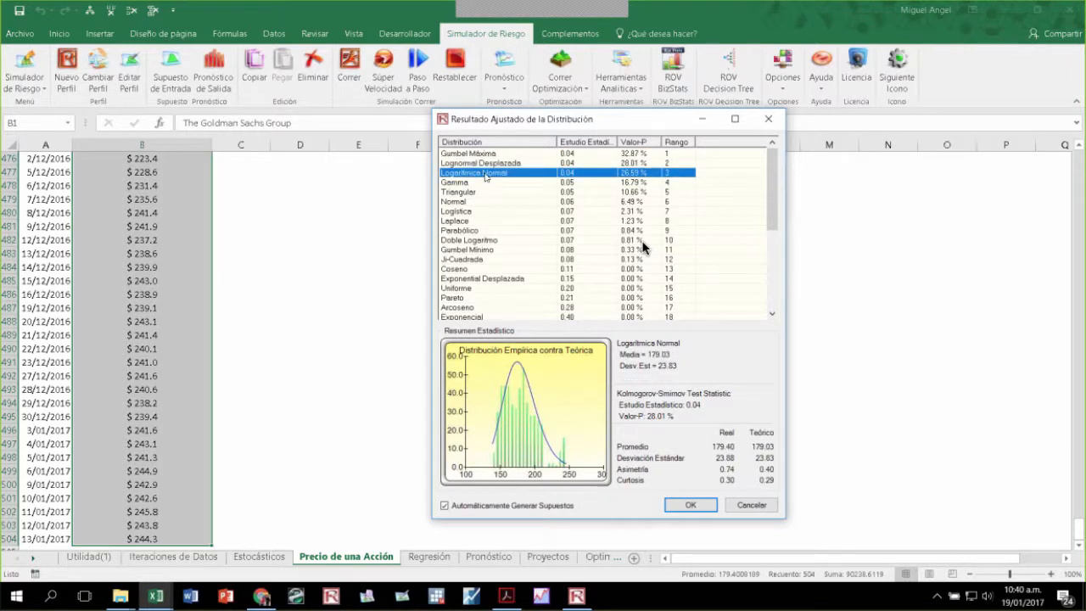
pyautogui.click(473, 191)
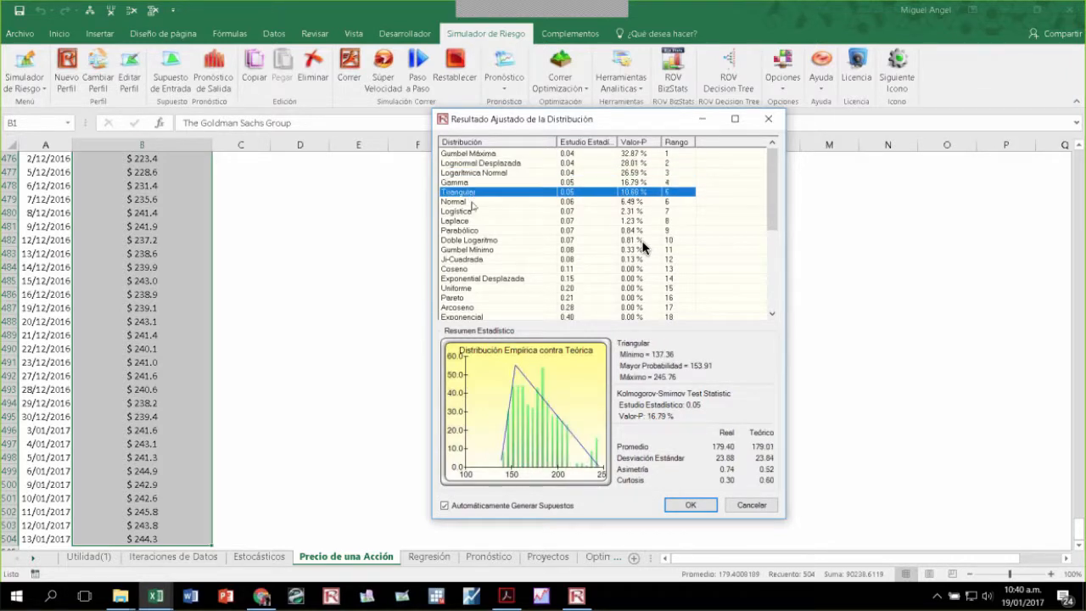
pyautogui.click(456, 204)
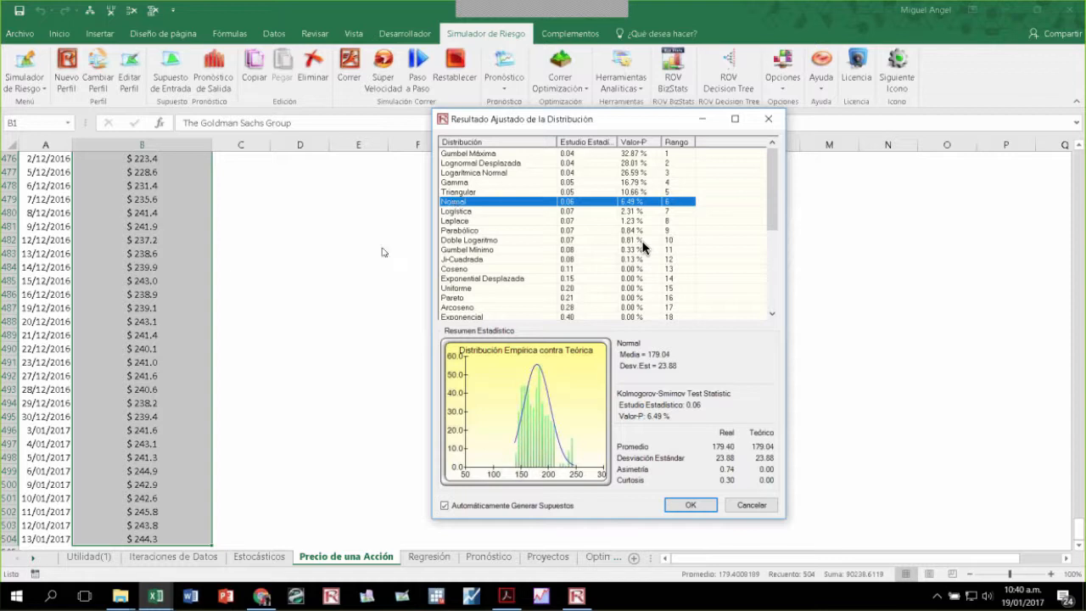
# Step: Recheck the six top-ranked fits and generate the fitting report with Gumbel Máxima, keeping automatic assumption generation enabled
pyautogui.click(469, 155)
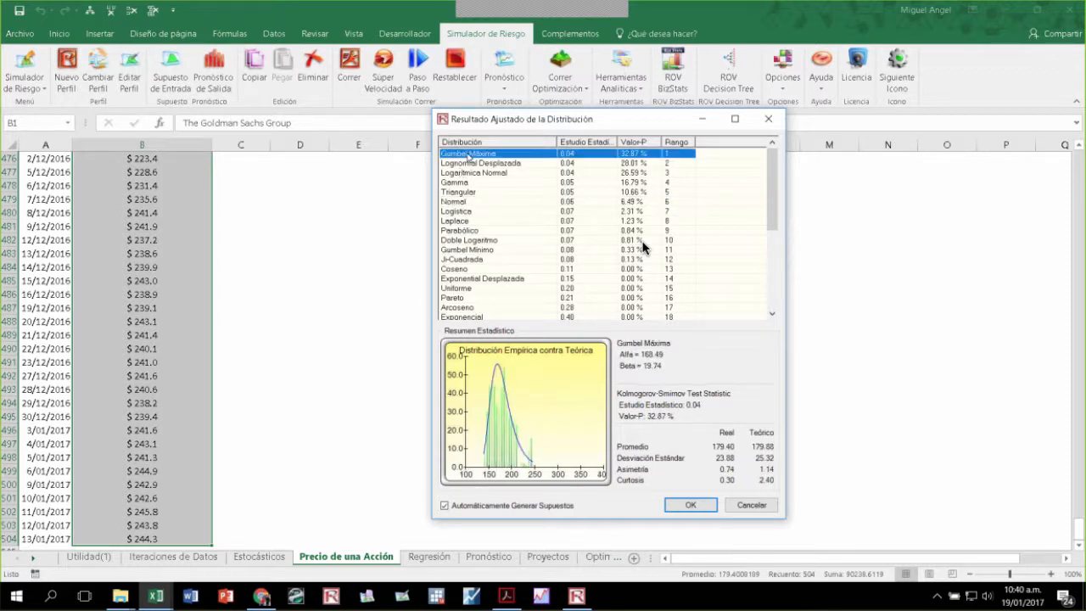
pyautogui.click(489, 165)
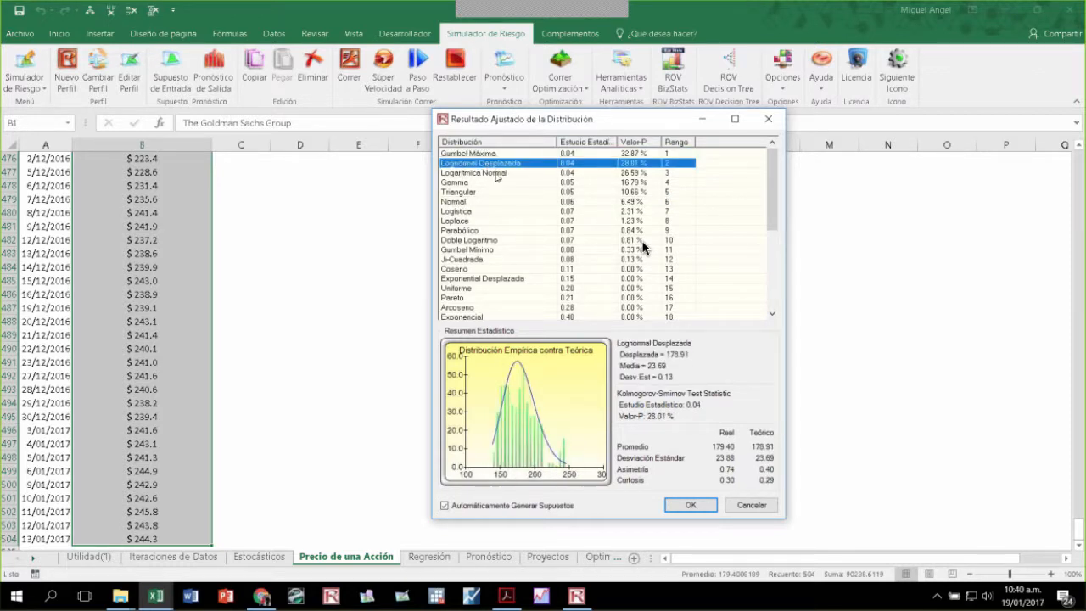
pyautogui.click(487, 175)
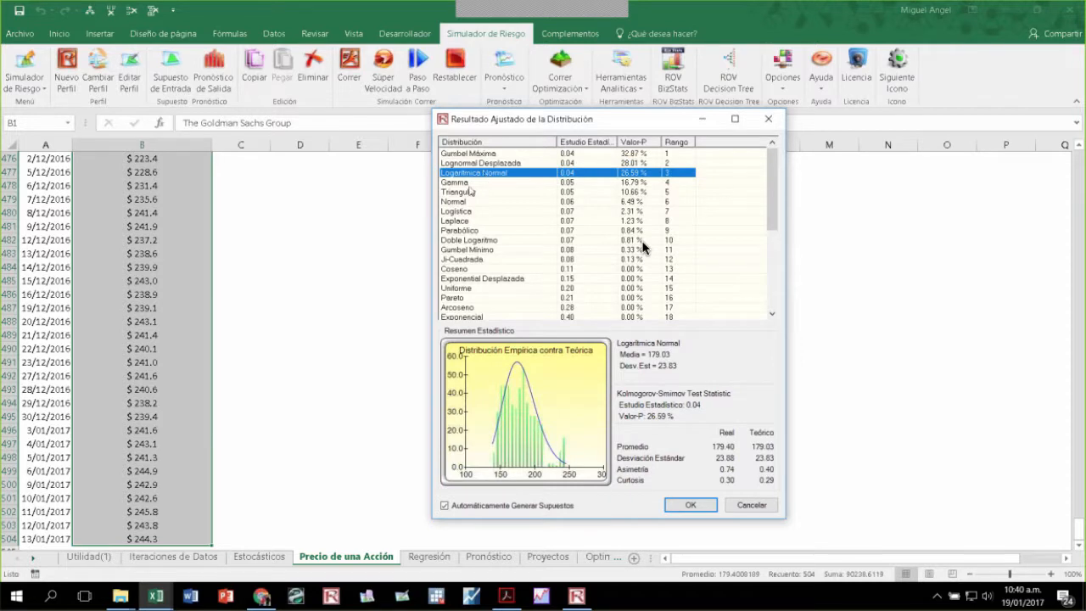
pyautogui.click(466, 182)
pyautogui.click(465, 195)
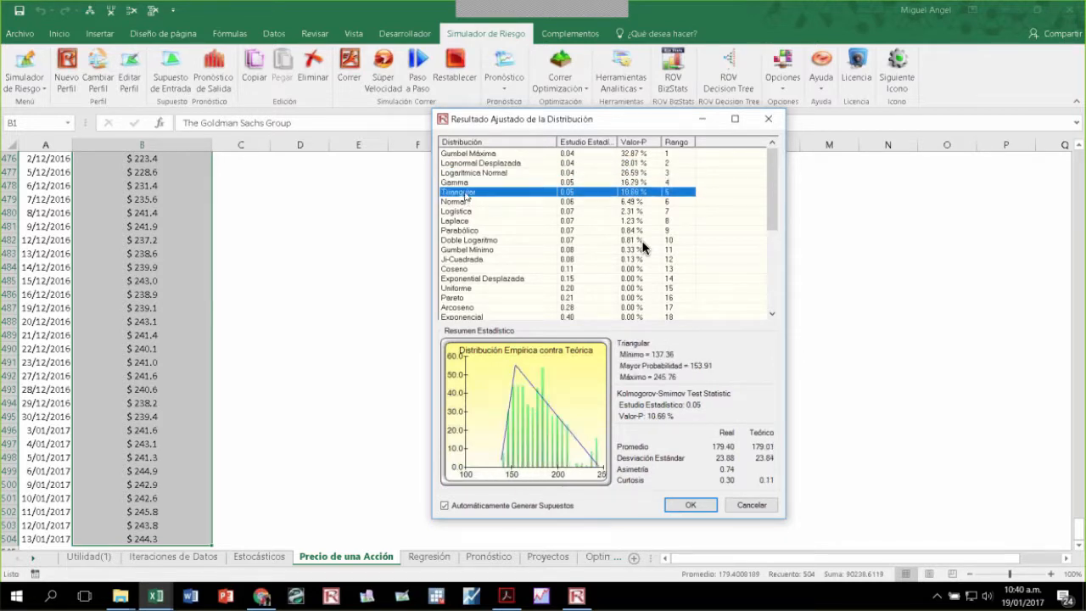
pyautogui.click(464, 203)
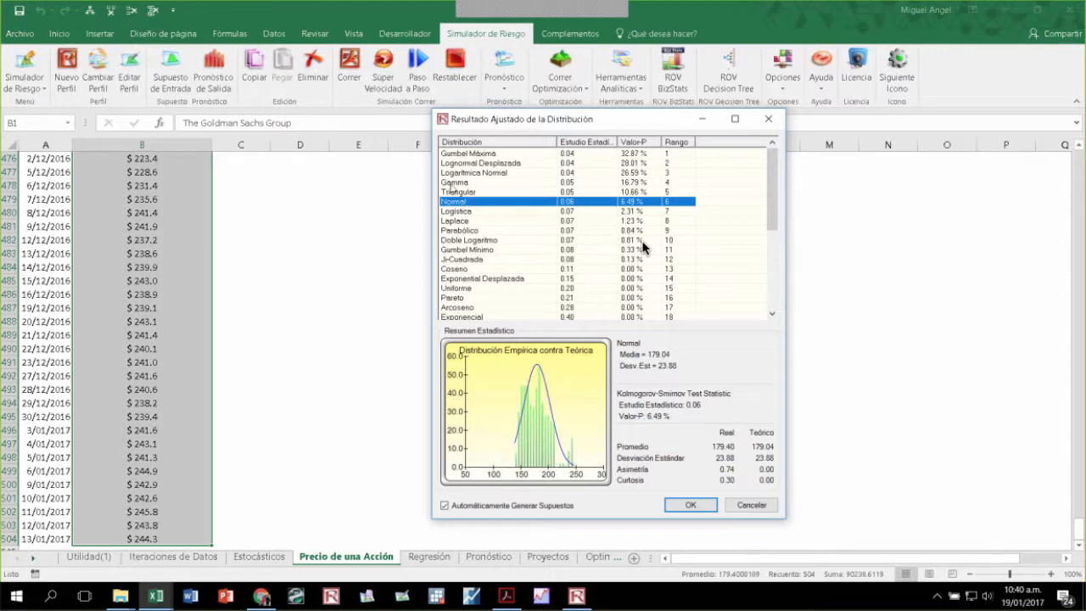
pyautogui.click(466, 156)
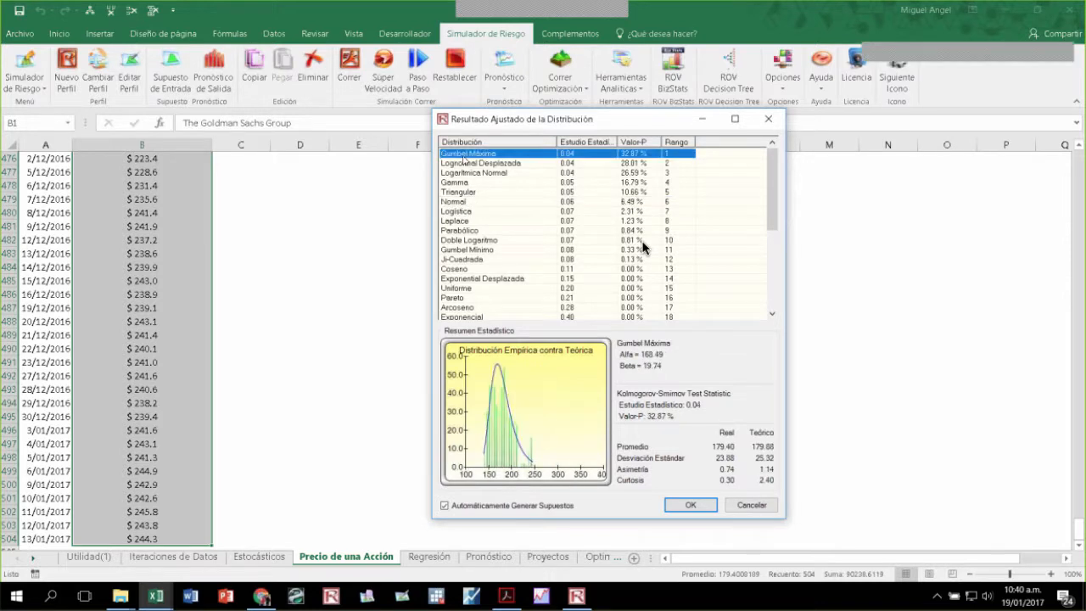
pyautogui.click(692, 506)
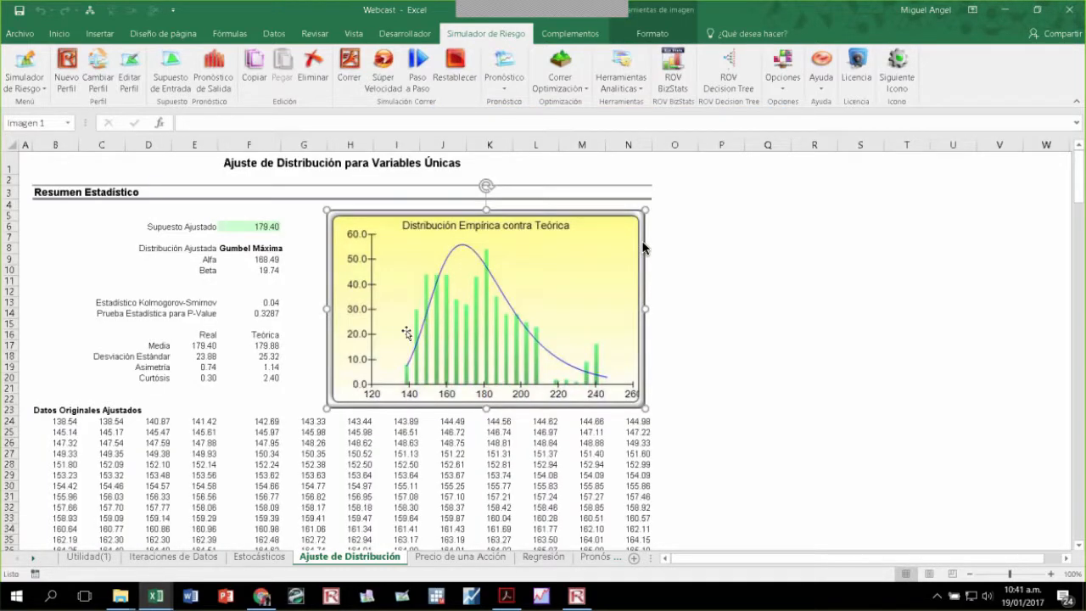
# Step: Enter the formula =+F6 in cell G6 to reference the fitted assumption on the Ajuste de Distribución sheet
pyautogui.click(293, 229)
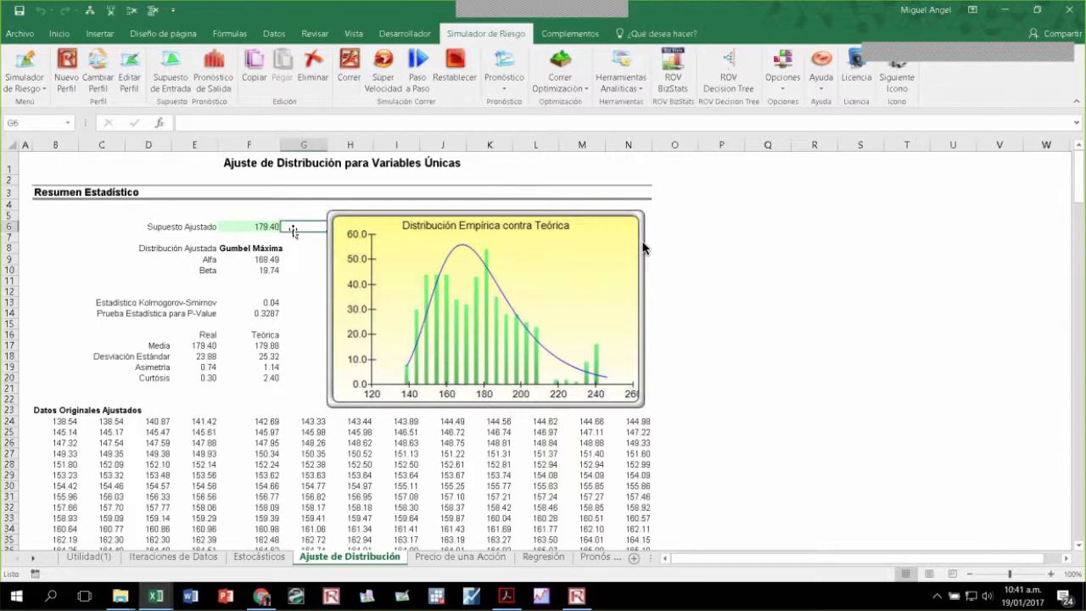
pyautogui.write('=+')
pyautogui.click(255, 226)
pyautogui.press('Return')
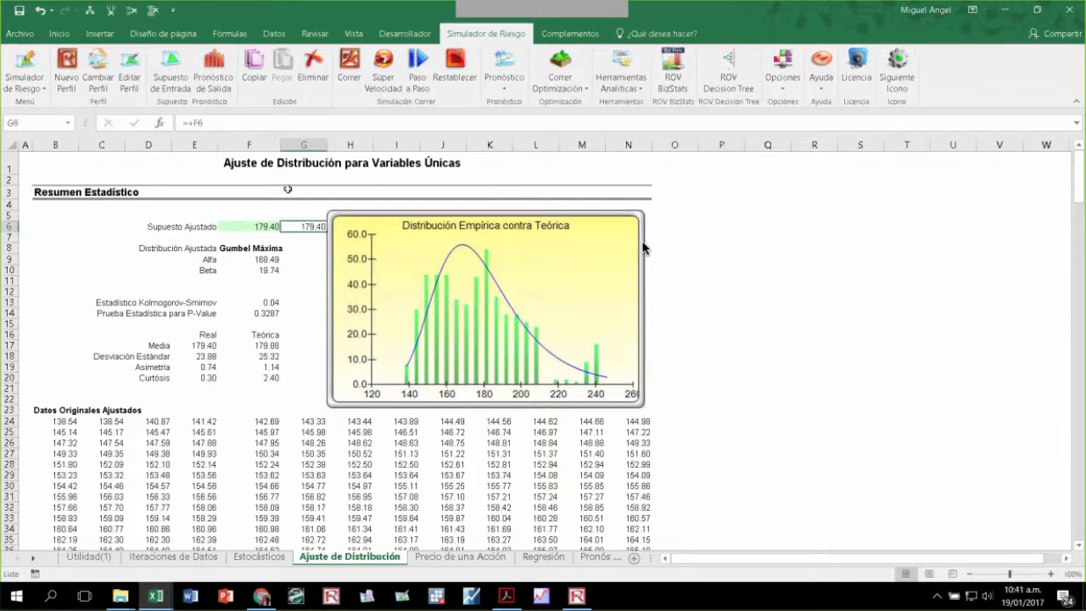
# Step: Define cell G6 as an output forecast named Preciot+1 and run the simulation at super speed
pyautogui.click(212, 72)
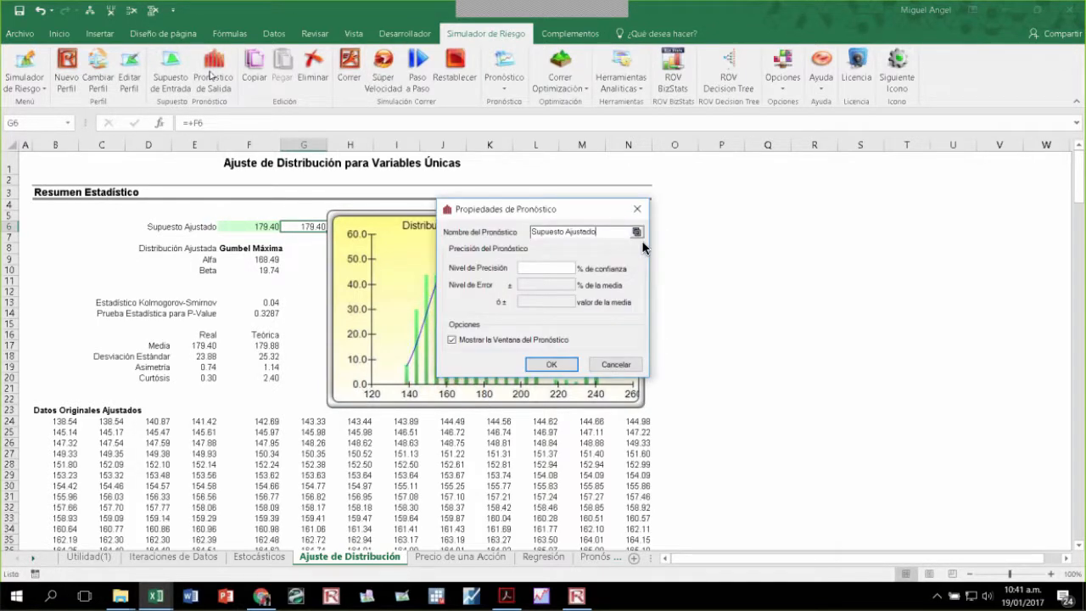
pyautogui.moveTo(603, 233); pyautogui.dragTo(433, 217)
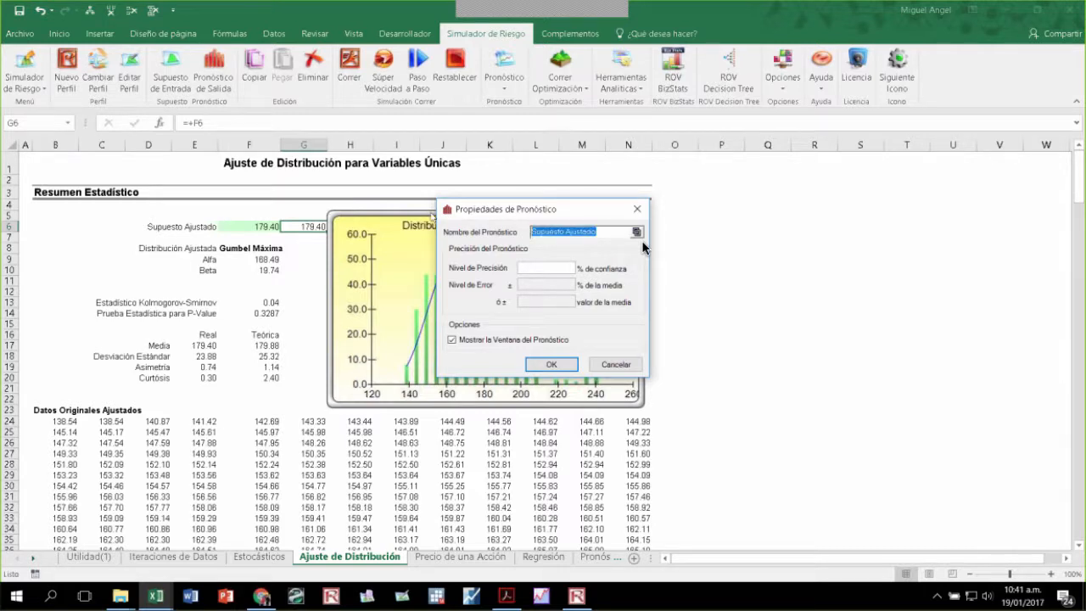
pyautogui.write('Preciot')
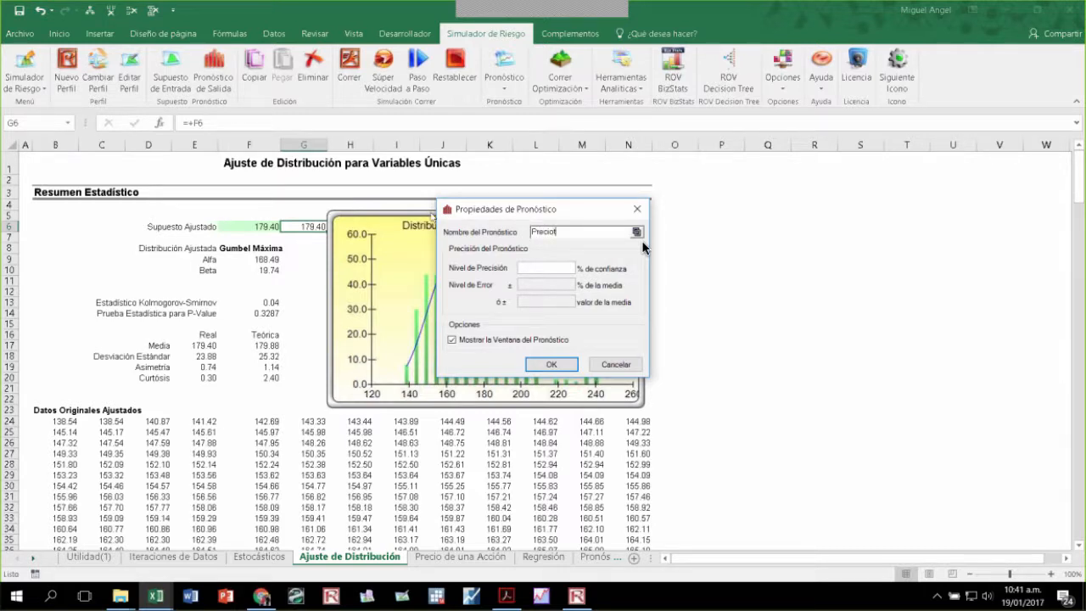
pyautogui.write('+1')
pyautogui.click(575, 368)
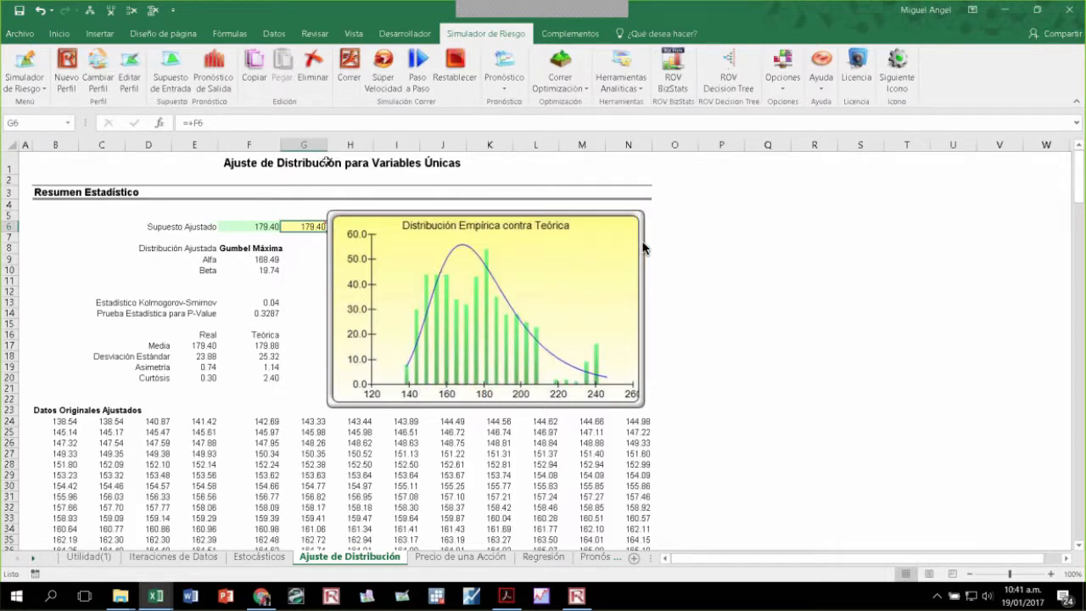
pyautogui.click(393, 80)
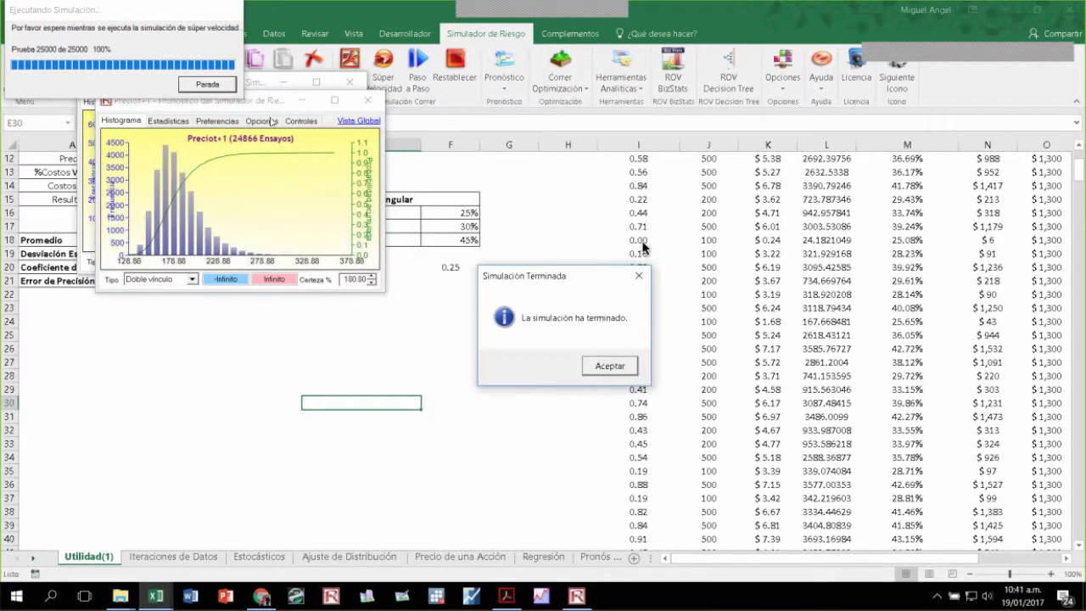
# Step: Close the Resultado Operacional forecast and examine the mean, minimum and maximum in the Preciot+1 forecast statistics
pyautogui.click(611, 365)
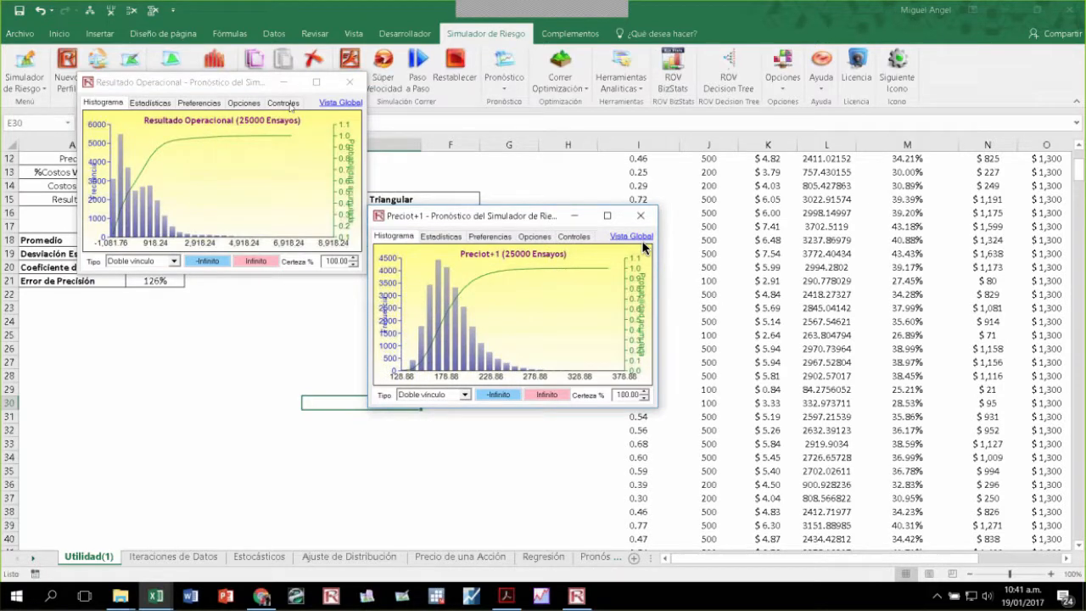
pyautogui.click(350, 83)
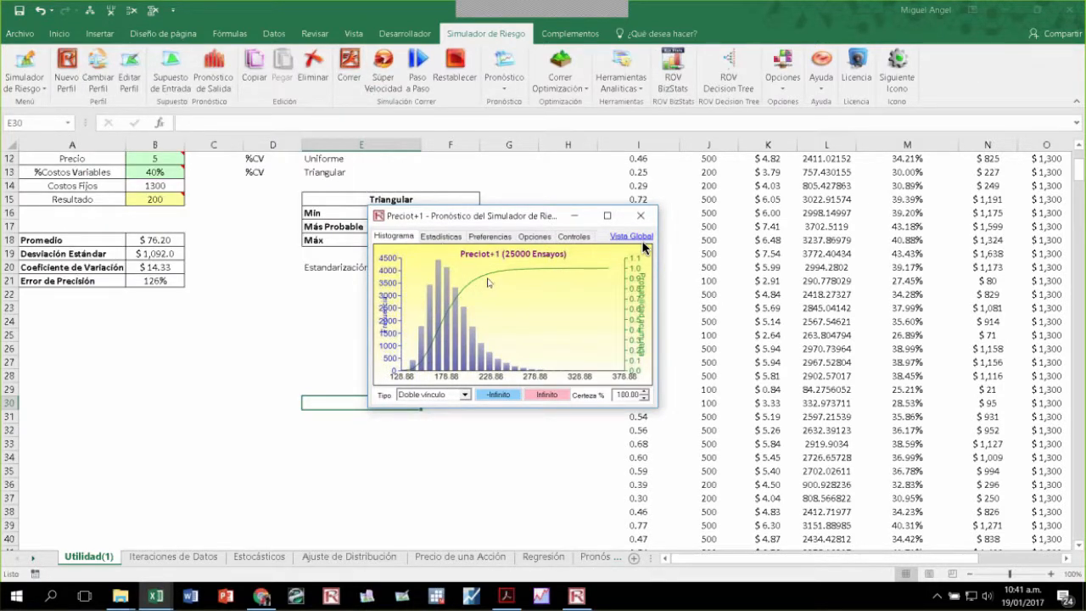
pyautogui.click(443, 237)
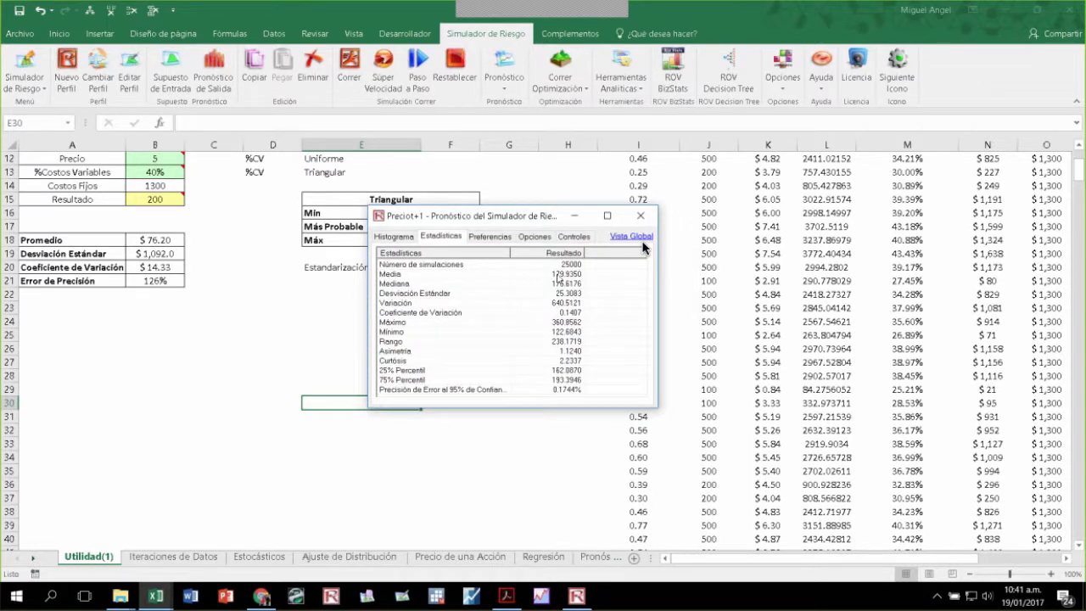
pyautogui.click(560, 276)
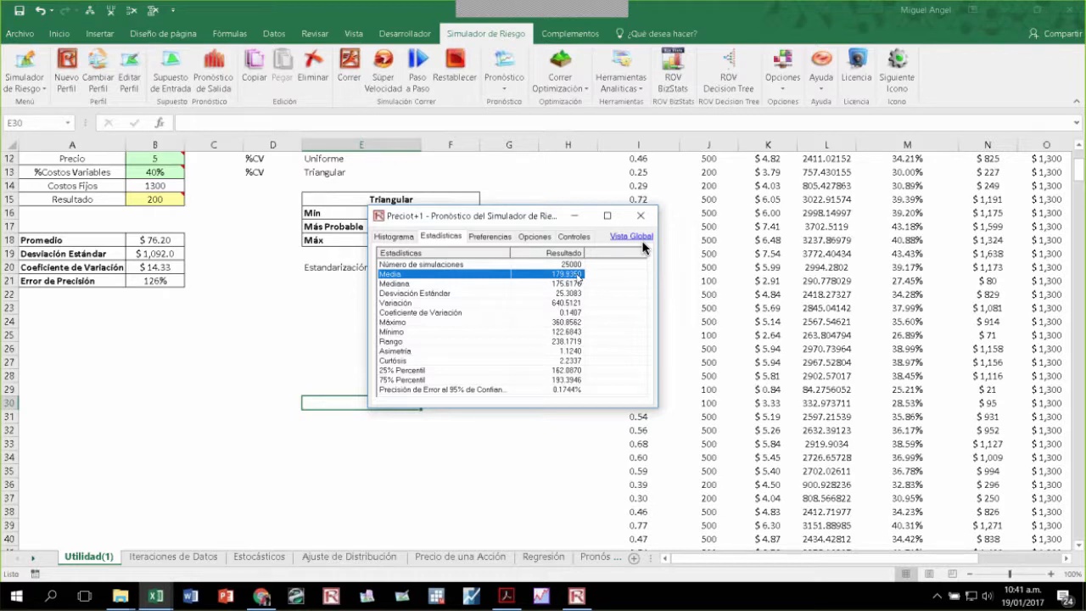
pyautogui.click(550, 333)
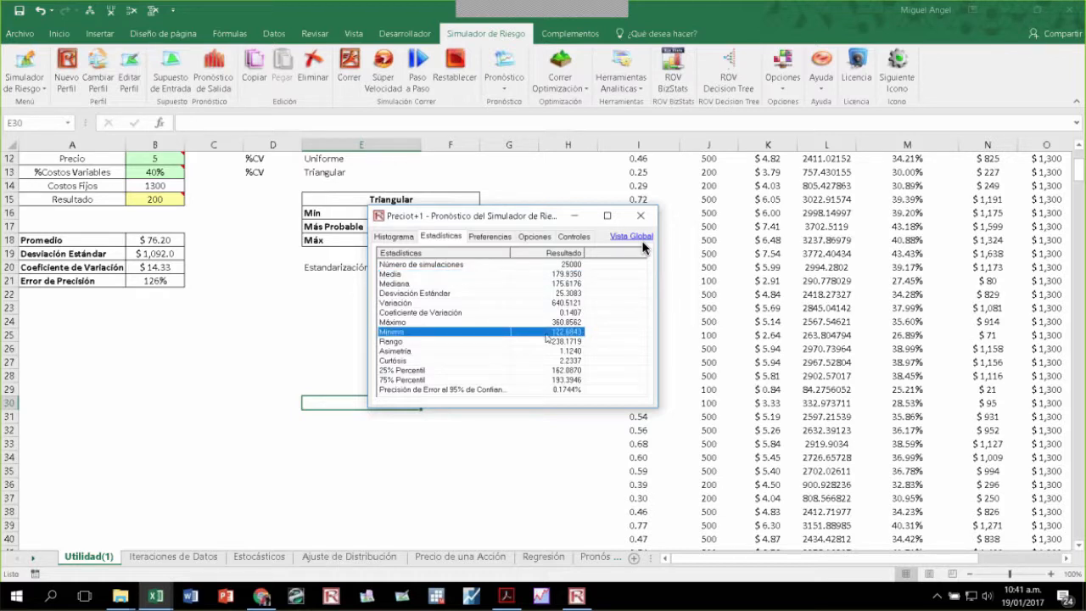
pyautogui.click(546, 324)
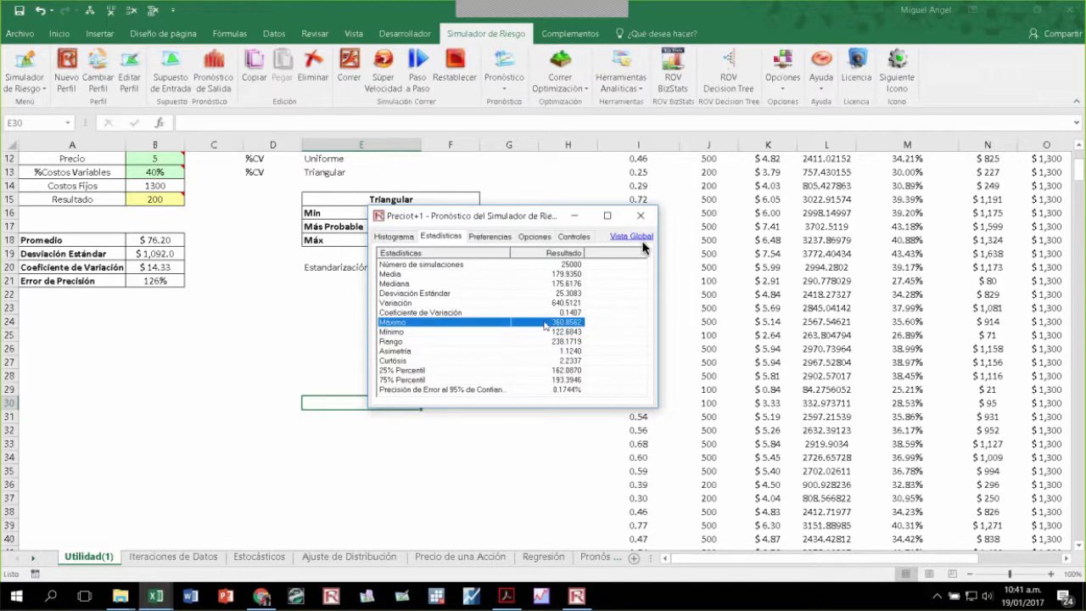
# Step: Set the certainty of the Preciot+1 histogram to 95% to read its interval limits, and close the forecast
pyautogui.click(394, 238)
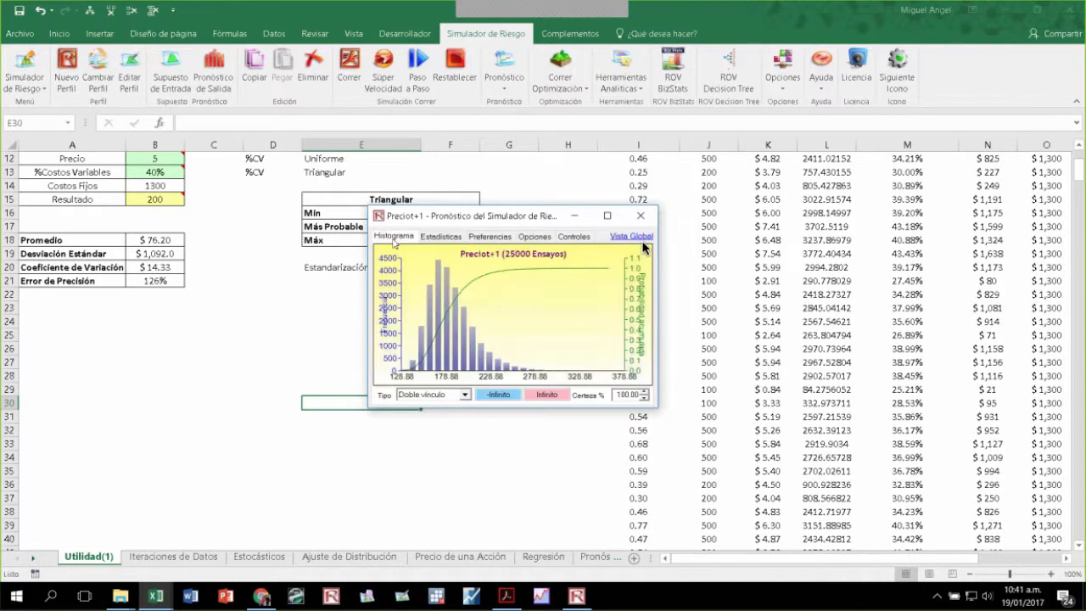
pyautogui.click(645, 398)
pyautogui.click(645, 398)
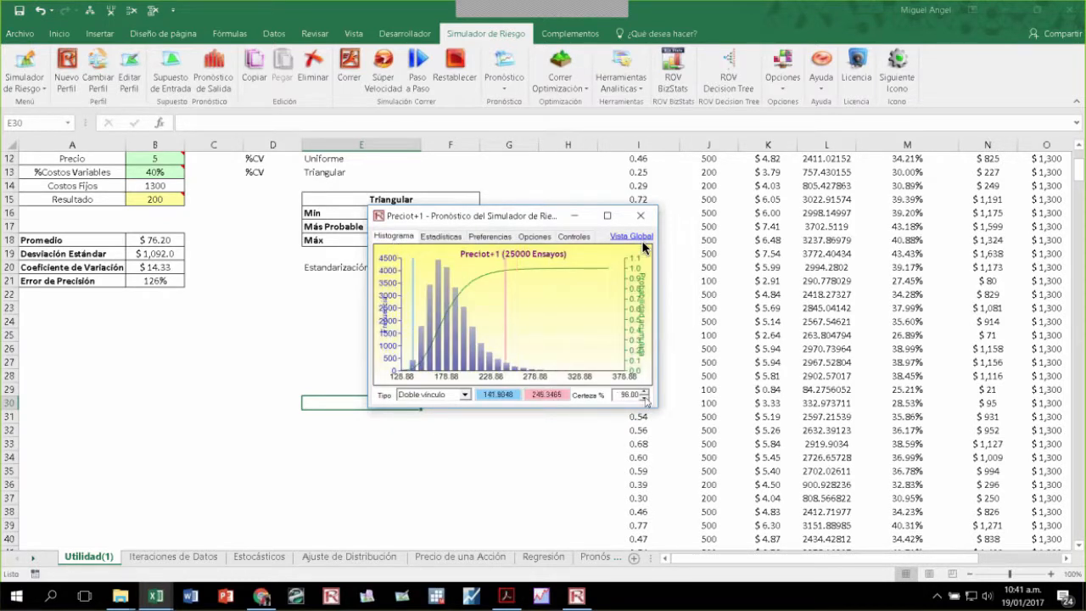
pyautogui.click(645, 398)
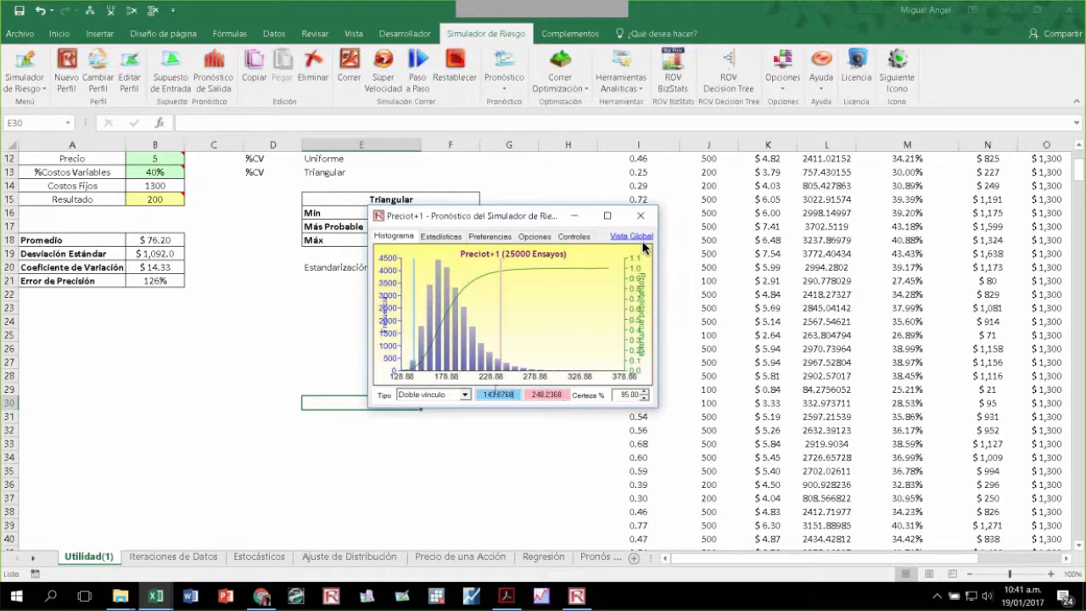
pyautogui.doubleClick(496, 395)
pyautogui.press('Tab')
pyautogui.click(641, 215)
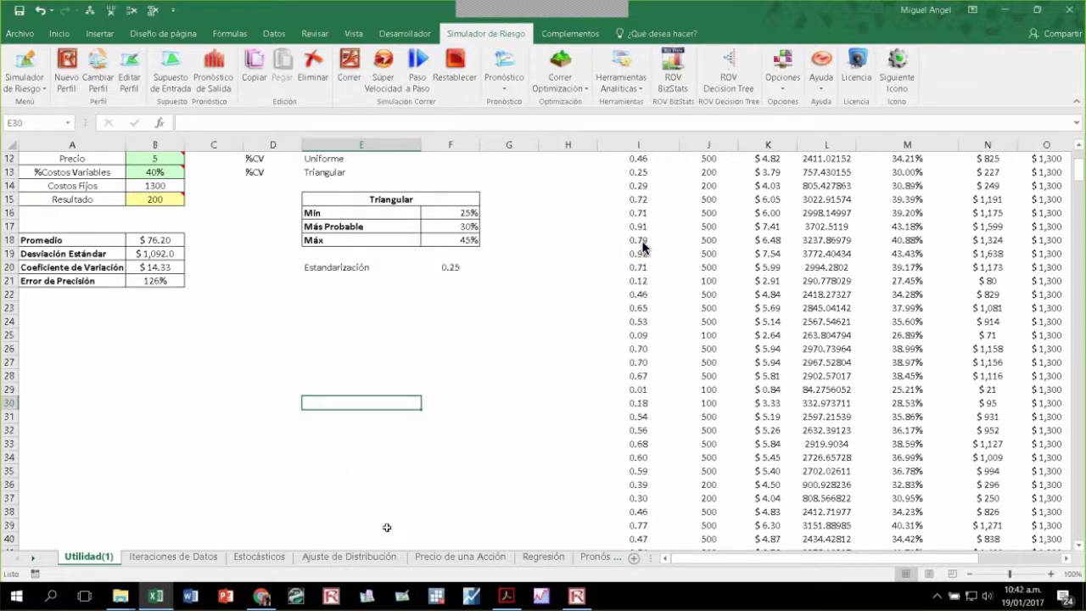
# Step: On the Pronóstico sheet, select the whole Retail and food services sales column including its header
pyautogui.click(594, 558)
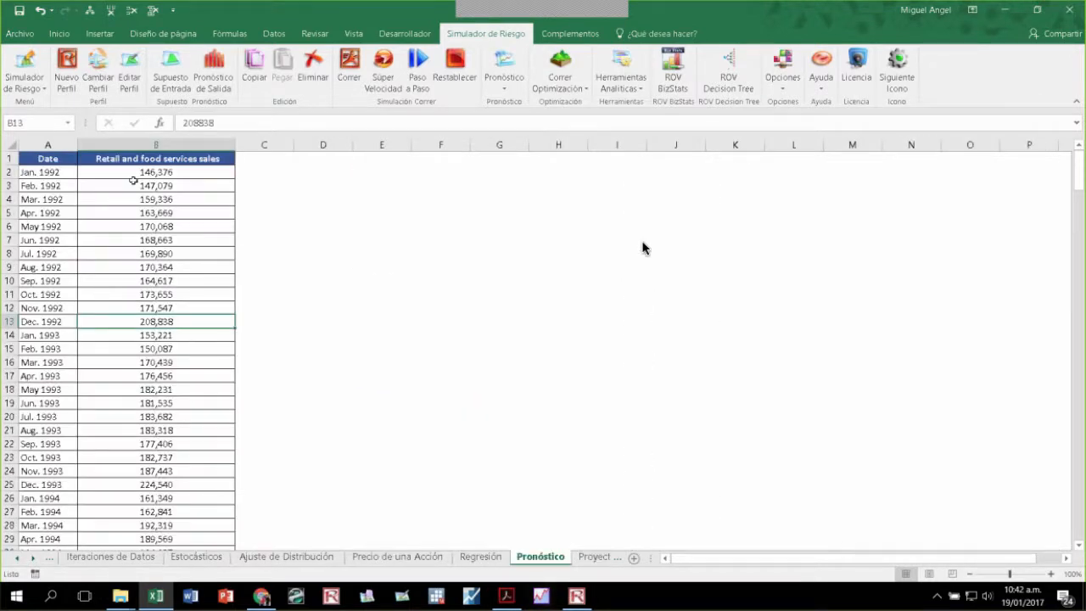
pyautogui.click(117, 173)
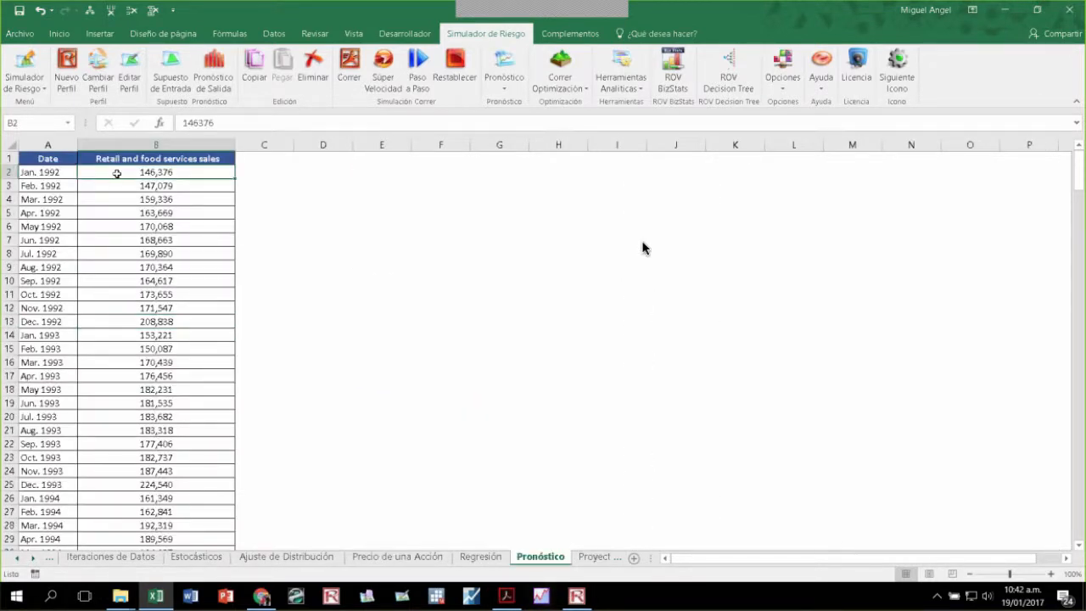
pyautogui.press('Left')
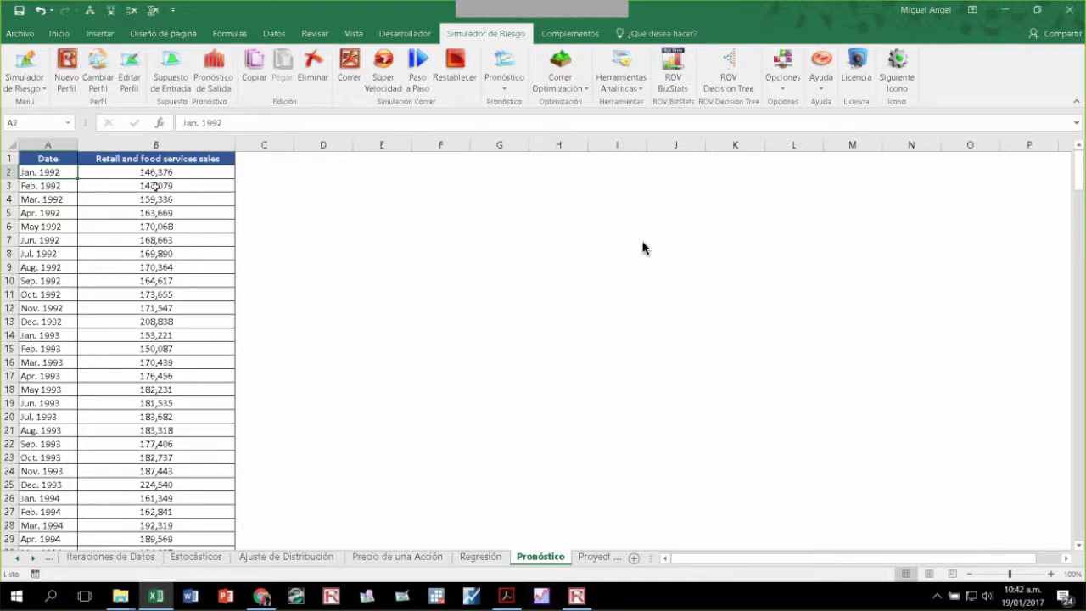
pyautogui.press('Right')
pyautogui.press('Up')
pyautogui.press('Down')
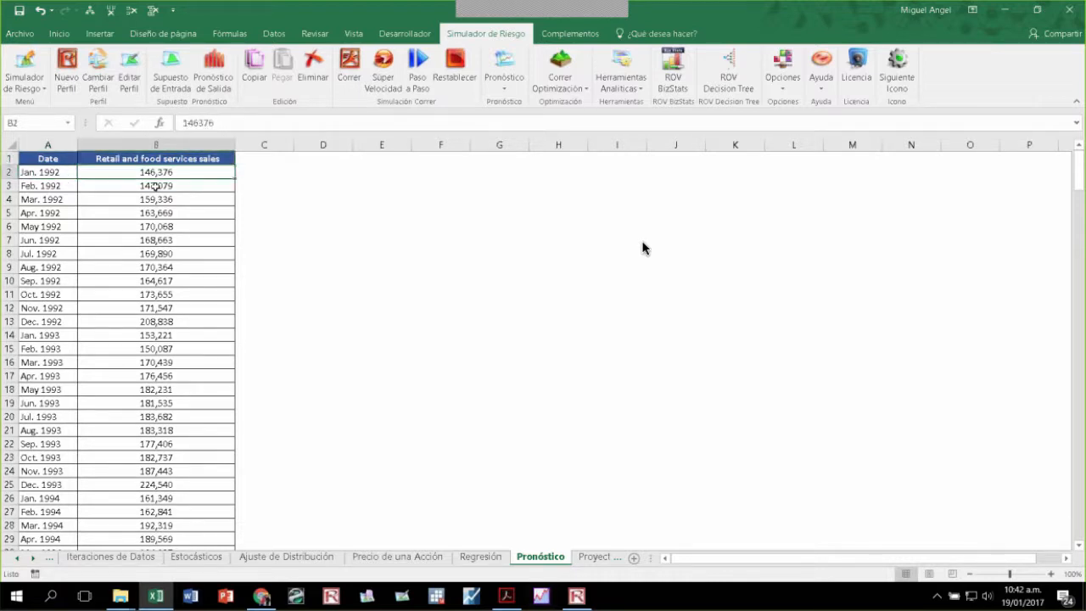
pyautogui.press('Up')
pyautogui.press('Down')
pyautogui.press('Up')
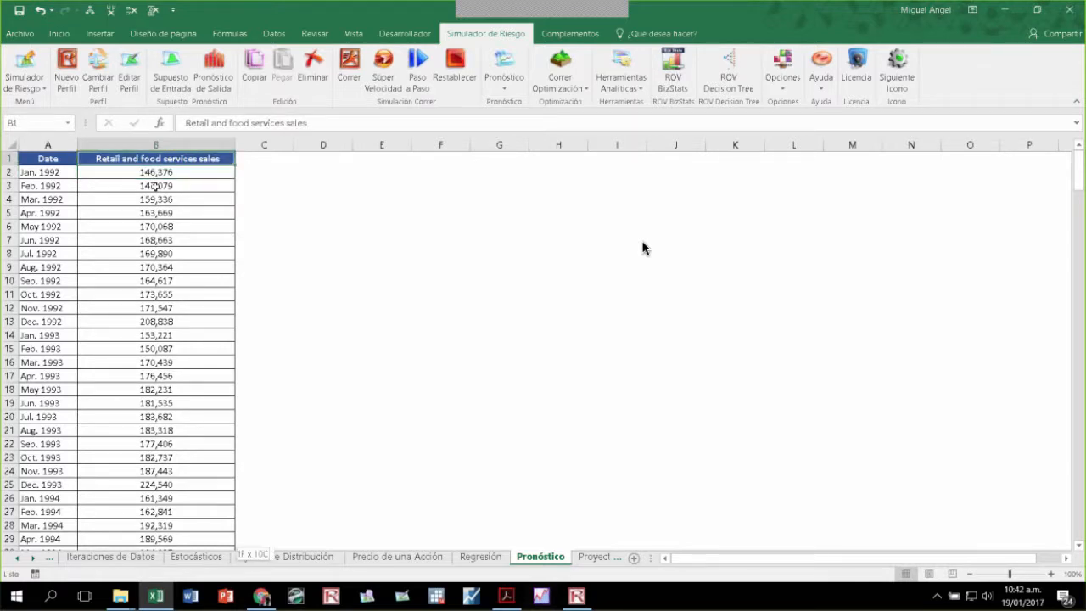
pyautogui.hotkey('ctrl', 'shift', 'Down')
# Step: Run a time series analysis with automatic model selection, seasonality Meses (12) and 12 forecast periods
pyautogui.click(514, 85)
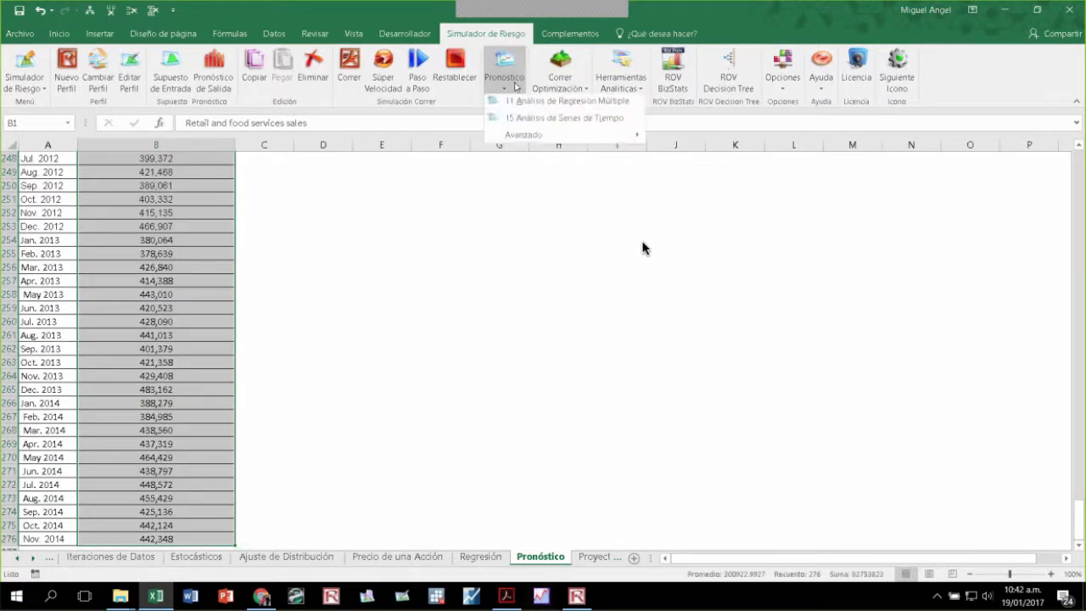
pyautogui.click(564, 118)
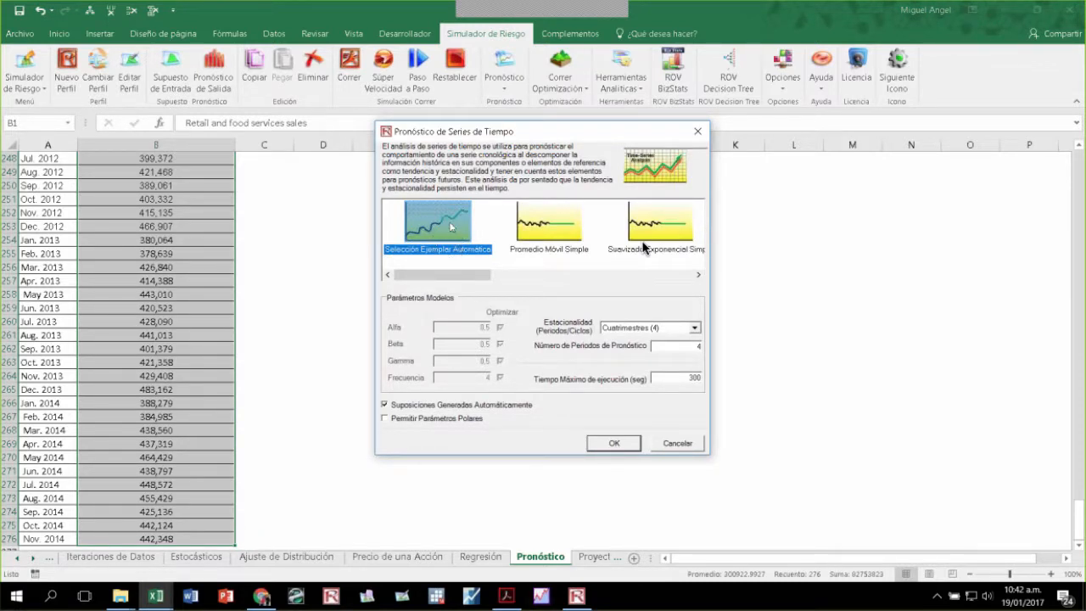
pyautogui.moveTo(471, 275); pyautogui.dragTo(428, 261)
pyautogui.click(695, 330)
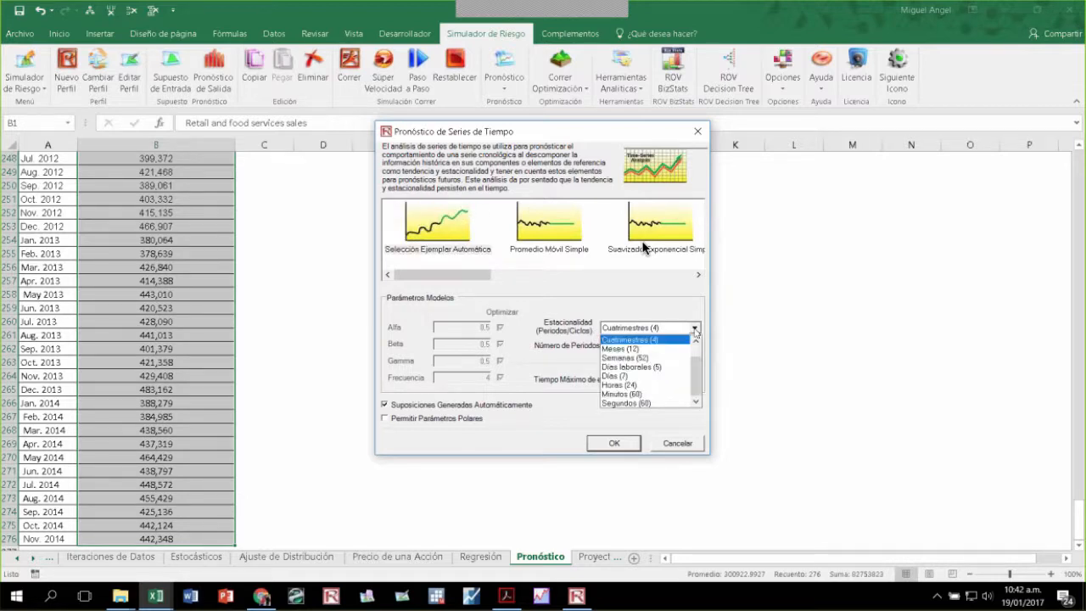
pyautogui.click(628, 349)
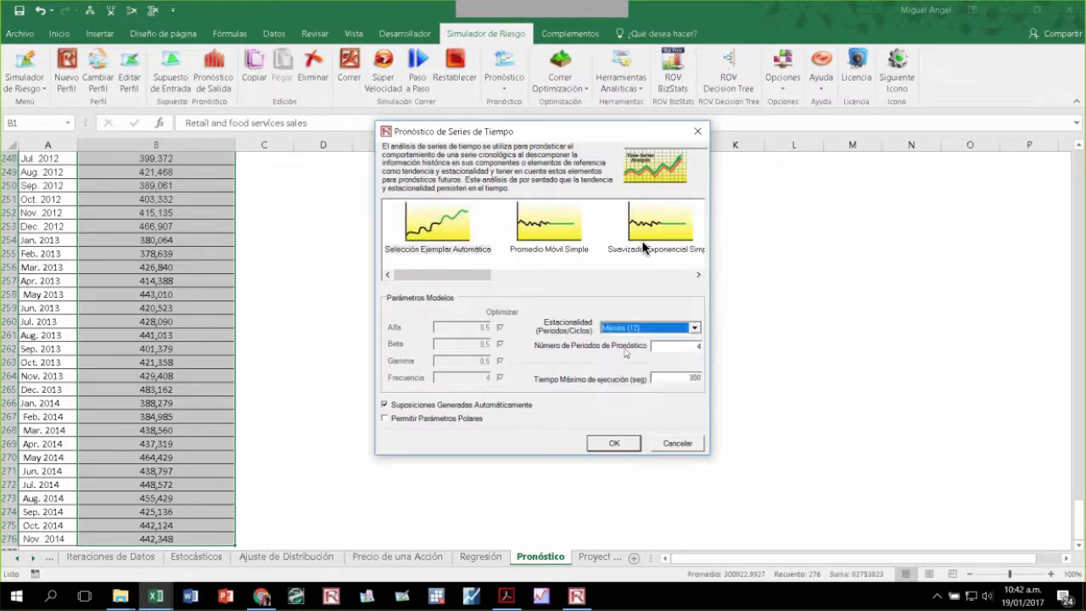
pyautogui.doubleClick(684, 346)
pyautogui.write('12')
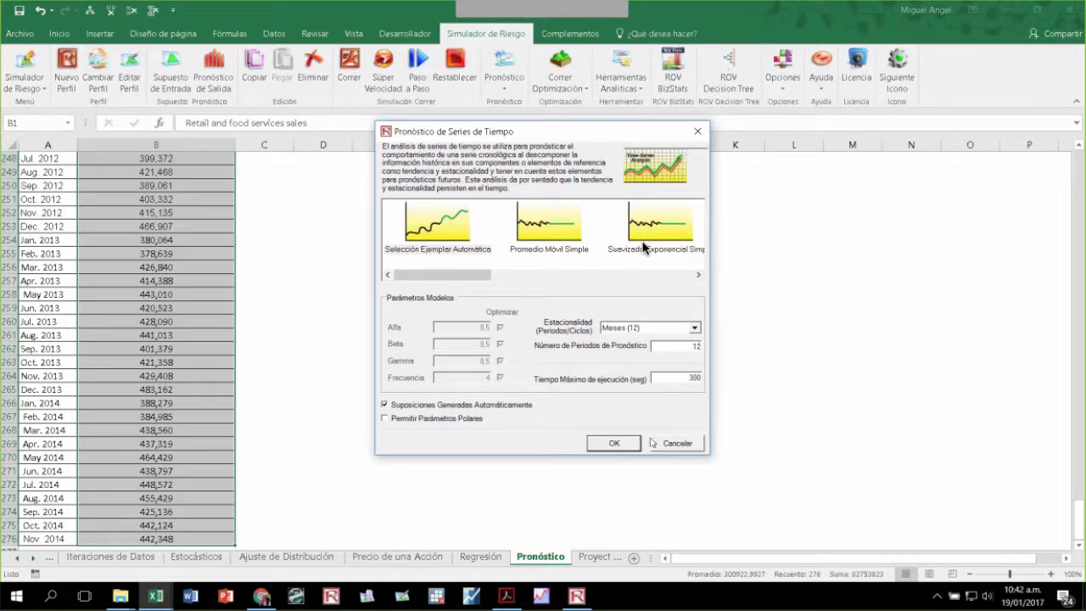
pyautogui.click(615, 444)
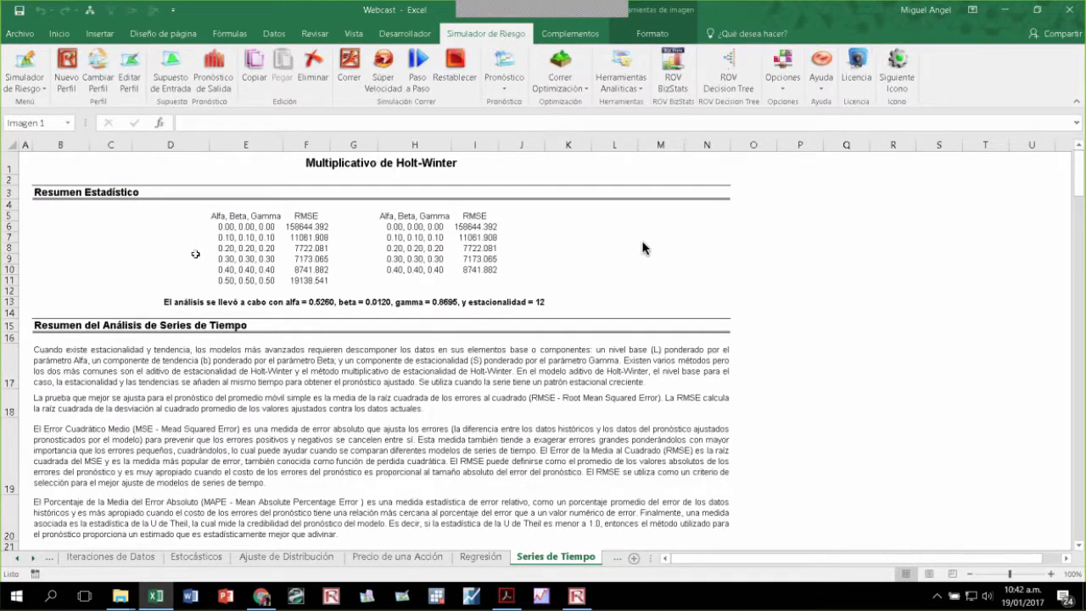
# Step: On the Metodologías sheet, examine the RMSE and U de Theil of the best-ranked model
pyautogui.click(33, 558)
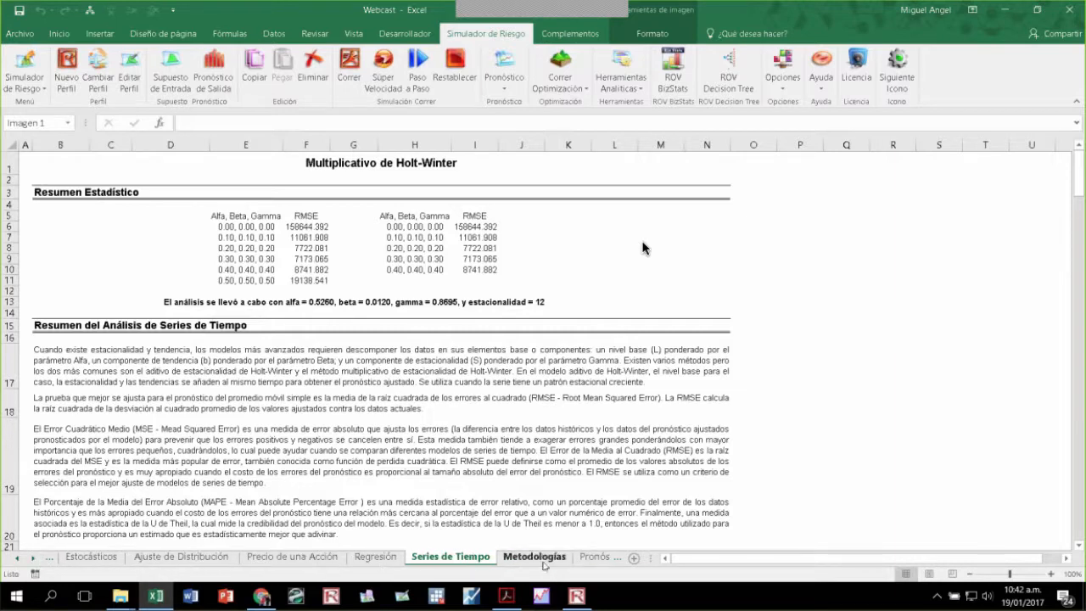
pyautogui.click(536, 556)
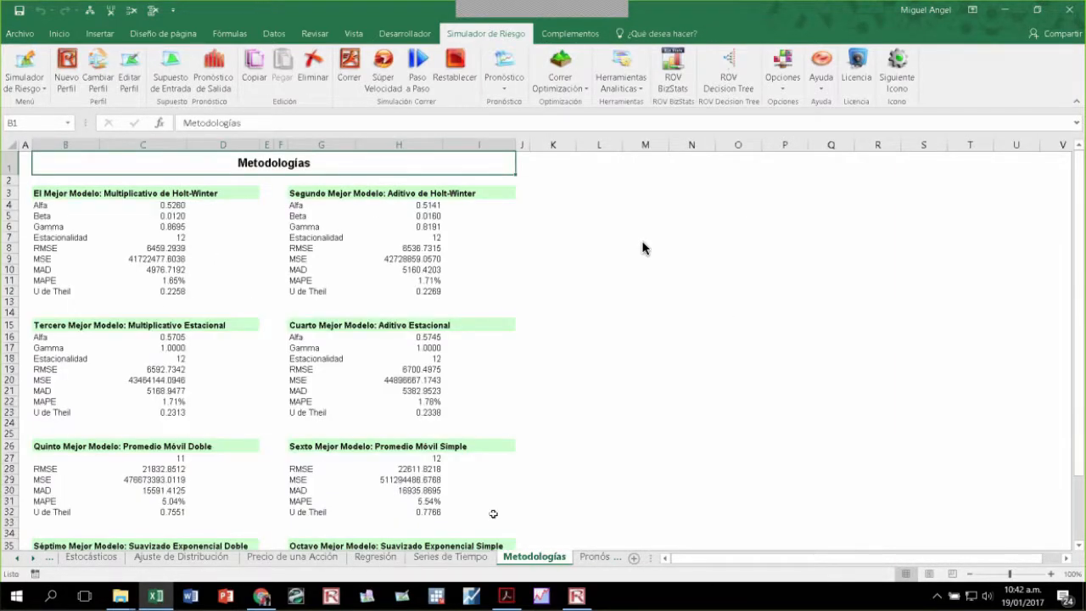
pyautogui.click(160, 196)
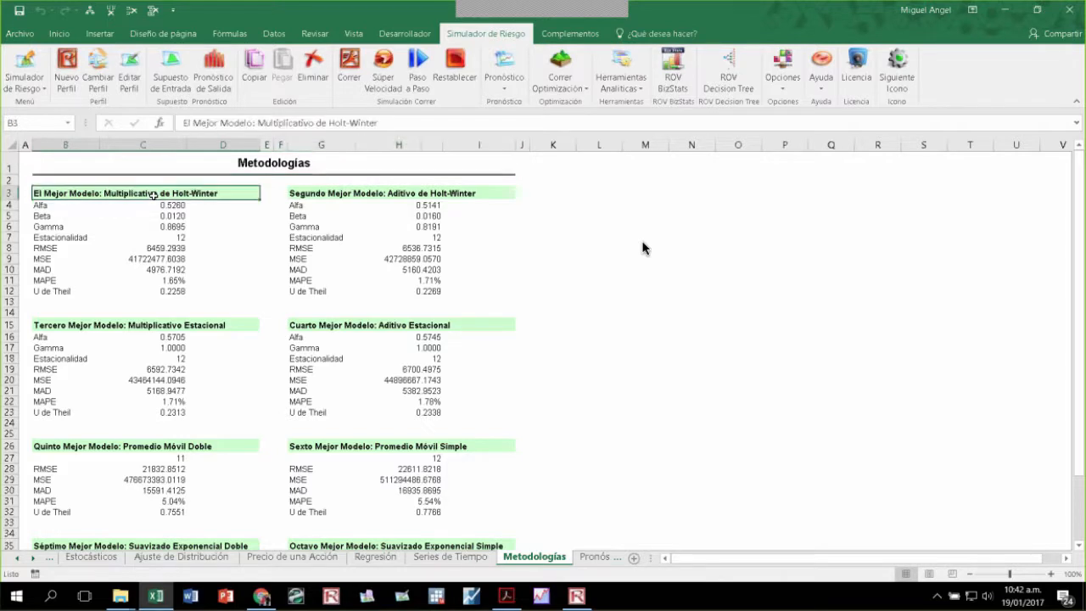
pyautogui.click(167, 248)
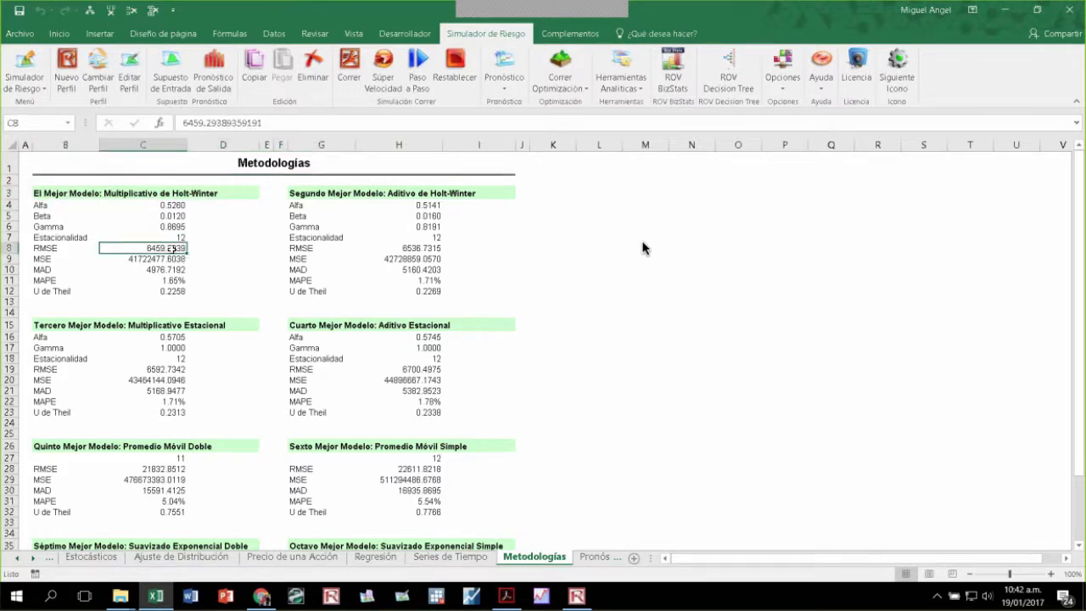
pyautogui.click(54, 247)
pyautogui.moveTo(54, 247); pyautogui.dragTo(171, 249)
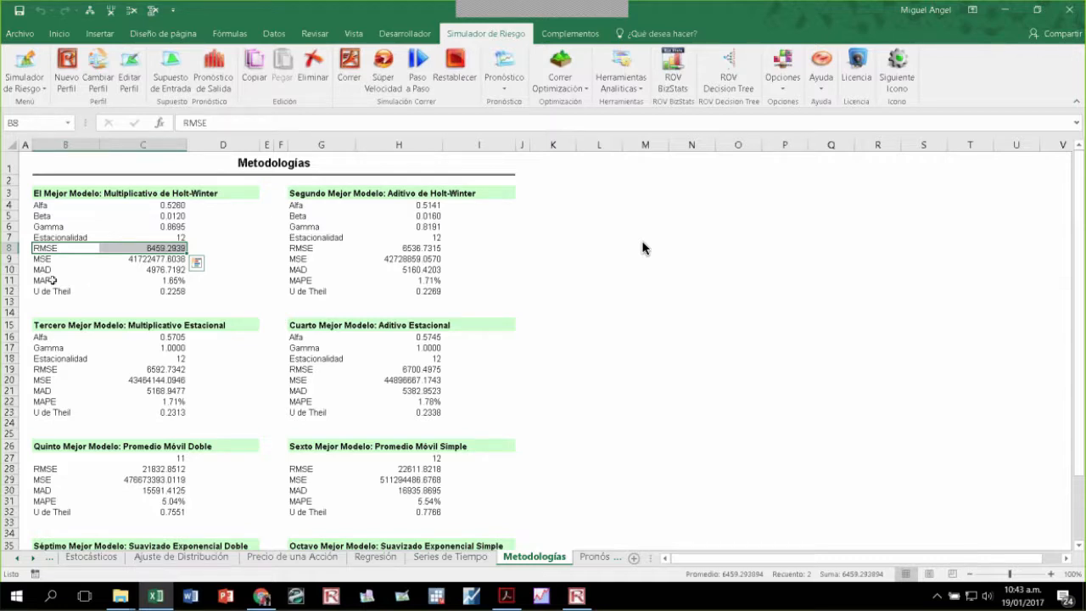
pyautogui.moveTo(42, 291); pyautogui.dragTo(159, 295)
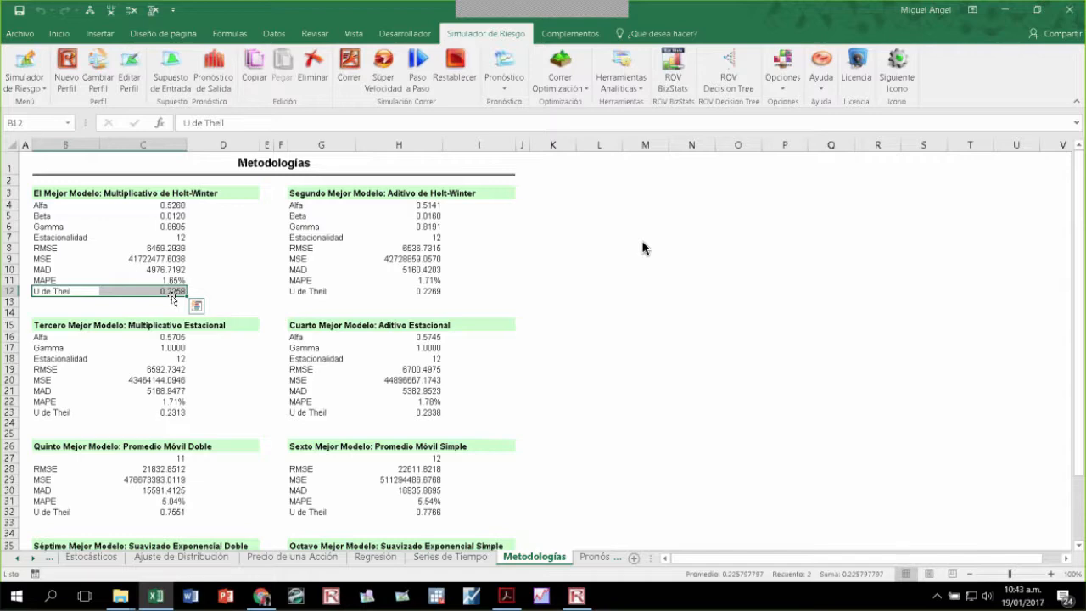
# Step: Examine the Real vs. Pronóstico chart on the Series de Tiempo sheet and go to the end of the forecast column
pyautogui.click(451, 557)
pyautogui.scroll(-10, 254, 306)
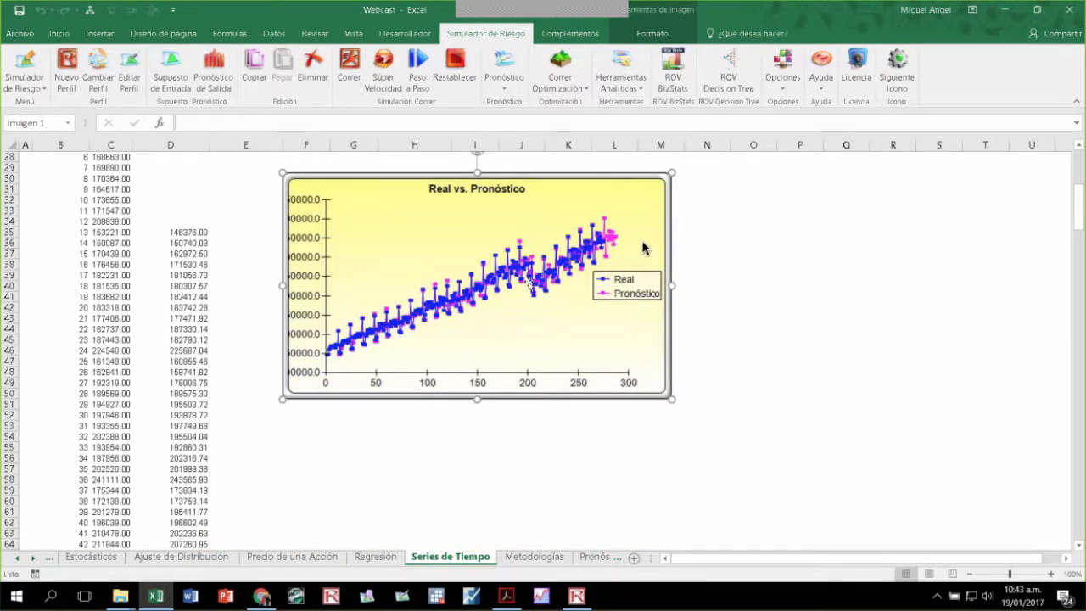
pyautogui.click(183, 395)
pyautogui.hotkey('ctrl', 'Down')
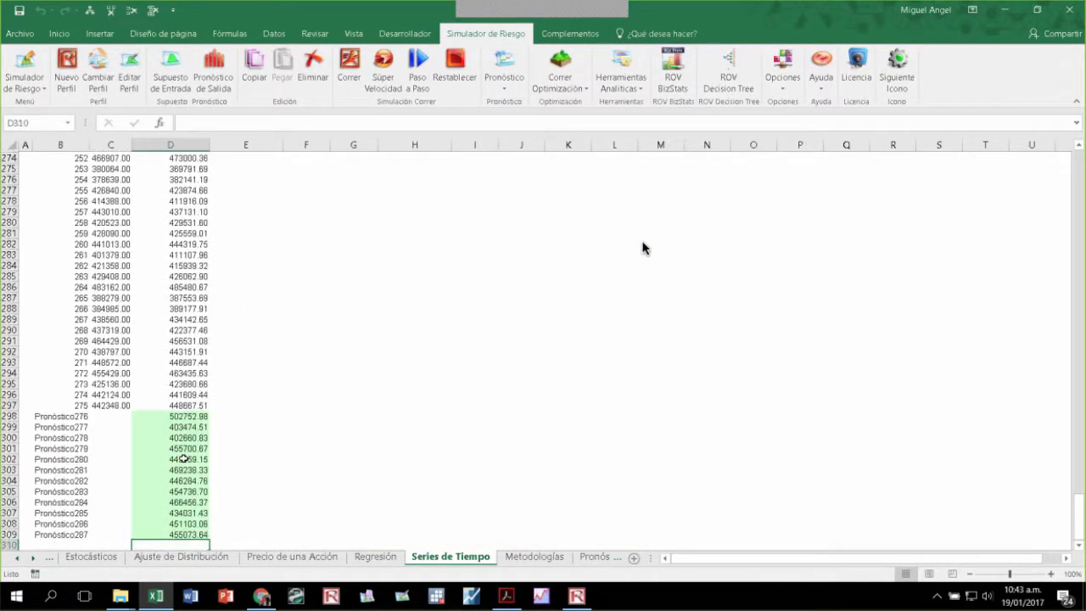
# Step: Examine the highlighted forecast values for periods Pronóstico276 to Pronóstico287, moving back and forth through the cells
pyautogui.press('Up')
pyautogui.press('Up')
pyautogui.press('Up')
pyautogui.press('Up')
pyautogui.press('Up')
pyautogui.press('Up')
pyautogui.press('Up')
pyautogui.press('Up')
pyautogui.press('Up')
pyautogui.press('Up')
pyautogui.press('Up')
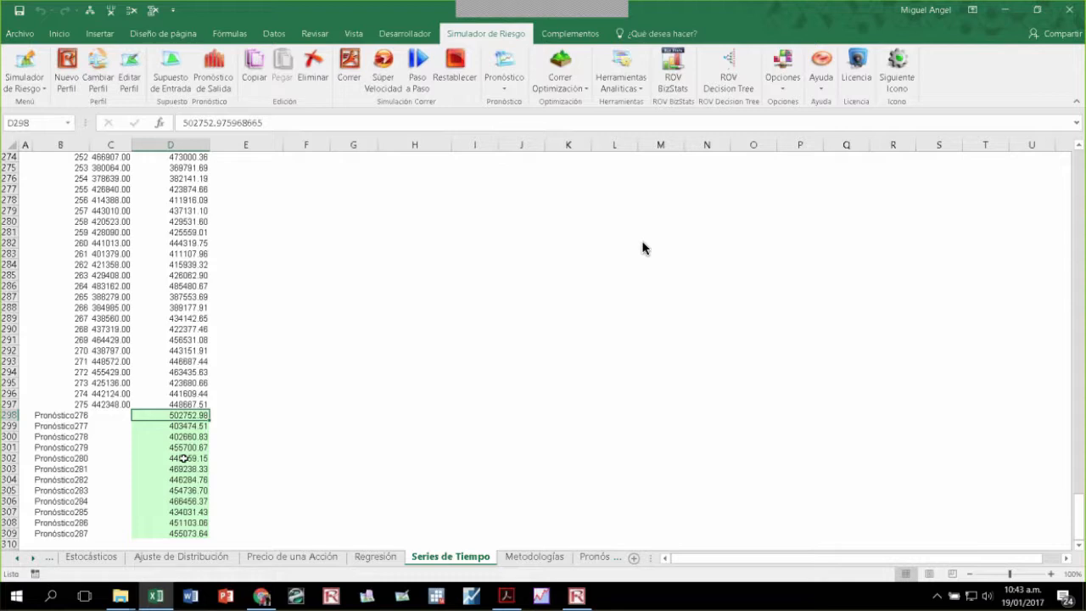
pyautogui.press('Down')
pyautogui.press('Down')
pyautogui.press('Down')
pyautogui.press('Down')
pyautogui.press('Down')
pyautogui.press('Up')
pyautogui.press('Up')
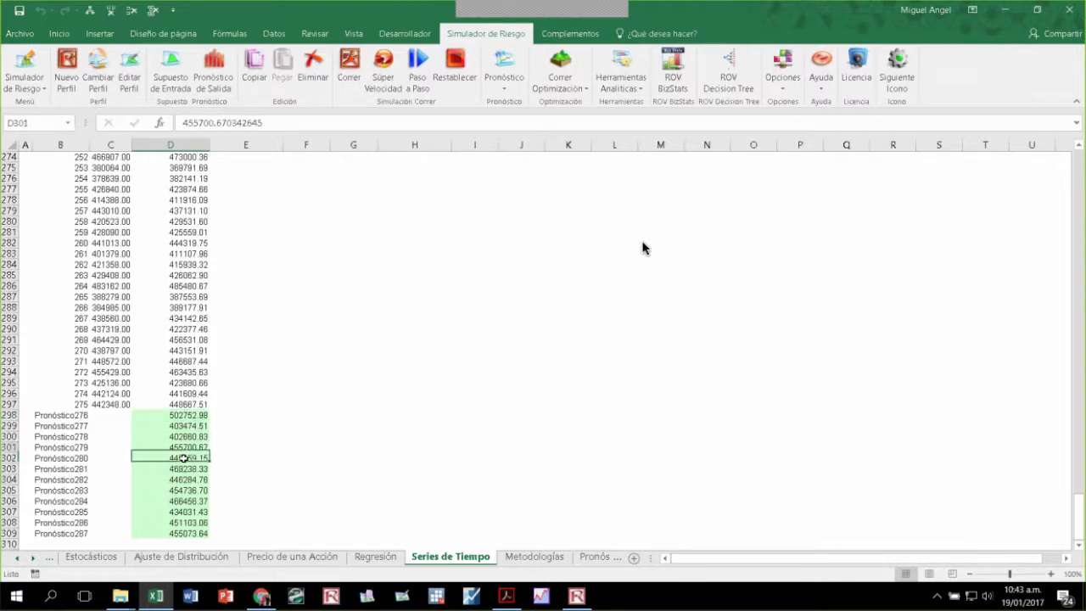
pyautogui.press('Up')
pyautogui.press('Up')
pyautogui.press('Up')
pyautogui.click(170, 446)
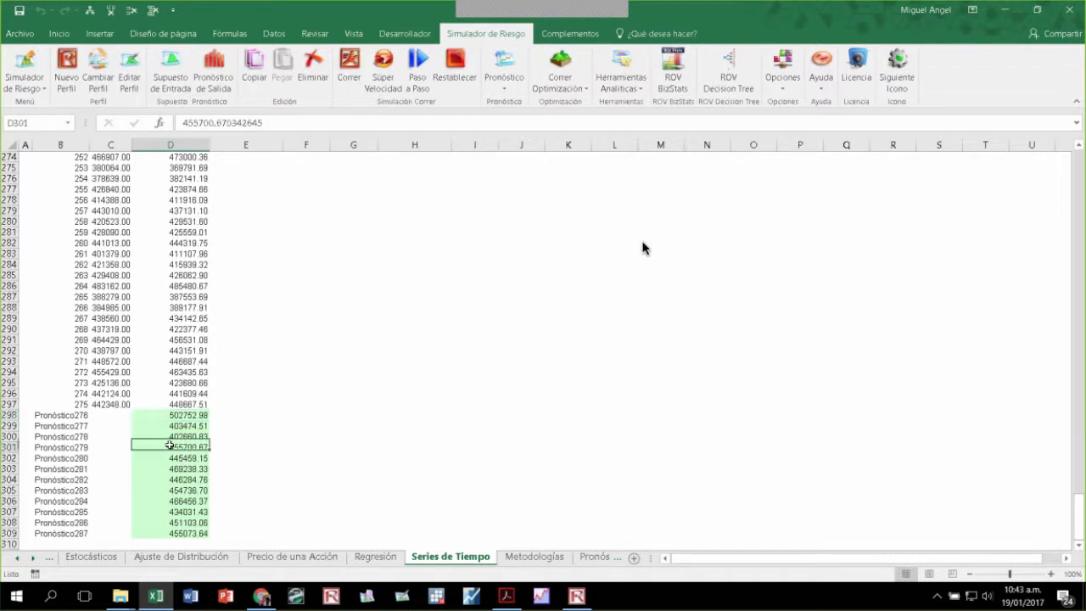
pyautogui.click(165, 415)
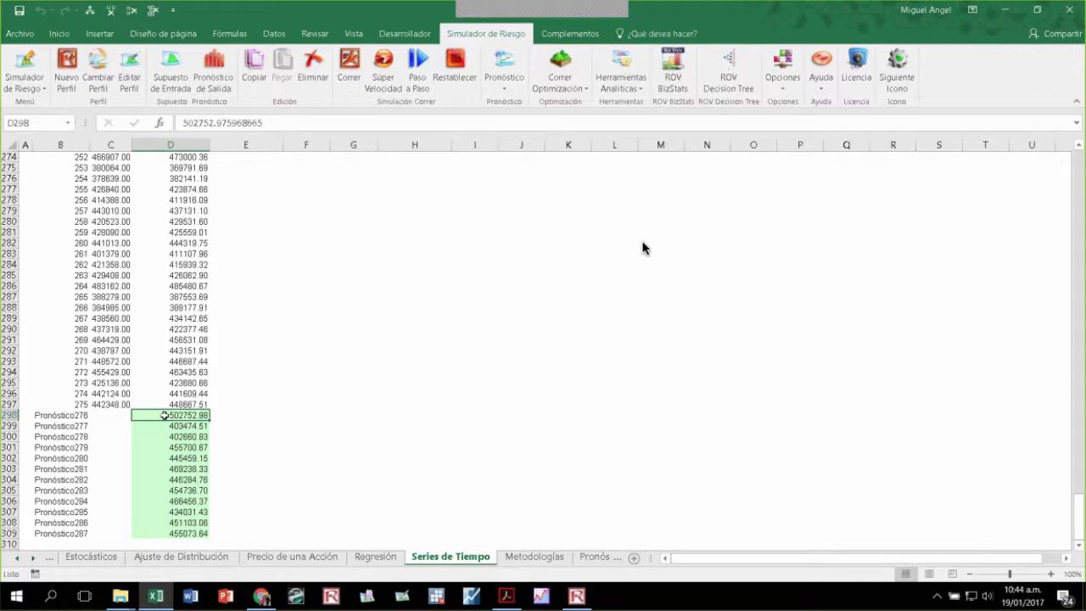
pyautogui.press('Down')
pyautogui.press('Down')
pyautogui.press('Down')
pyautogui.press('Down')
pyautogui.press('Down')
pyautogui.press('Down')
pyautogui.press('Down')
pyautogui.press('Down')
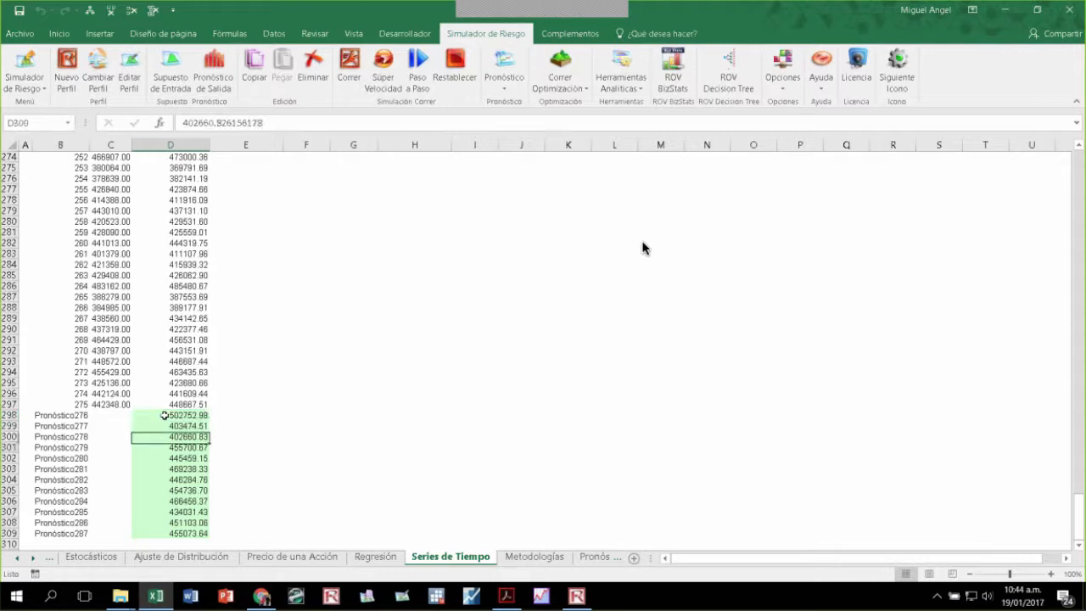
pyautogui.press('Up')
pyautogui.press('Up')
pyautogui.press('Up')
pyautogui.press('Up')
pyautogui.press('Up')
pyautogui.press('Up')
pyautogui.press('Up')
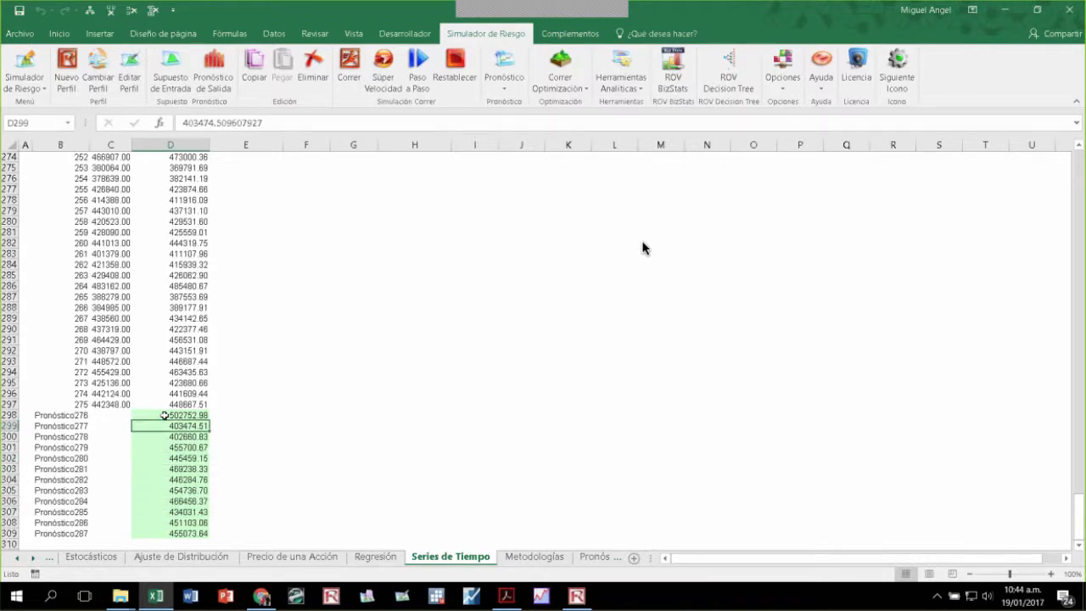
# Step: On the Optimización Estocástica sheet, examine the historical price columns of CENCOSUD, FALABELLA, RIPLEY and GASCO
pyautogui.click(34, 560)
pyautogui.click(34, 560)
pyautogui.click(34, 560)
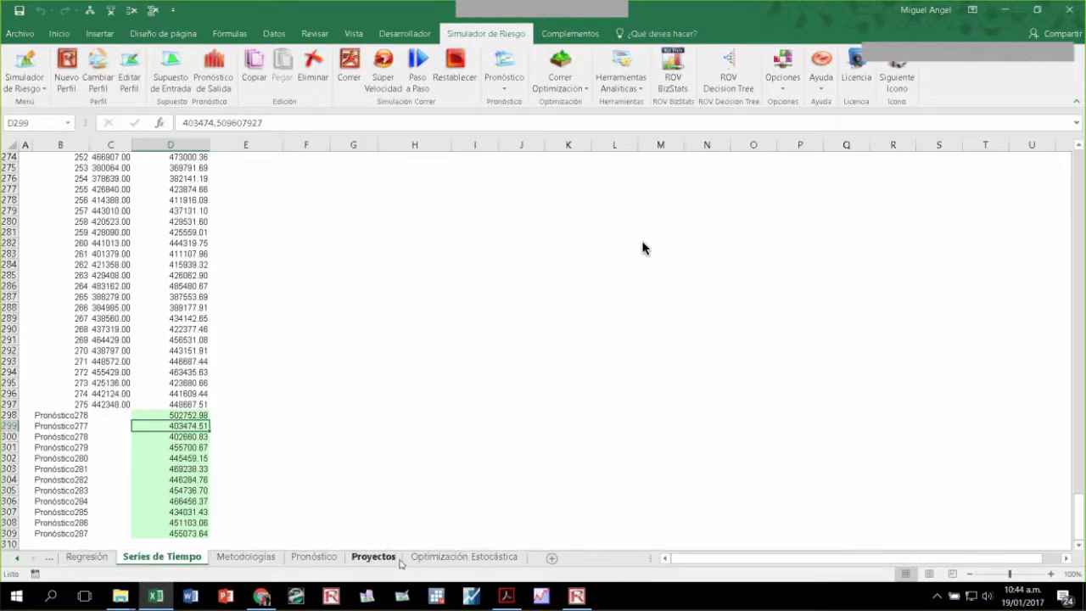
pyautogui.click(458, 557)
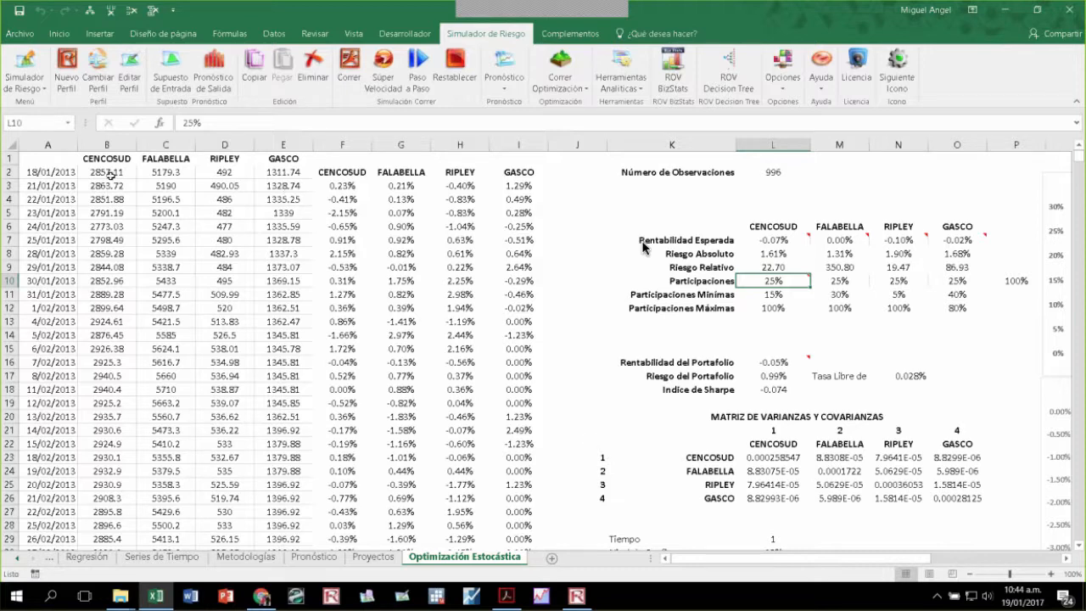
pyautogui.moveTo(109, 173); pyautogui.dragTo(111, 243)
pyautogui.moveTo(106, 160); pyautogui.dragTo(280, 160)
pyautogui.click(107, 227)
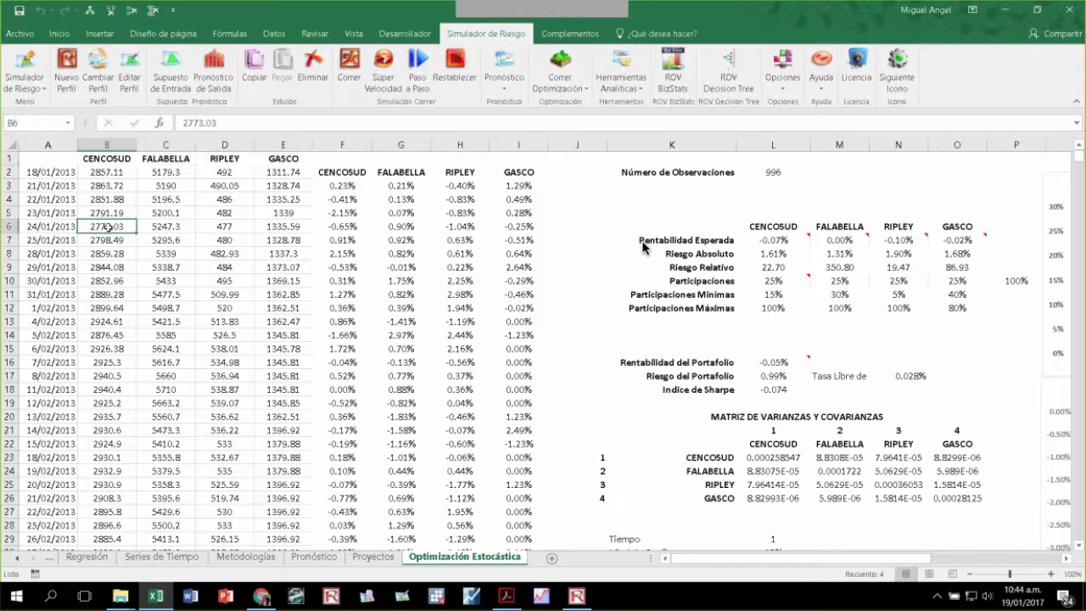
pyautogui.click(107, 159)
pyautogui.click(165, 159)
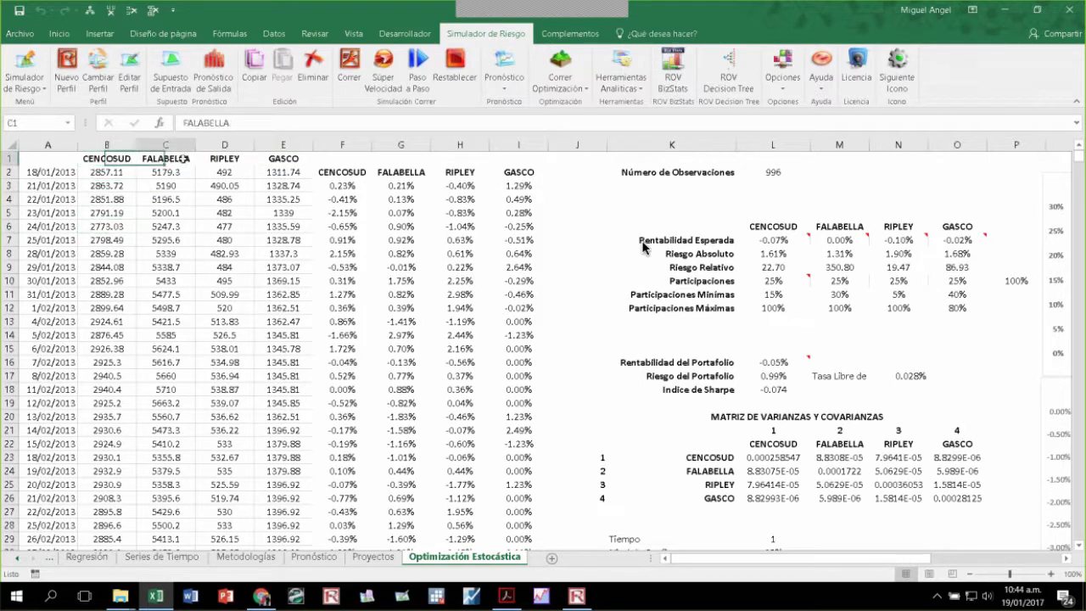
pyautogui.click(224, 159)
pyautogui.click(284, 160)
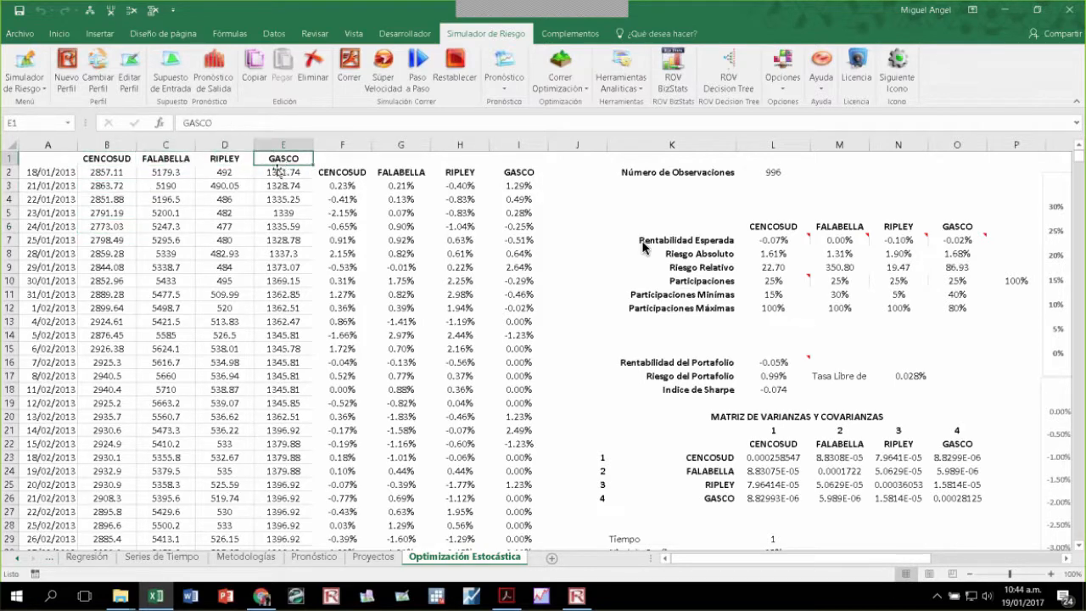
# Step: Switch the active simulation profile to the one containing the stock portfolio's assumptions, decisions and forecast
pyautogui.click(103, 175)
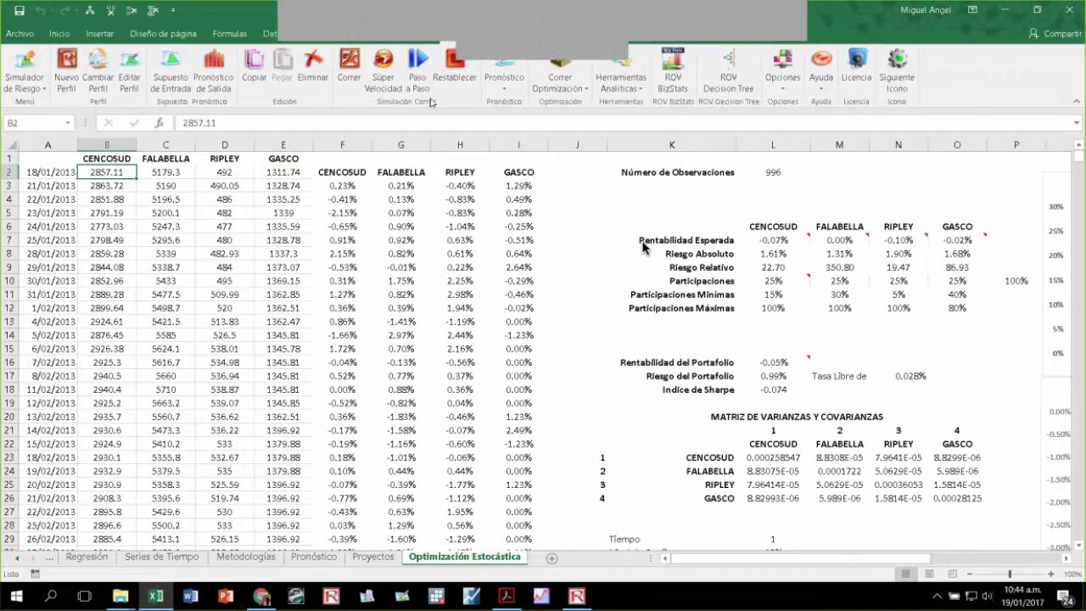
pyautogui.click(99, 69)
pyautogui.doubleClick(418, 244)
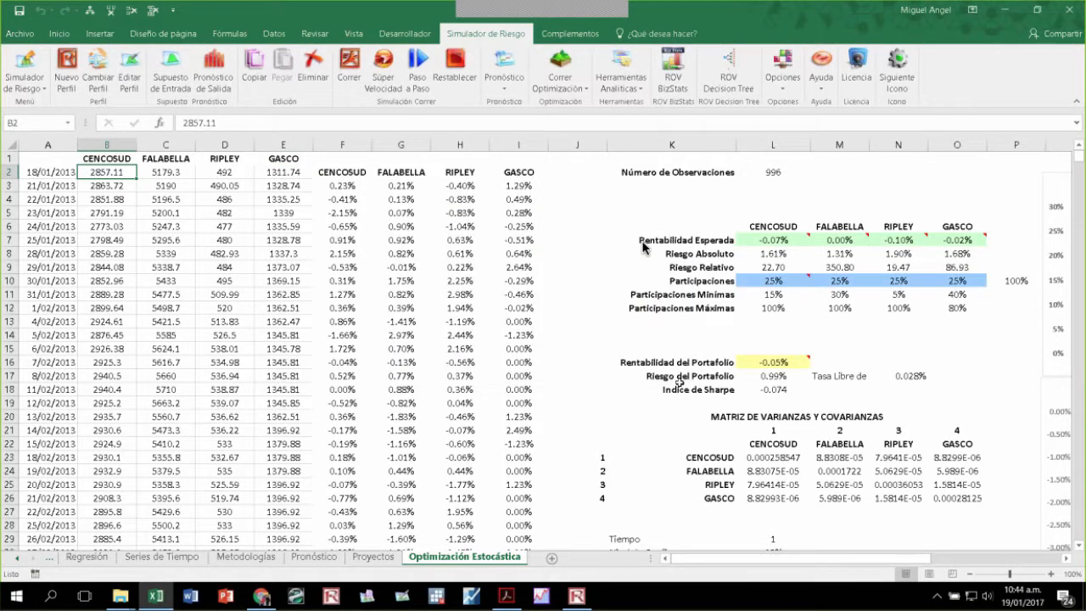
# Step: Examine the portfolio model's prices, daily returns, risk figures, variance-covariance matrix and the Participaciones row with its charts
pyautogui.moveTo(102, 196); pyautogui.dragTo(327, 203)
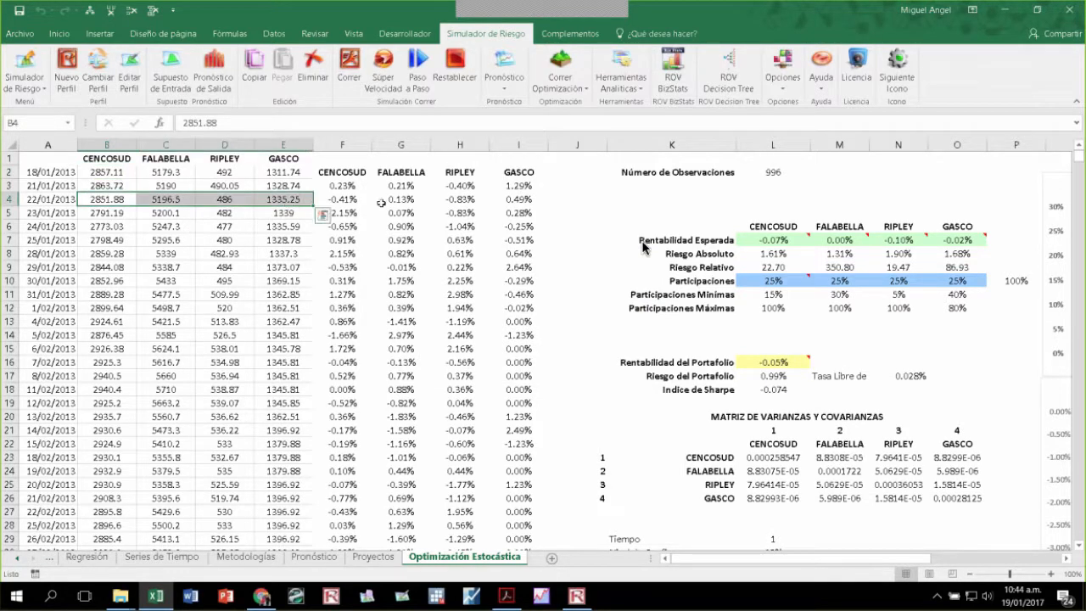
pyautogui.click(340, 200)
pyautogui.moveTo(461, 200); pyautogui.dragTo(522, 201)
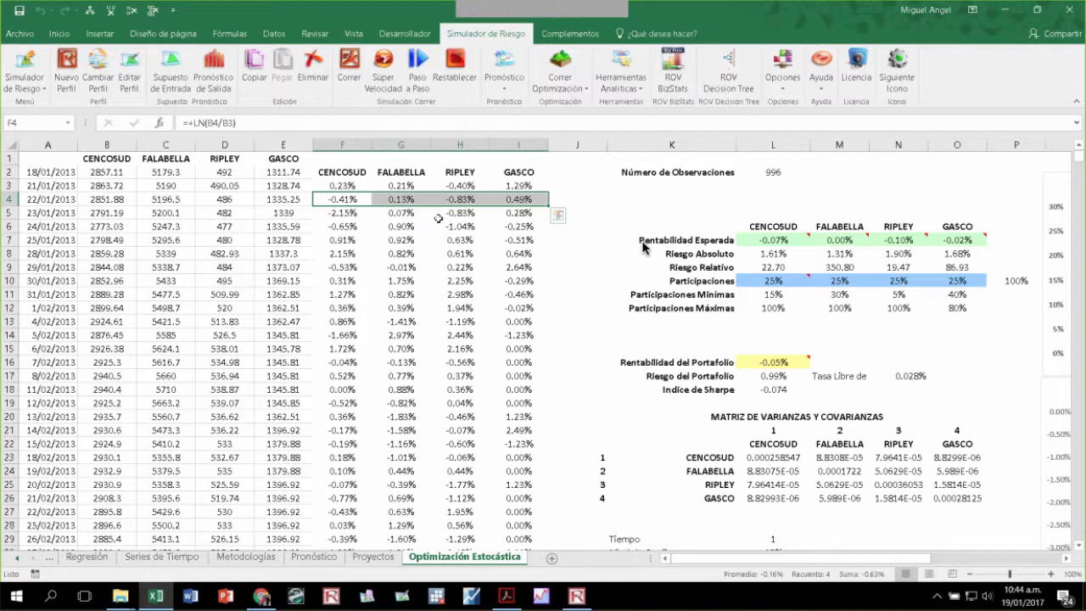
pyautogui.moveTo(747, 243); pyautogui.dragTo(757, 263)
pyautogui.scroll(-1, 801, 377)
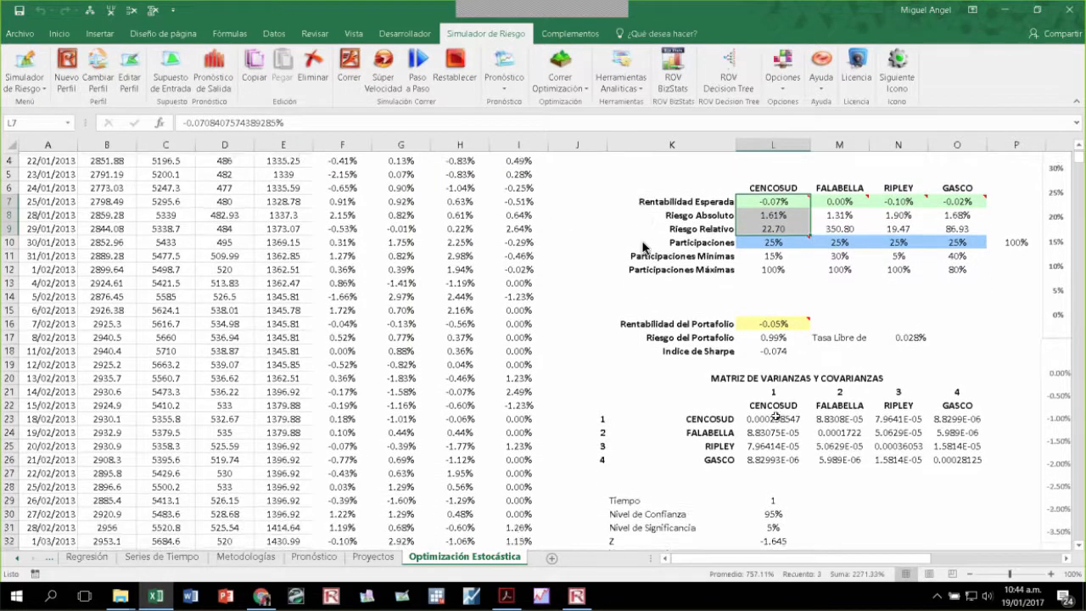
pyautogui.moveTo(776, 416); pyautogui.dragTo(945, 455)
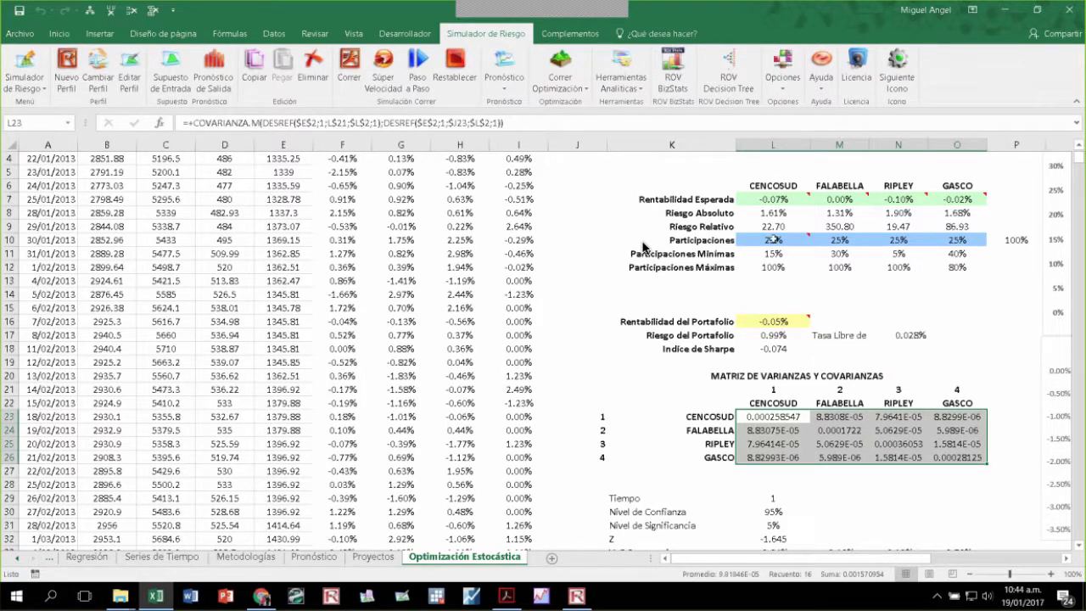
pyautogui.moveTo(774, 240); pyautogui.dragTo(976, 241)
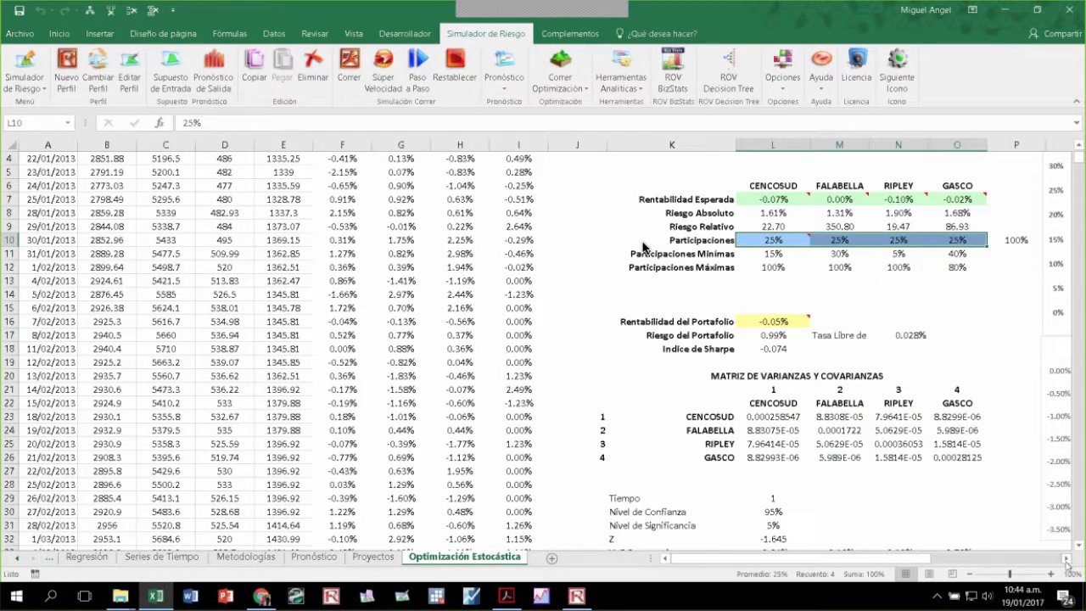
pyautogui.hscroll(6, 643, 246)
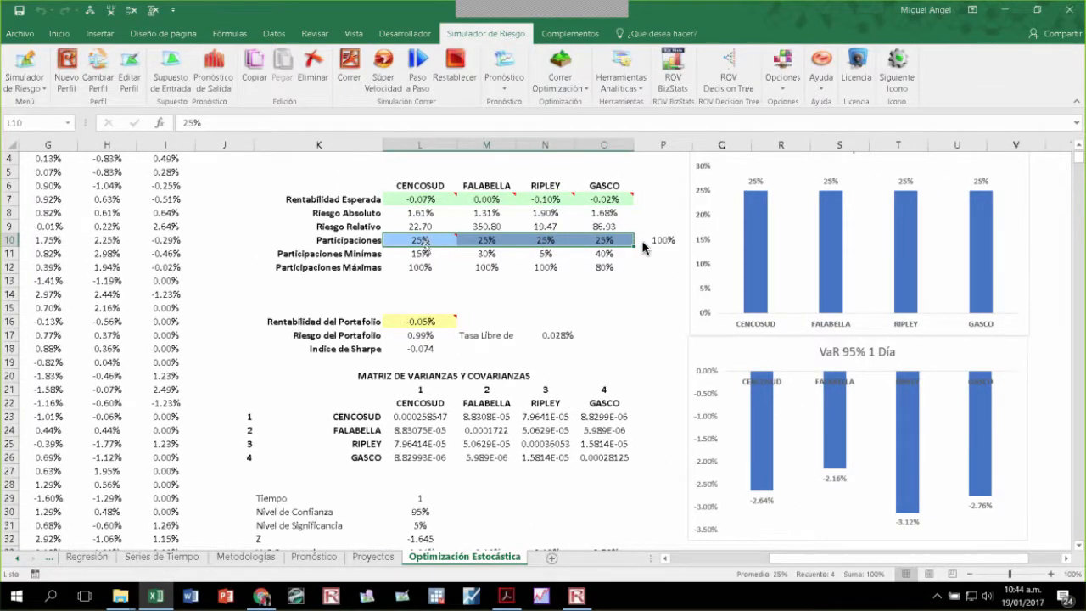
# Step: Open the optimization summary for the Indice de Sharpe cell L18 and review its maximization objective and the available optimization methods
pyautogui.click(416, 349)
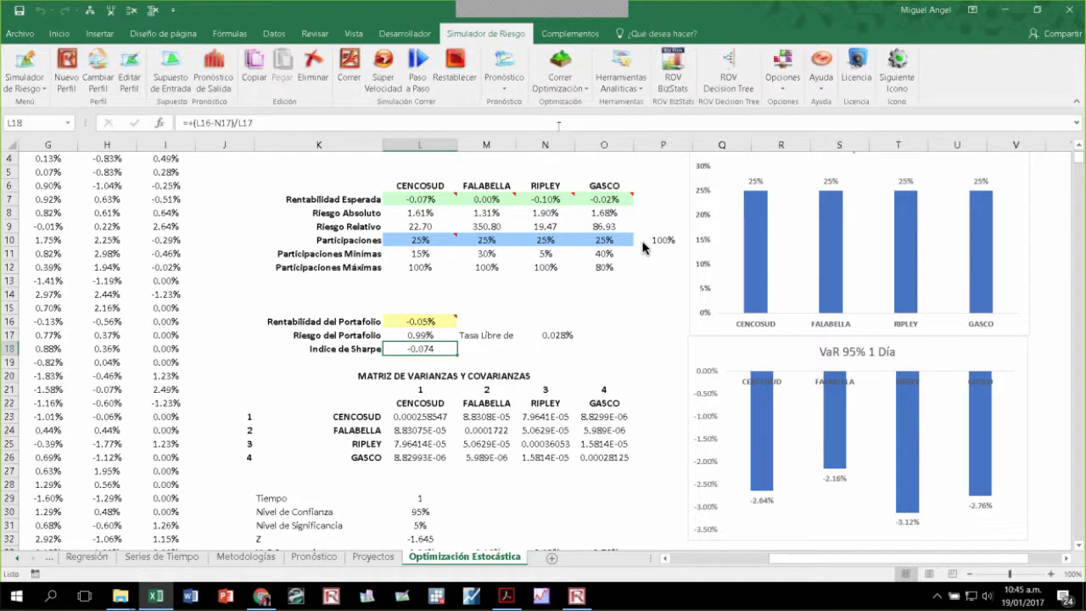
pyautogui.click(566, 86)
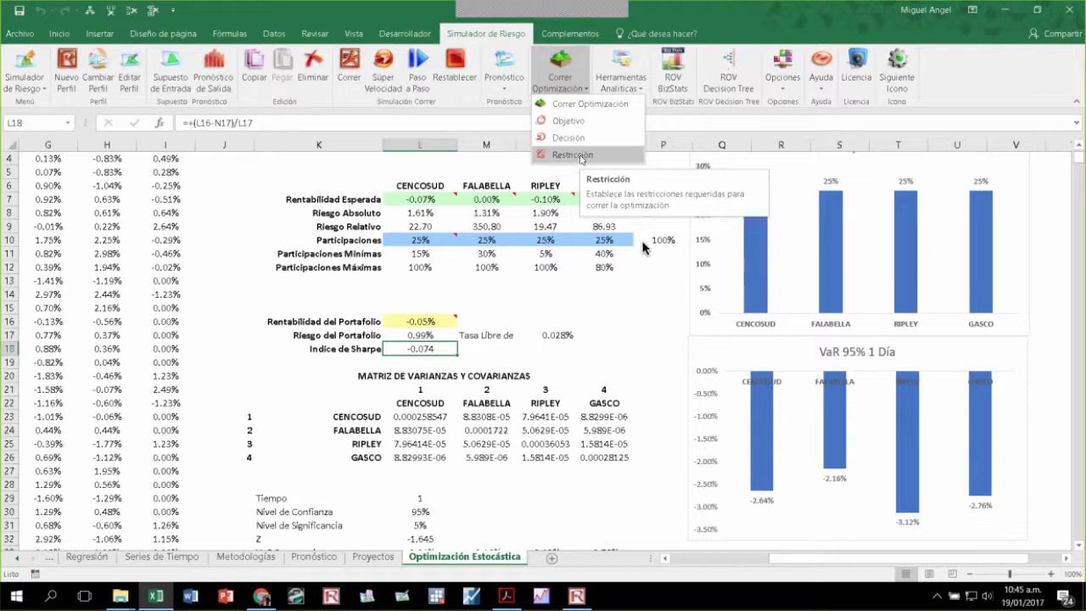
pyautogui.click(573, 155)
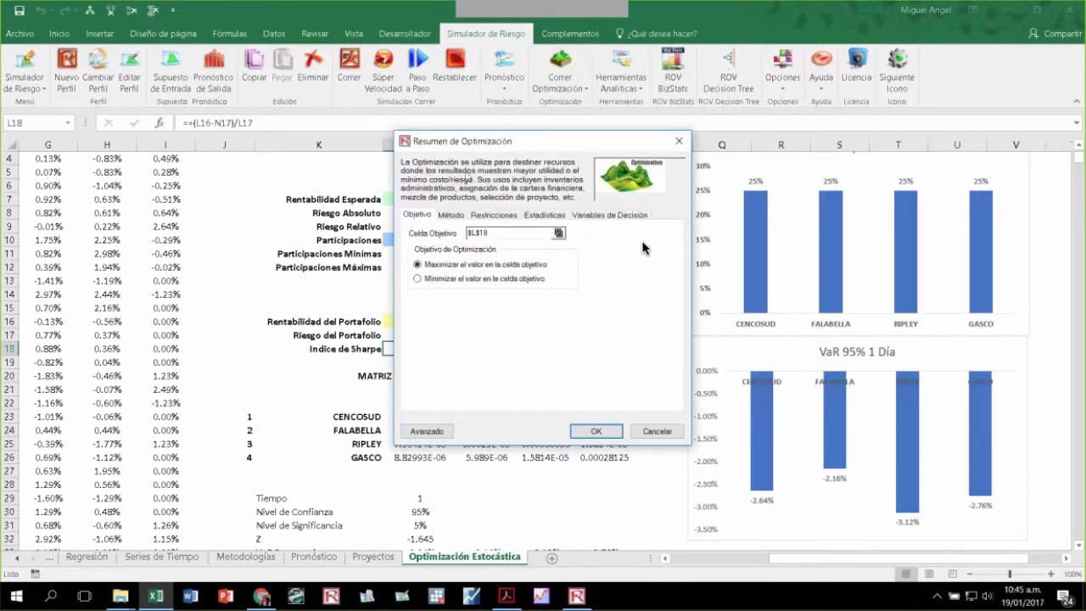
pyautogui.hotkey('ctrl', 'Tab')
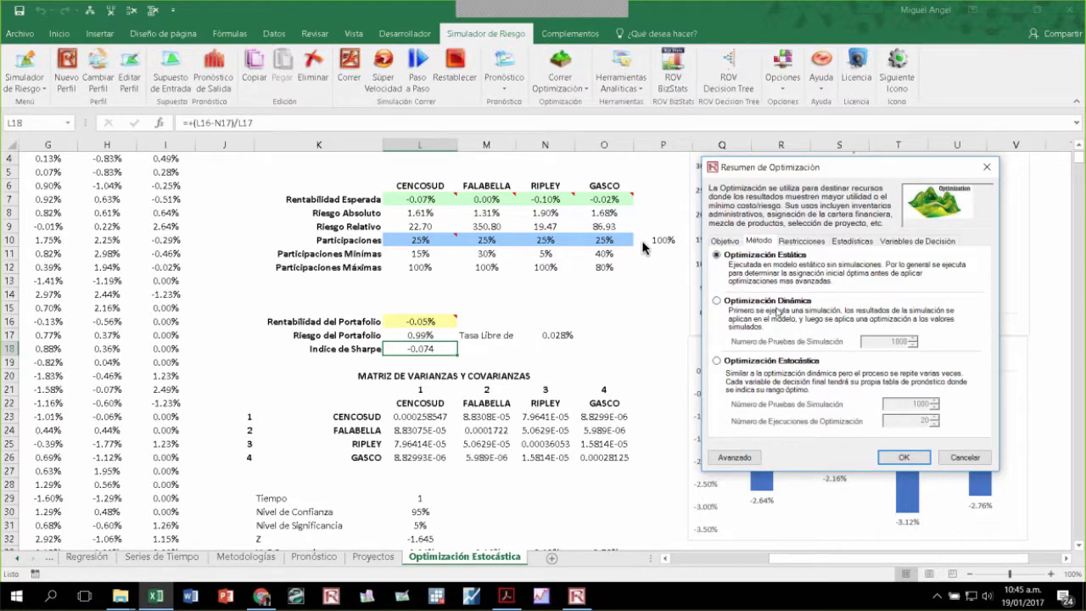
# Step: Check the CENCOSUD expected-return assumption, step through several single simulation trials of the portfolio, and reset the simulation
pyautogui.click(422, 200)
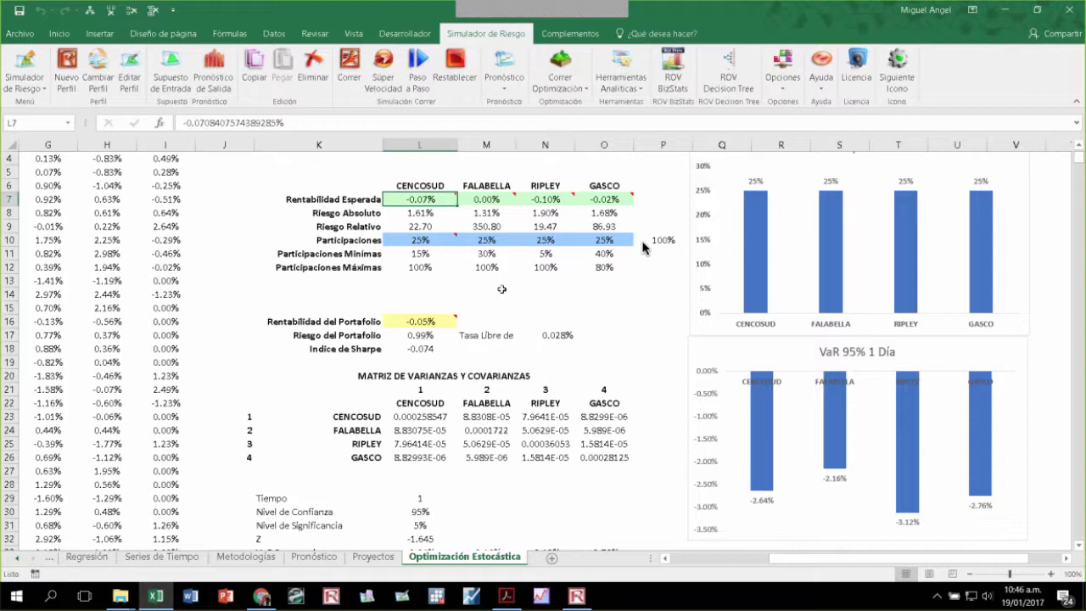
pyautogui.moveTo(434, 197)
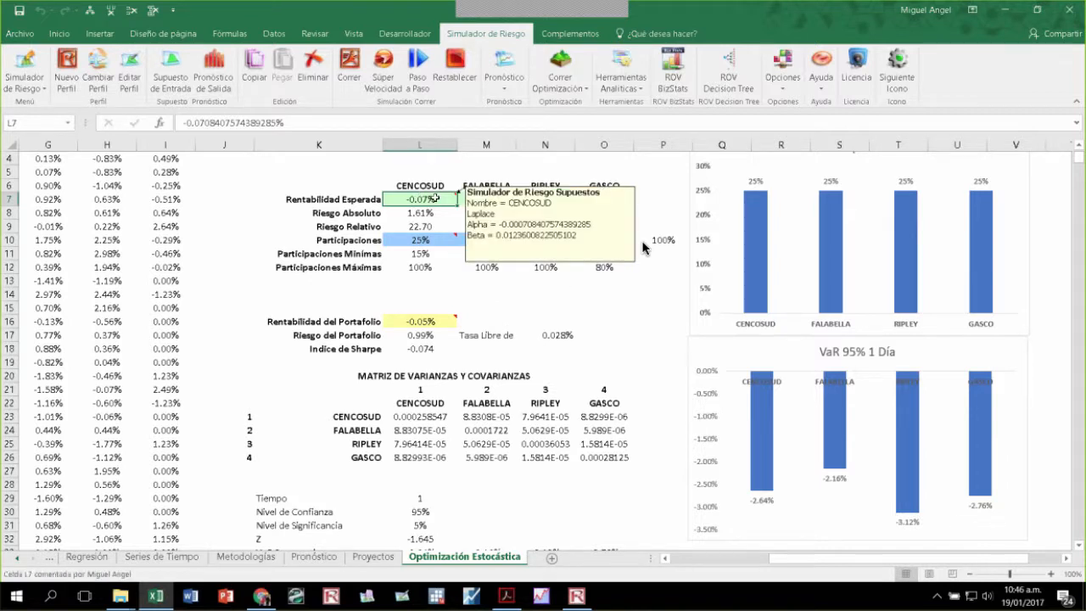
pyautogui.click(417, 68)
pyautogui.click(417, 68)
pyautogui.click(418, 68)
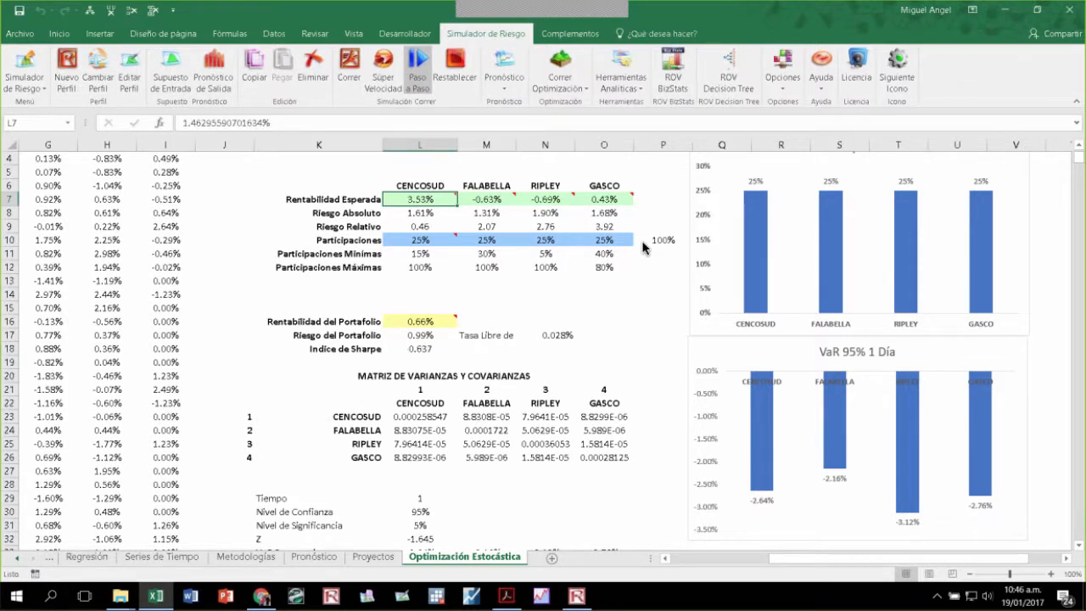
pyautogui.click(418, 72)
pyautogui.click(418, 72)
pyautogui.click(419, 72)
pyautogui.click(418, 73)
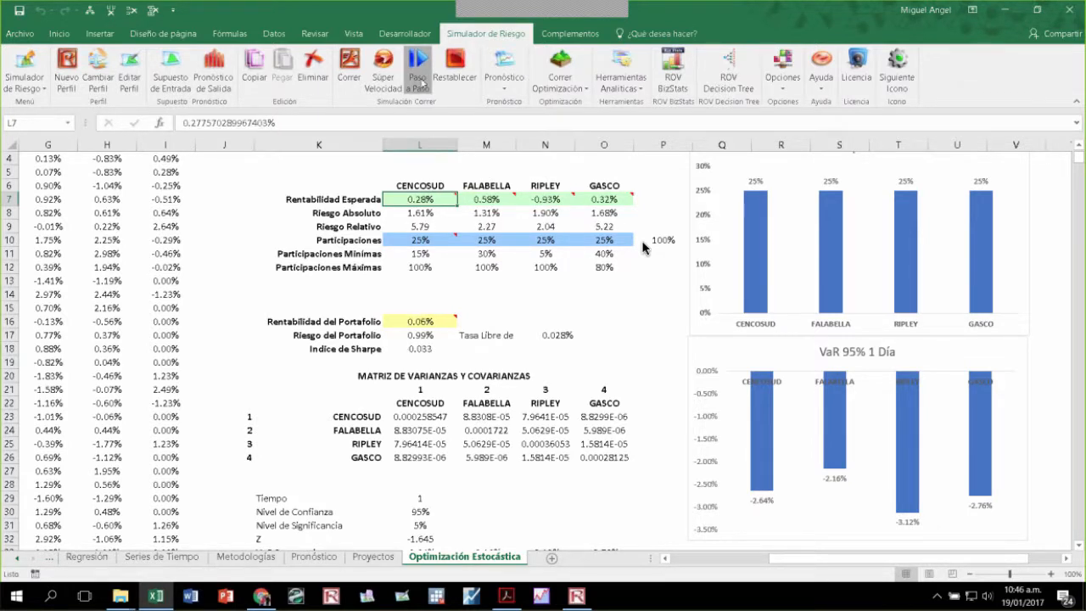
pyautogui.click(462, 72)
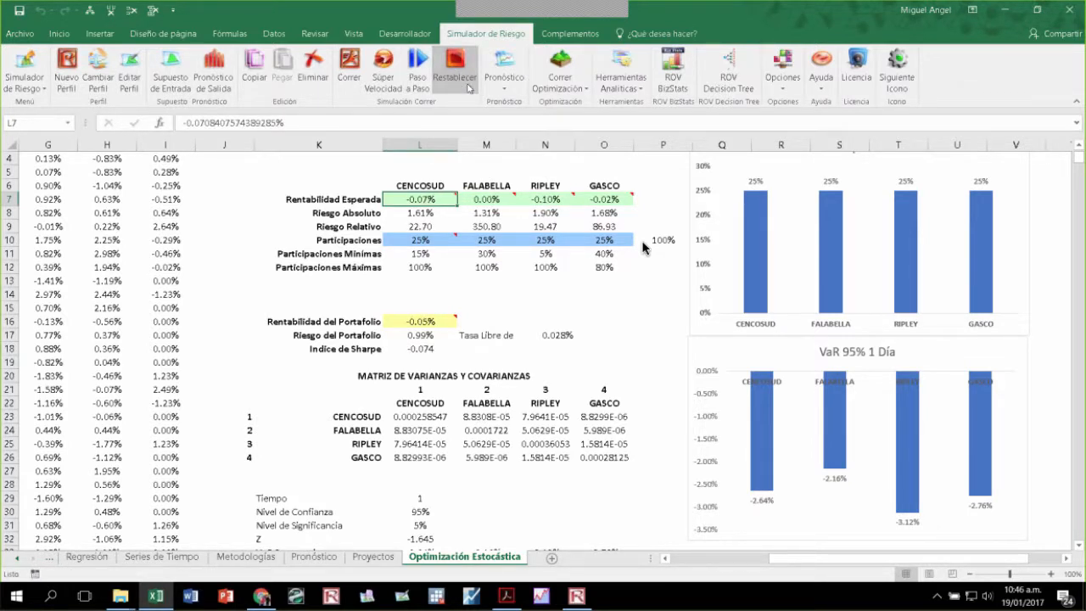
# Step: Select the daily returns of all four stocks with their headers, range F2:I998
pyautogui.press('Left')
pyautogui.press('Left')
pyautogui.press('Left')
pyautogui.hotkey('ctrl', 'Up')
pyautogui.press('Left')
pyautogui.press('Left')
pyautogui.press('Left')
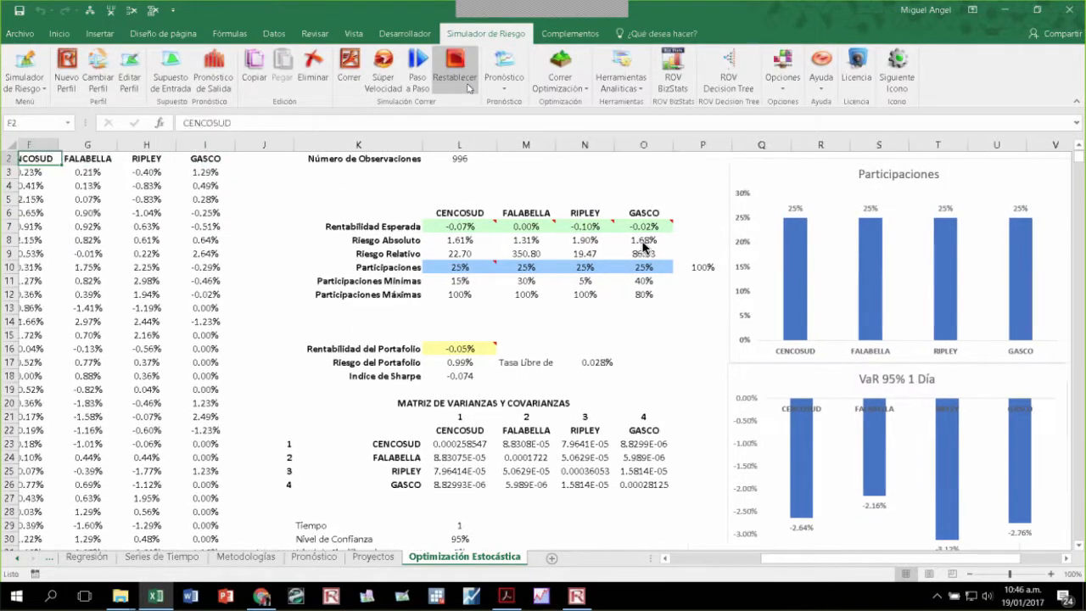
pyautogui.hotkey('shift', 'Right')
pyautogui.hotkey('shift', 'Right')
pyautogui.hotkey('shift', 'Right')
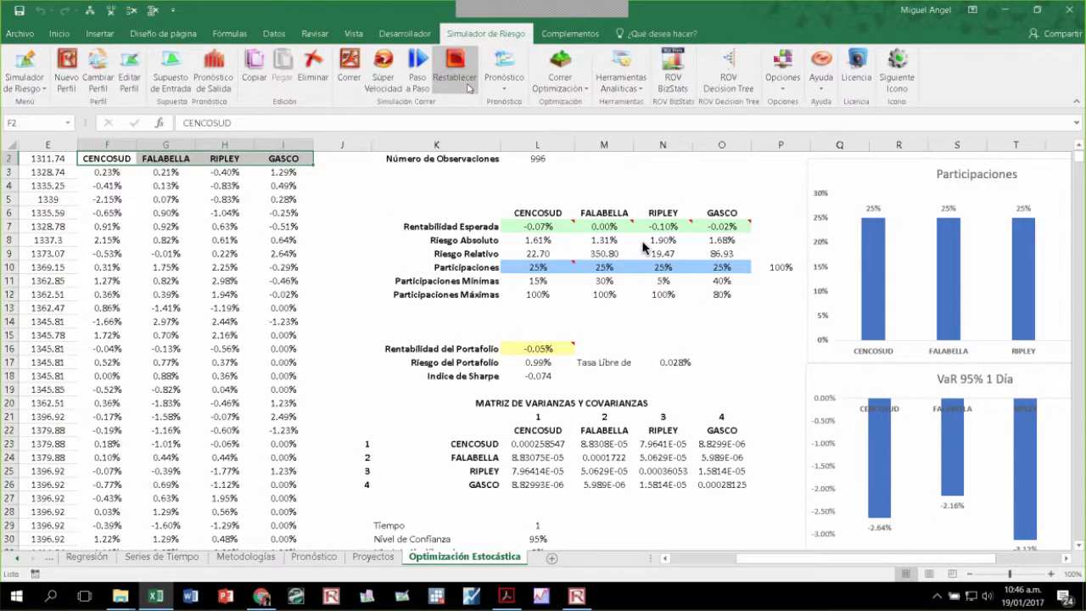
pyautogui.hotkey('ctrl', 'shift', 'Down')
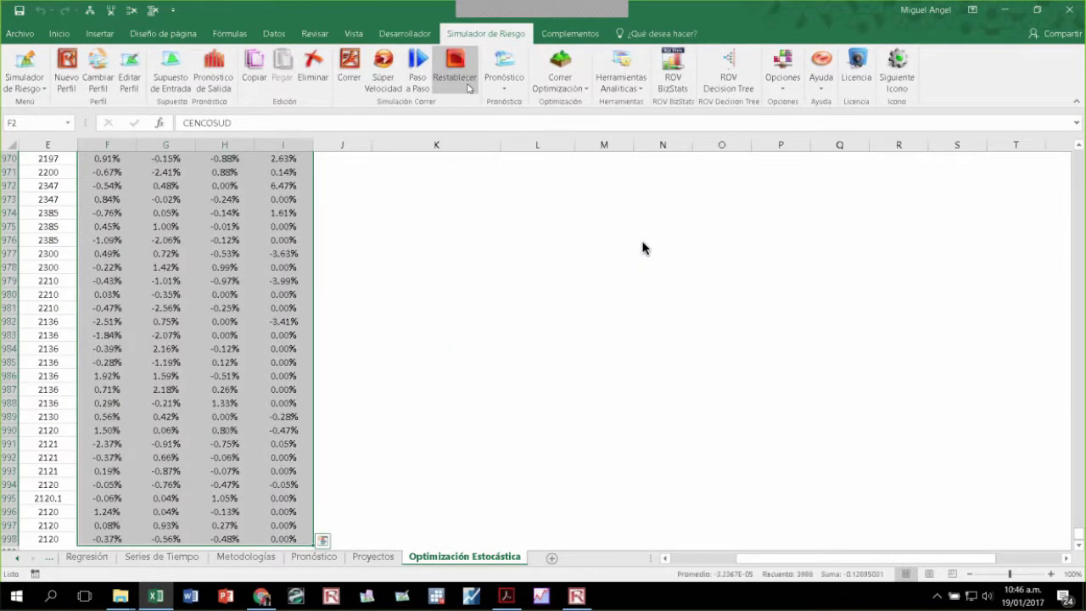
# Step: Run a multiple distribution fit on the returns using Kolmogorov-Smirnov, with automatic assumption generation and correlations included
pyautogui.click(637, 83)
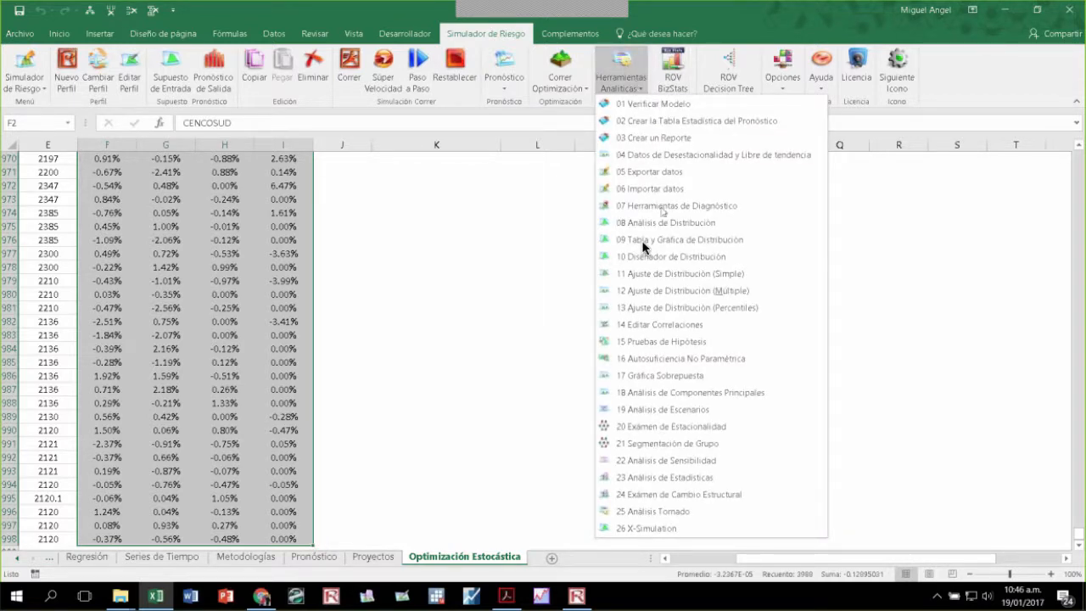
pyautogui.click(679, 292)
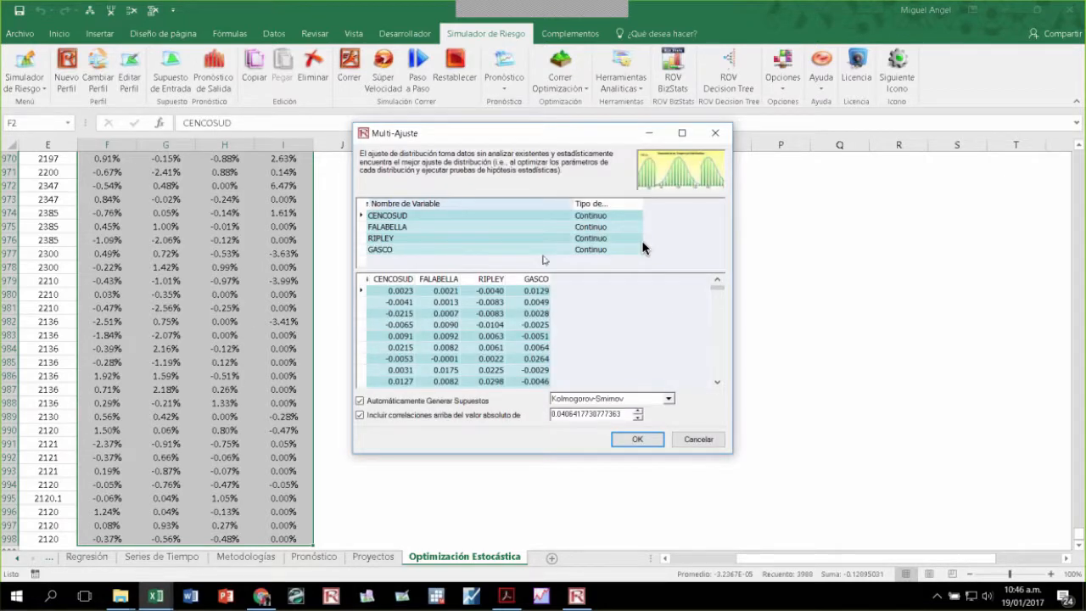
pyautogui.click(385, 416)
pyautogui.click(383, 417)
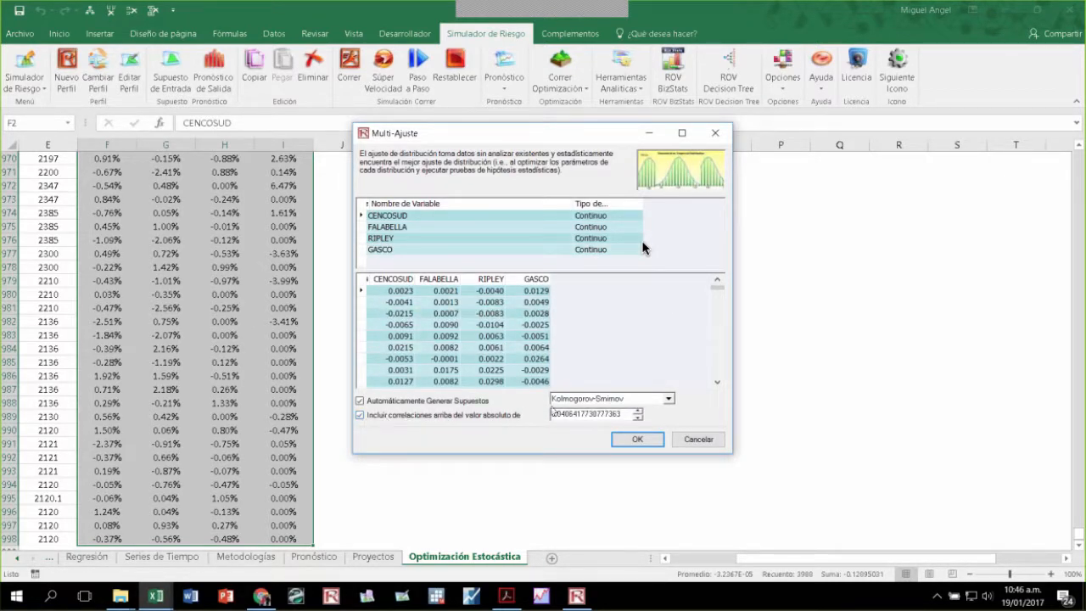
pyautogui.moveTo(631, 415); pyautogui.dragTo(545, 416)
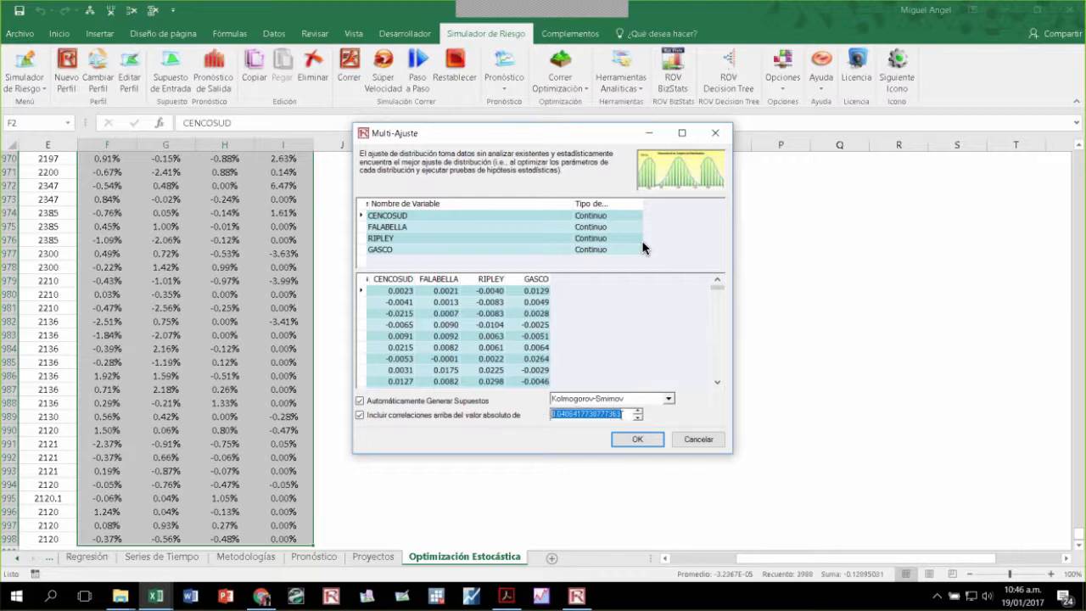
pyautogui.click(668, 399)
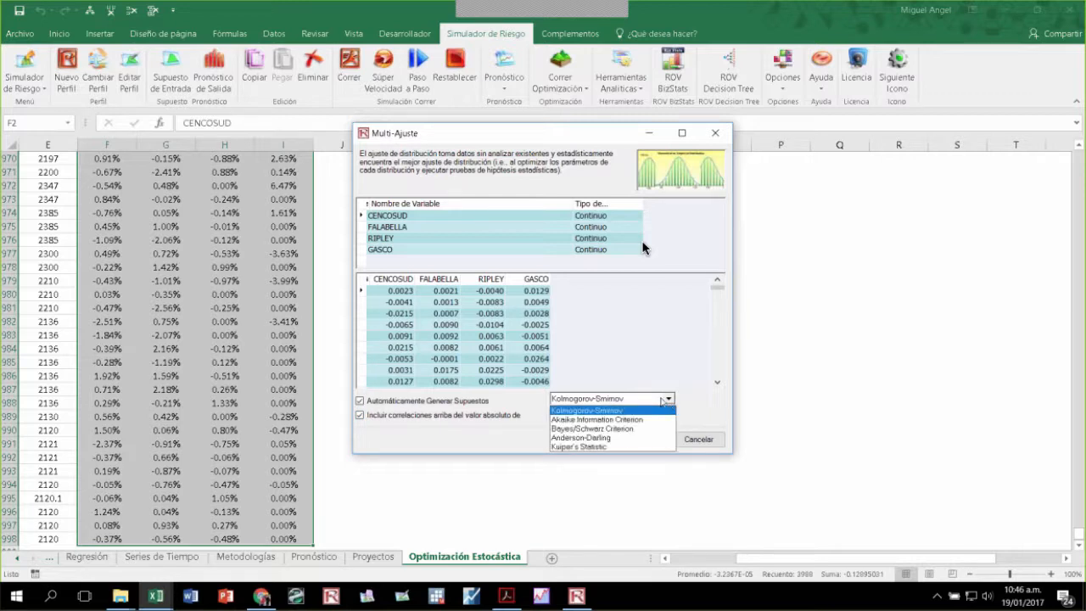
pyautogui.click(586, 410)
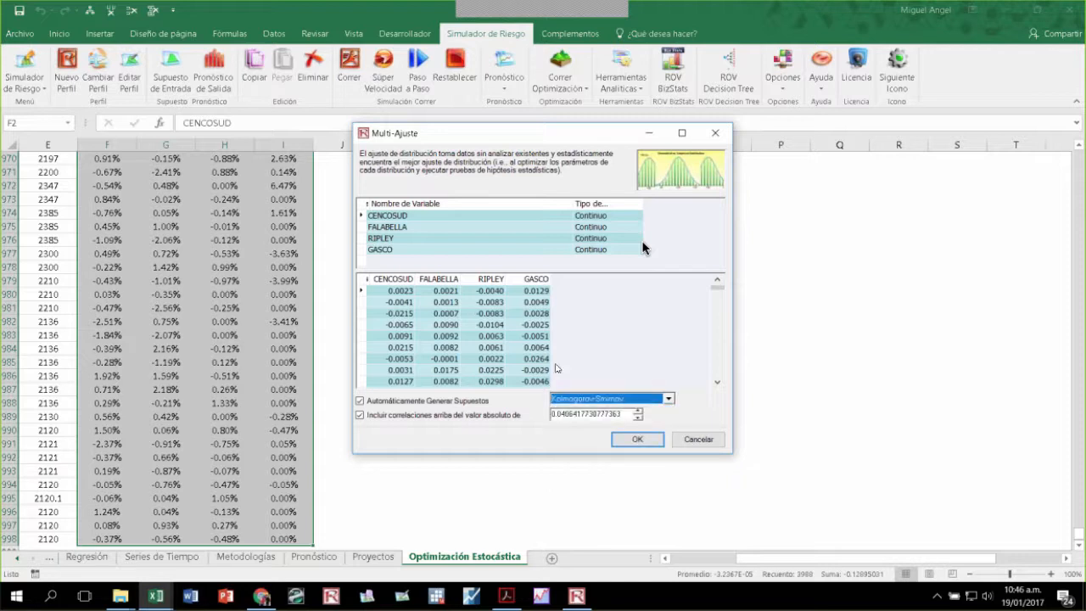
pyautogui.click(634, 443)
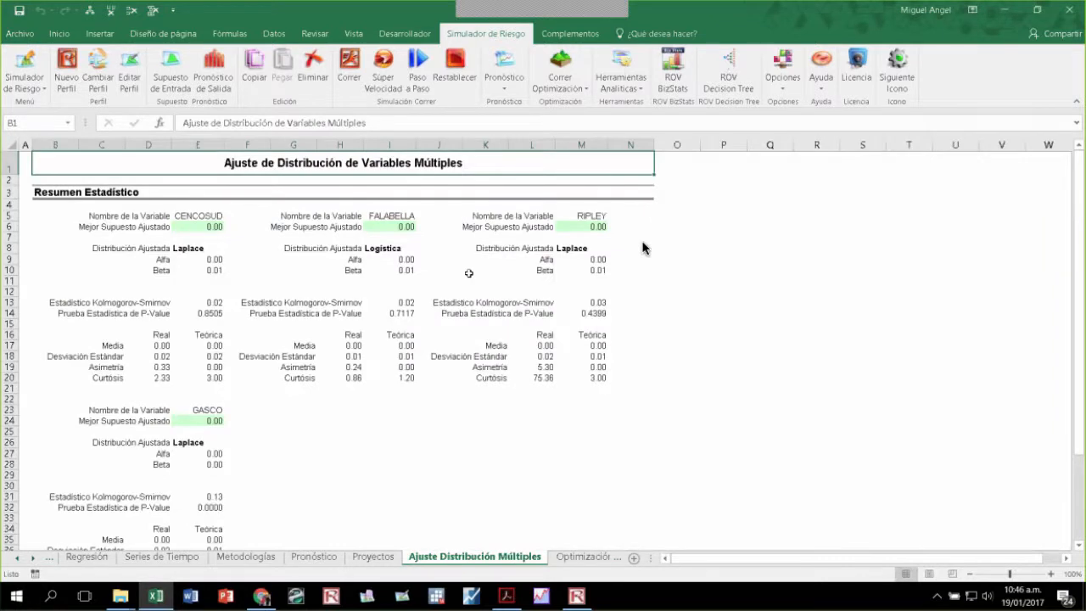
# Step: Examine the best-fit assumption and fitted distribution reported for each of the four stocks: CENCOSUD, FALABELLA, RIPLEY and GASCO
pyautogui.click(204, 228)
pyautogui.click(205, 246)
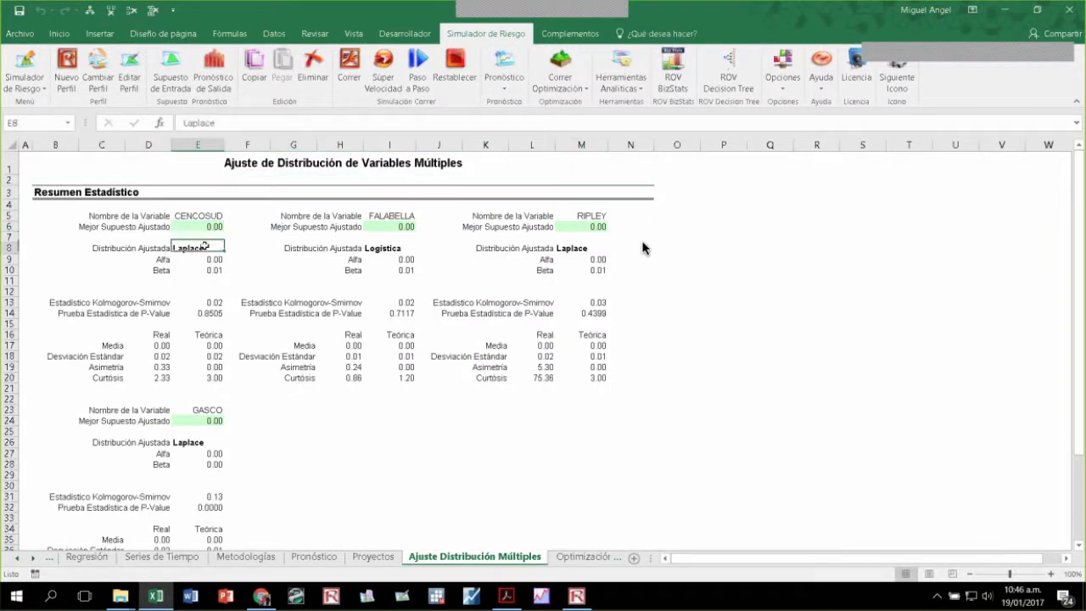
pyautogui.click(390, 226)
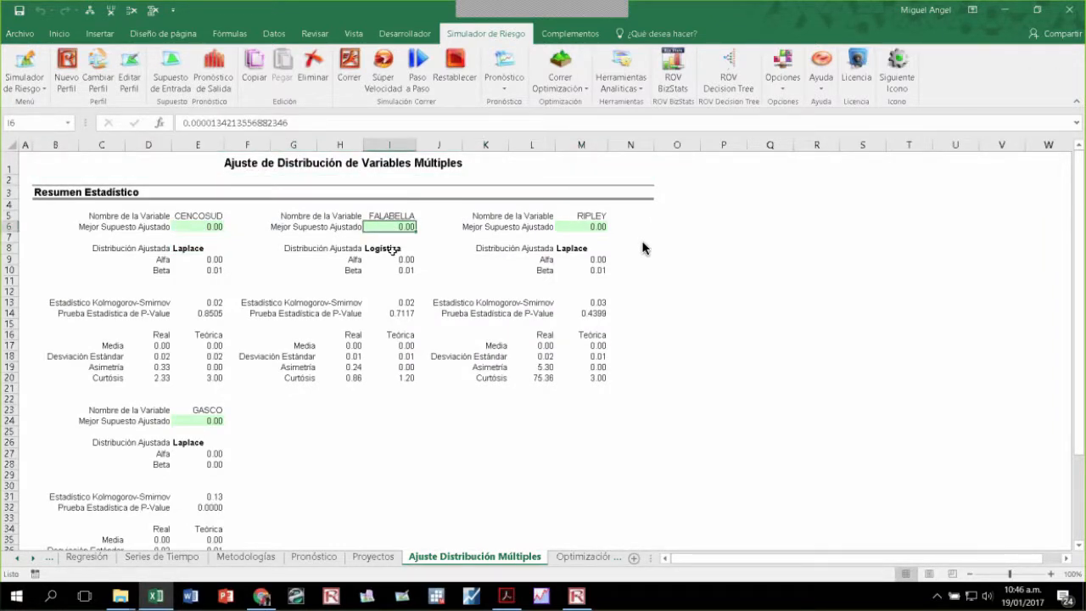
pyautogui.click(392, 249)
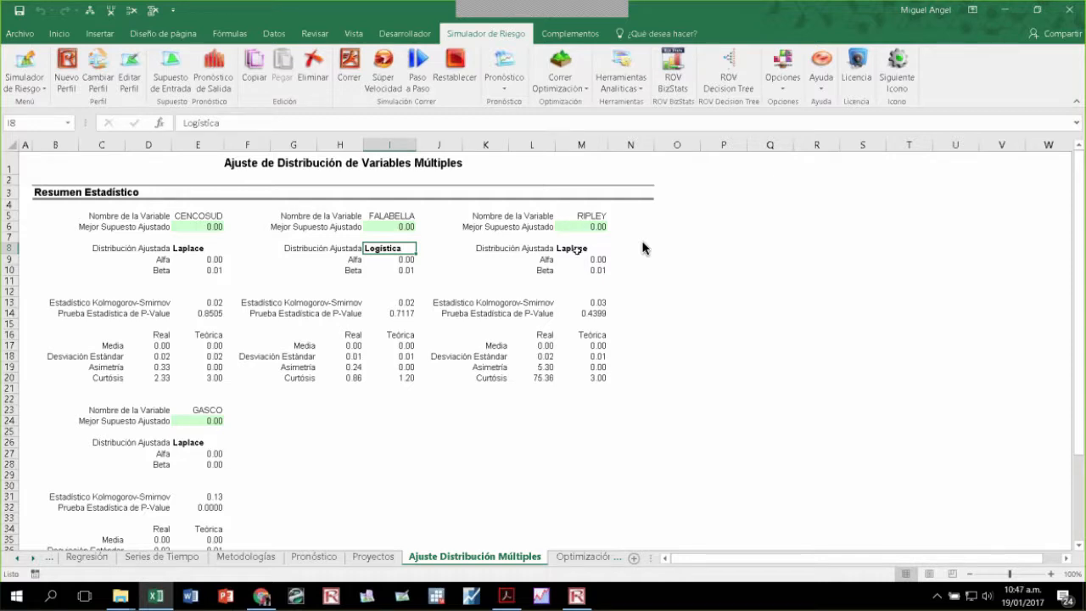
pyautogui.click(577, 249)
pyautogui.click(197, 443)
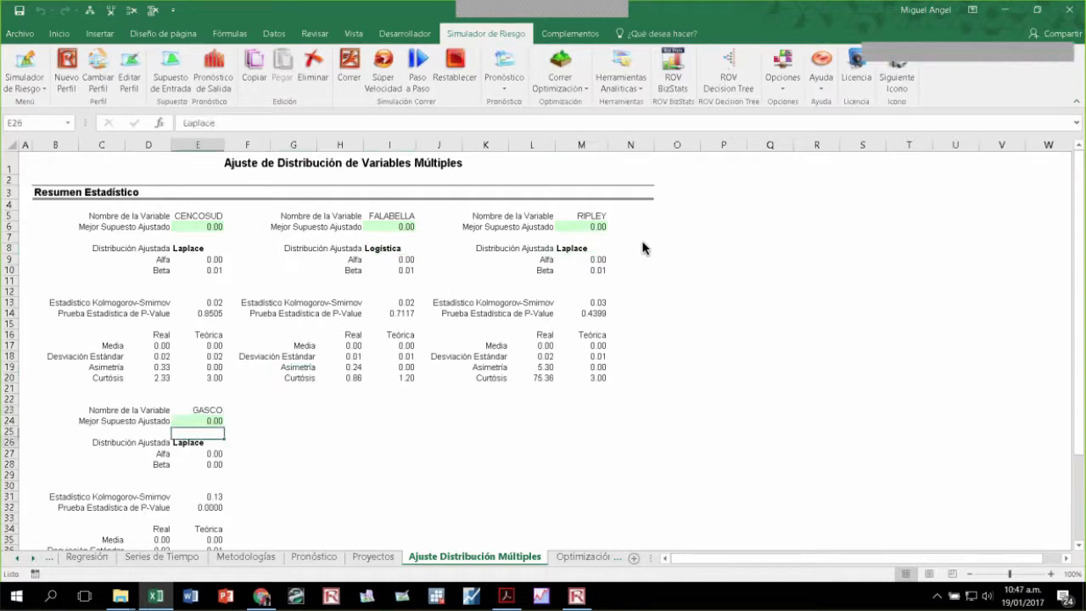
# Step: Review the correlation matrix of the four stocks in C43:F46, below the fitted distribution statistics
pyautogui.scroll(-8, 259, 417)
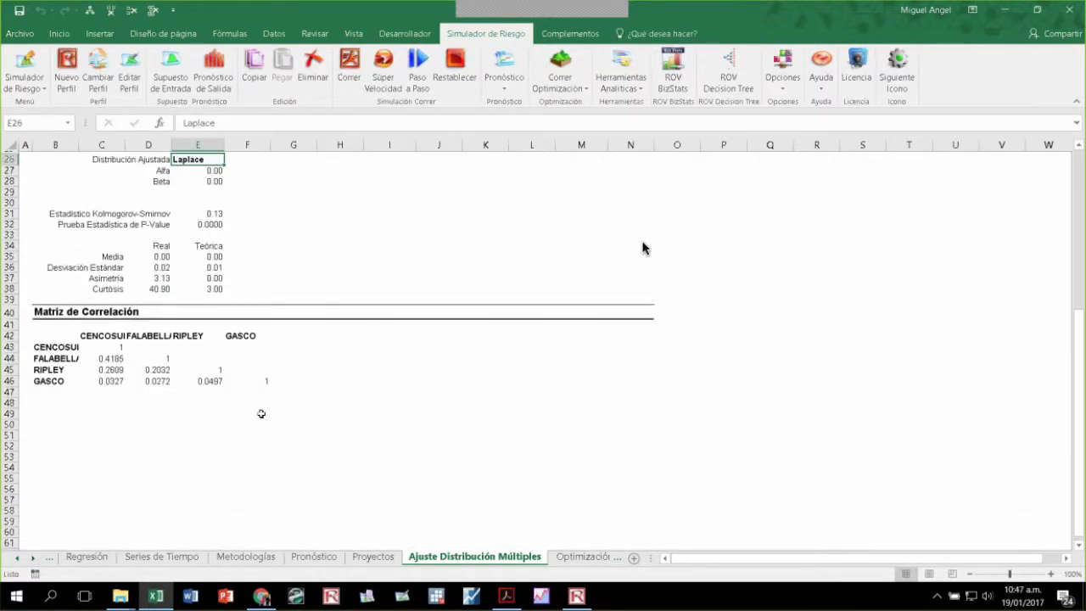
pyautogui.scroll(-2, 261, 413)
pyautogui.moveTo(104, 295); pyautogui.dragTo(261, 324)
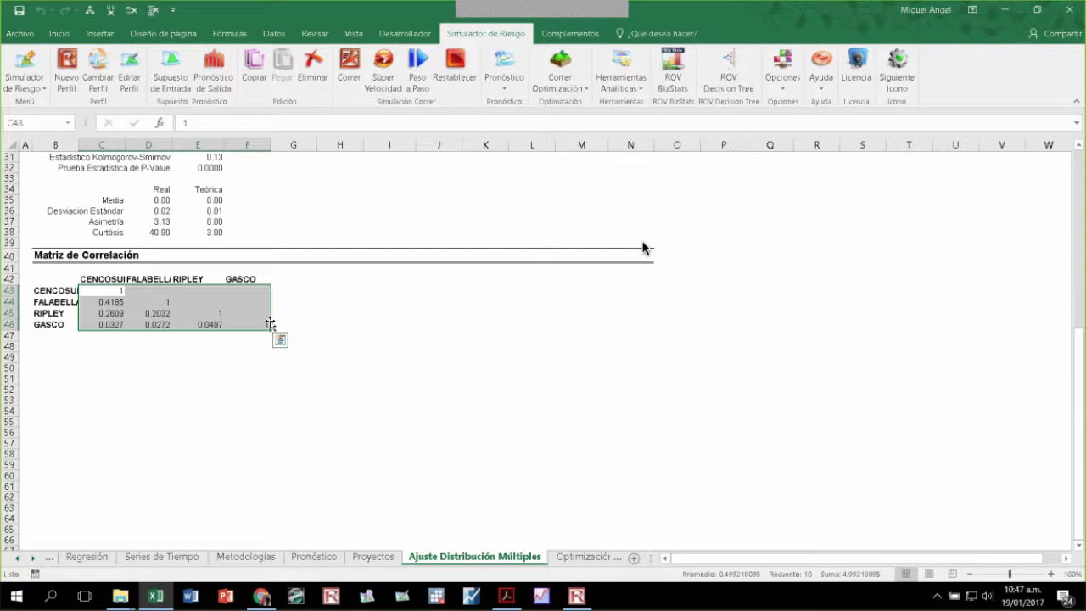
pyautogui.click(111, 290)
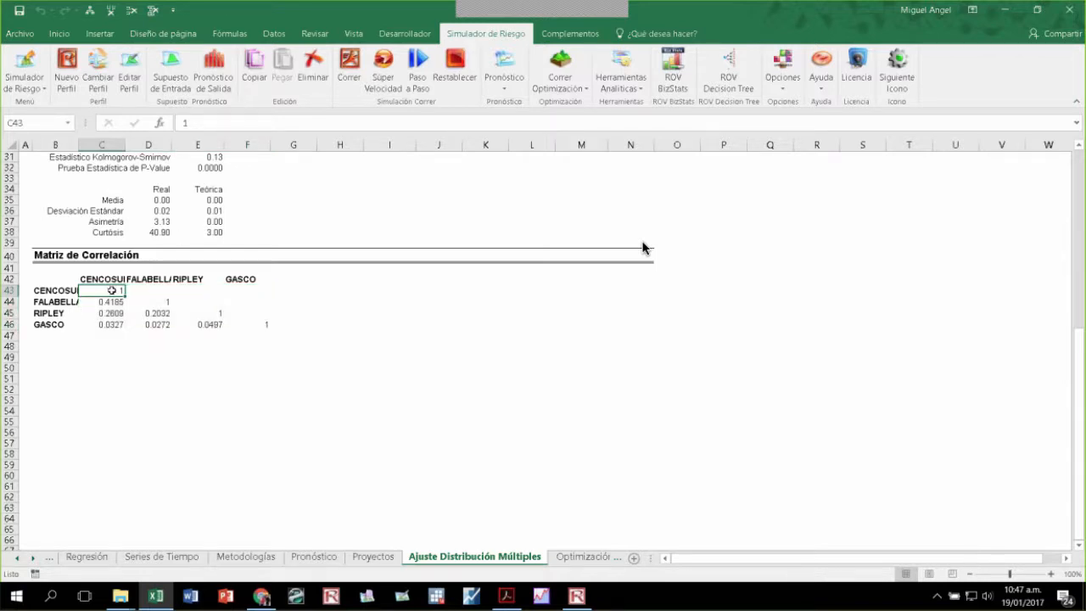
# Step: Copy CENCOSUD's fitted assumption from E6 to P7, pasting only the Risk Simulator parameters, and delete the pasted assumption
pyautogui.scroll(8, 531, 365)
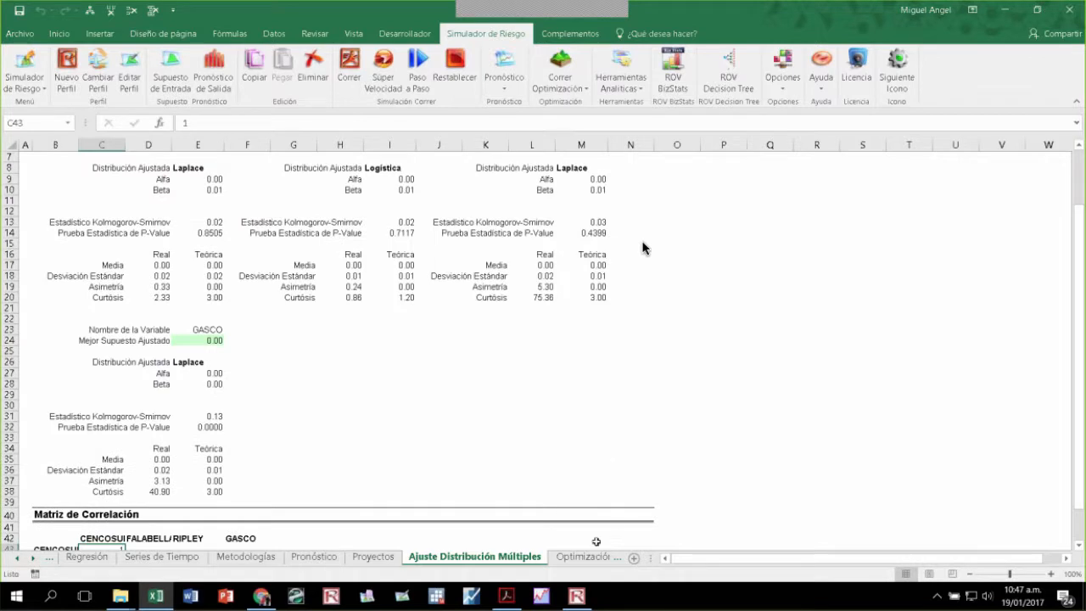
pyautogui.scroll(2, 203, 225)
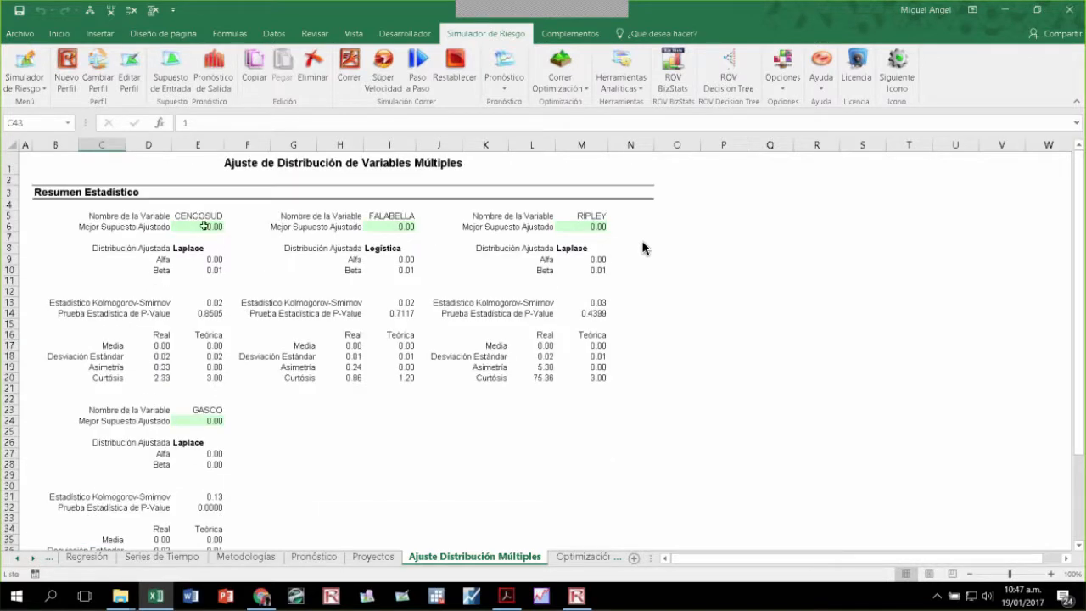
pyautogui.click(204, 226)
pyautogui.click(254, 68)
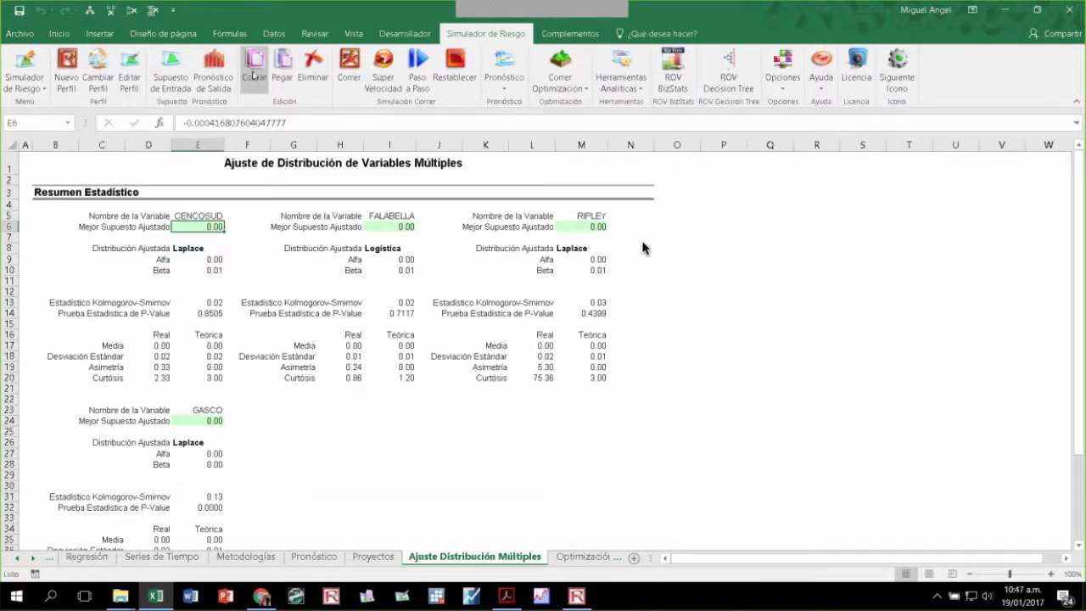
pyautogui.click(727, 239)
pyautogui.click(282, 68)
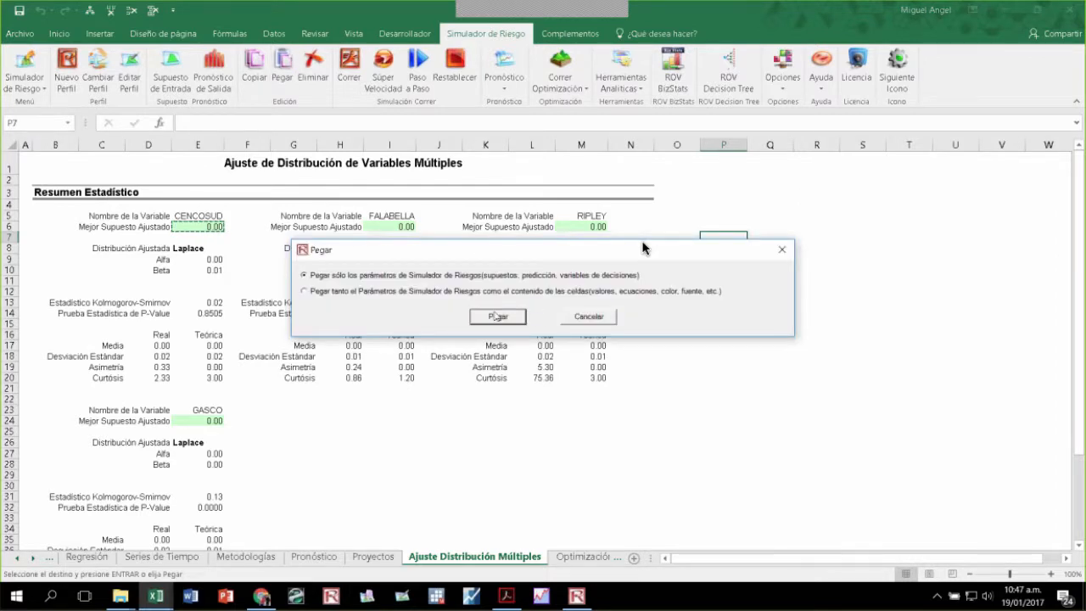
pyautogui.click(498, 316)
pyautogui.click(720, 271)
pyautogui.click(199, 236)
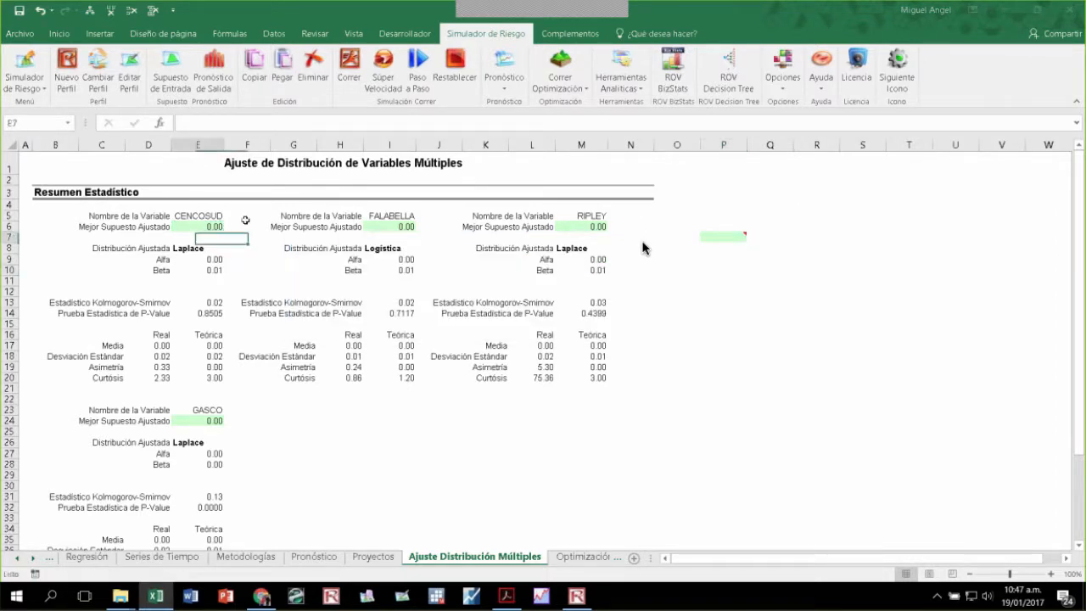
pyautogui.click(723, 237)
pyautogui.click(314, 68)
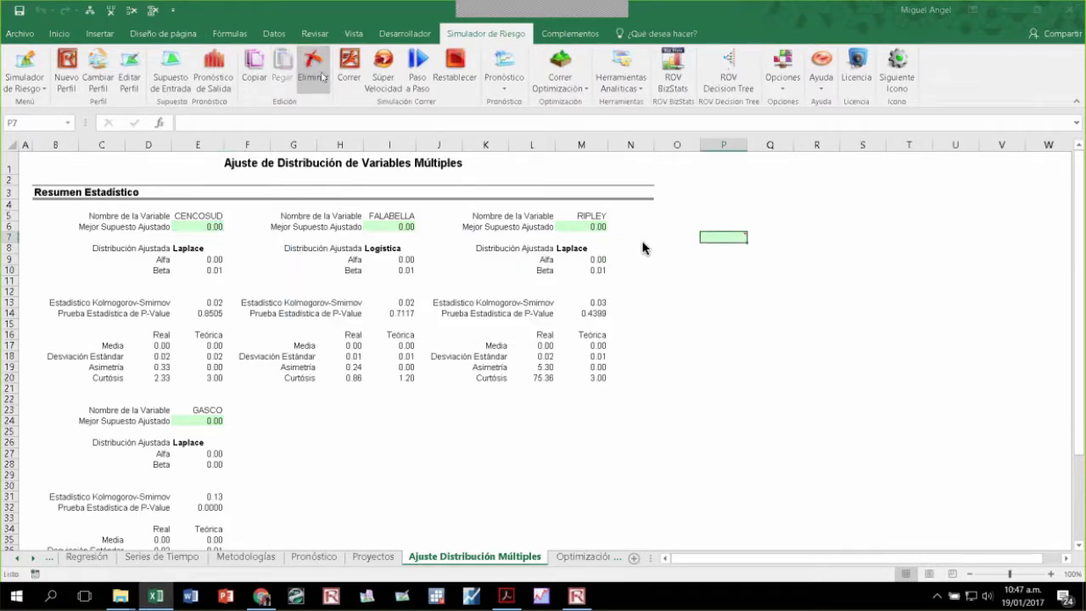
# Step: Return to the start of the Optimización Estocástica sheet and check the CENCOSUD expected-return assumption in L7
pyautogui.hotkey('ctrl', 'pagedown')
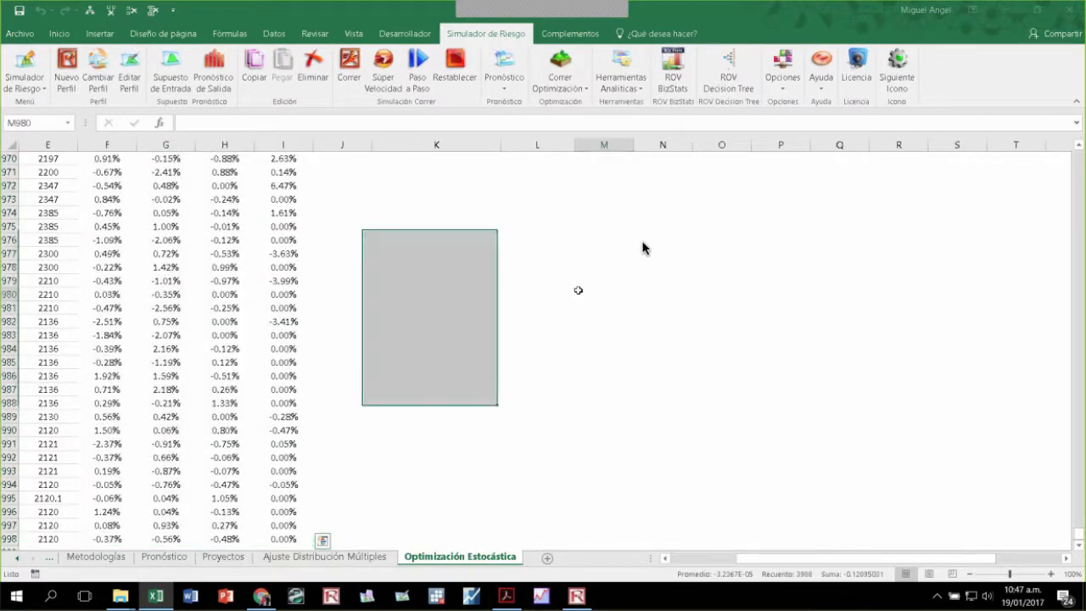
pyautogui.hotkey('ctrl', 'Up')
pyautogui.hotkey('ctrl', 'Up')
pyautogui.hotkey('ctrl', 'Up')
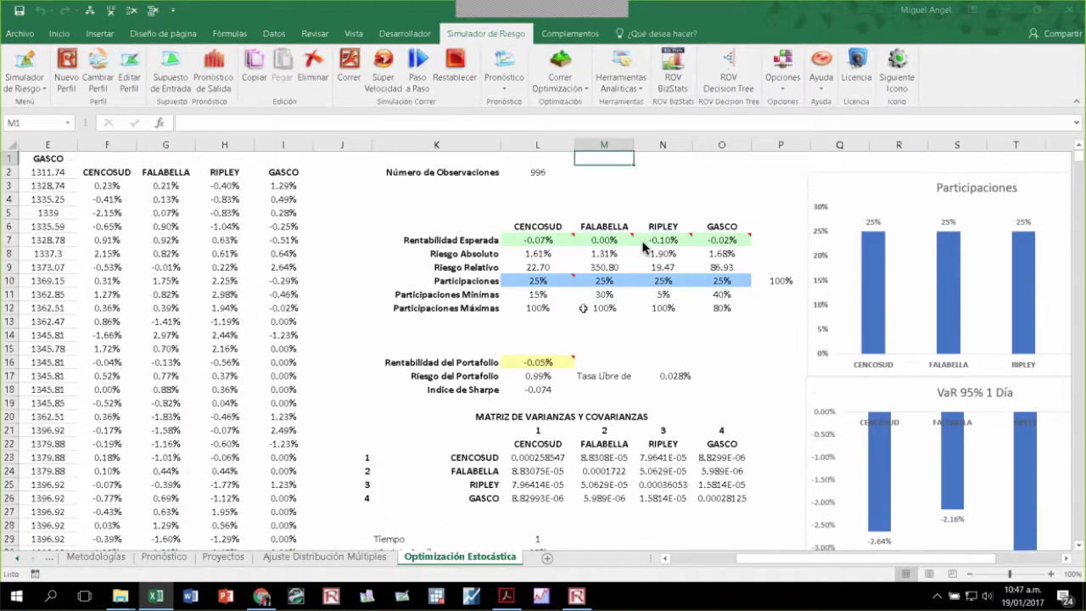
pyautogui.click(541, 240)
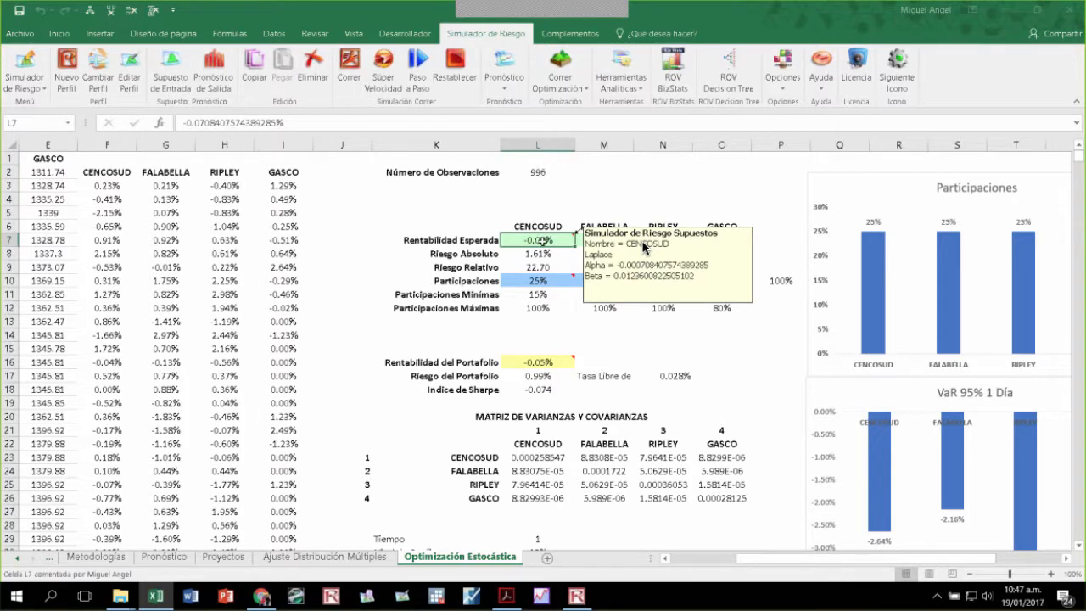
# Step: Run the portfolio optimization with the static method and replace the decision variables with the optimized values
pyautogui.click(587, 88)
pyautogui.click(586, 109)
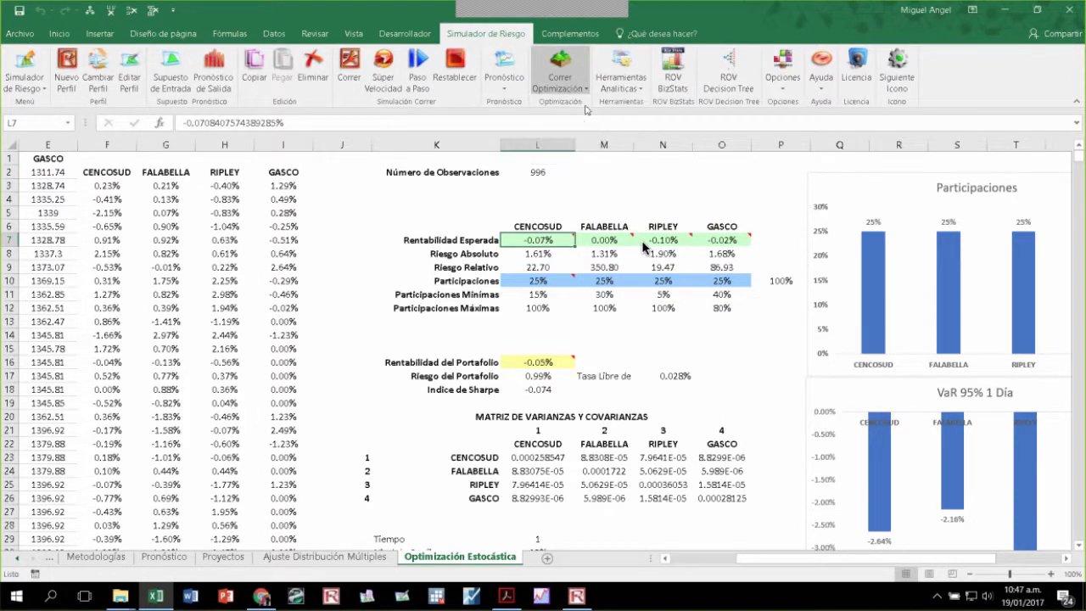
pyautogui.click(451, 215)
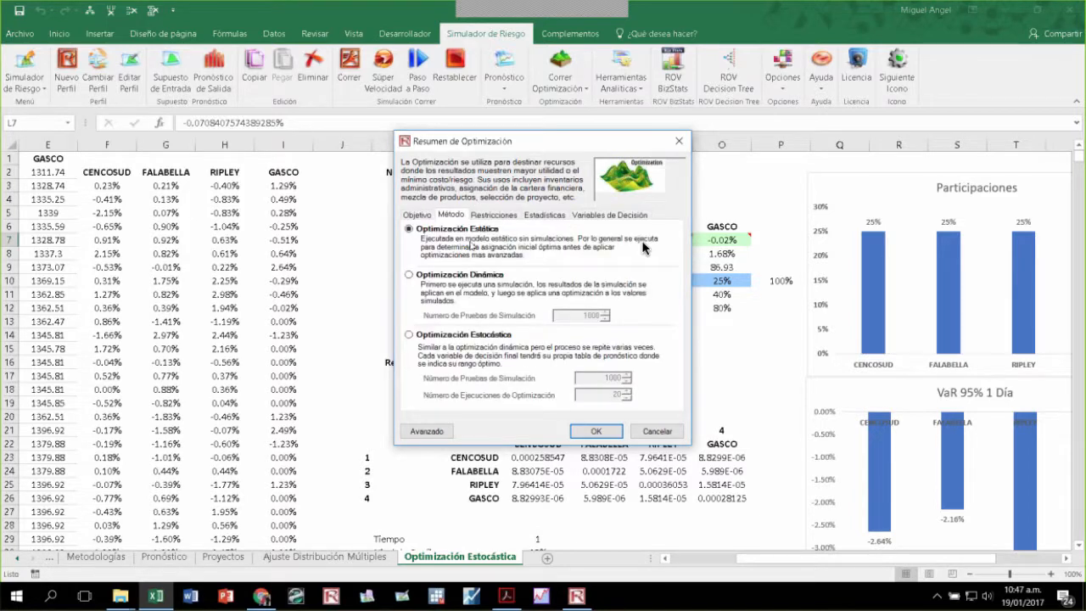
pyautogui.click(596, 431)
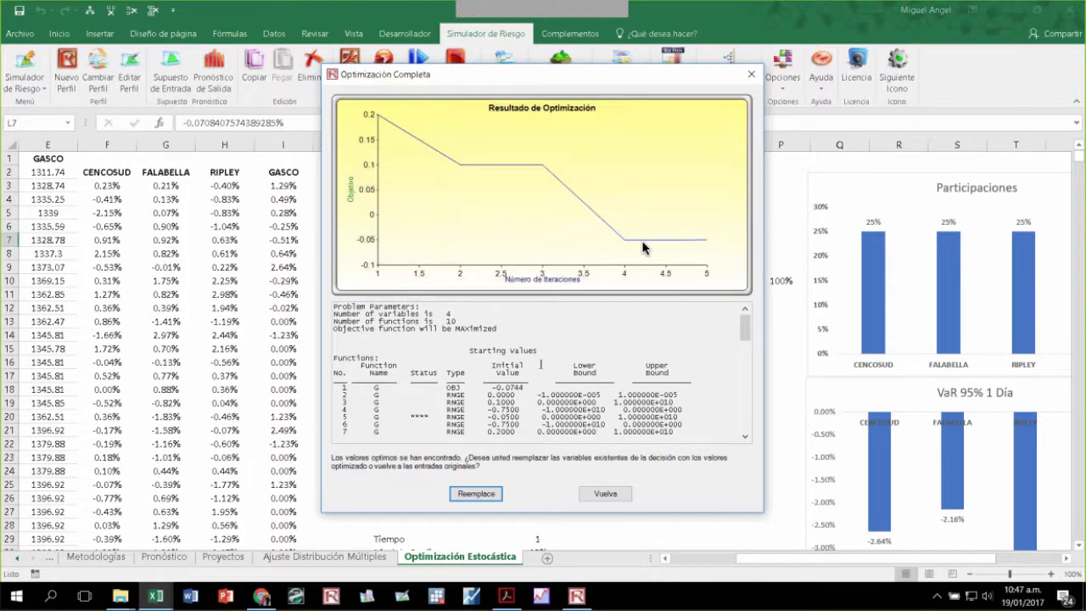
pyautogui.click(477, 496)
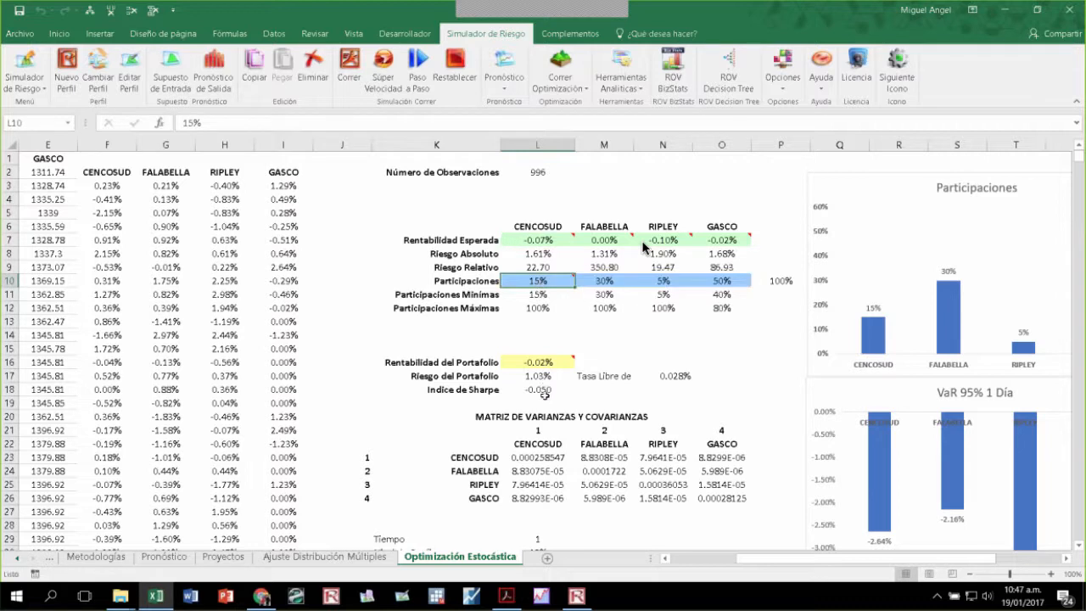
# Step: Review the optimized Indice de Sharpe, each stock's participation in row 10, and the CENCOSUD expected return
pyautogui.click(542, 392)
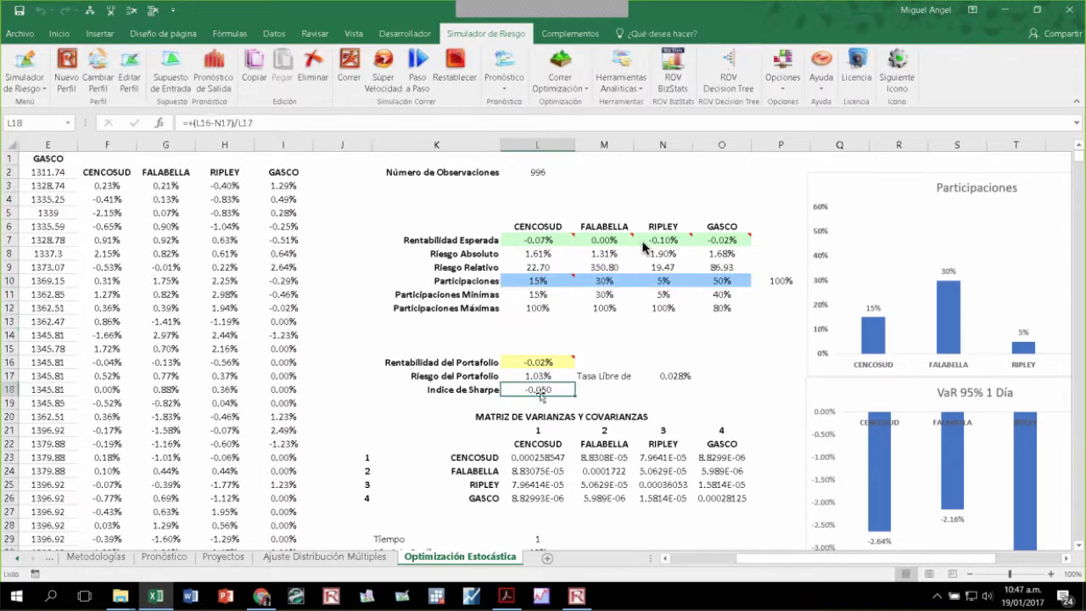
pyautogui.click(538, 284)
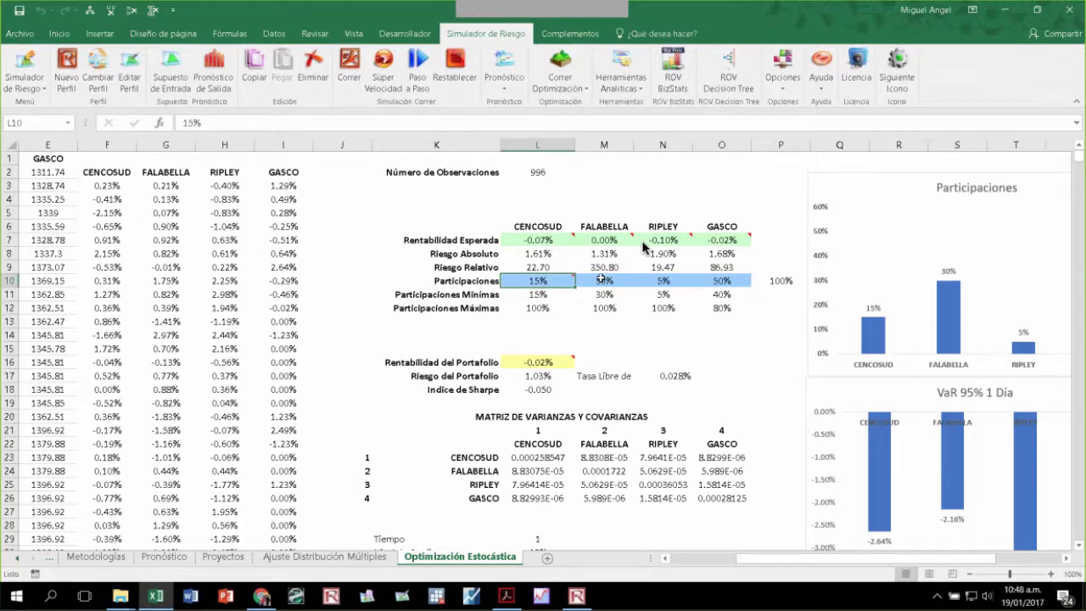
pyautogui.press('Tab')
pyautogui.press('Tab')
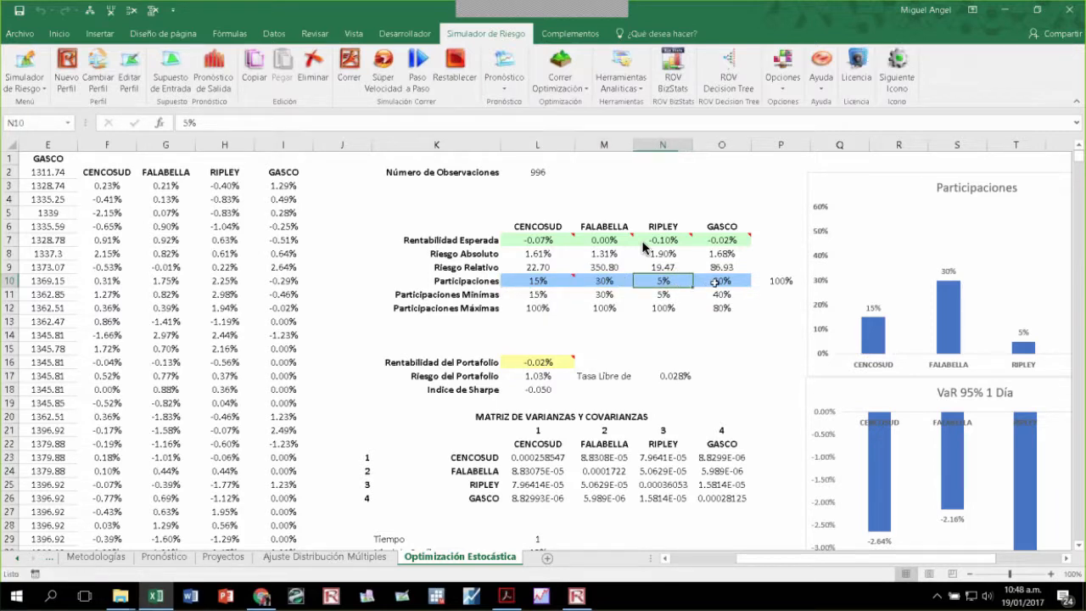
pyautogui.press('Tab')
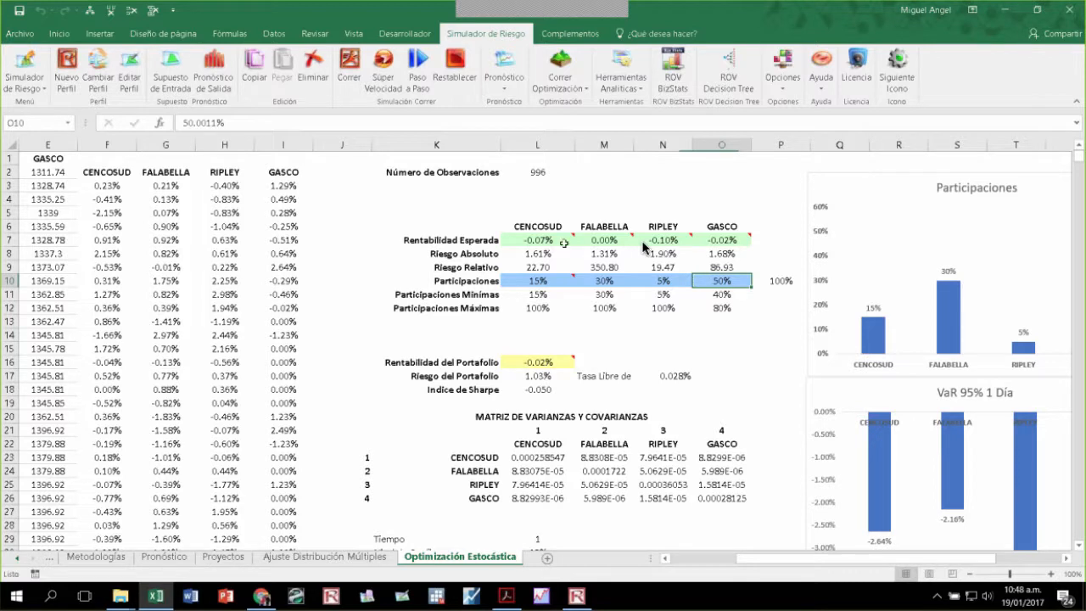
pyautogui.click(535, 242)
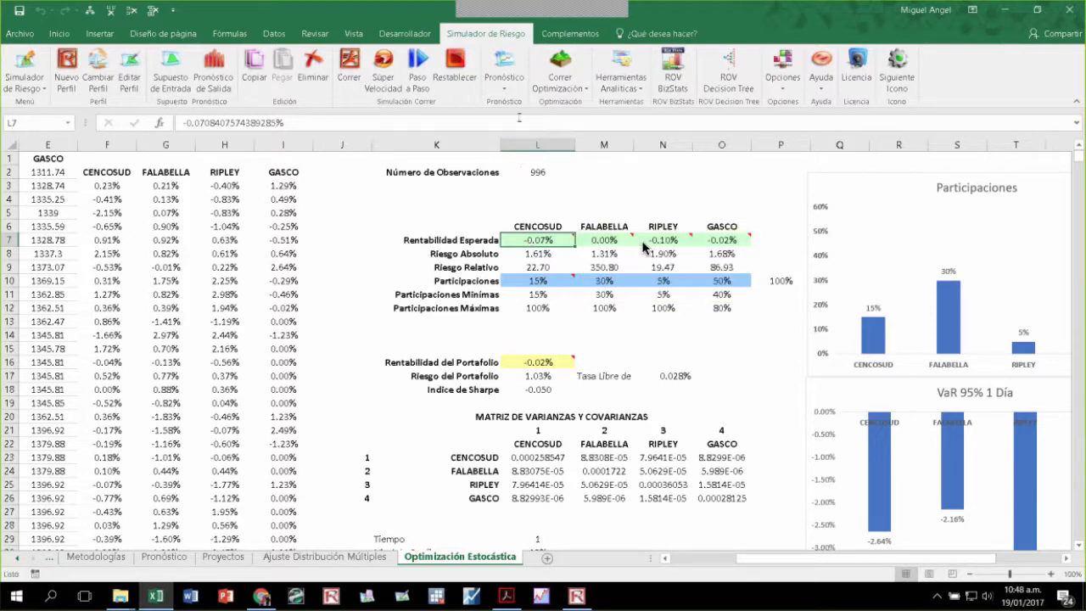
# Step: Run the portfolio optimization with the dynamic method using 1000 simulation trials and replace the decision variables with the optimized values
pyautogui.click(562, 83)
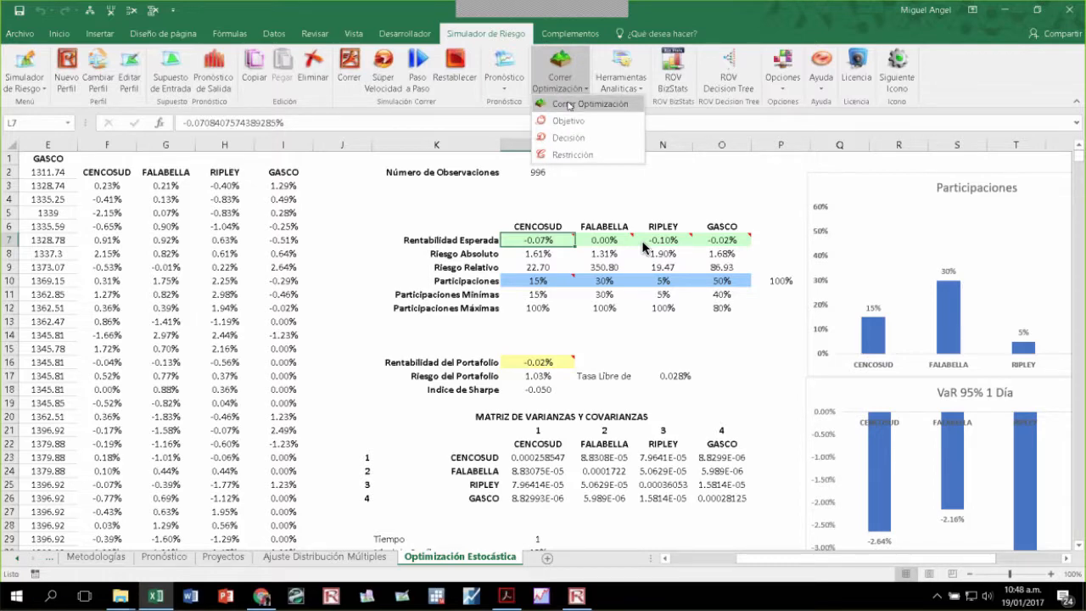
pyautogui.click(569, 104)
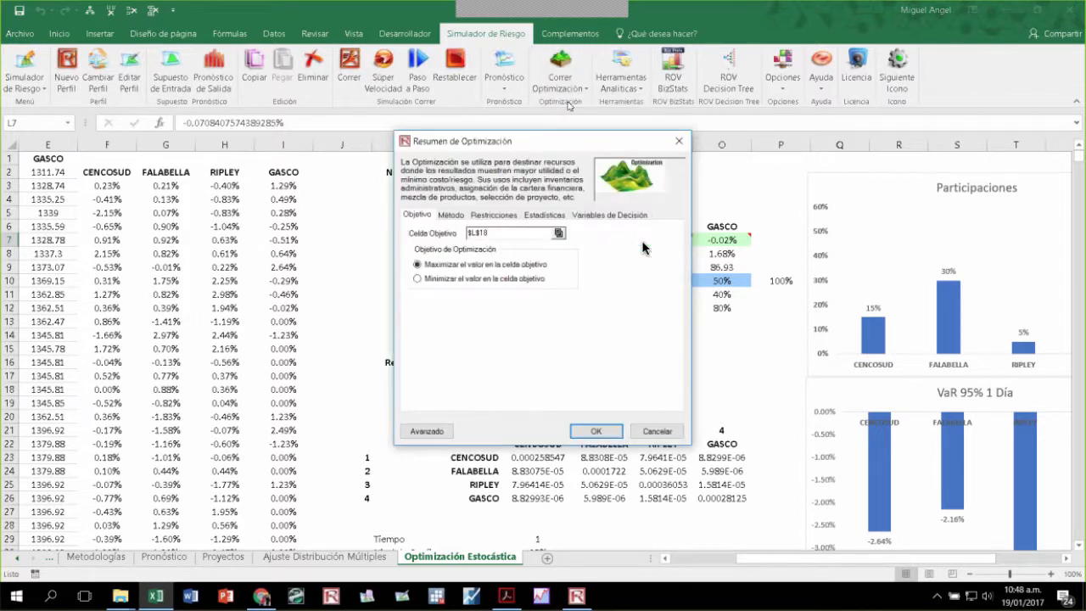
pyautogui.click(464, 217)
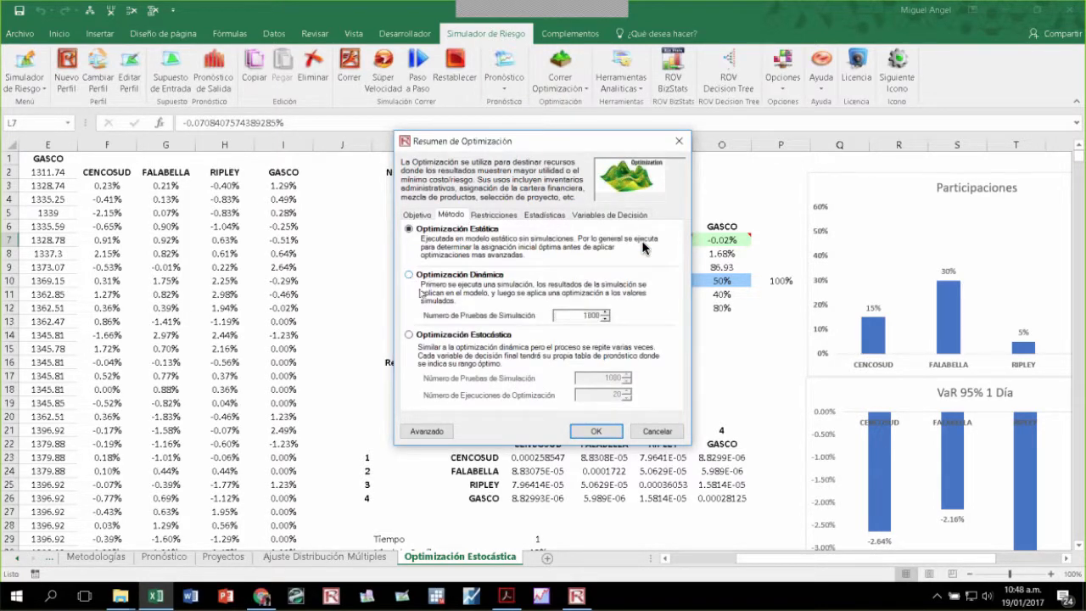
pyautogui.click(409, 275)
pyautogui.click(410, 335)
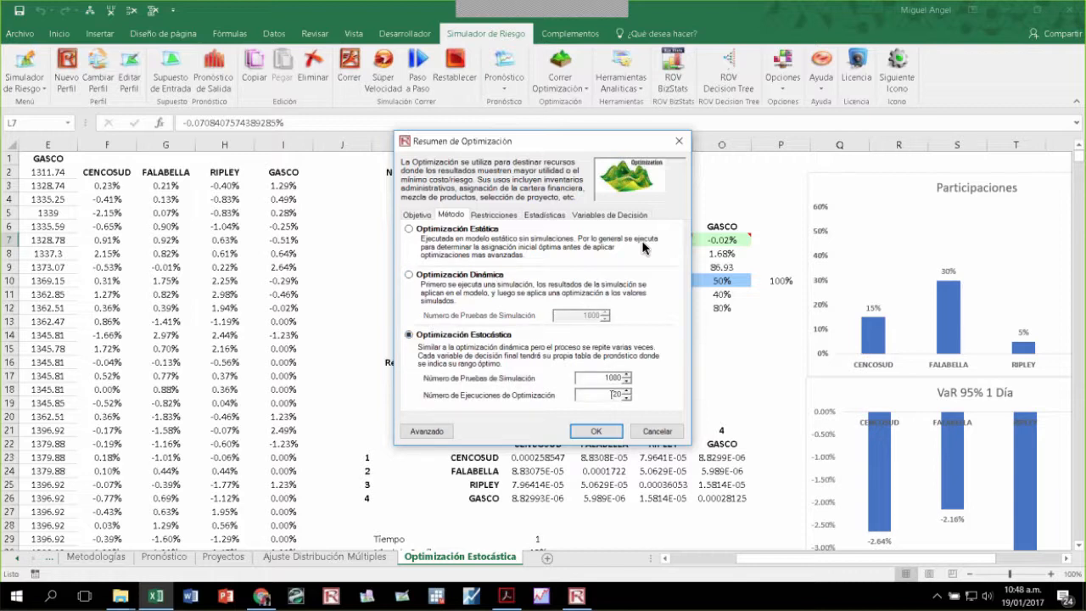
pyautogui.moveTo(613, 395); pyautogui.dragTo(631, 396)
pyautogui.click(409, 275)
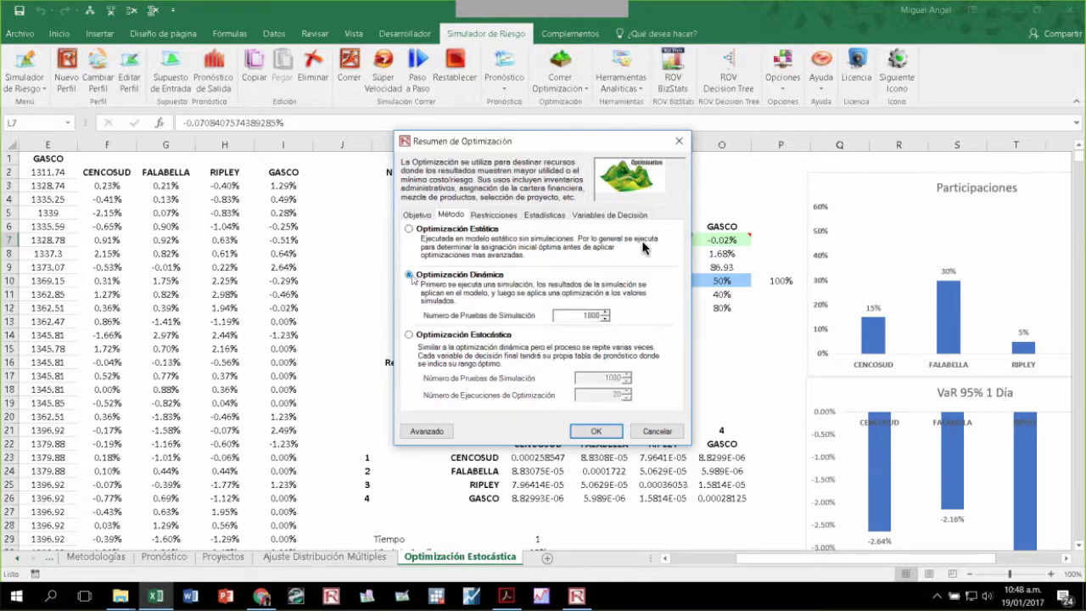
pyautogui.click(598, 431)
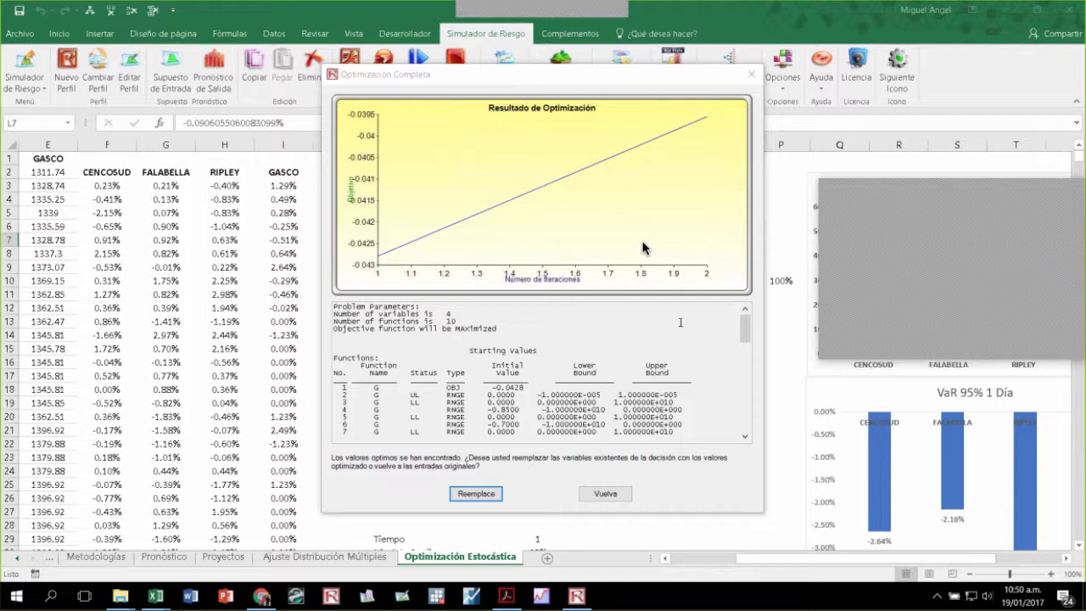
pyautogui.press('Return')
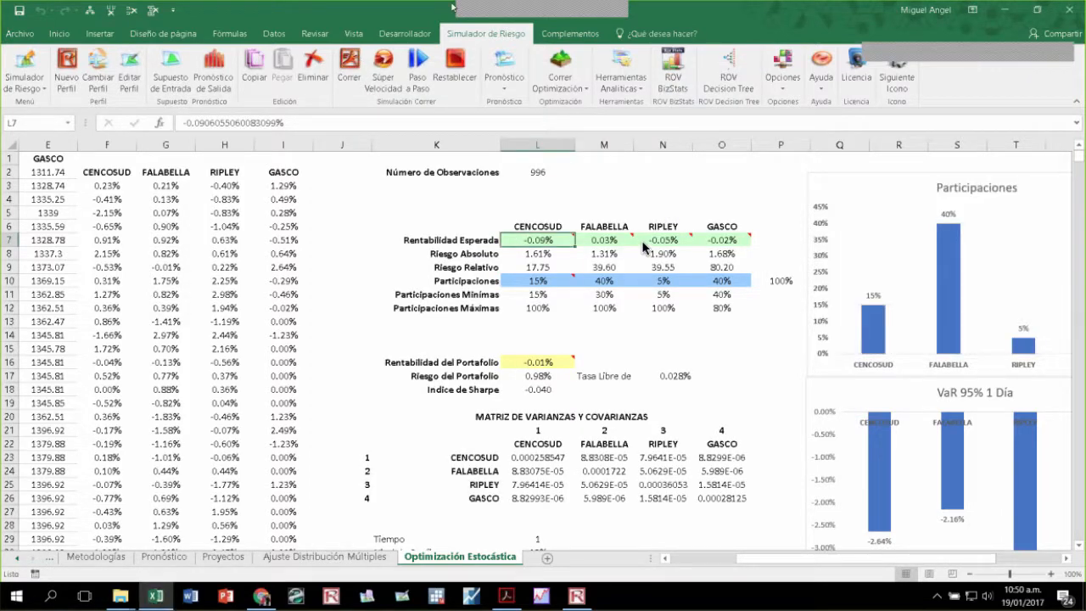
# Step: Review the dynamically optimized participations in L10:O10 and the simulated expected returns in L7:O7
pyautogui.moveTo(504, 287); pyautogui.dragTo(584, 280)
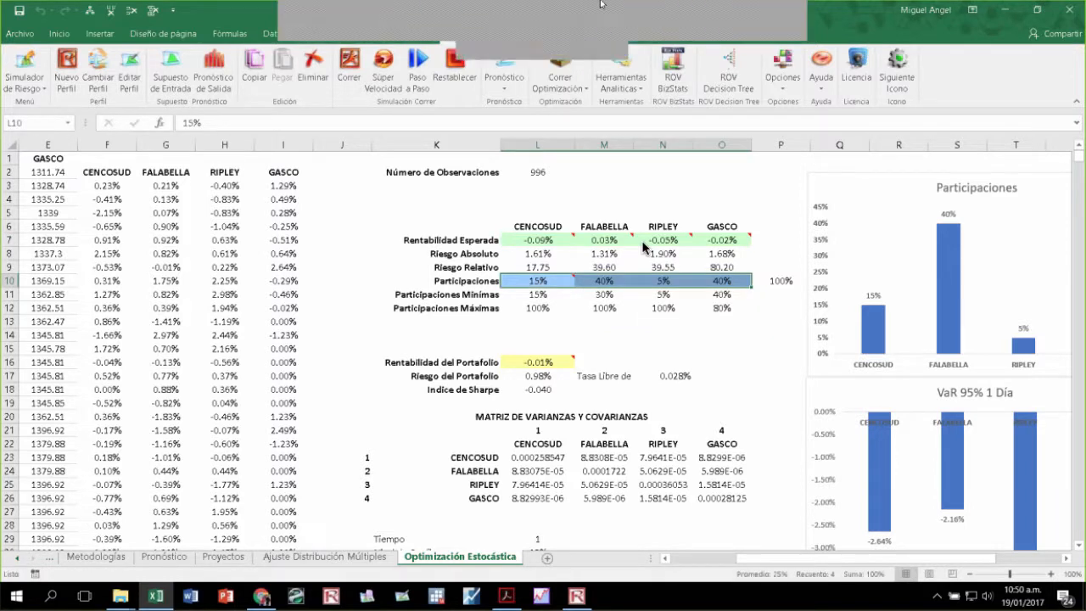
pyautogui.click(532, 241)
pyautogui.moveTo(533, 242); pyautogui.dragTo(721, 240)
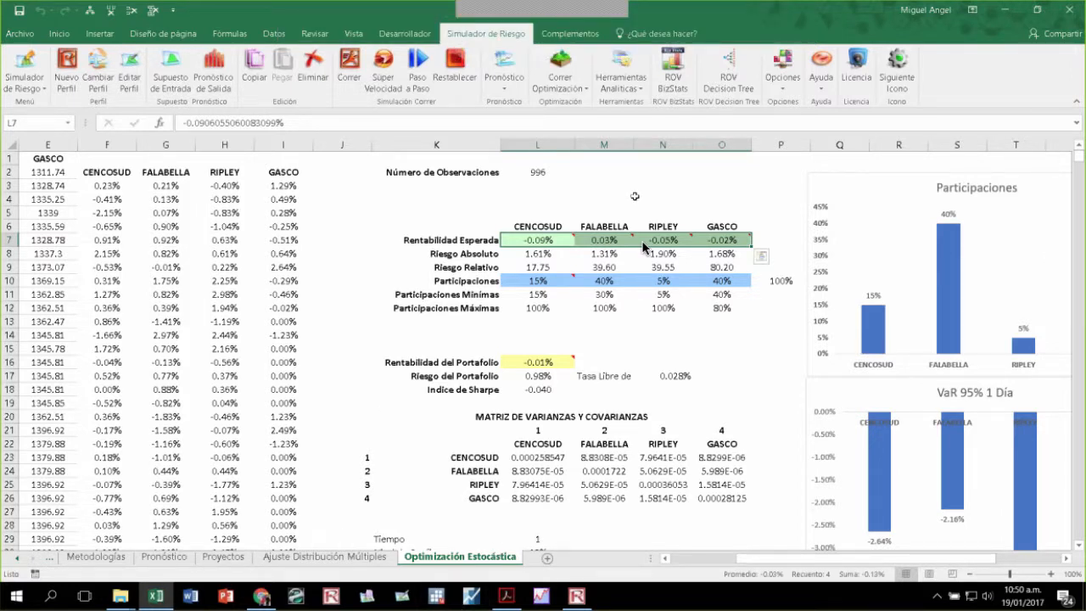
pyautogui.click(638, 200)
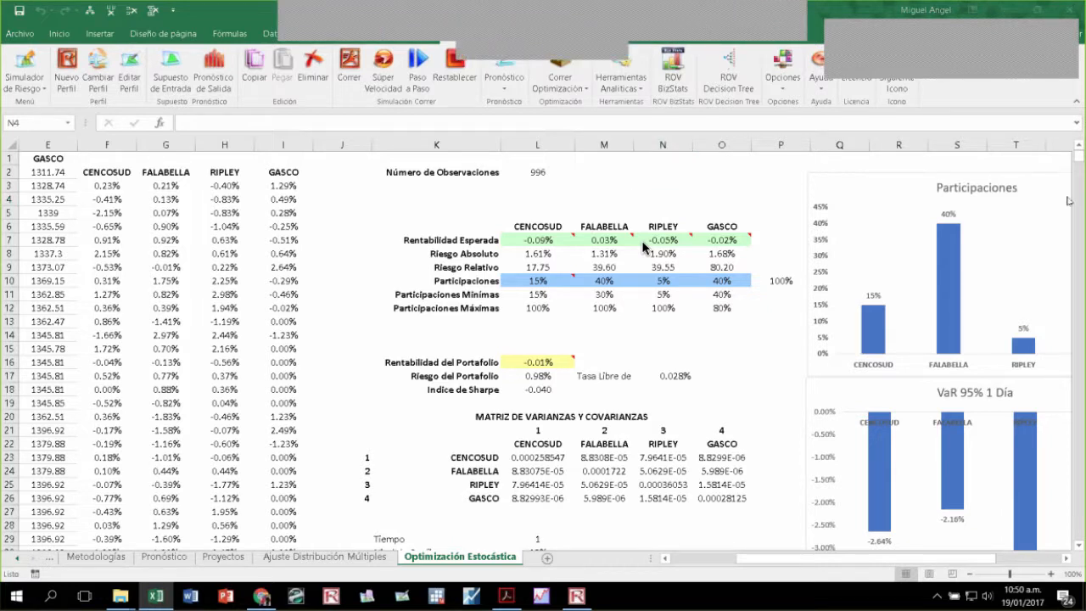
# Step: Review the stocks' expected returns in L7:O7, the assumption defined on them, and the historical returns in columns F to I
pyautogui.moveTo(526, 241); pyautogui.dragTo(709, 241)
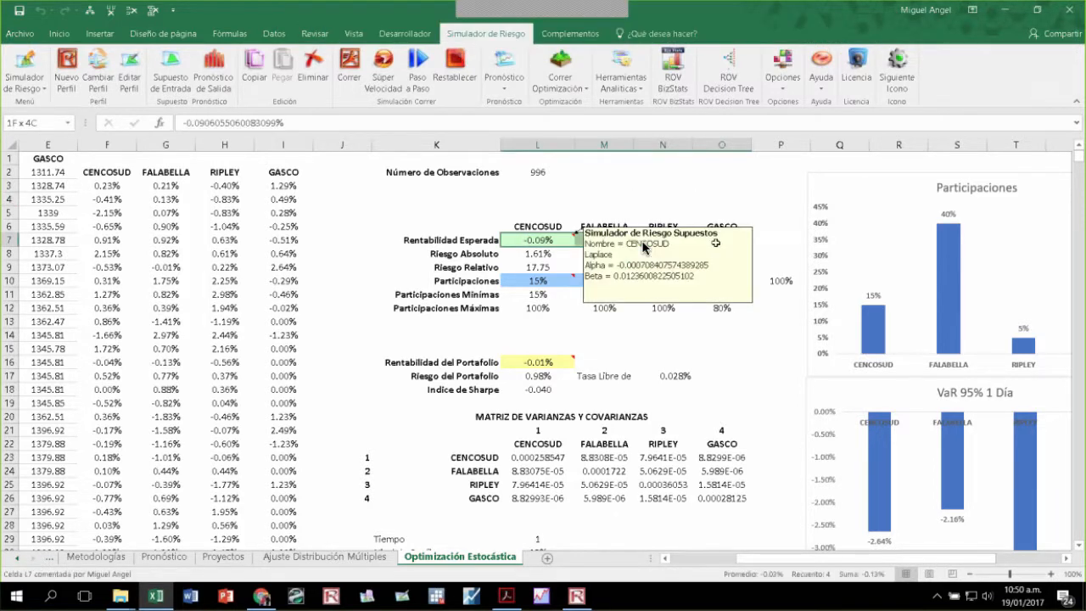
pyautogui.click(545, 213)
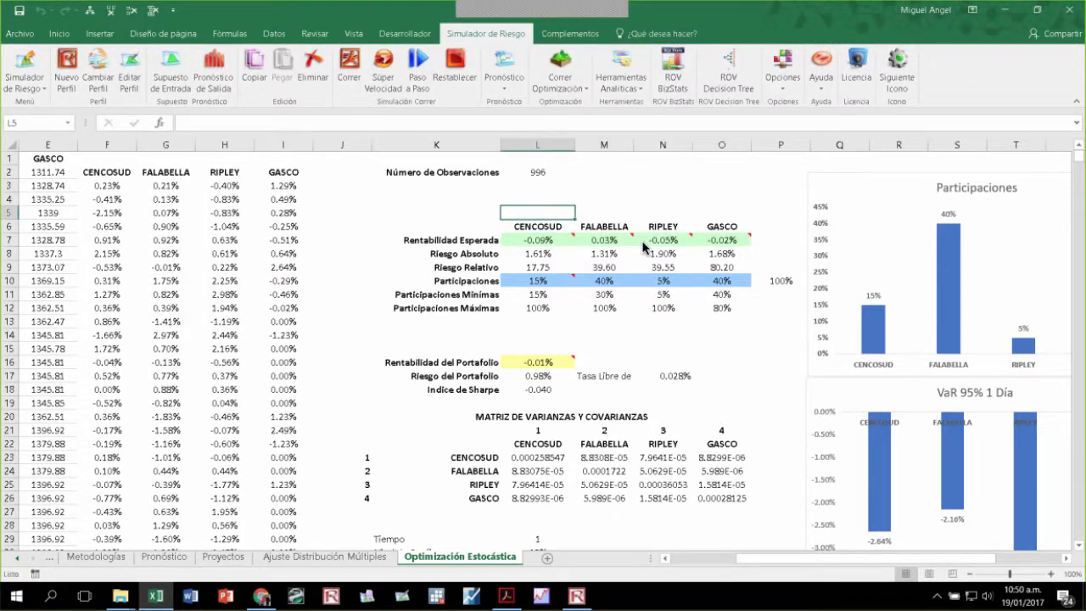
pyautogui.click(613, 241)
pyautogui.click(602, 209)
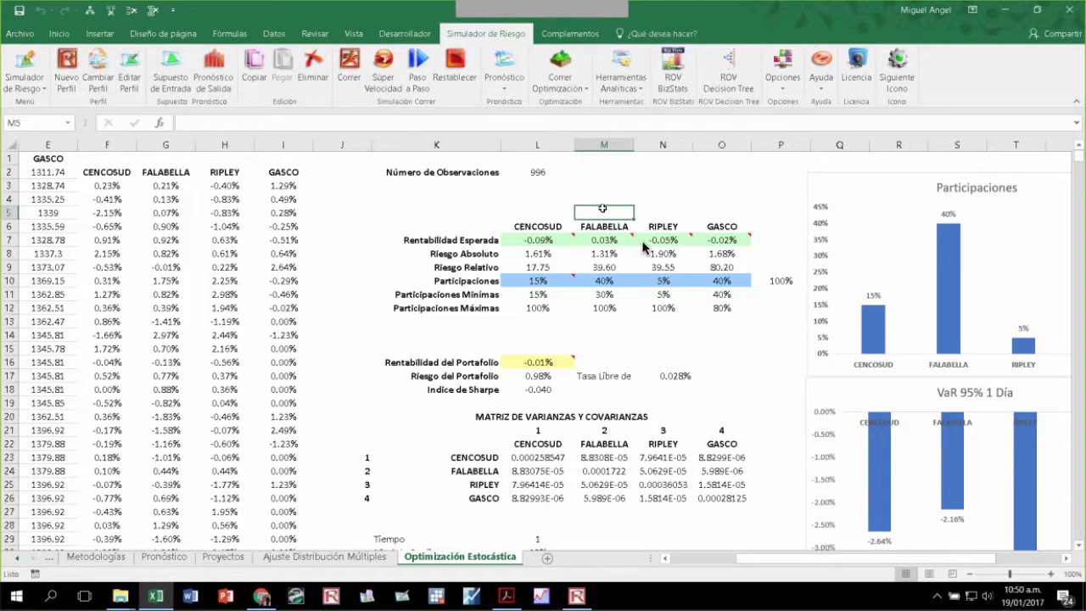
pyautogui.moveTo(533, 245); pyautogui.dragTo(726, 244)
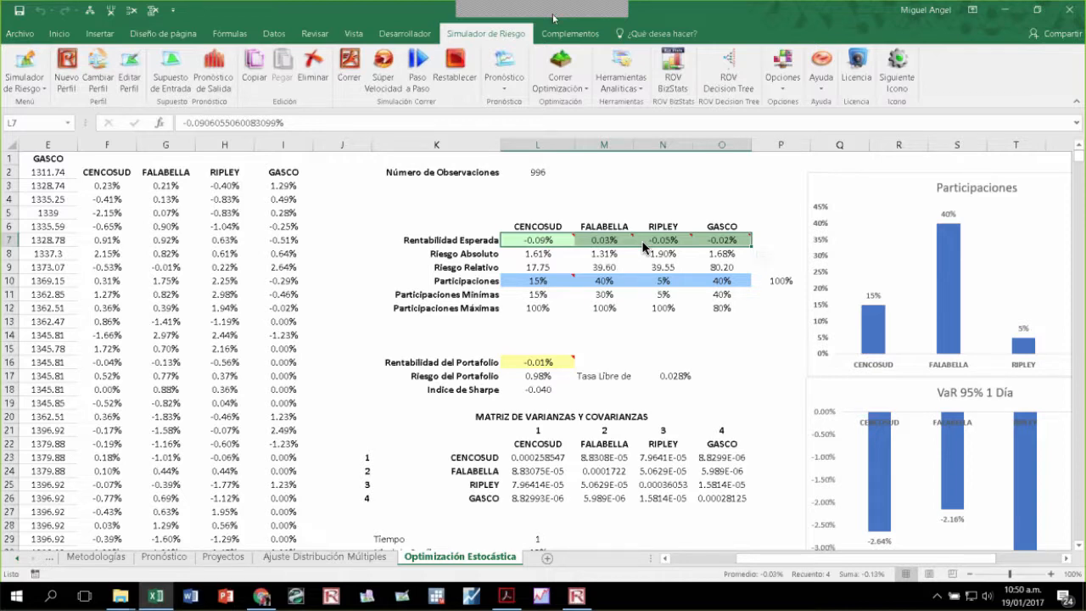
pyautogui.moveTo(103, 185); pyautogui.dragTo(275, 241)
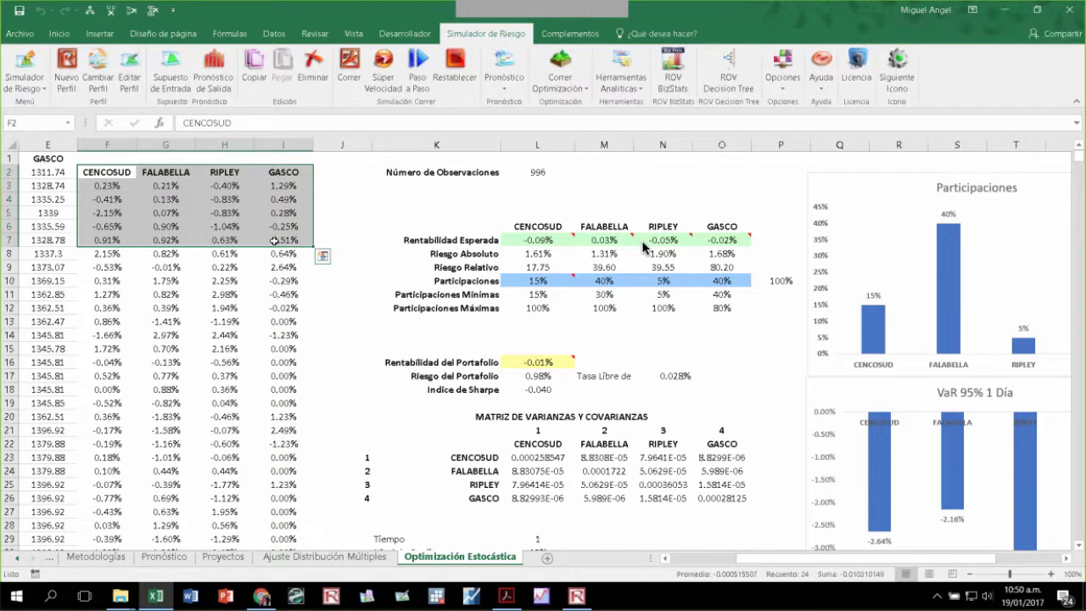
# Step: Step through the simulation one trial at a time to observe the random expected returns, and reset the model to its base values
pyautogui.click(419, 73)
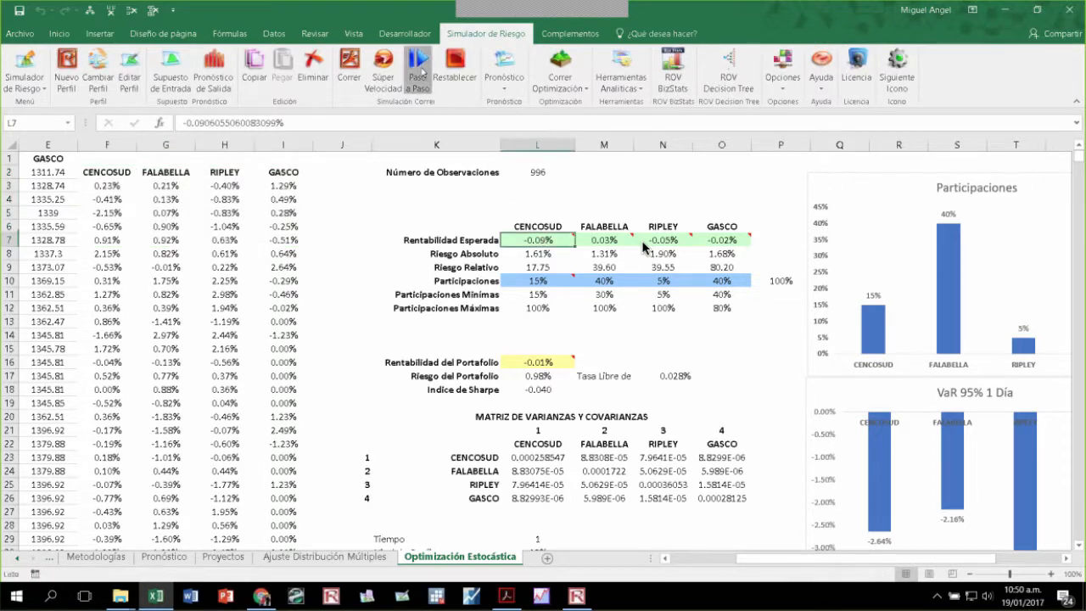
pyautogui.click(421, 72)
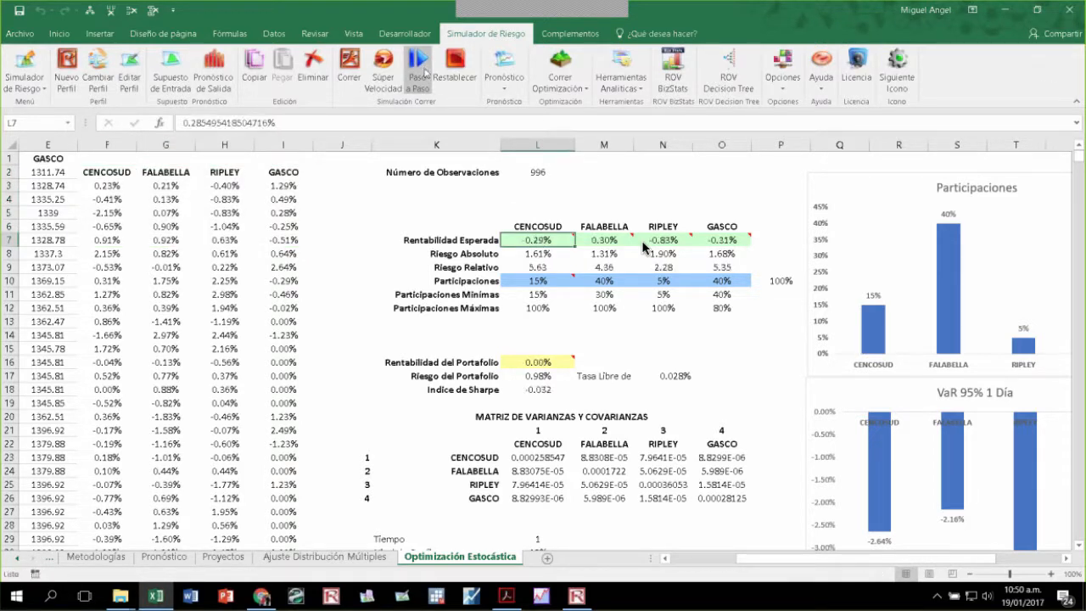
pyautogui.click(420, 74)
pyautogui.click(420, 74)
pyautogui.click(420, 75)
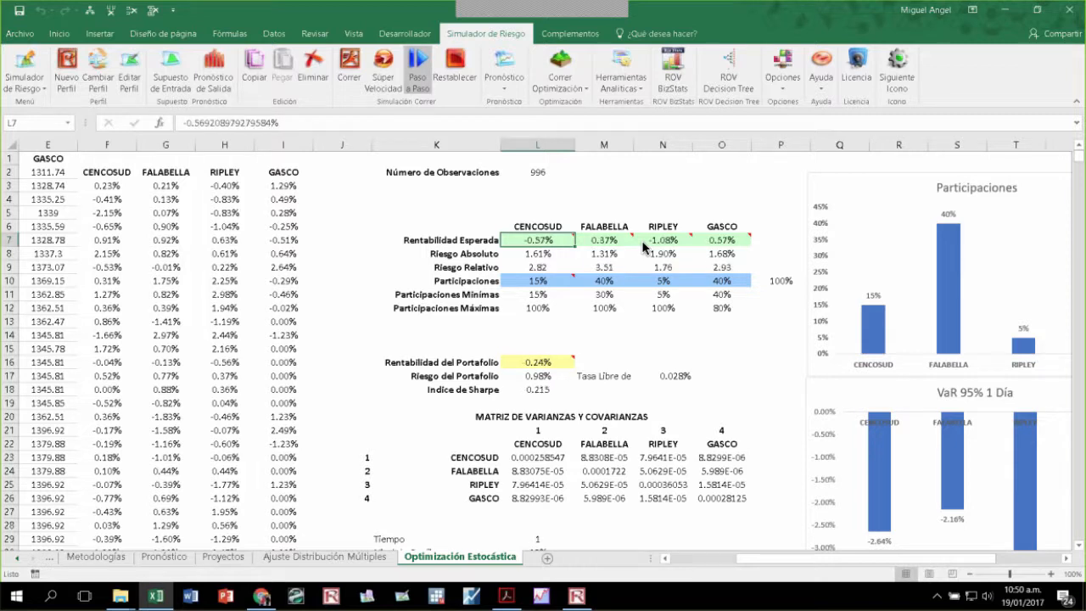
pyautogui.click(420, 75)
pyautogui.click(420, 75)
pyautogui.click(420, 75)
pyautogui.click(420, 75)
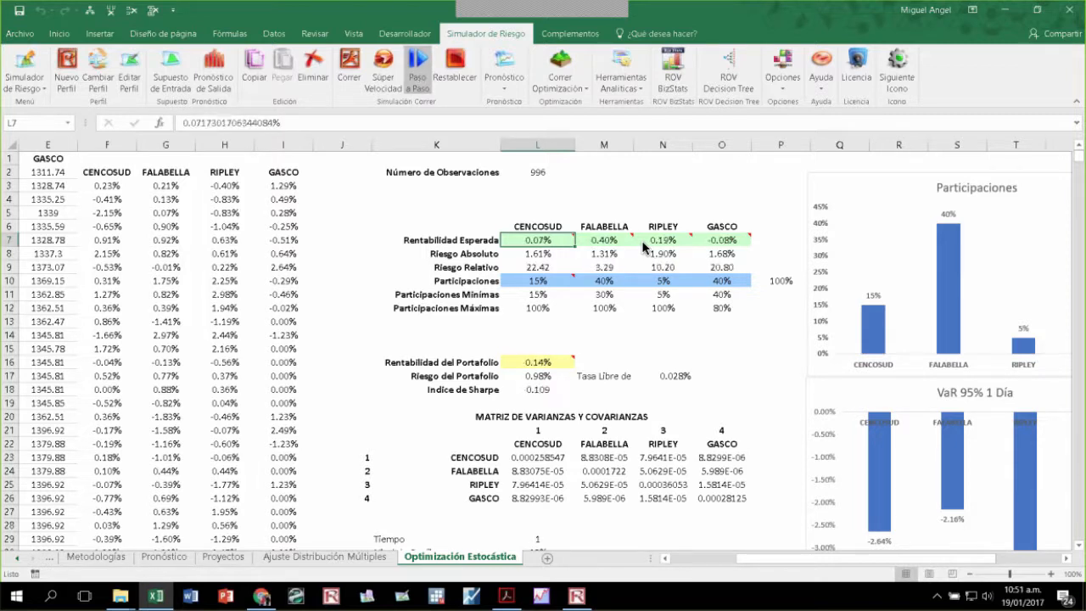
pyautogui.click(420, 74)
pyautogui.click(421, 75)
pyautogui.click(420, 75)
pyautogui.click(420, 75)
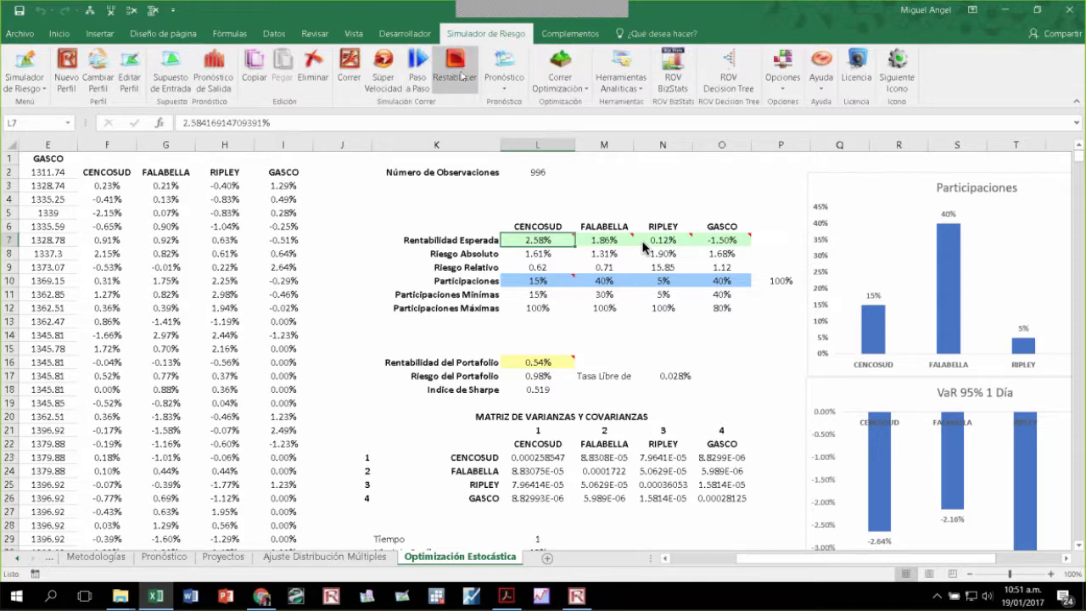
pyautogui.click(459, 76)
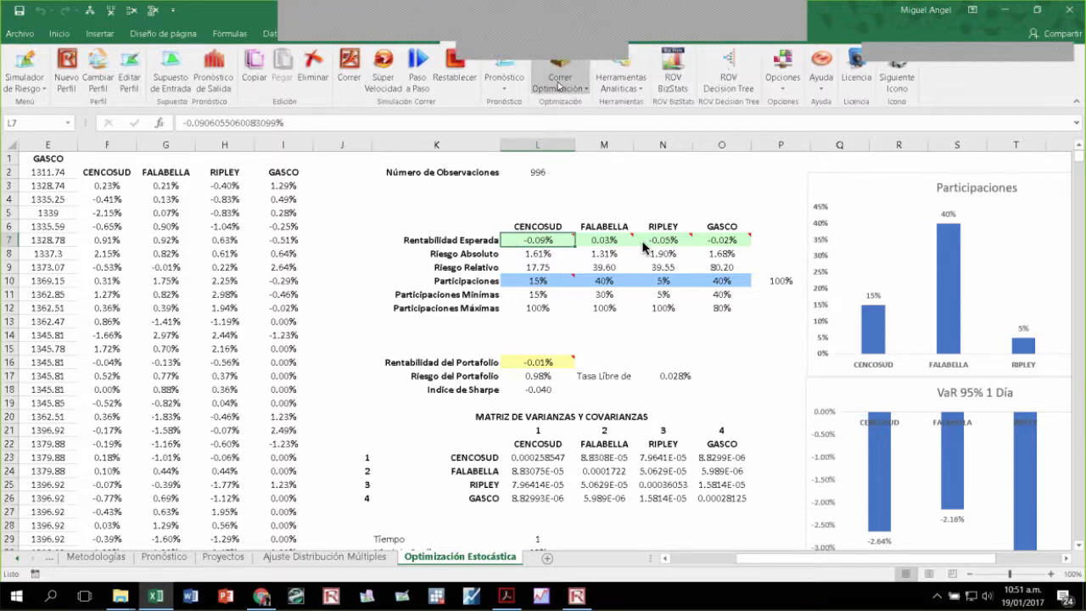
# Step: Launch ROV Decision Tree and open the recently used supplier decision tree comparing Proveedor A and Proveedor B
pyautogui.click(729, 76)
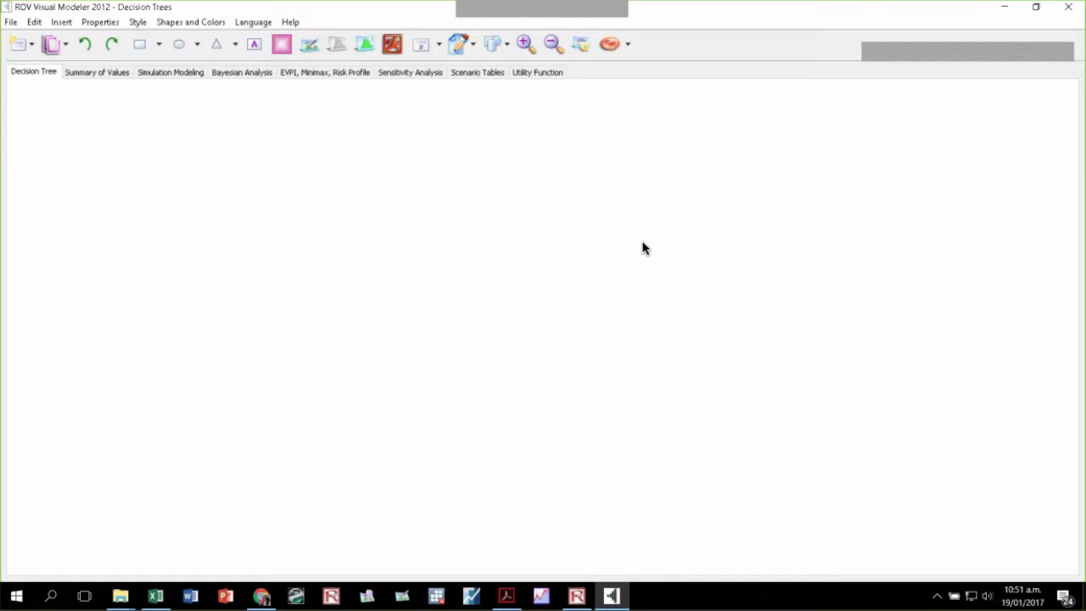
pyautogui.click(19, 22)
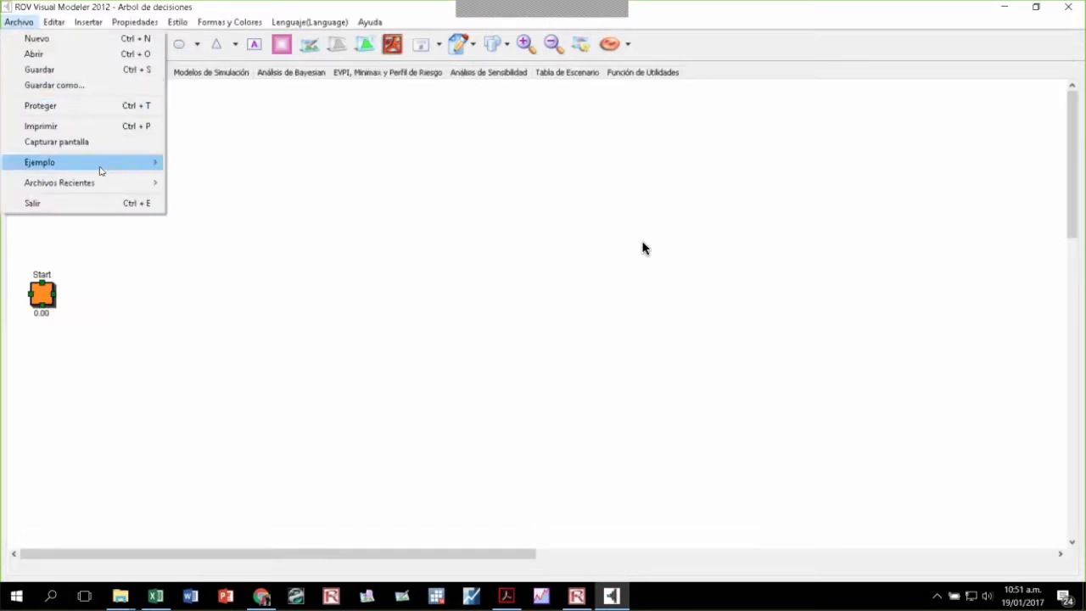
pyautogui.moveTo(101, 168)
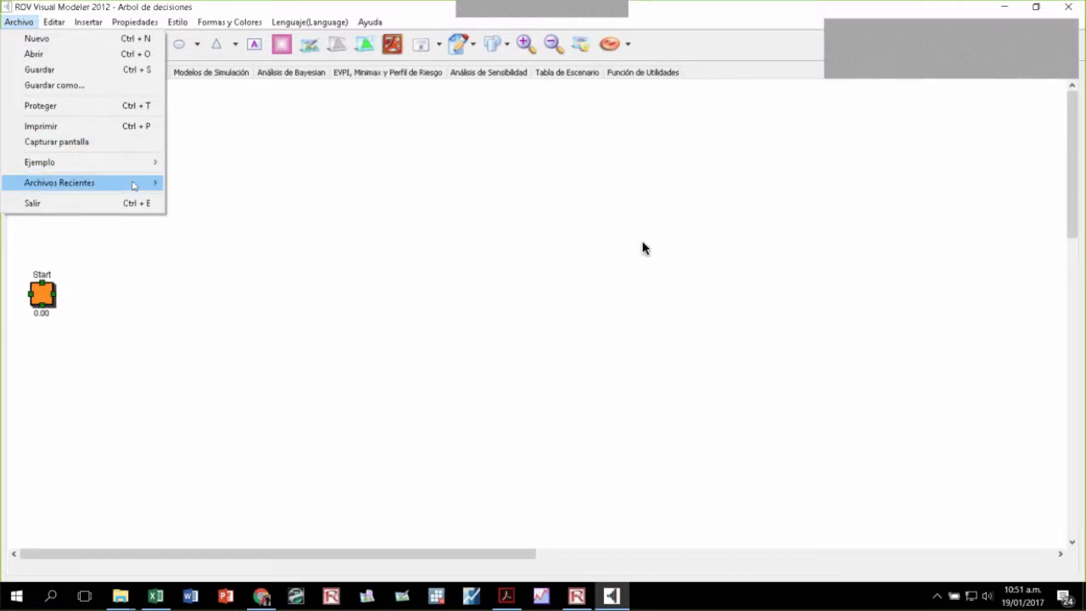
pyautogui.moveTo(135, 184)
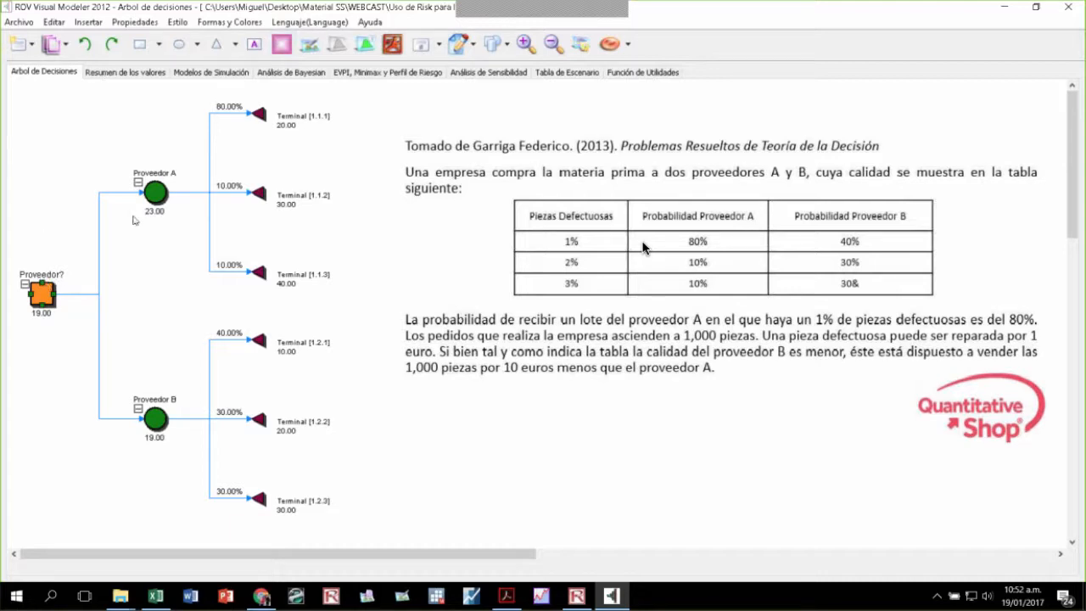
# Step: Examine the Proveedor A and Proveedor B uncertainty nodes and the probability branch leading to Terminal [1.1.1]
pyautogui.click(163, 195)
pyautogui.click(156, 425)
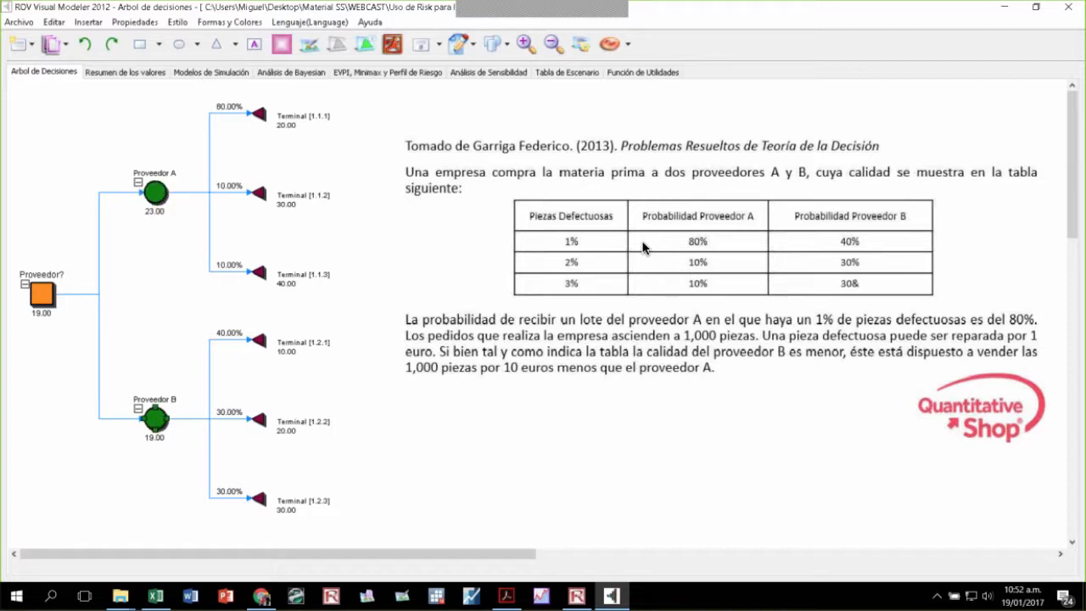
pyautogui.click(230, 112)
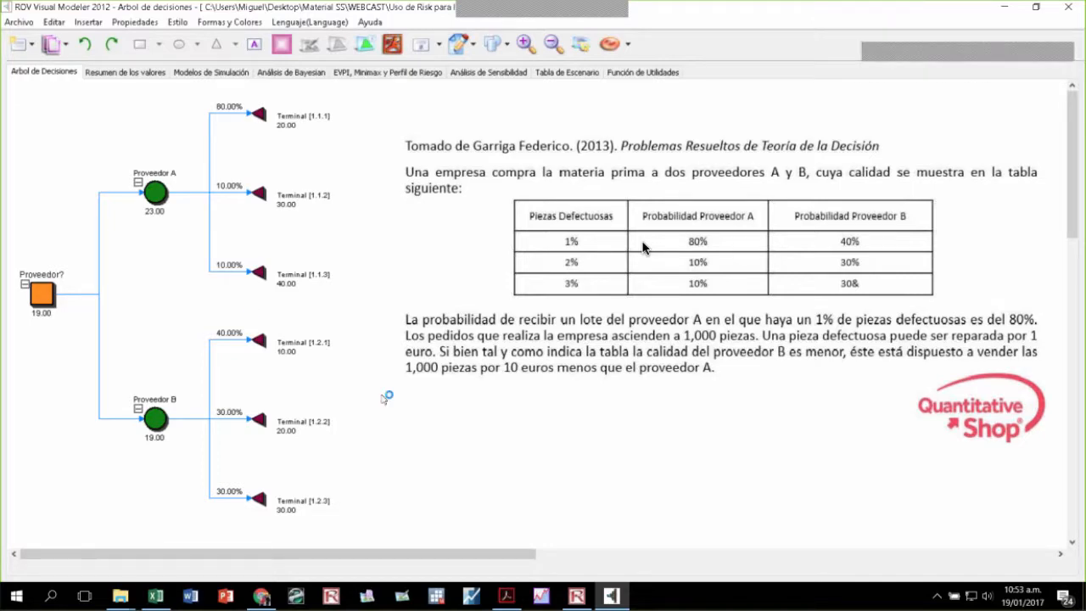
# Step: Switch to Excel and handwrite the sample-size formula n = Z²α/2·S²/ε² below the VaR Parametrico row, circling the formula and its n
pyautogui.click(154, 598)
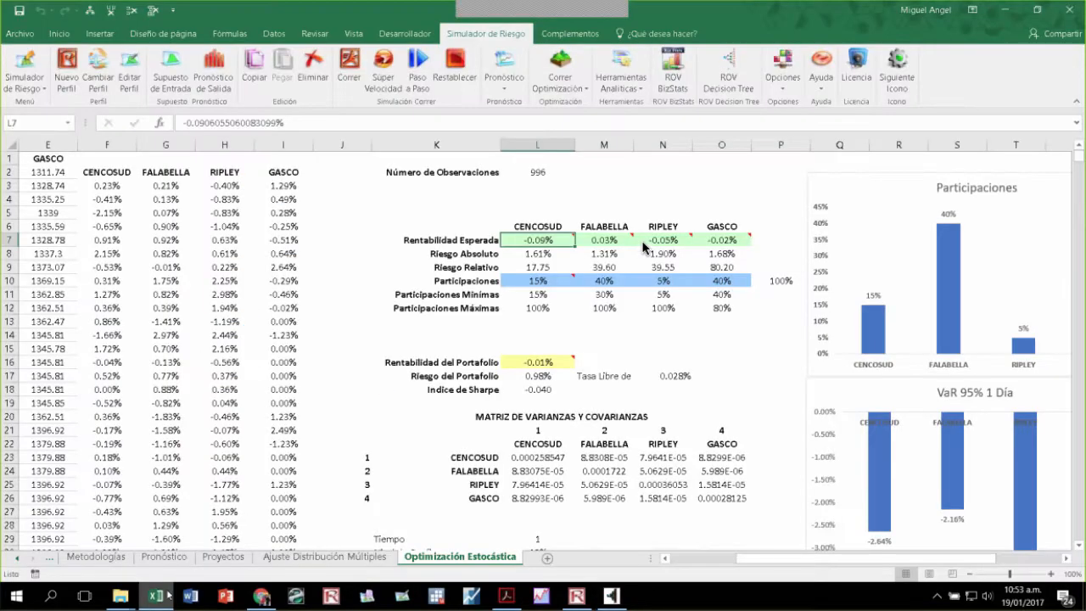
pyautogui.click(17, 557)
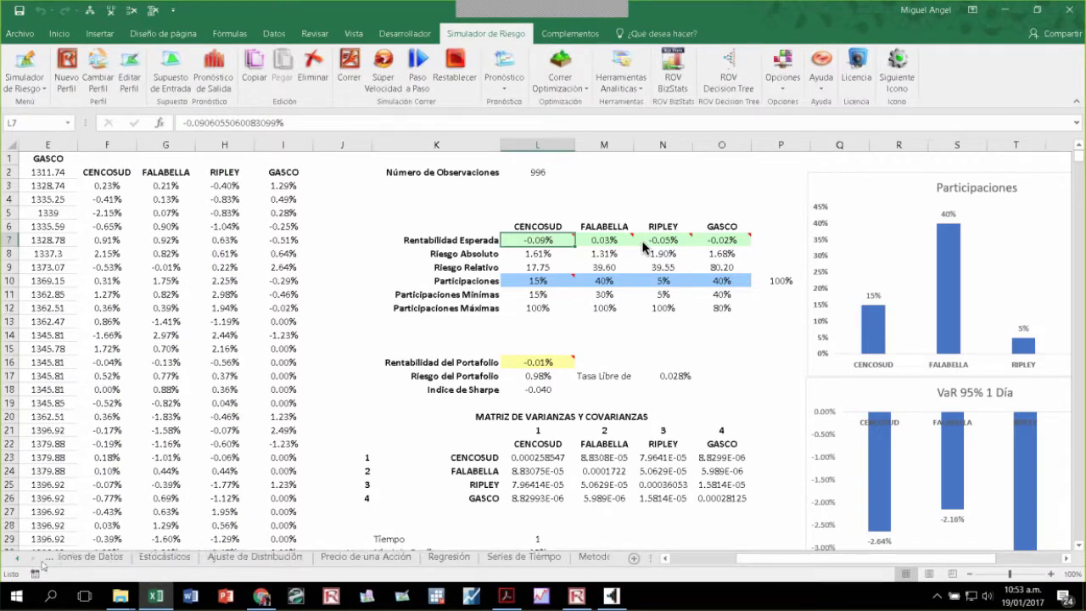
pyautogui.scroll(-5, 472, 443)
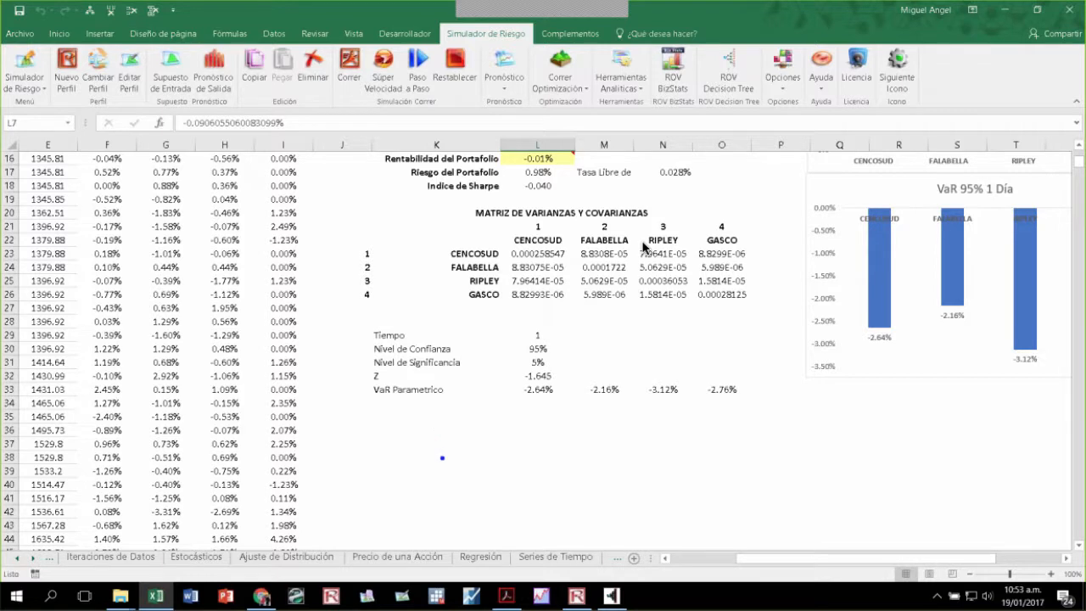
pyautogui.moveTo(435, 458)
pyautogui.mouseDown()
pyautogui.moveTo(476, 462)
pyautogui.moveTo(507, 439)
pyautogui.moveTo(509, 449)
pyautogui.moveTo(564, 439)
pyautogui.moveTo(555, 455)
pyautogui.moveTo(583, 454)
pyautogui.mouseUp()
pyautogui.click(525, 453)
pyautogui.moveTo(553, 439); pyautogui.dragTo(625, 465)
pyautogui.click(599, 443)
pyautogui.moveTo(599, 404)
pyautogui.mouseDown()
pyautogui.moveTo(643, 426)
pyautogui.moveTo(641, 455)
pyautogui.mouseUp()
pyautogui.moveTo(655, 398); pyautogui.dragTo(672, 414)
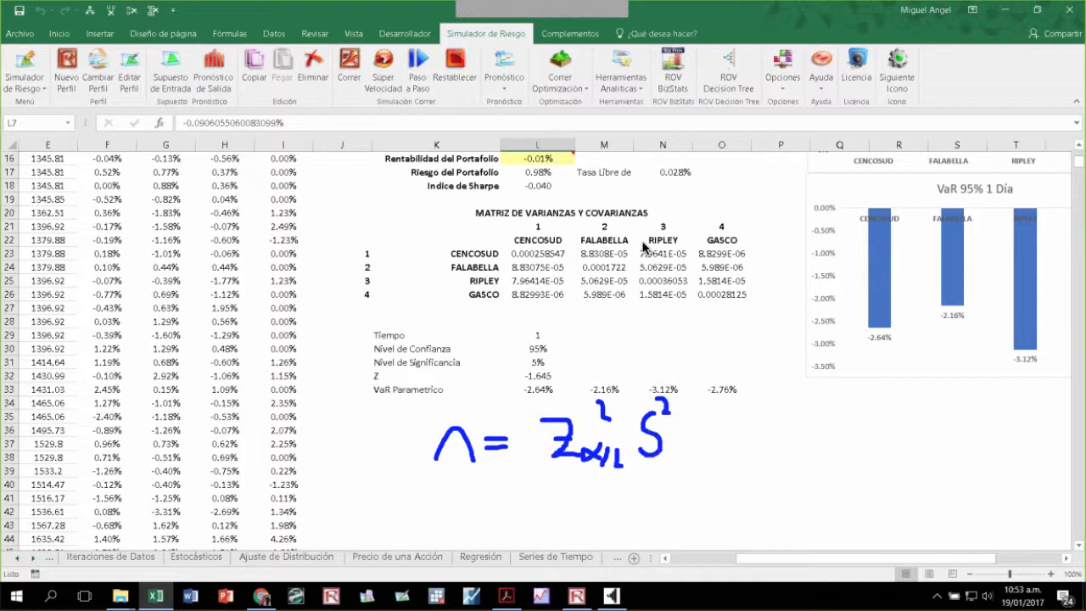
pyautogui.moveTo(536, 478); pyautogui.dragTo(695, 474)
pyautogui.moveTo(619, 494)
pyautogui.mouseDown()
pyautogui.moveTo(604, 507)
pyautogui.moveTo(618, 521)
pyautogui.moveTo(648, 504)
pyautogui.mouseUp()
pyautogui.moveTo(520, 352)
pyautogui.mouseDown()
pyautogui.moveTo(450, 390)
pyautogui.moveTo(611, 543)
pyautogui.moveTo(543, 353)
pyautogui.moveTo(512, 351)
pyautogui.mouseUp()
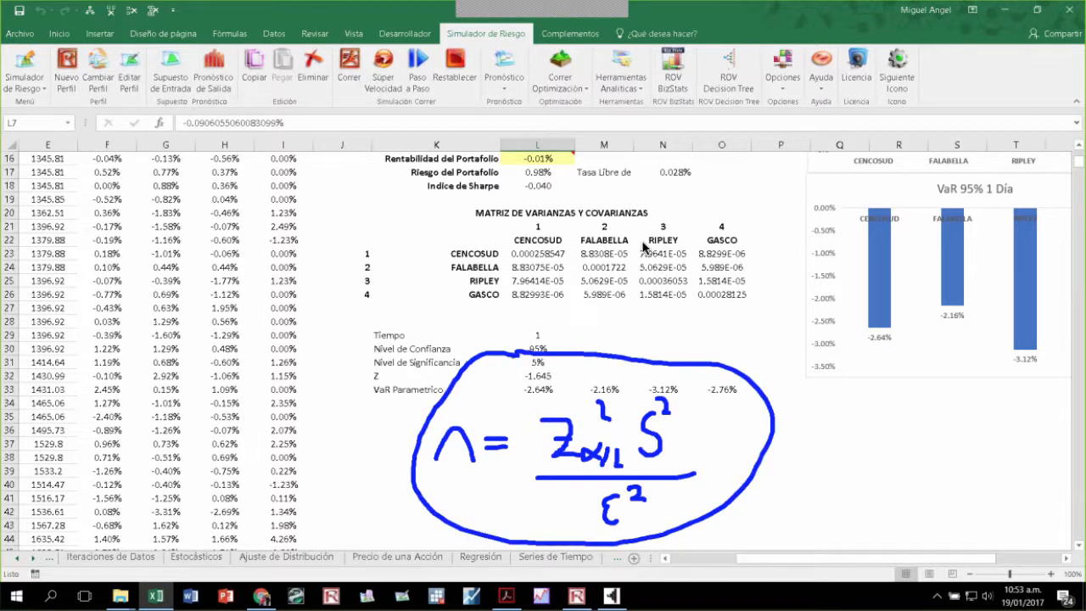
pyautogui.moveTo(458, 414)
pyautogui.mouseDown()
pyautogui.moveTo(437, 418)
pyautogui.moveTo(450, 475)
pyautogui.moveTo(483, 450)
pyautogui.moveTo(452, 412)
pyautogui.mouseUp()
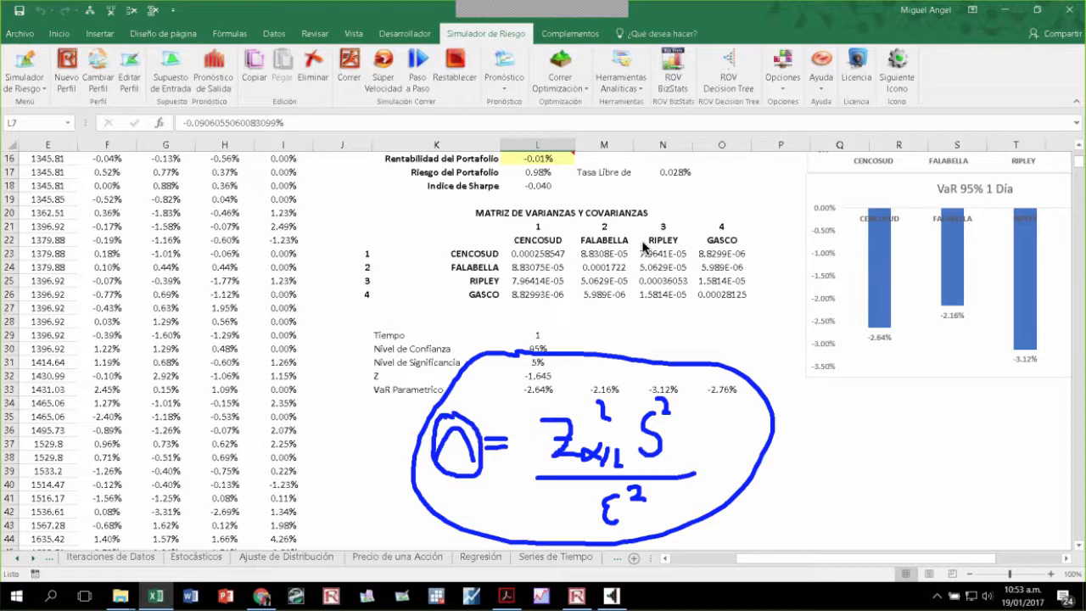
# Step: Handwrite the error formula ε = (Zα/2·S/√n)/x̄ beside the first one, circle Zα/2, and add σ and μ as population counterparts
pyautogui.moveTo(812, 413)
pyautogui.mouseDown()
pyautogui.moveTo(813, 454)
pyautogui.moveTo(844, 426)
pyautogui.mouseUp()
pyautogui.moveTo(831, 436); pyautogui.dragTo(845, 435)
pyautogui.moveTo(871, 419)
pyautogui.mouseDown()
pyautogui.moveTo(891, 421)
pyautogui.moveTo(889, 451)
pyautogui.moveTo(888, 430)
pyautogui.moveTo(917, 458)
pyautogui.moveTo(948, 460)
pyautogui.mouseUp()
pyautogui.moveTo(976, 421)
pyautogui.mouseDown()
pyautogui.moveTo(965, 450)
pyautogui.moveTo(995, 465)
pyautogui.moveTo(962, 493)
pyautogui.moveTo(1009, 468)
pyautogui.moveTo(984, 489)
pyautogui.moveTo(998, 490)
pyautogui.mouseUp()
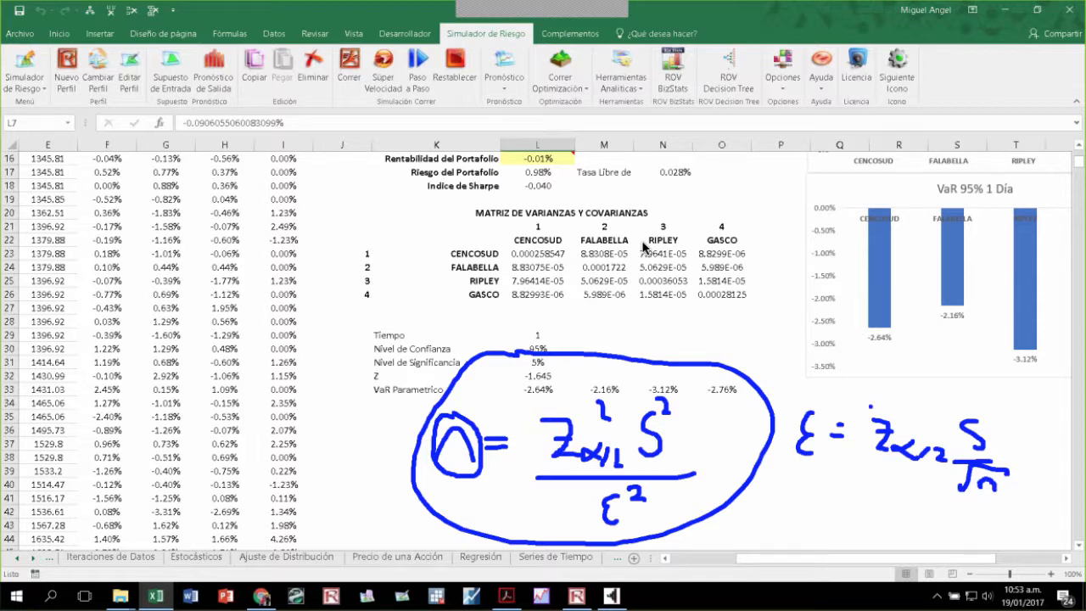
pyautogui.moveTo(859, 501); pyautogui.dragTo(1062, 501)
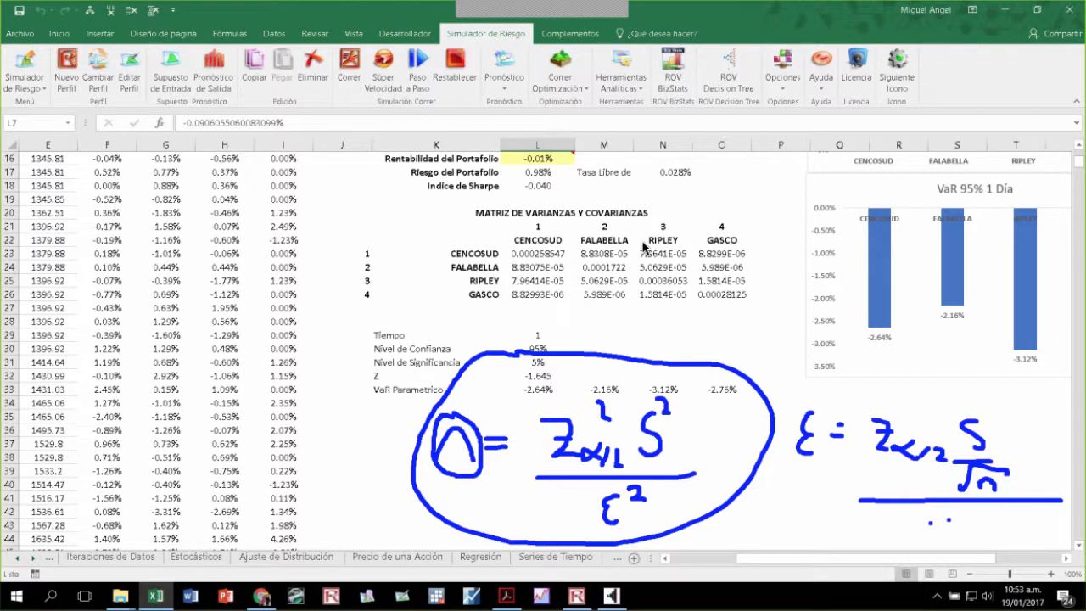
pyautogui.moveTo(942, 516)
pyautogui.mouseDown()
pyautogui.moveTo(956, 533)
pyautogui.moveTo(940, 535)
pyautogui.moveTo(962, 509)
pyautogui.mouseUp()
pyautogui.moveTo(874, 410)
pyautogui.mouseDown()
pyautogui.moveTo(865, 466)
pyautogui.moveTo(961, 463)
pyautogui.moveTo(874, 411)
pyautogui.mouseUp()
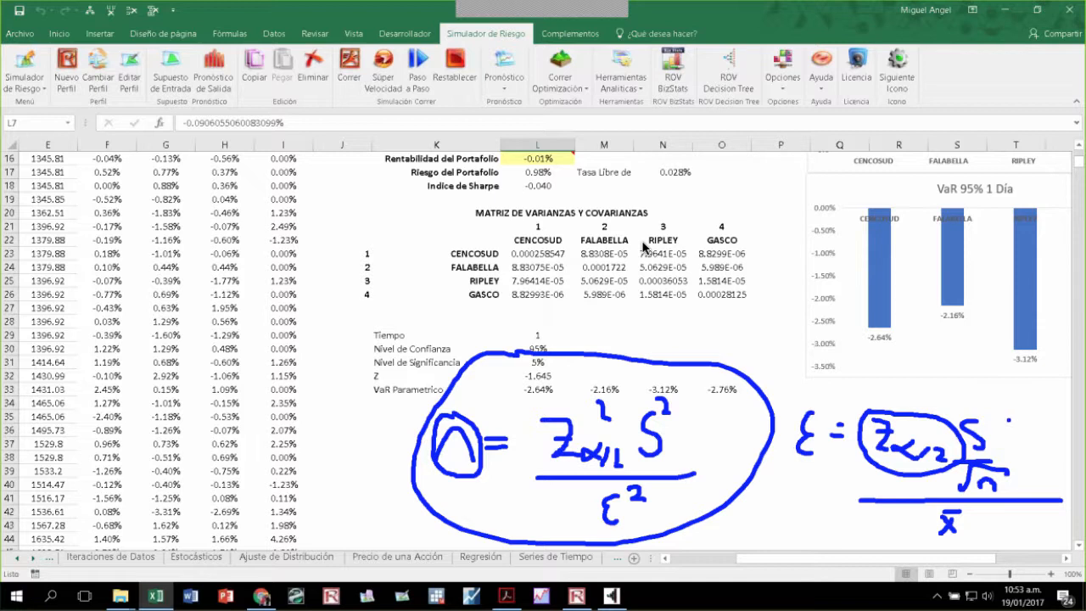
pyautogui.moveTo(1014, 418); pyautogui.dragTo(1034, 405)
pyautogui.moveTo(993, 507)
pyautogui.mouseDown()
pyautogui.moveTo(992, 519)
pyautogui.moveTo(1037, 526)
pyautogui.mouseUp()
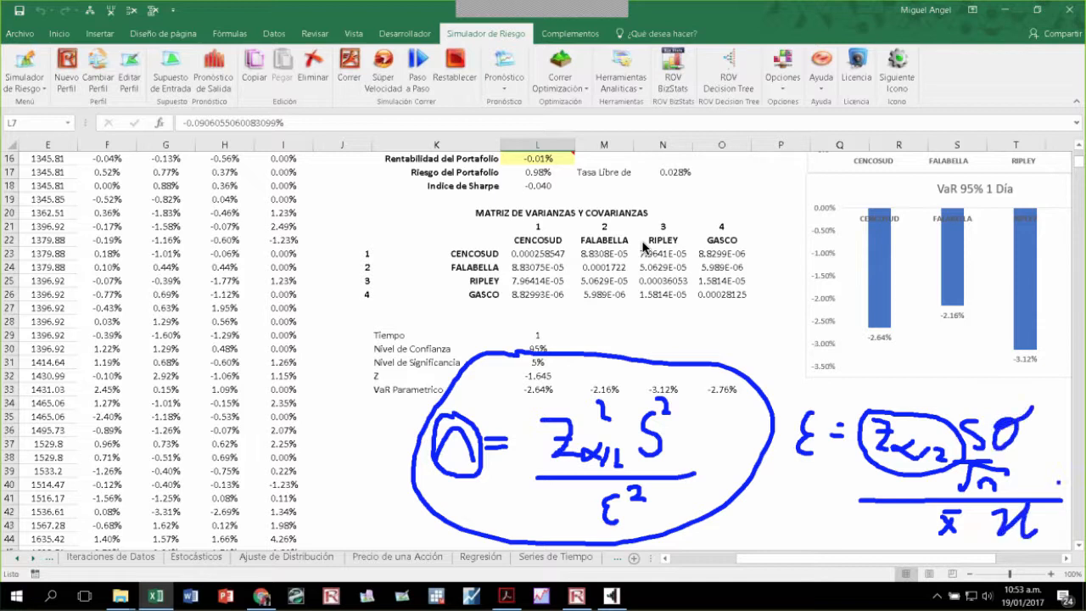
# Step: Circle ε² in the sample-size formula's denominator and clear all handwritten annotations from the sheet
pyautogui.click(865, 465)
pyautogui.click(456, 452)
pyautogui.moveTo(619, 483)
pyautogui.mouseDown()
pyautogui.moveTo(586, 509)
pyautogui.moveTo(598, 526)
pyautogui.moveTo(655, 490)
pyautogui.mouseUp()
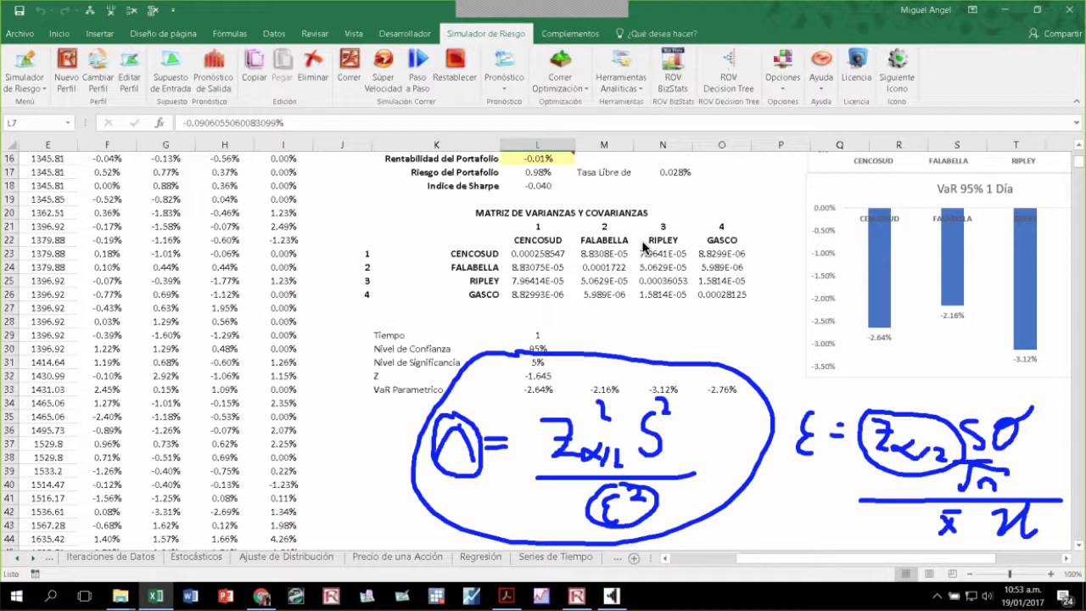
pyautogui.press('Escape')
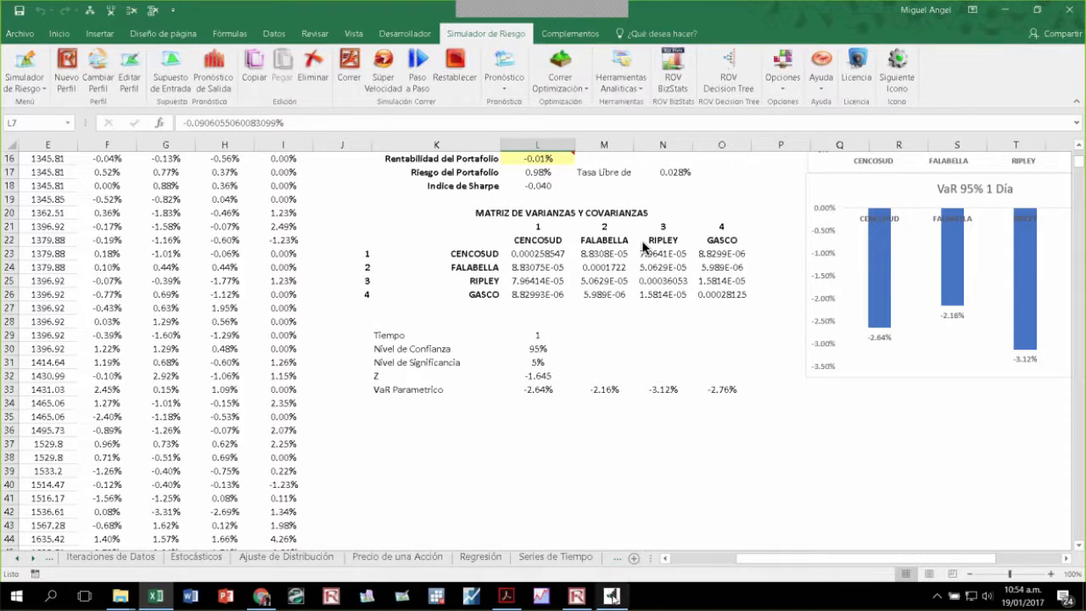
# Step: Switch back to ROV Visual Modeler and run the supplier decision tree without simulation, highlighting the path with the minimum value
pyautogui.hotkey('alt', 'Tab')
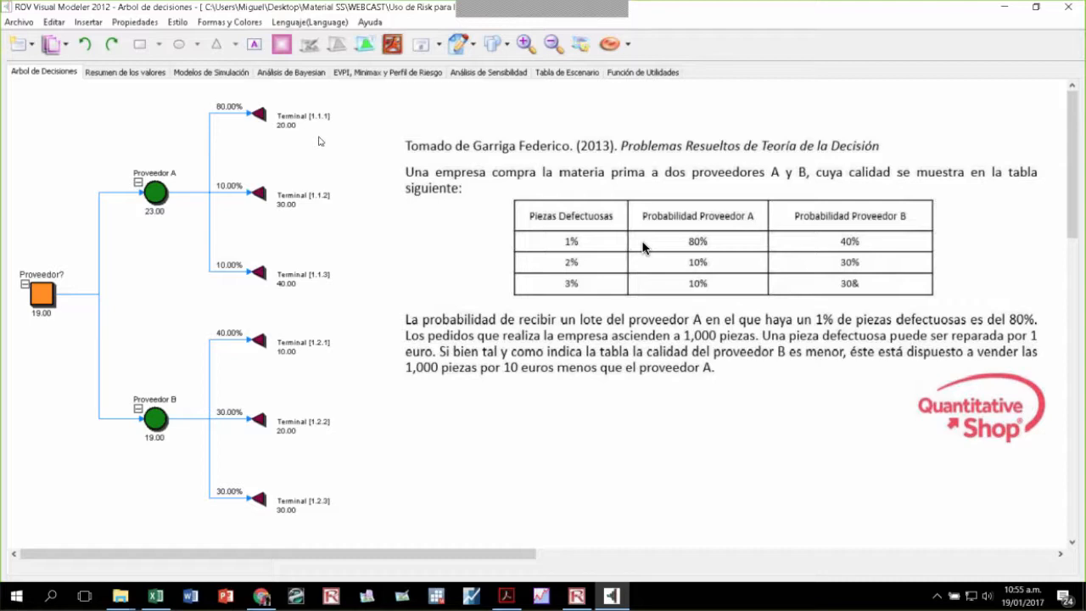
pyautogui.click(392, 43)
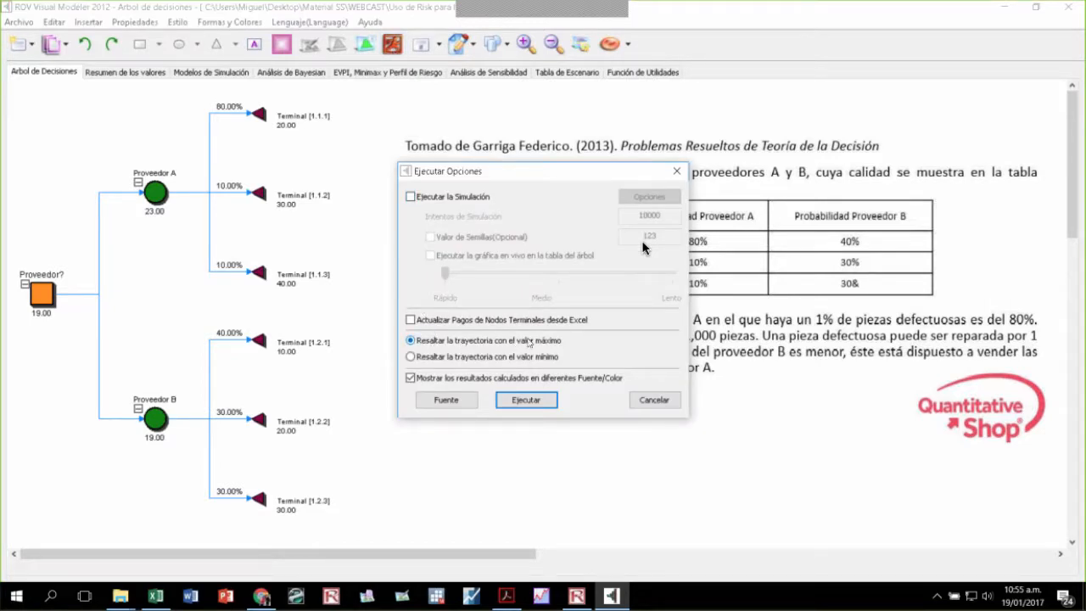
pyautogui.click(419, 359)
pyautogui.click(544, 405)
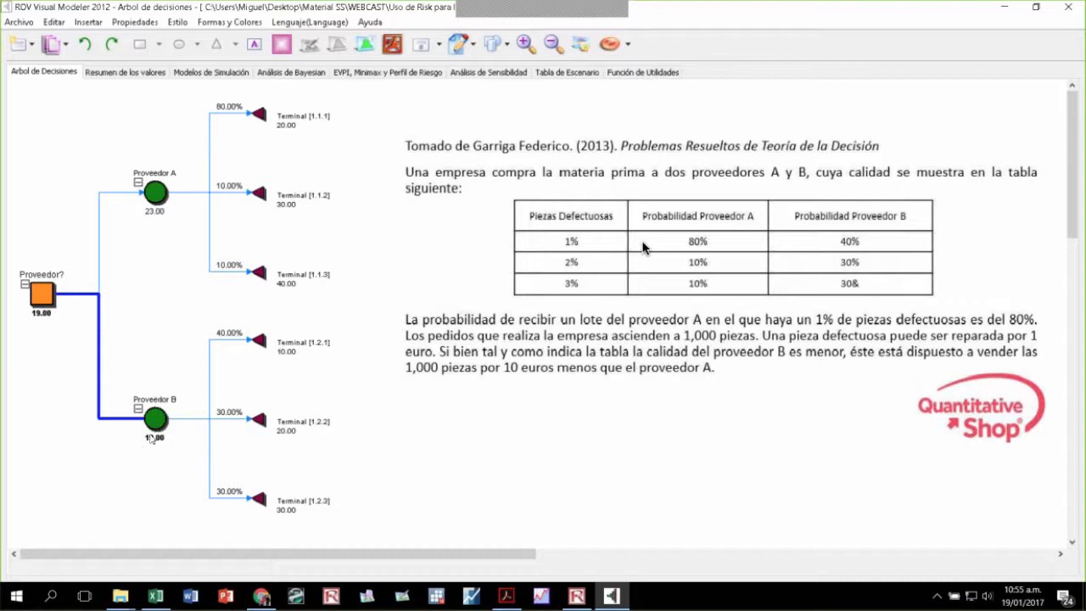
# Step: Open the simulation assumption for the Terminal [1.1.1] probability of Proveedor A and choose the Uniform distribution
pyautogui.doubleClick(155, 194)
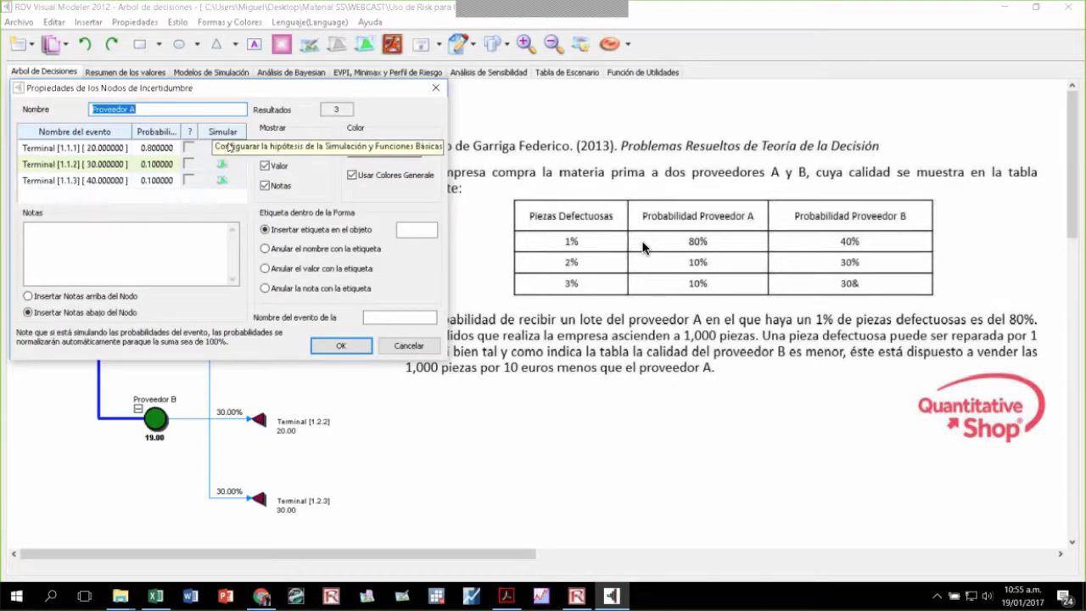
pyautogui.click(222, 149)
pyautogui.click(194, 212)
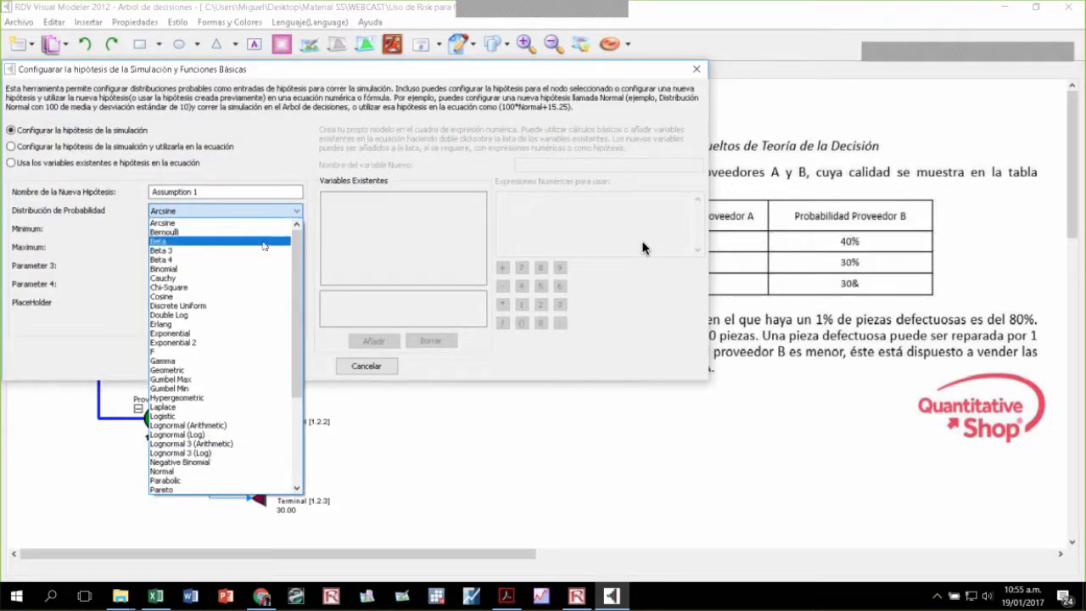
pyautogui.click(226, 311)
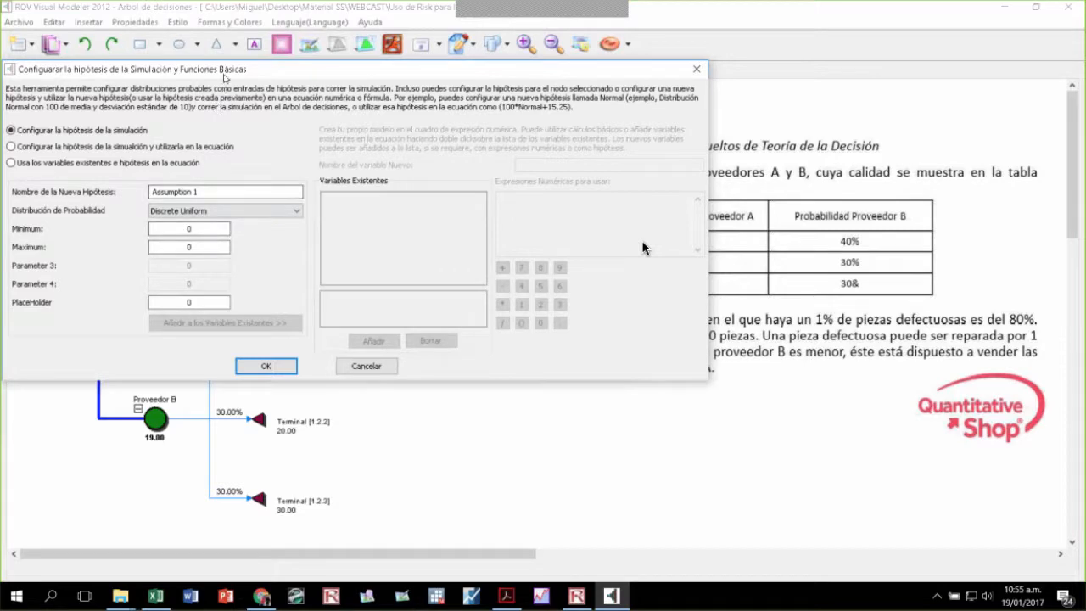
pyautogui.moveTo(226, 73); pyautogui.dragTo(523, 126)
pyautogui.click(587, 254)
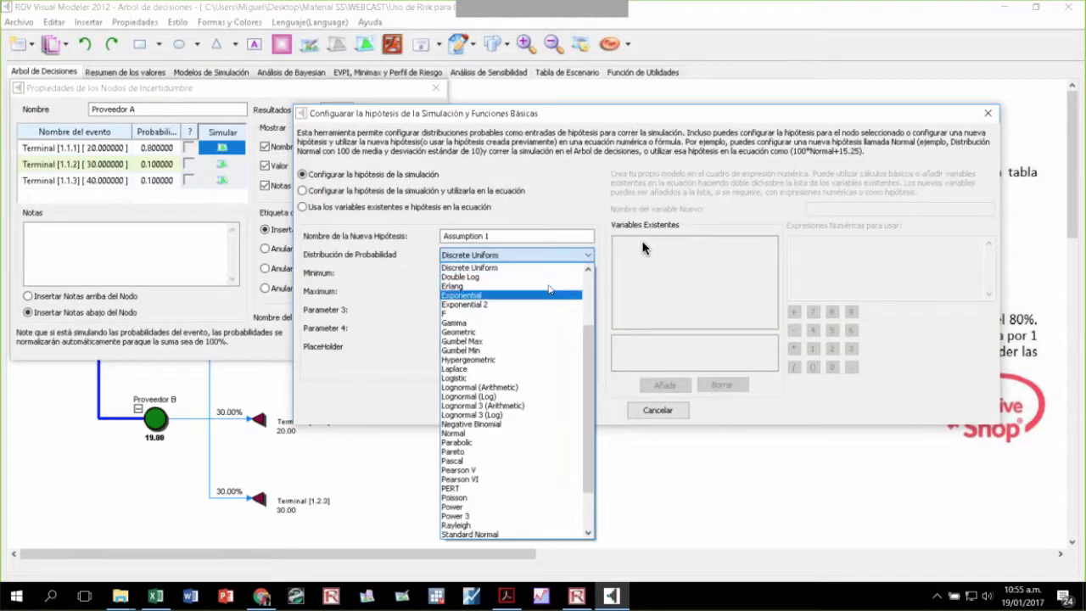
pyautogui.moveTo(589, 350); pyautogui.dragTo(585, 297)
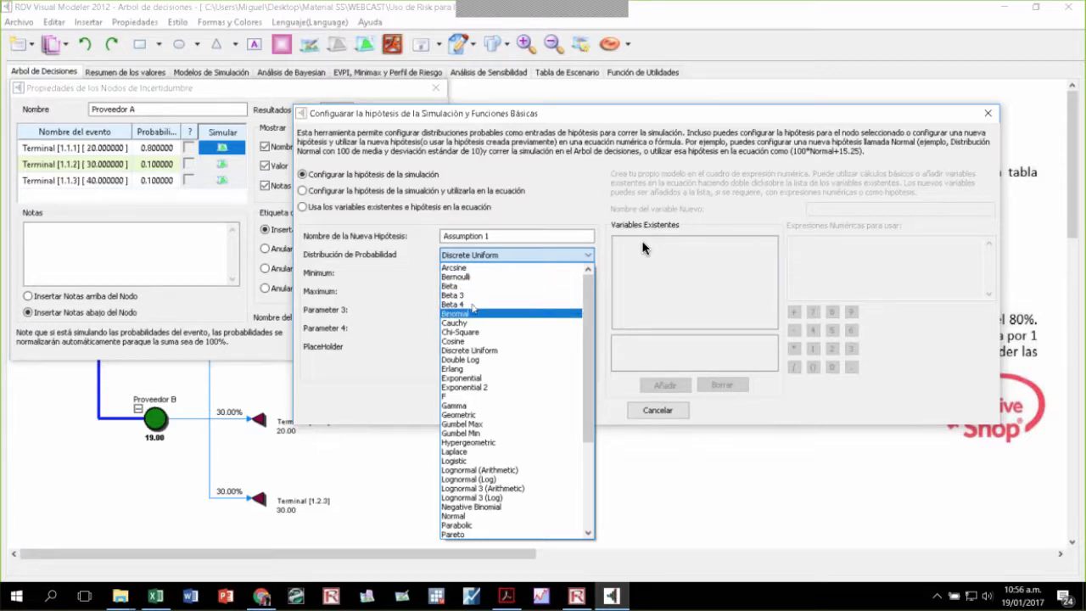
pyautogui.scroll(-6, 507, 509)
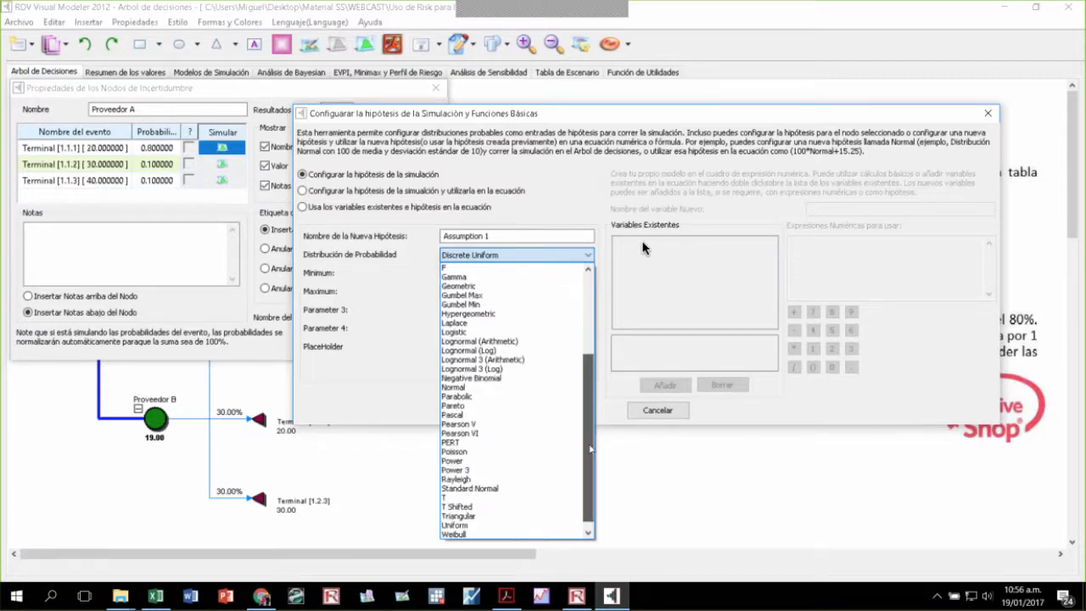
pyautogui.click(507, 516)
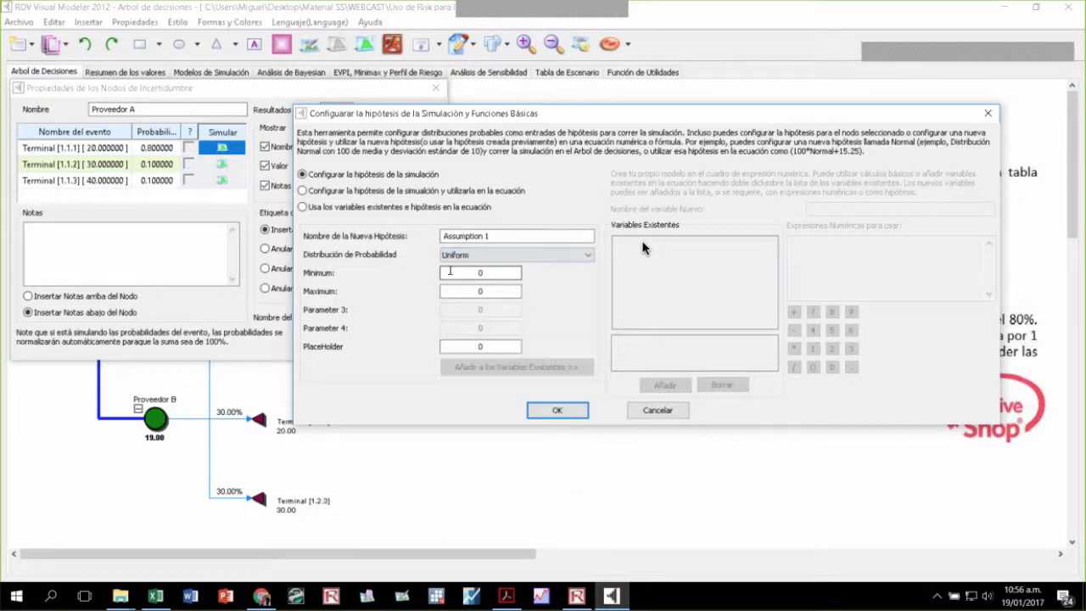
# Step: Set the Uniform assumption's minimum to 0.25 and maximum to 0.75, and accept Proveedor A's node properties
pyautogui.click(453, 273)
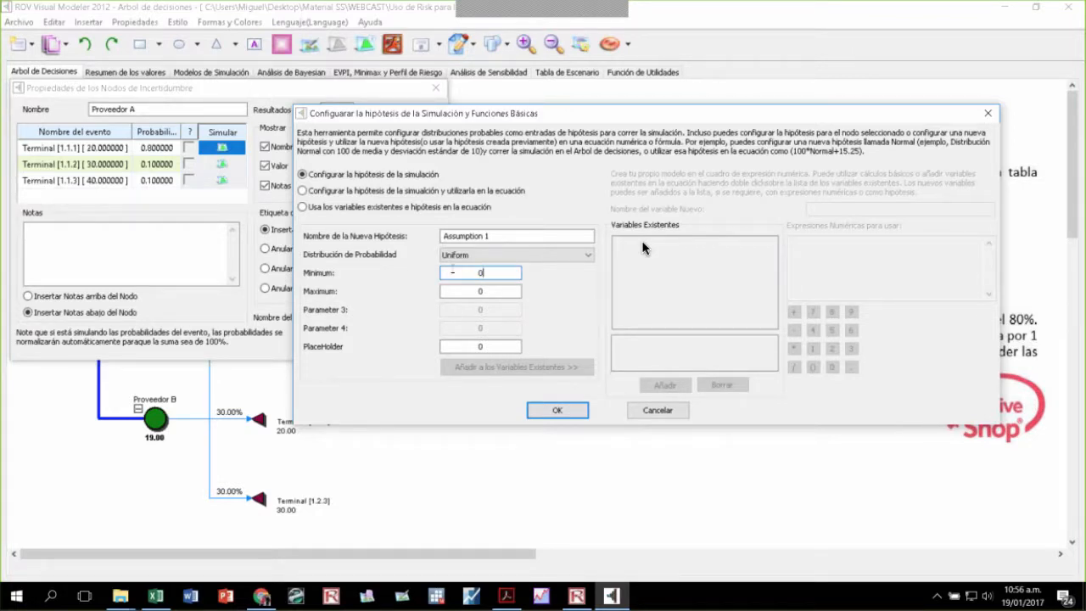
pyautogui.write('.25')
pyautogui.click(497, 290)
pyautogui.write('.75')
pyautogui.click(557, 410)
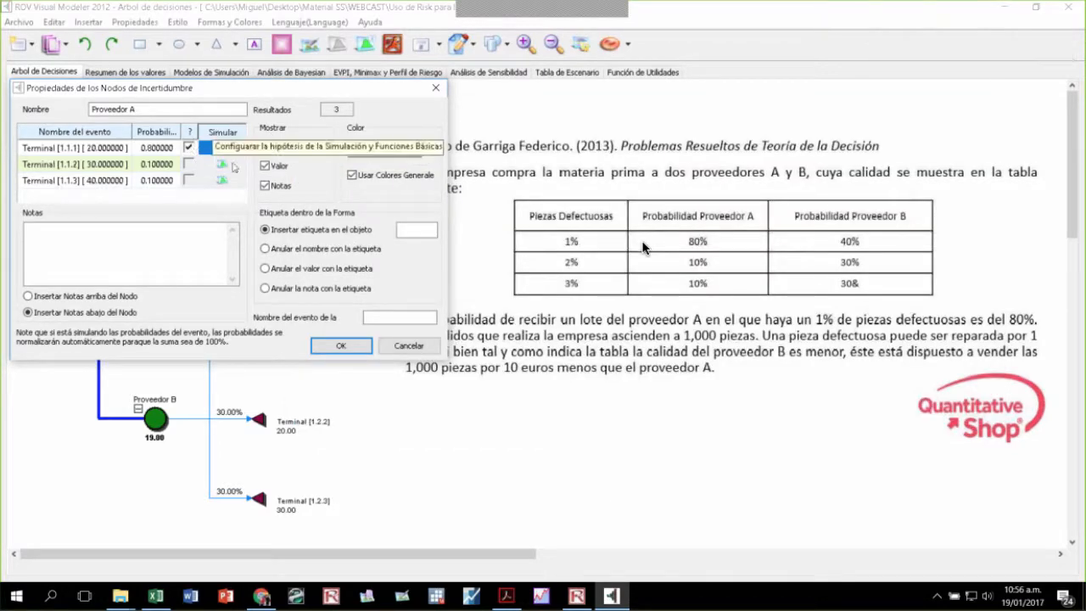
pyautogui.click(356, 346)
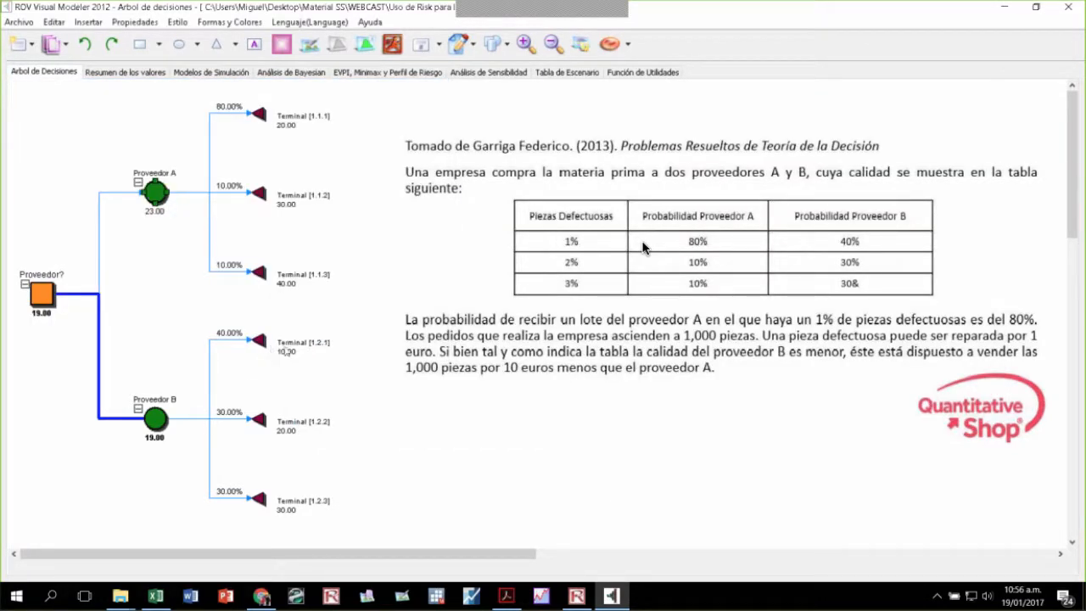
# Step: Open the simulation assumption for the value of Terminal [1.2.1] under Proveedor B and choose the Triangular distribution
pyautogui.doubleClick(257, 340)
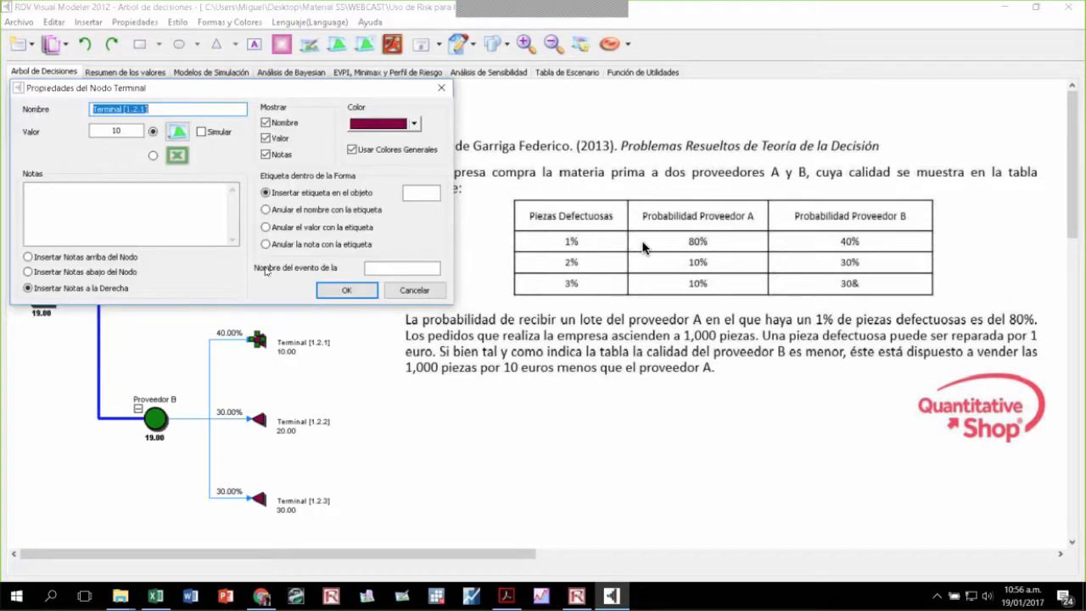
pyautogui.click(178, 133)
pyautogui.click(213, 193)
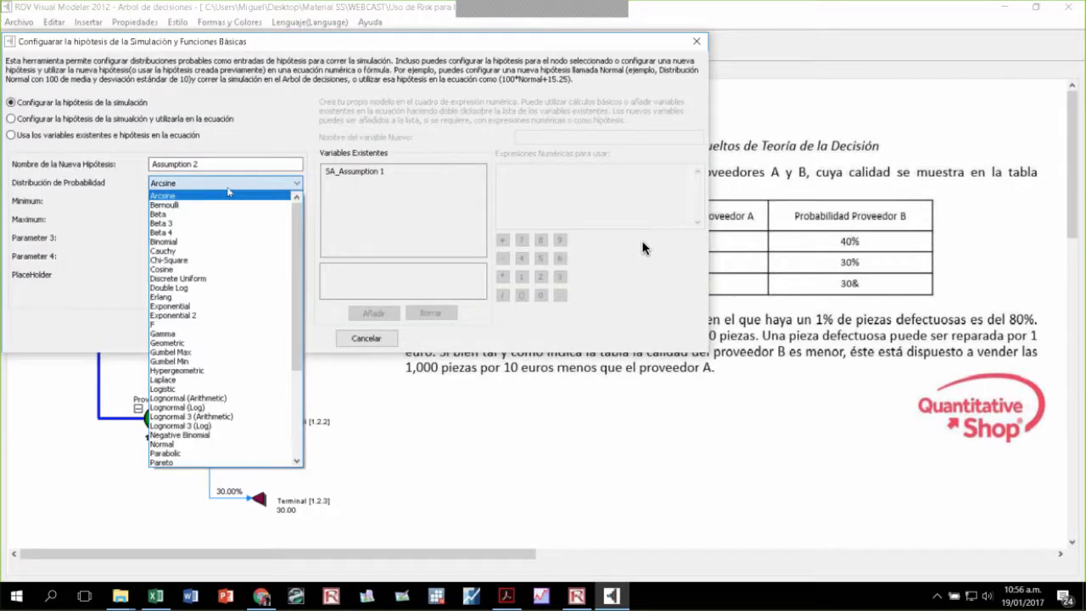
pyautogui.moveTo(292, 271); pyautogui.dragTo(292, 346)
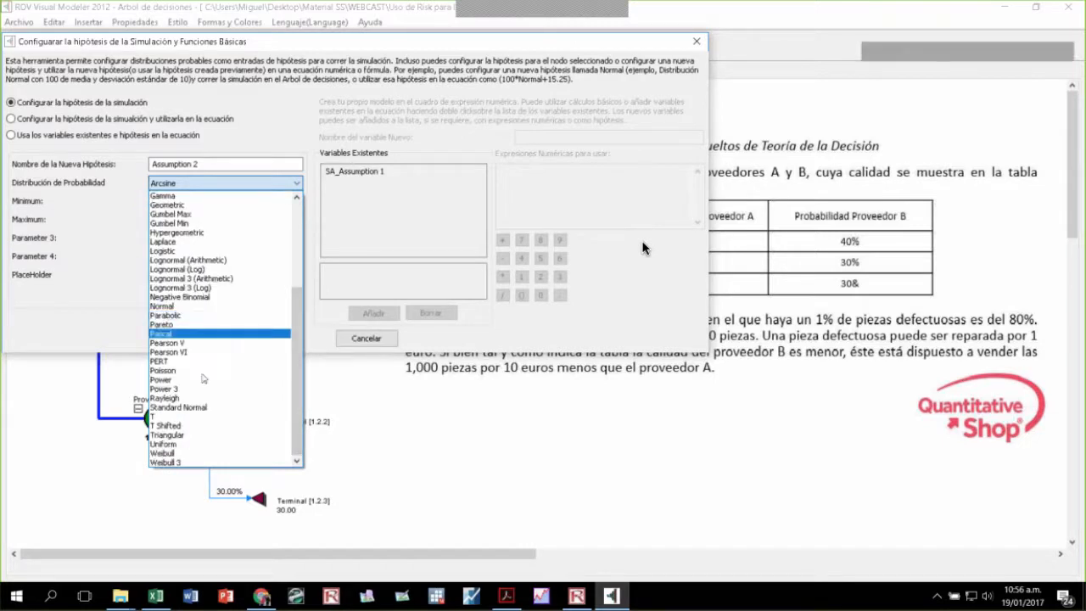
pyautogui.press('t')
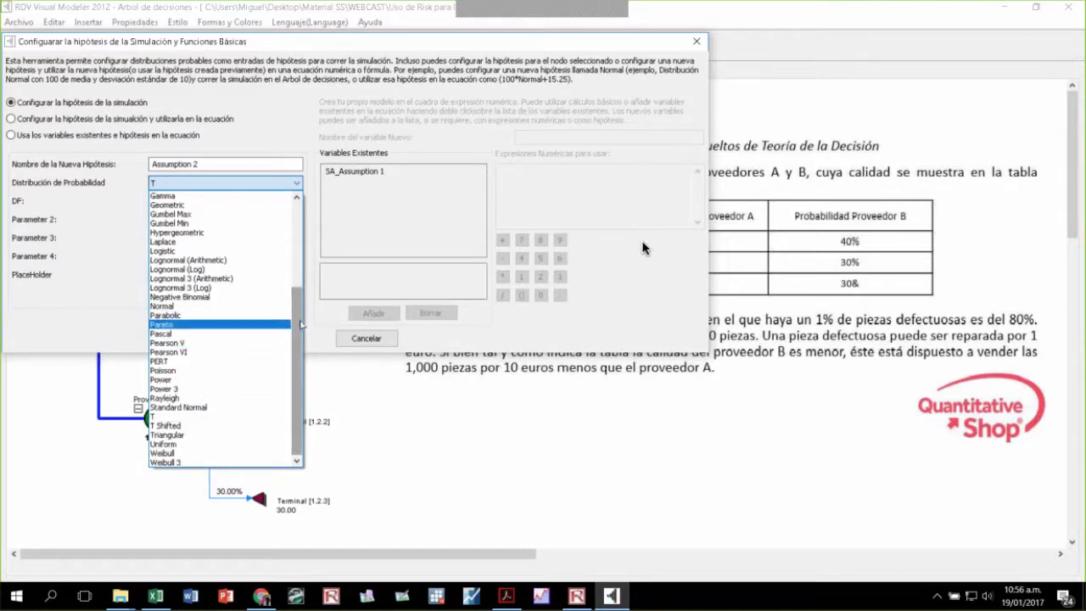
pyautogui.click(212, 434)
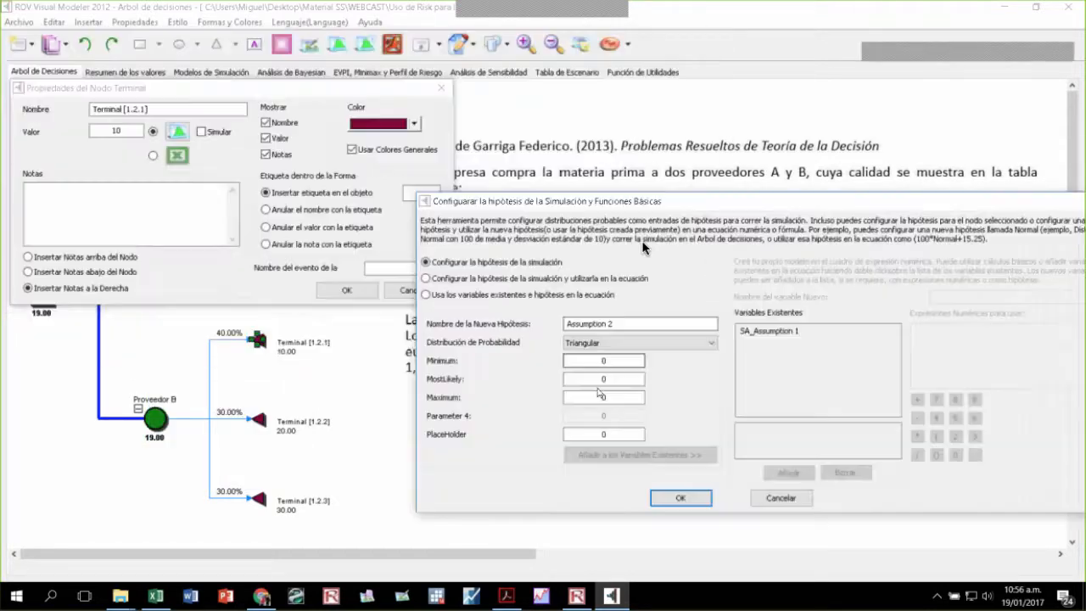
# Step: Set the Triangular assumption to minimum 2, most likely 8 and maximum 12, and accept the terminal node's properties
pyautogui.doubleClick(584, 359)
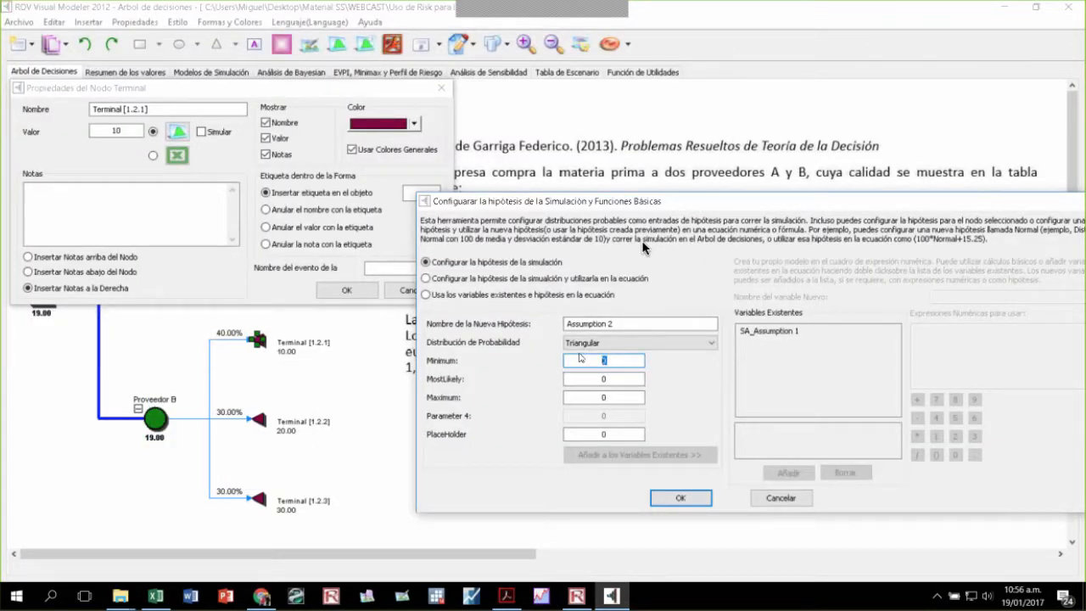
pyautogui.write('2')
pyautogui.doubleClick(567, 379)
pyautogui.doubleClick(569, 397)
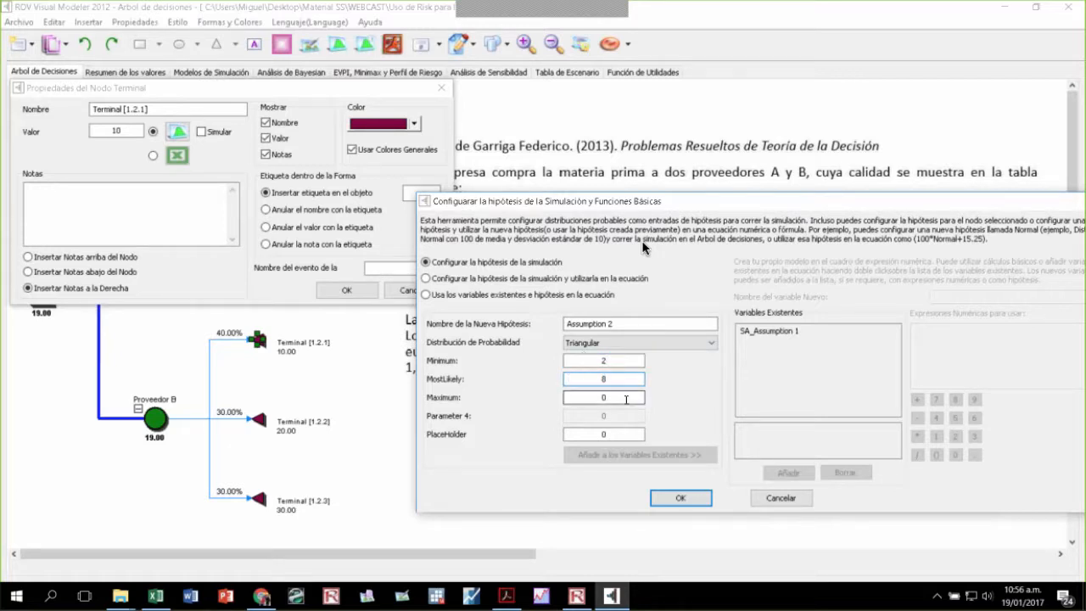
pyautogui.write('12')
pyautogui.click(681, 498)
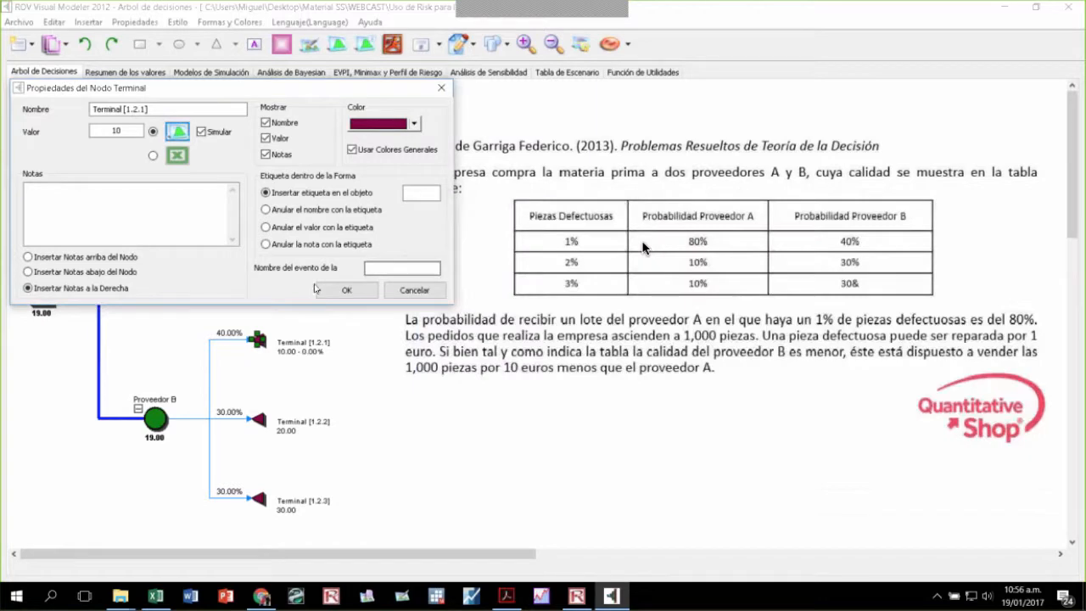
pyautogui.click(346, 289)
# Step: Run the decision tree simulation with 10000 trials, enabling the live tree chart at its slowest speed
pyautogui.click(392, 43)
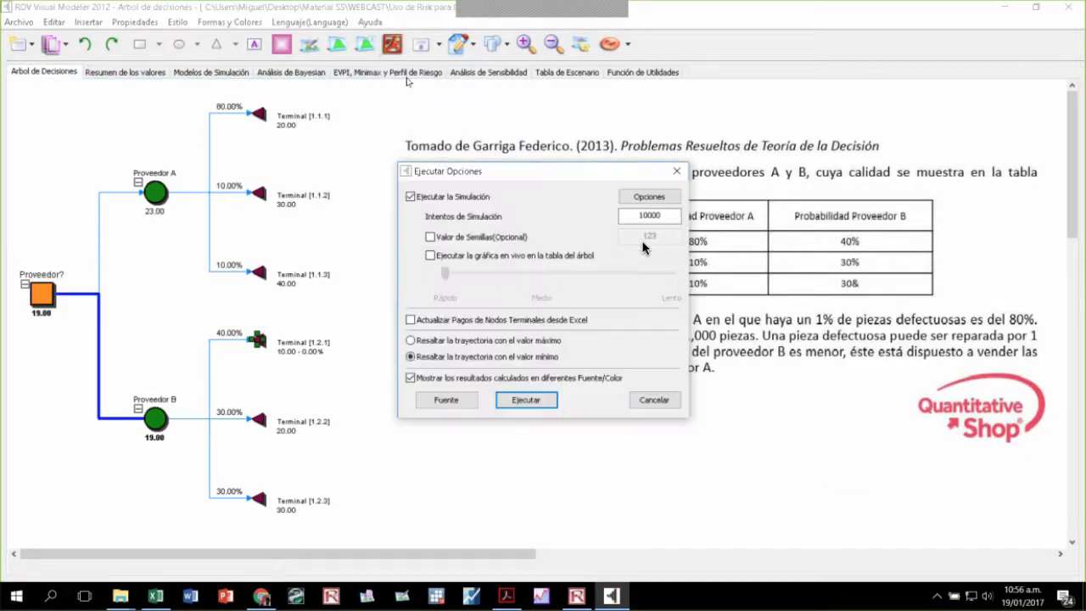
pyautogui.click(430, 255)
pyautogui.moveTo(445, 273); pyautogui.dragTo(672, 273)
pyautogui.click(526, 408)
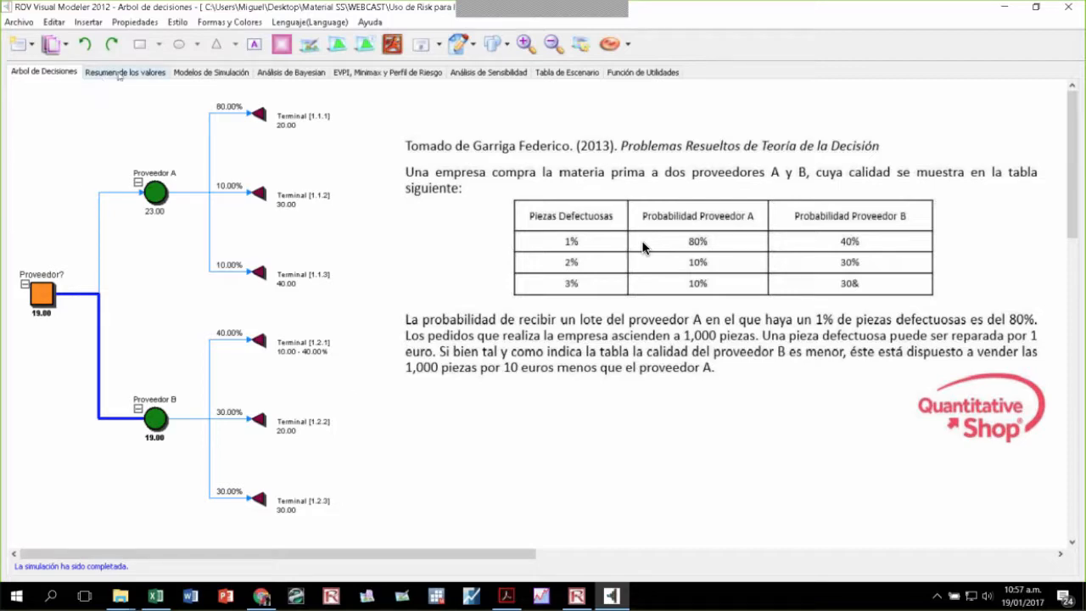
# Step: Examine the simulation model results with their PDF and CDF charts and the decision nodes available for analysis
pyautogui.click(121, 74)
pyautogui.click(185, 76)
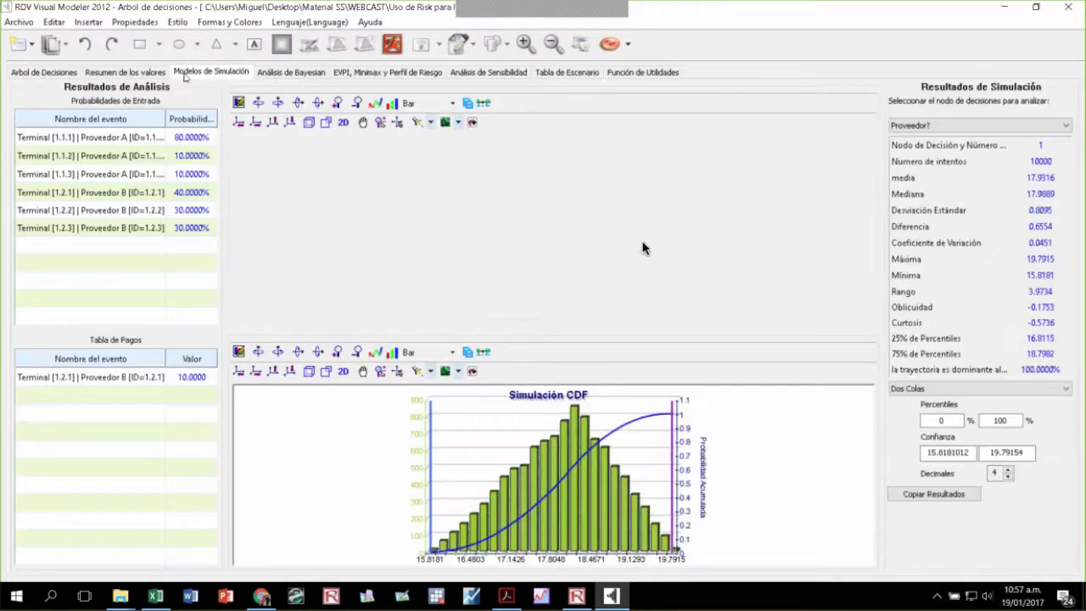
pyautogui.click(962, 126)
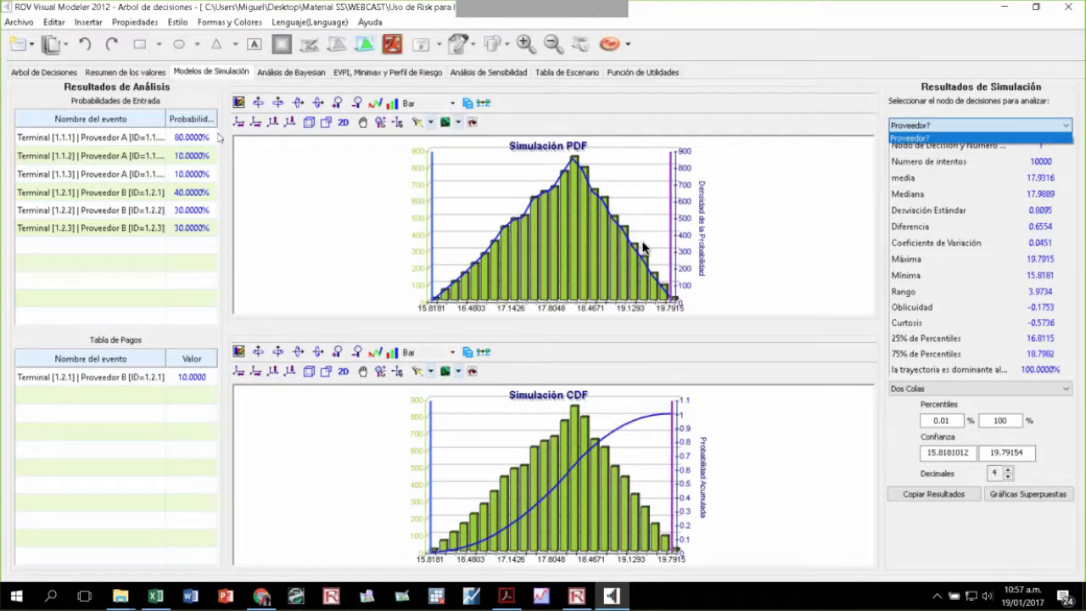
# Step: Look through the Bayesian analysis, EVPI, Minimax and risk profile, sensitivity analysis and scenario table views
pyautogui.click(284, 76)
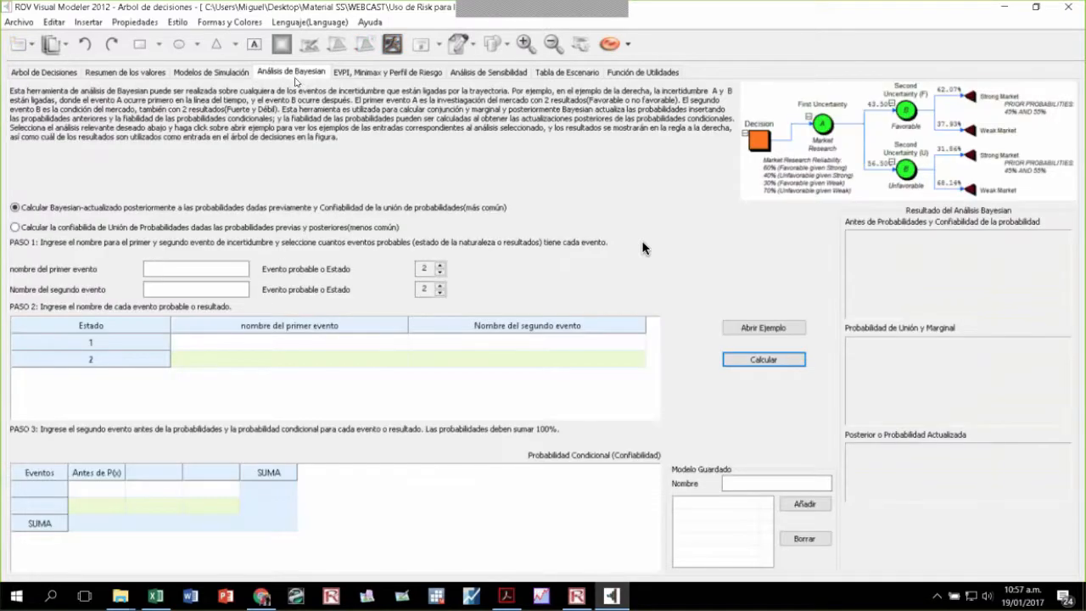
pyautogui.click(364, 74)
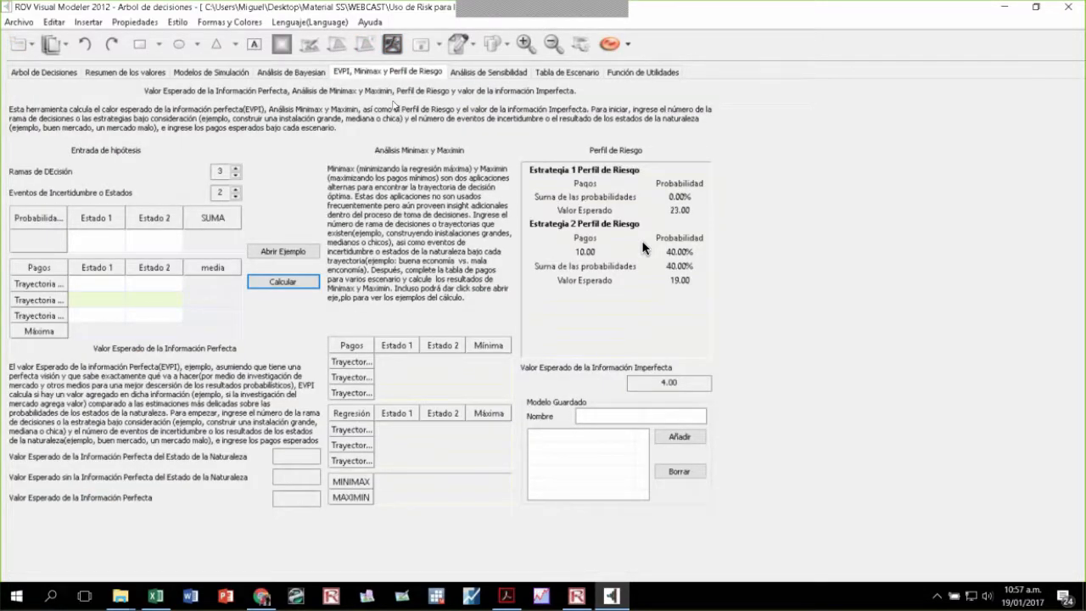
pyautogui.click(502, 73)
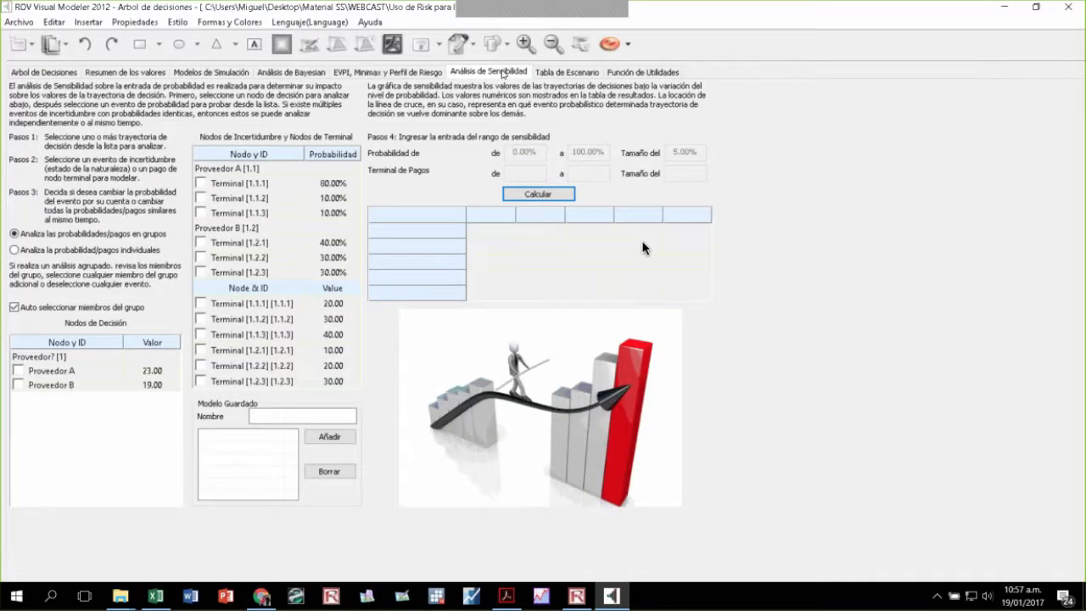
pyautogui.click(584, 74)
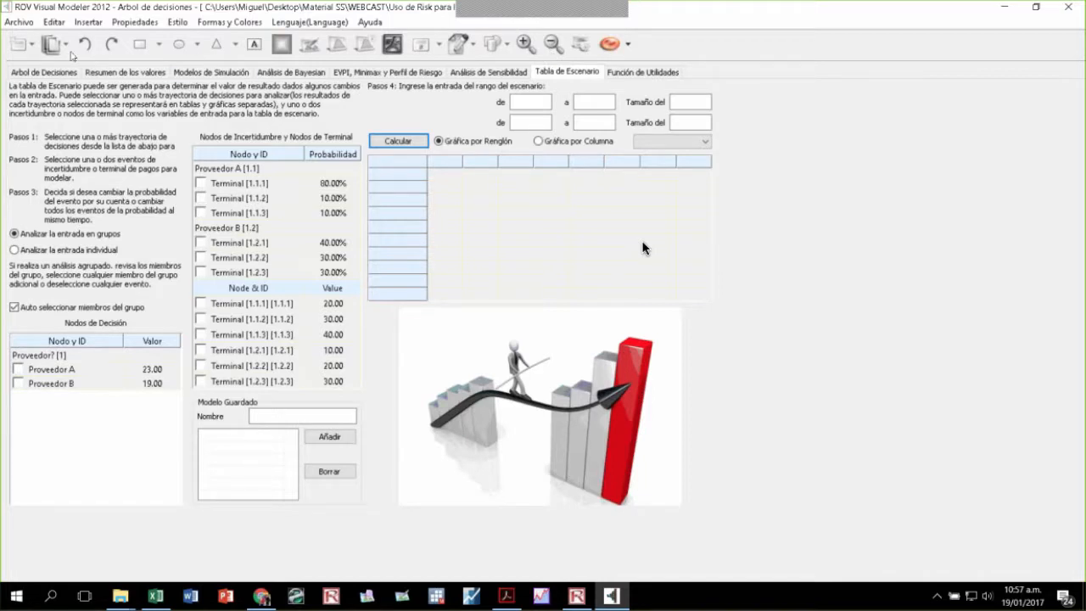
# Step: Close the decision tree model without saving the changes and return to the Excel workbook
pyautogui.click(19, 22)
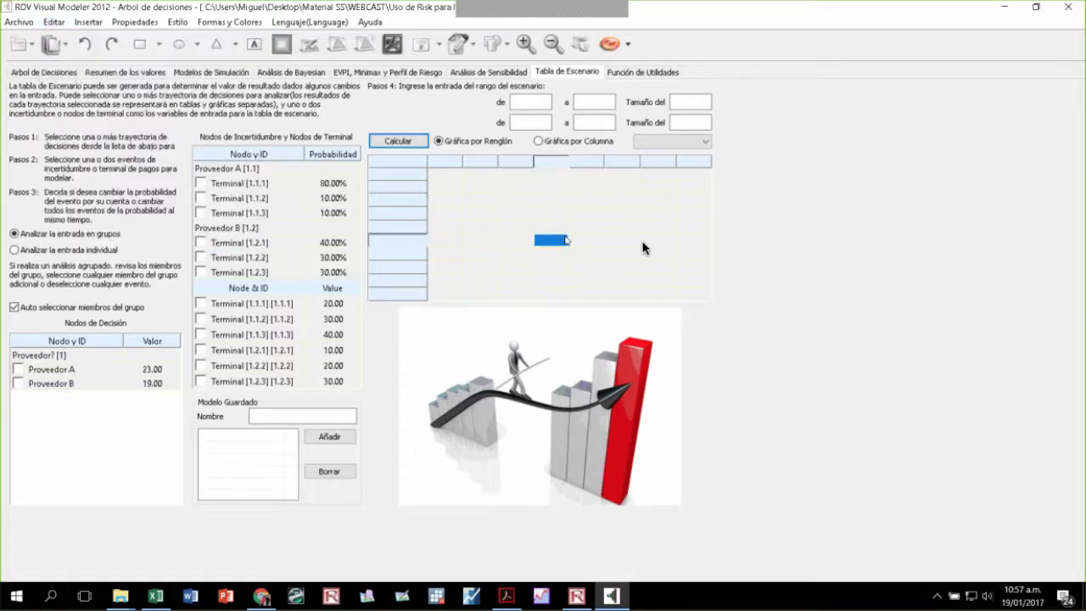
pyautogui.click(553, 240)
pyautogui.click(1066, 9)
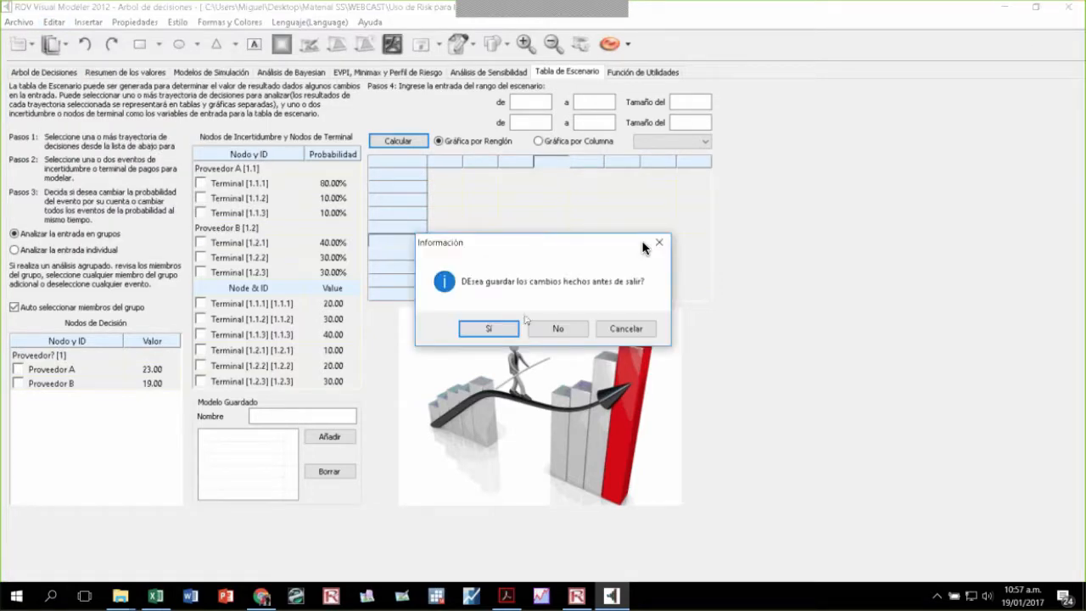
pyautogui.click(556, 329)
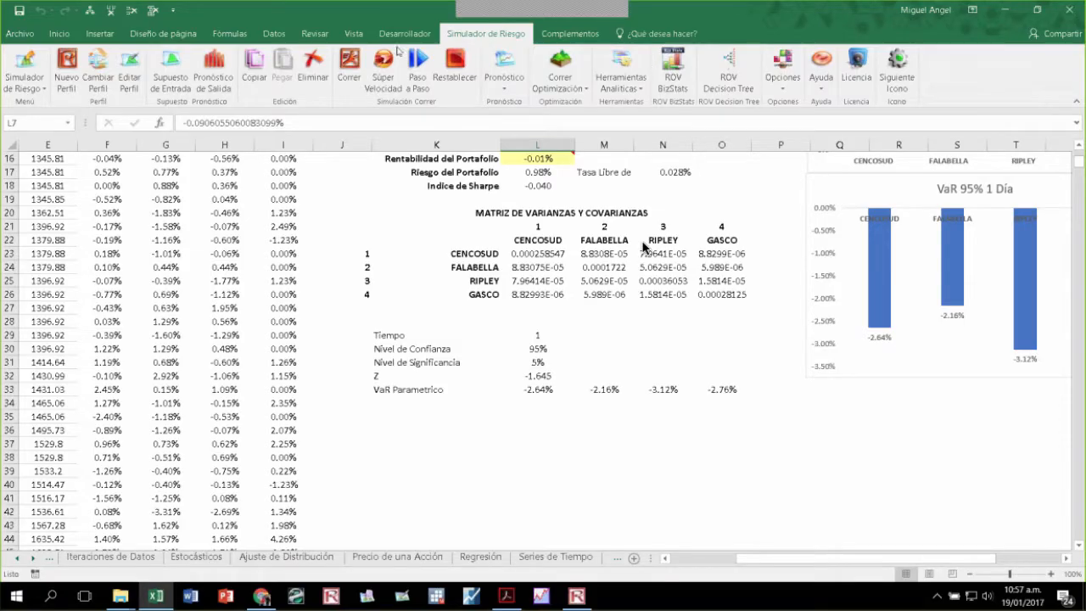
# Step: Look over Risk Simulator's options and help resources in Excel and open the user manual
pyautogui.click(783, 72)
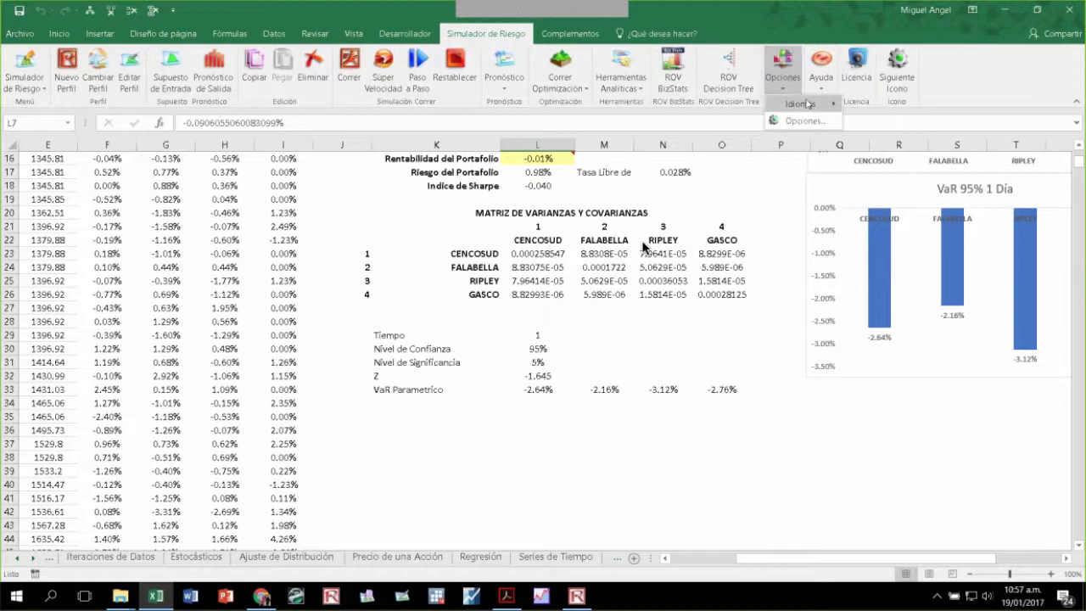
pyautogui.moveTo(813, 107)
pyautogui.click(821, 73)
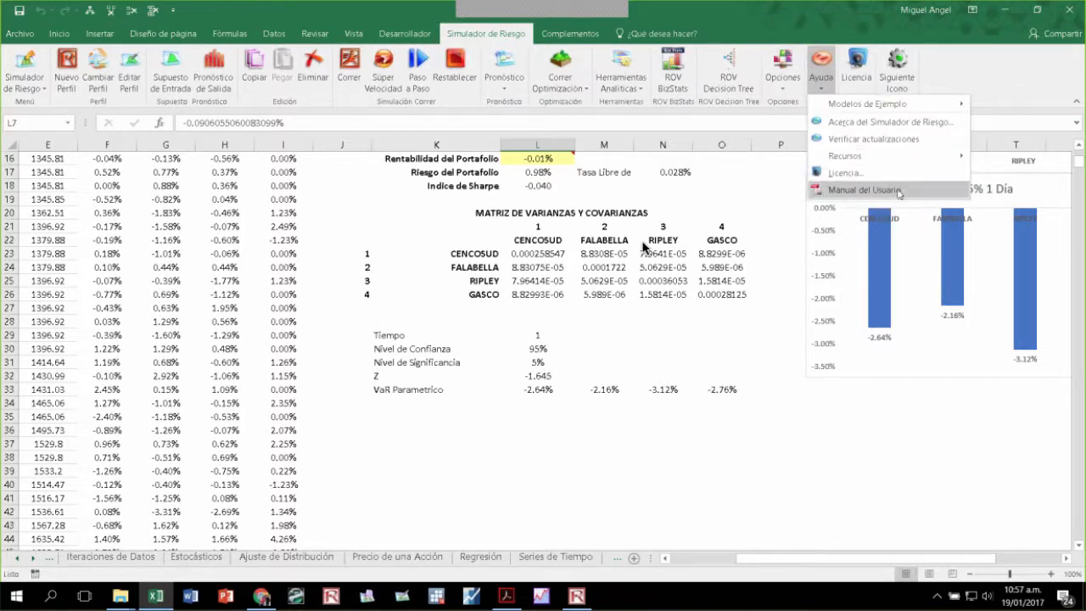
pyautogui.click(899, 194)
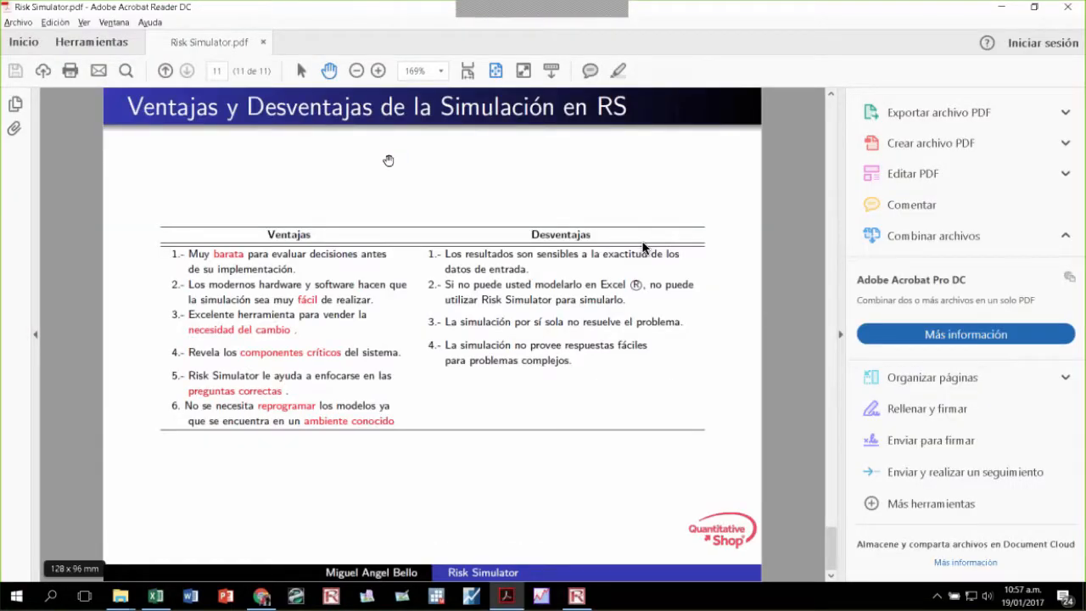
# Step: Skim the opening pages of the Risk Simulator user manual and return to the Excel workbook
pyautogui.scroll(-5, 643, 247)
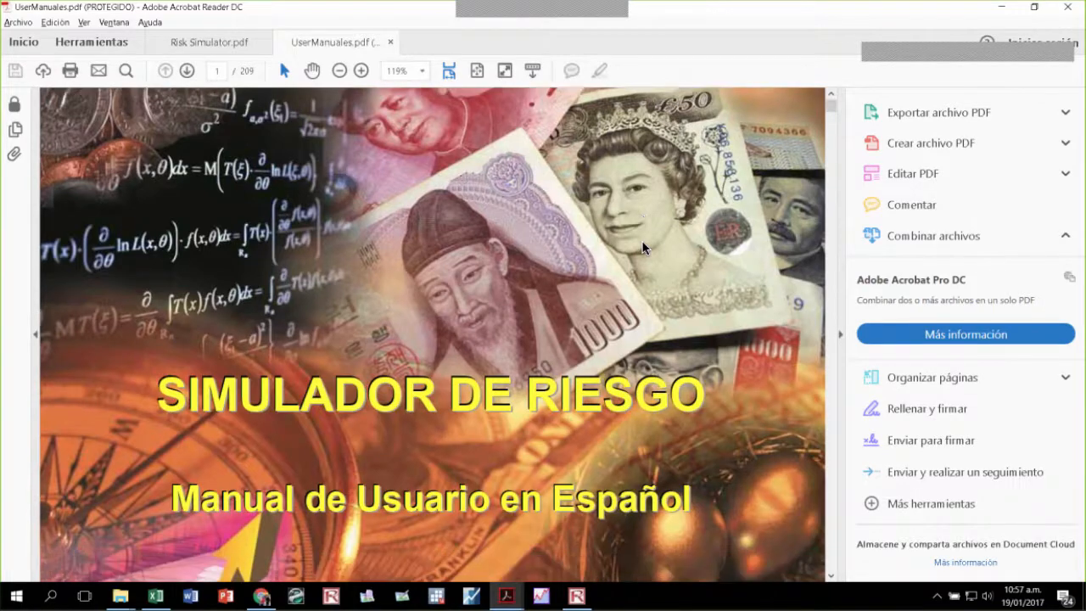
pyautogui.scroll(-5, 642, 247)
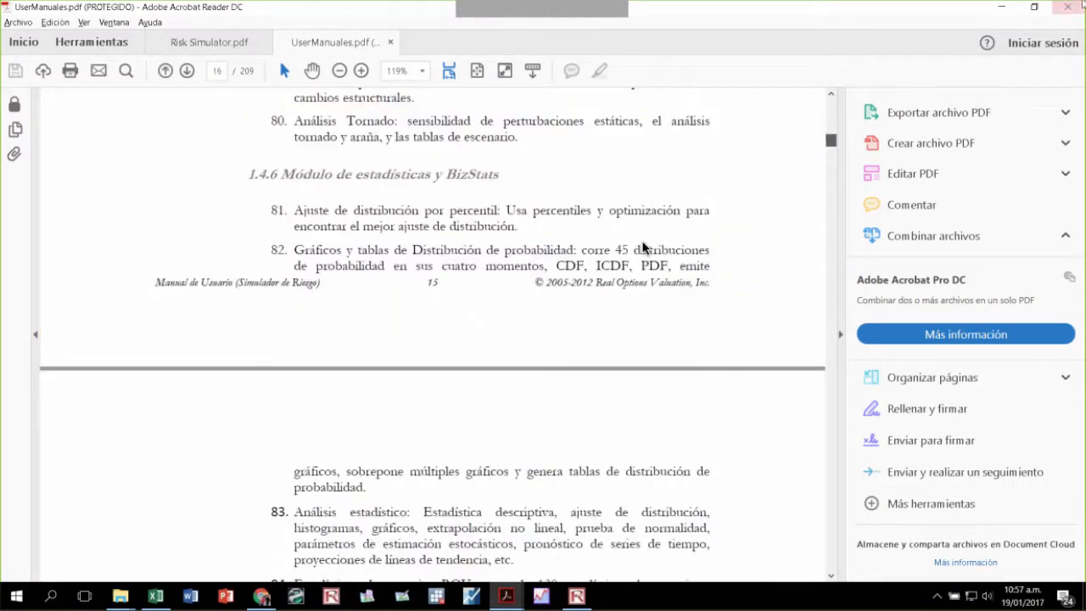
pyautogui.hotkey('alt', 'F4')
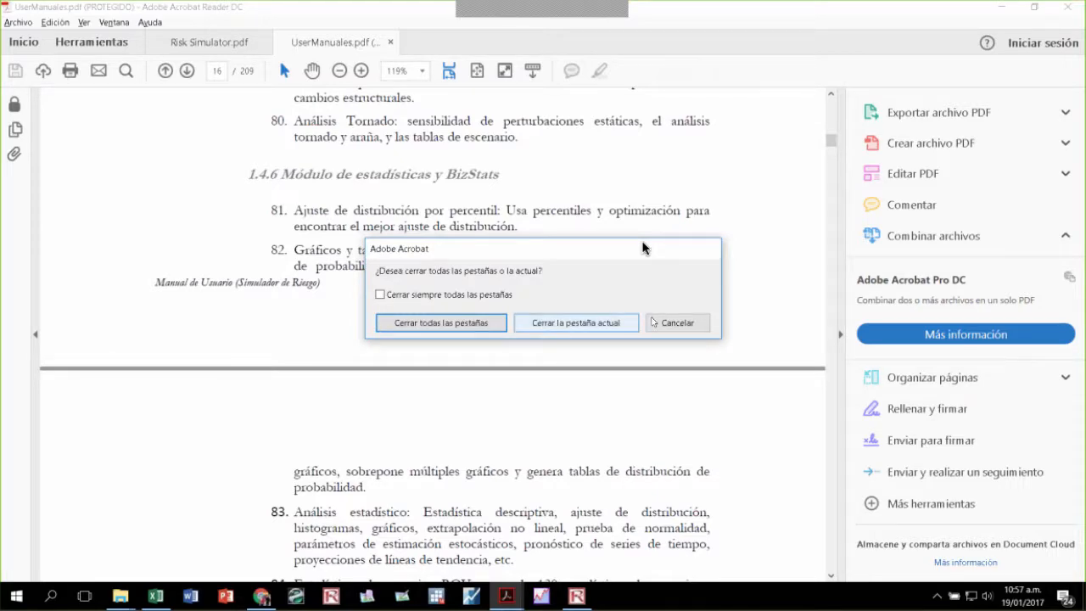
pyautogui.press('Escape')
pyautogui.click(1002, 10)
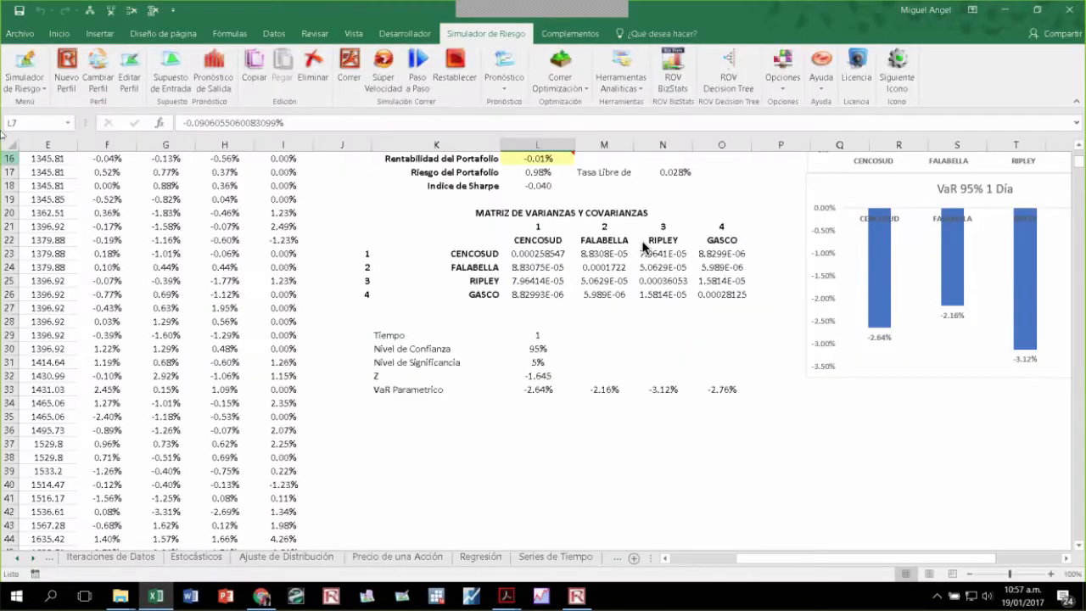
# Step: Open Risk Simulator's practical exercises PDF (Ejercicios Prácticos) from its resources in Excel
pyautogui.click(25, 81)
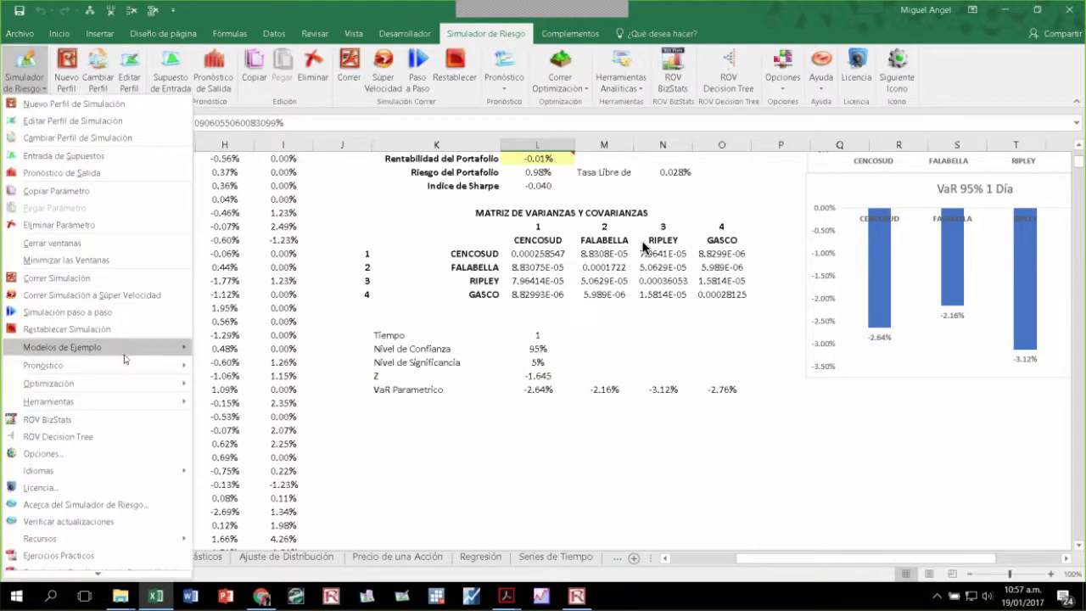
pyautogui.moveTo(126, 352)
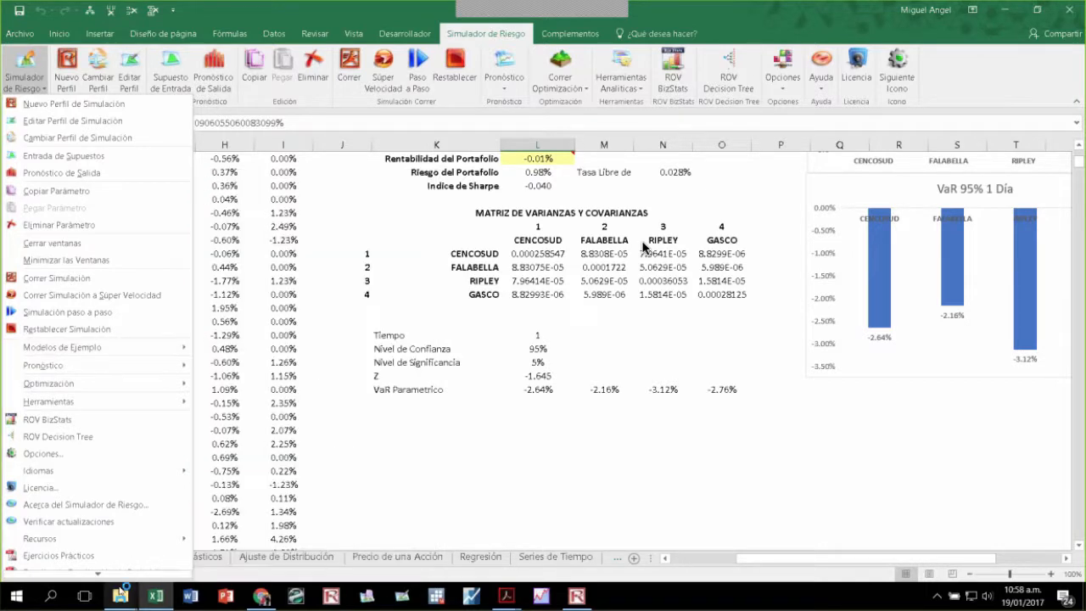
pyautogui.moveTo(104, 574)
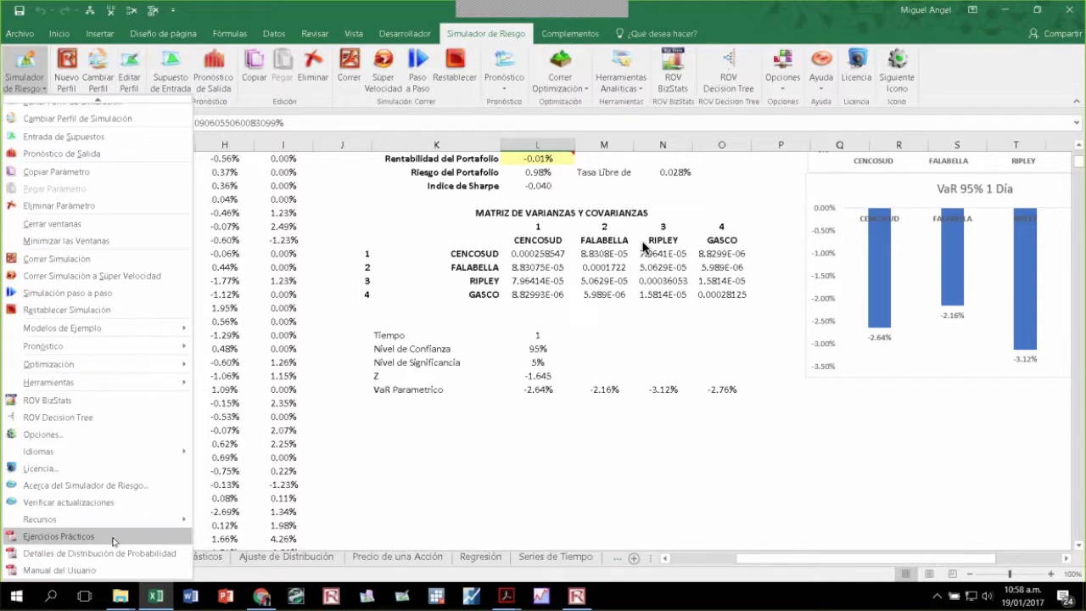
pyautogui.click(112, 542)
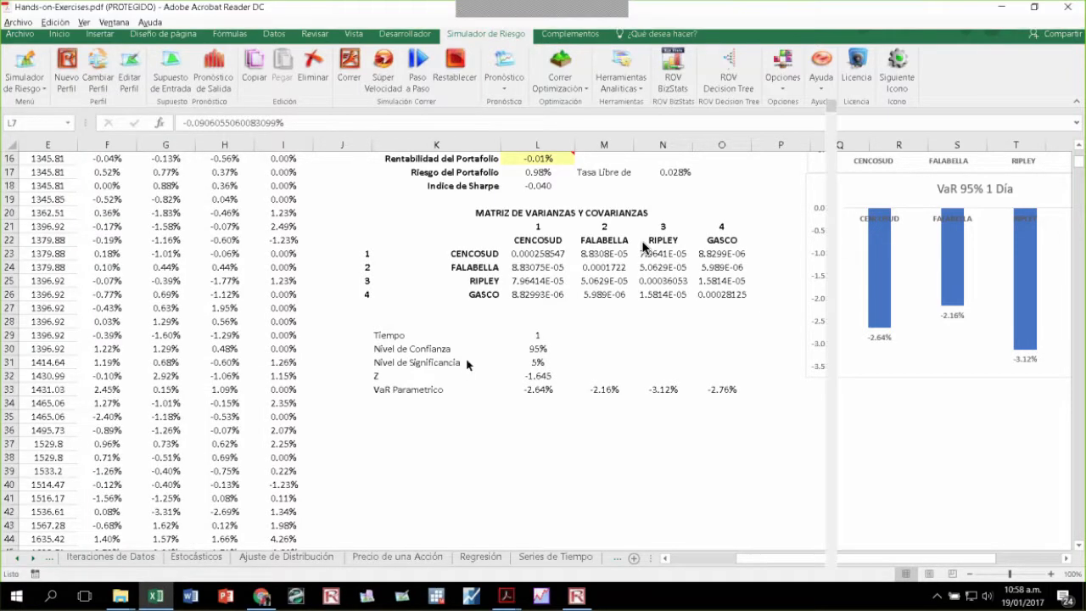
# Step: Skim the Hands-on Exercises document from its contents through the correlation exercises, close it and return to Excel
pyautogui.scroll(-5, 642, 247)
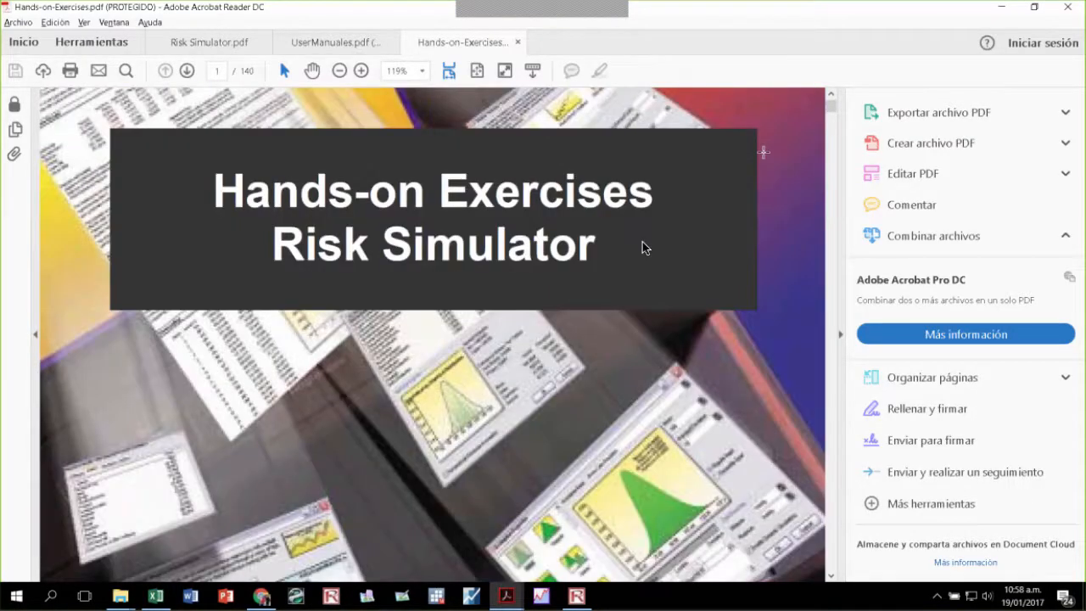
pyautogui.scroll(-20, 643, 246)
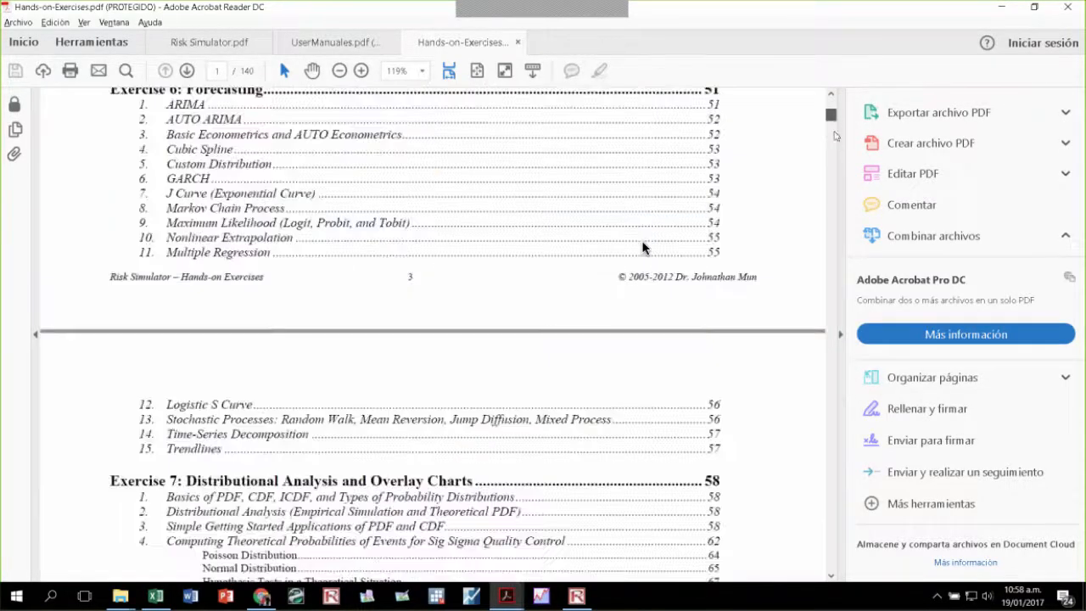
pyautogui.scroll(-20, 643, 247)
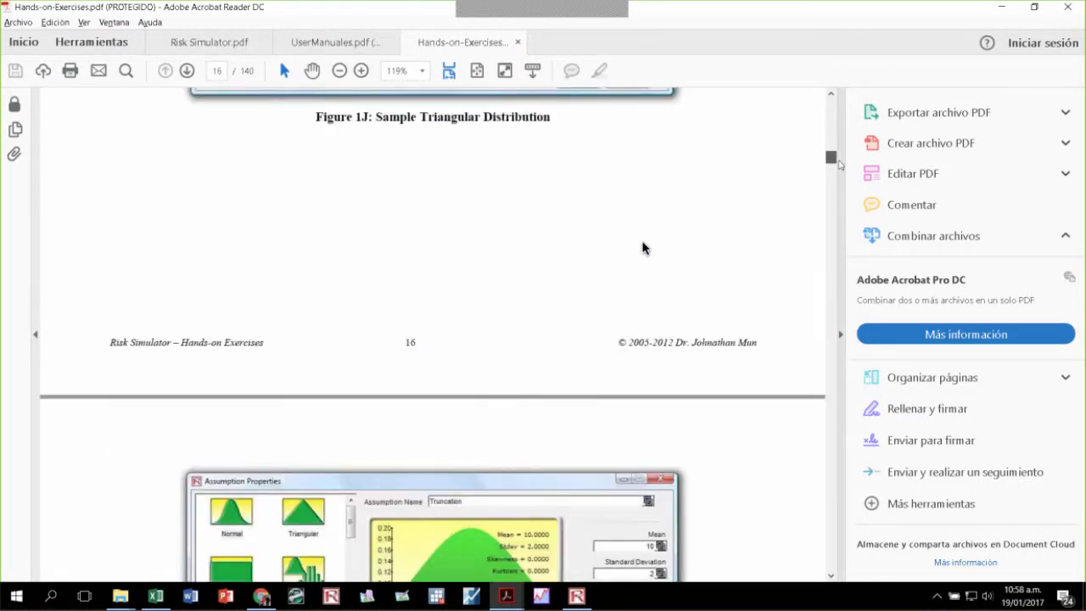
pyautogui.scroll(-20, 643, 247)
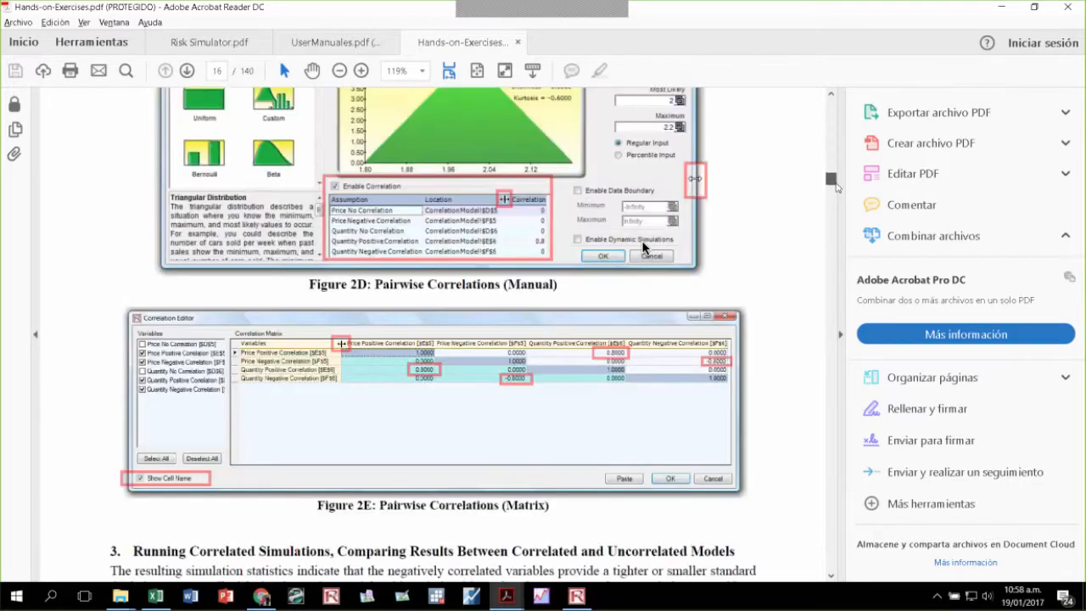
pyautogui.scroll(-6, 642, 247)
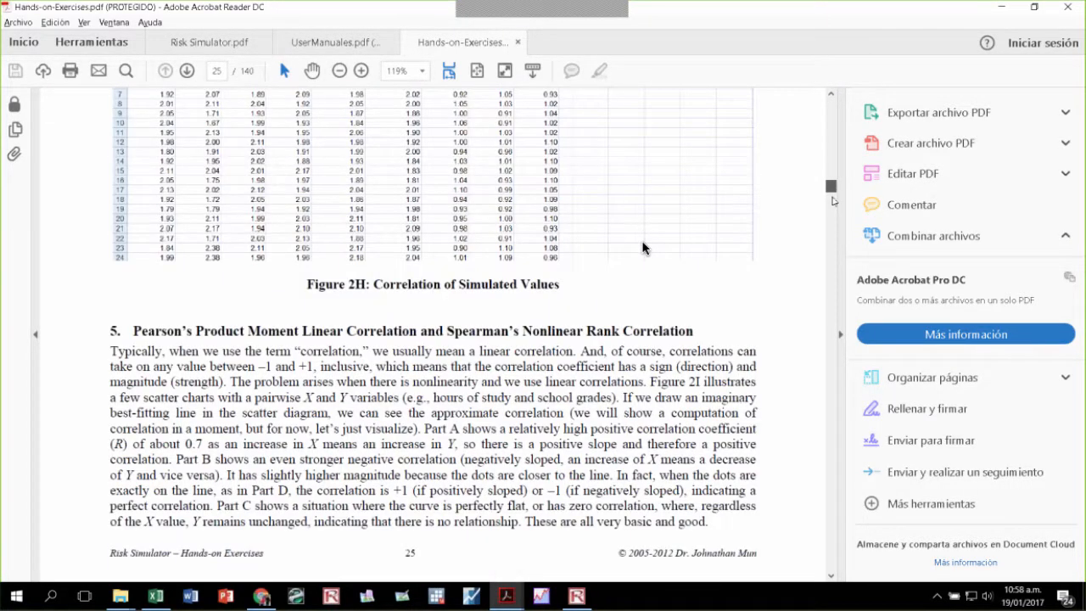
pyautogui.scroll(-20, 642, 247)
pyautogui.hotkey('alt', 'F4')
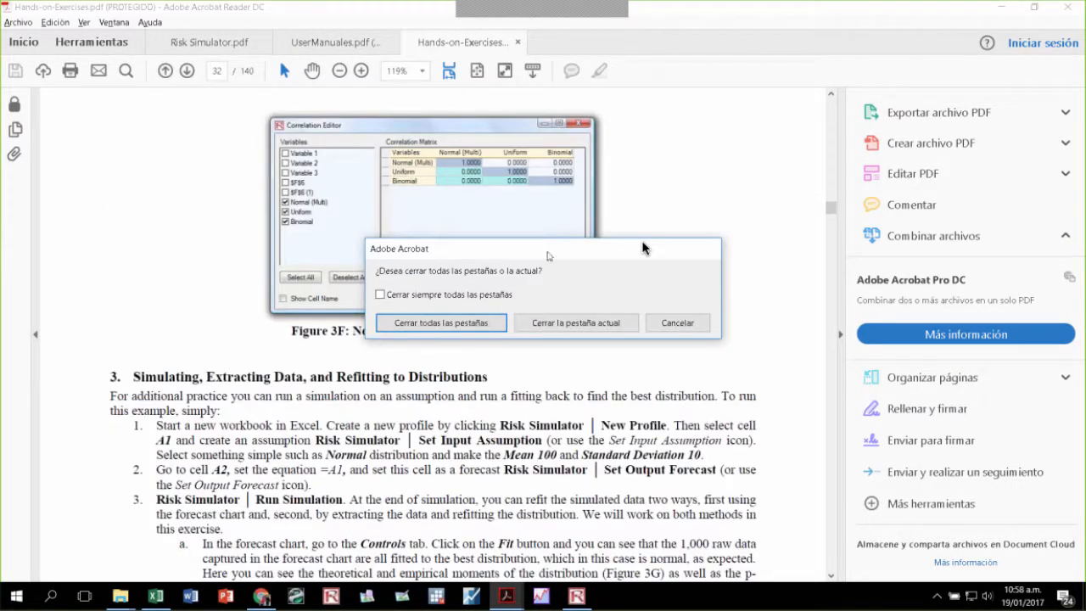
pyautogui.click(603, 324)
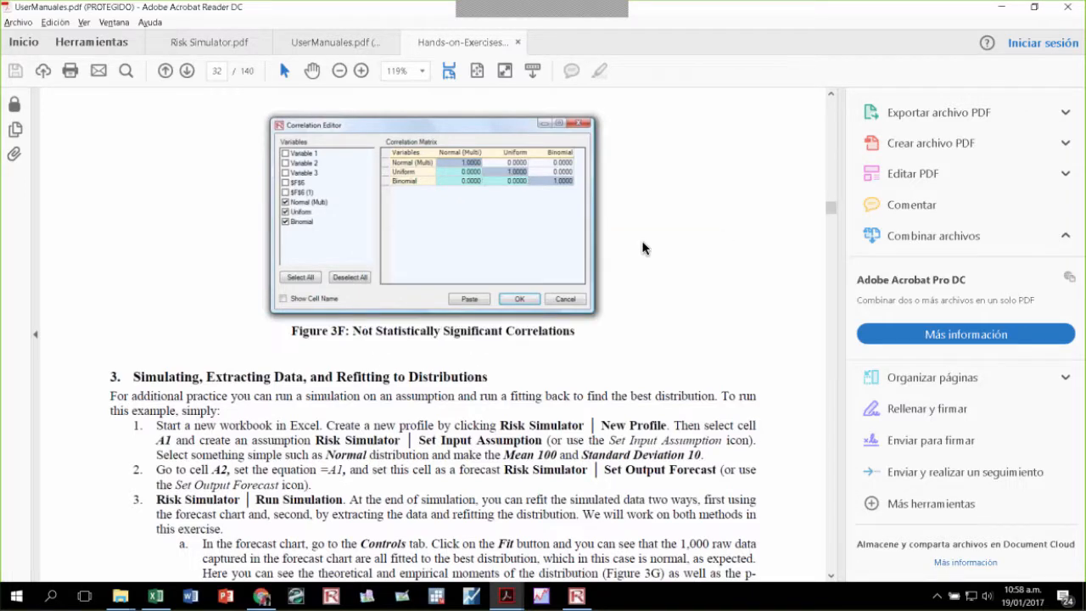
pyautogui.hotkey('alt', 'Tab')
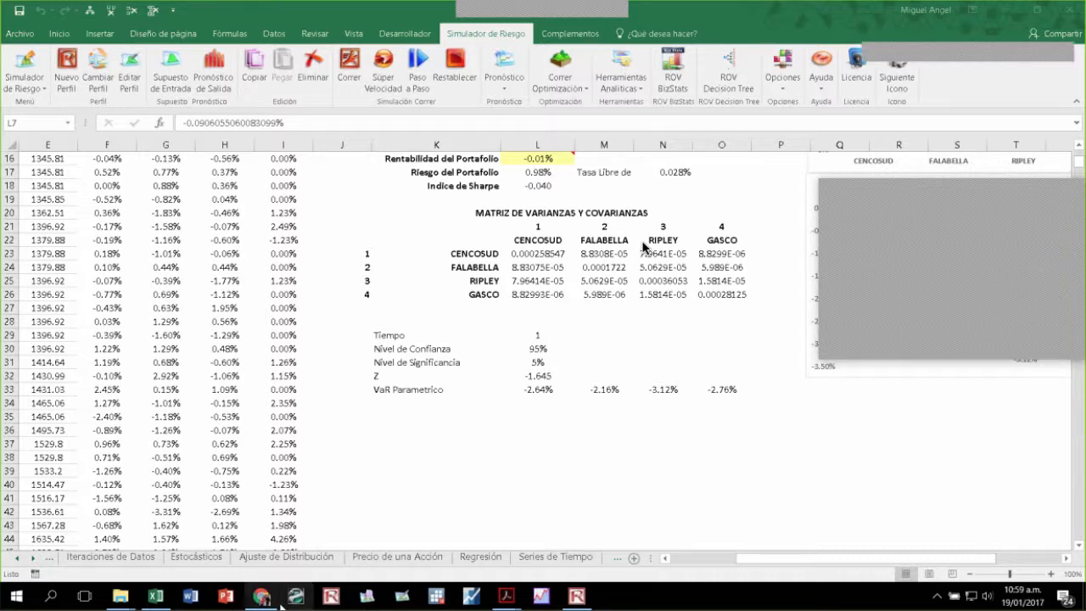
# Step: Switch to the Risk Simulator.pdf presentation and review the slide on simulation advantages and disadvantages
pyautogui.moveTo(508, 598)
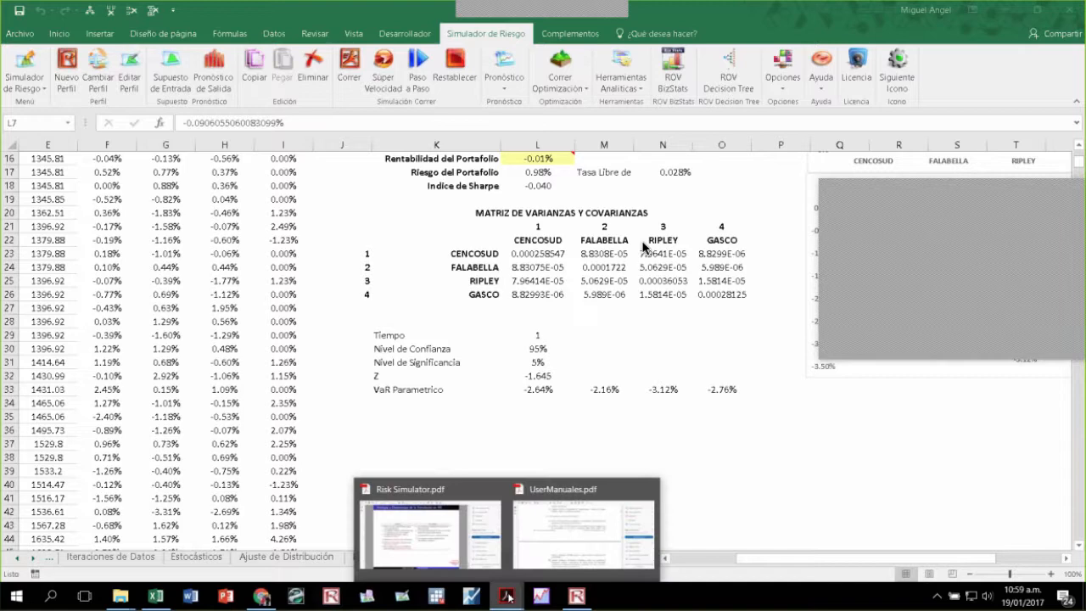
pyautogui.click(425, 534)
pyautogui.press('Home')
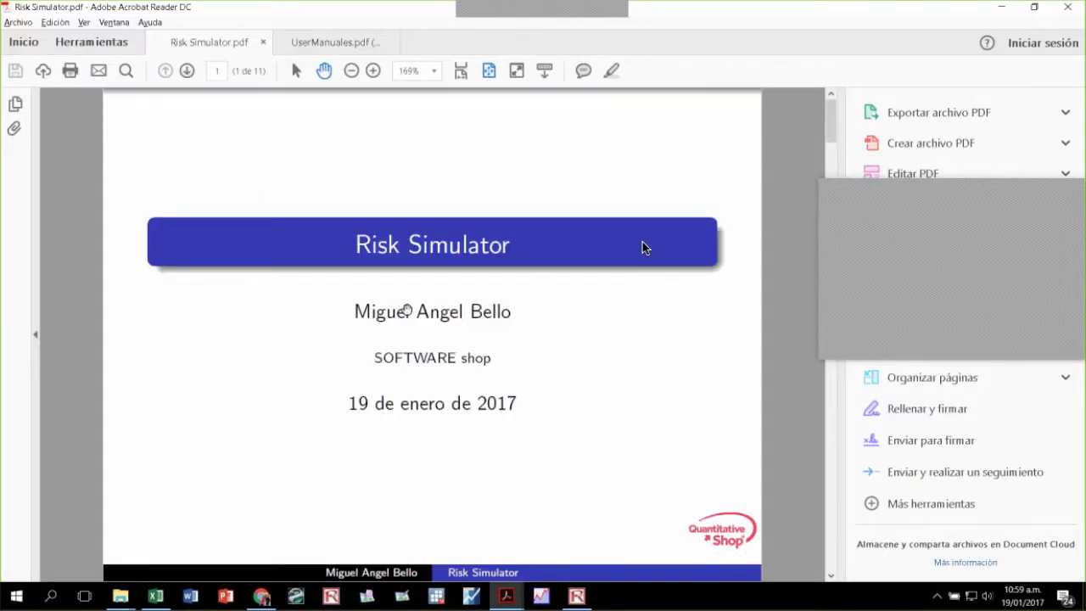
pyautogui.scroll(-10, 408, 311)
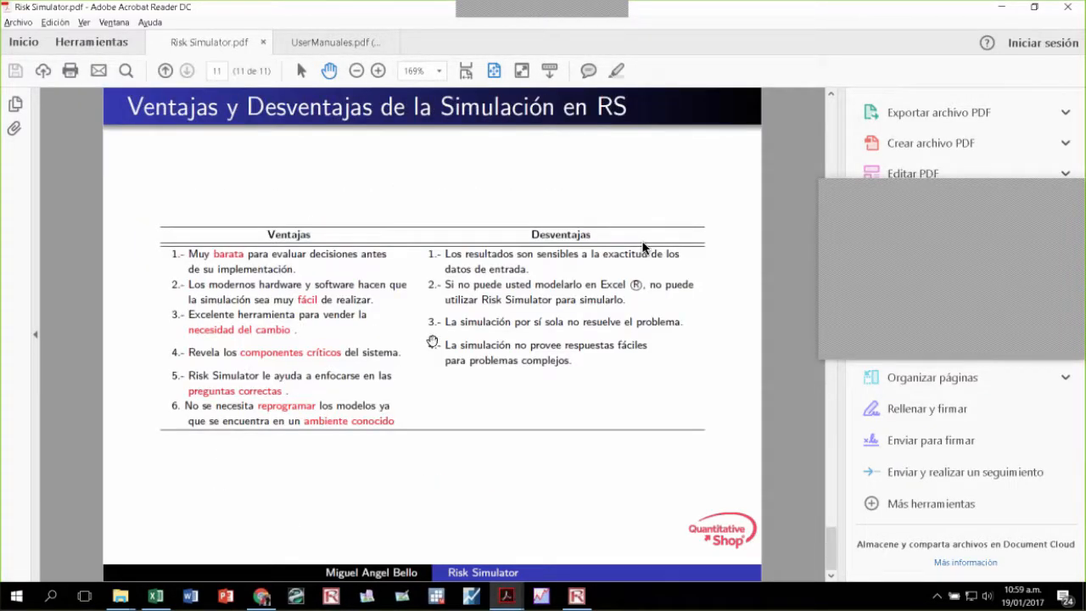
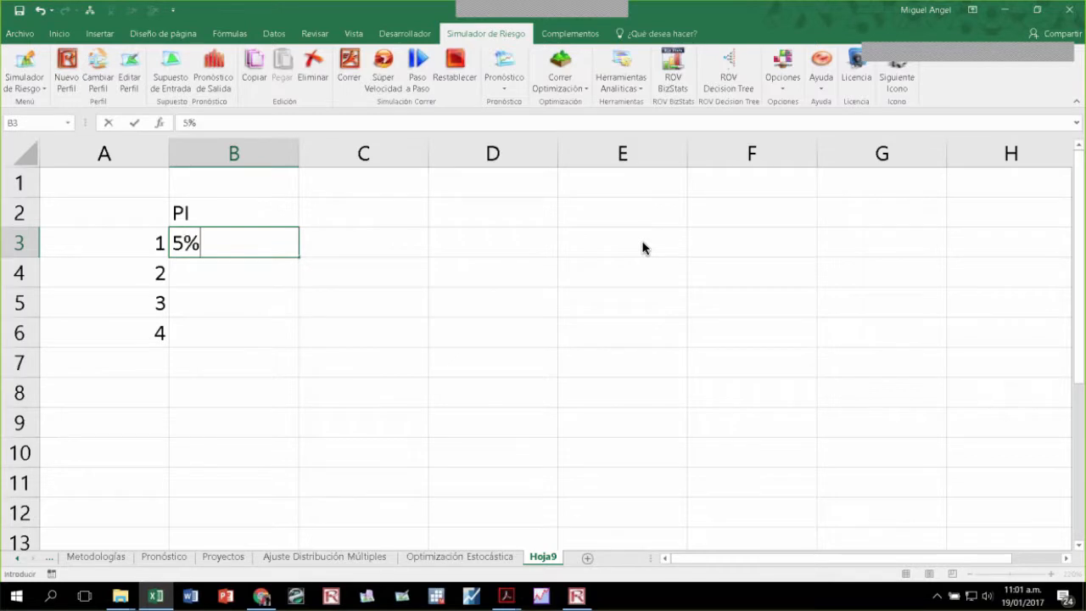
# Step: Enter PI values of 6%, 10% and 11% for items 2, 3 and 4 in B4:B6 of Hoja9
pyautogui.write('6')
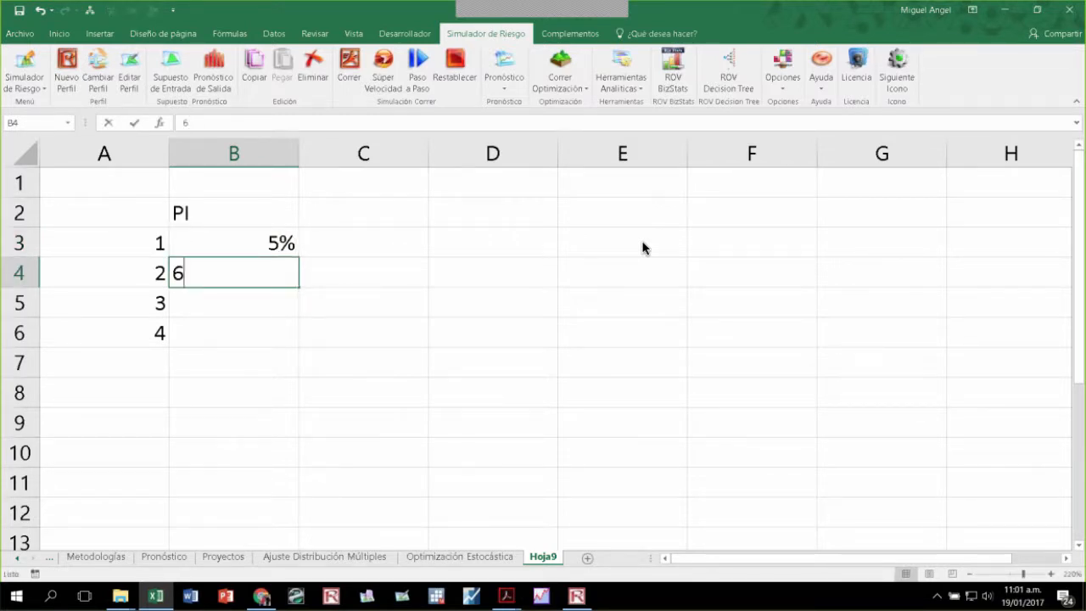
pyautogui.write('%')
pyautogui.press('Return')
pyautogui.write('10%')
pyautogui.hotkey('ctrl', 'Return')
pyautogui.press('Return')
pyautogui.write('11')
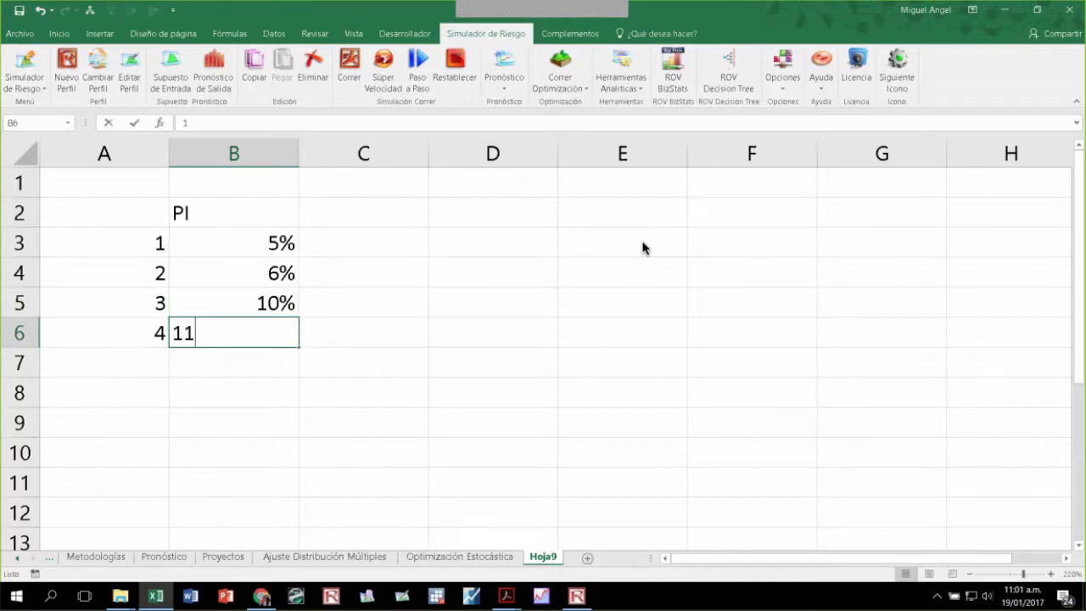
pyautogui.write('%')
pyautogui.press('Return')
# Step: Add the column heading LGD in cell C2, beside the PI heading
pyautogui.press('Up')
pyautogui.press('Up')
pyautogui.press('Up')
pyautogui.press('Up')
pyautogui.press('Up')
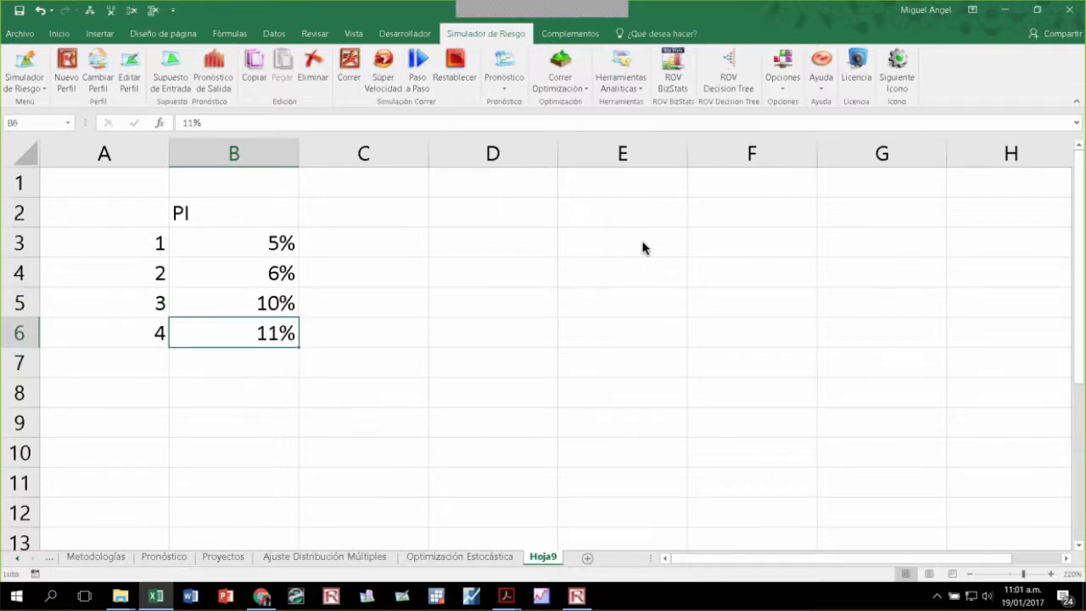
pyautogui.press('Right')
pyautogui.write('LGD')
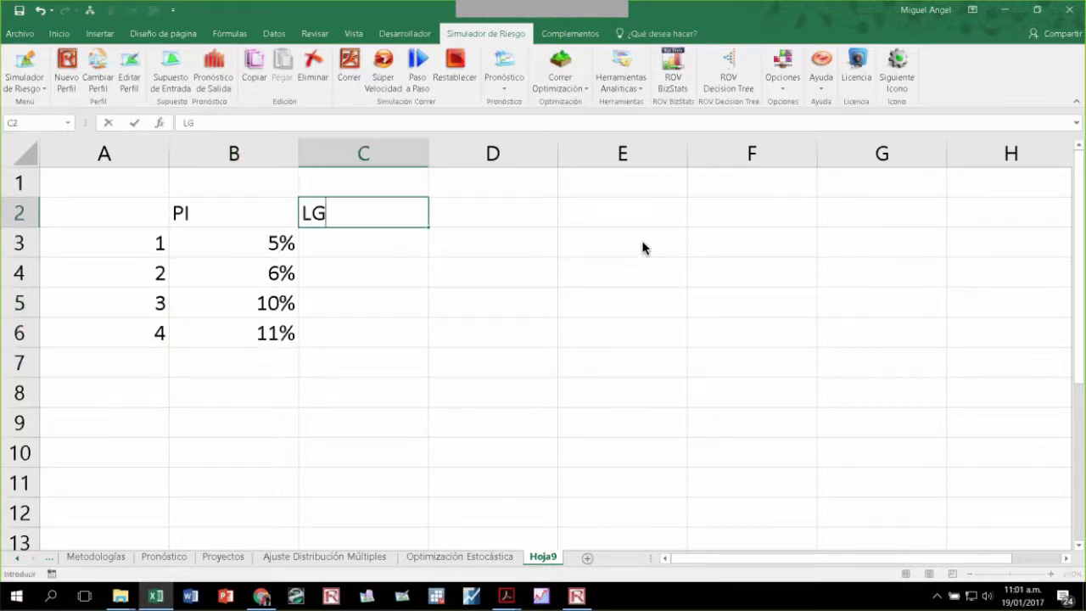
pyautogui.press('Return')
pyautogui.press('Up')
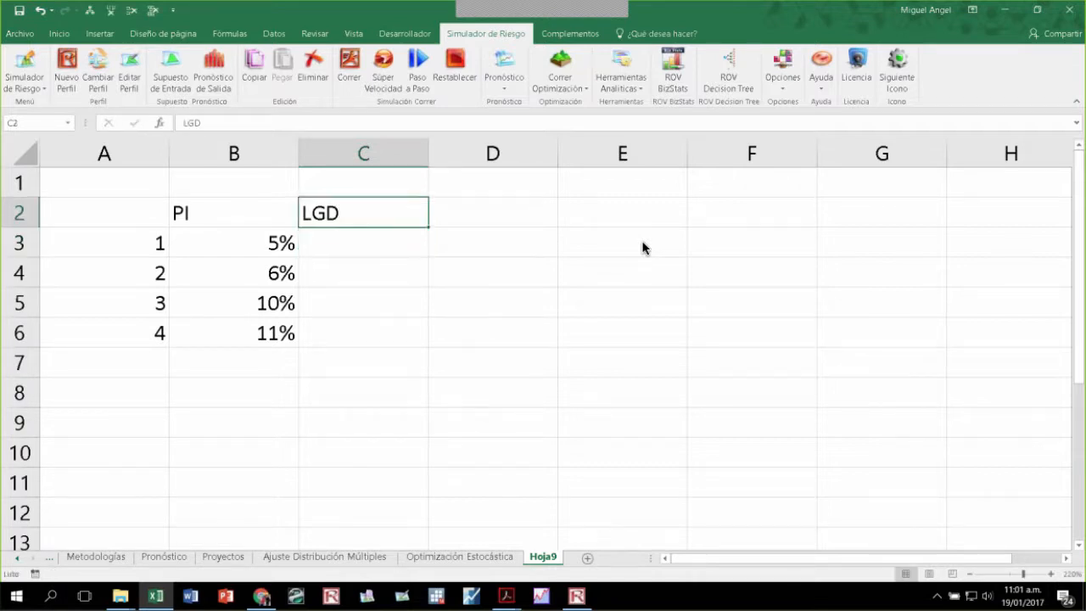
# Step: Fill the LGD column for items 1 to 4 with 2%, 50%, 45% and 10%
pyautogui.press('Down')
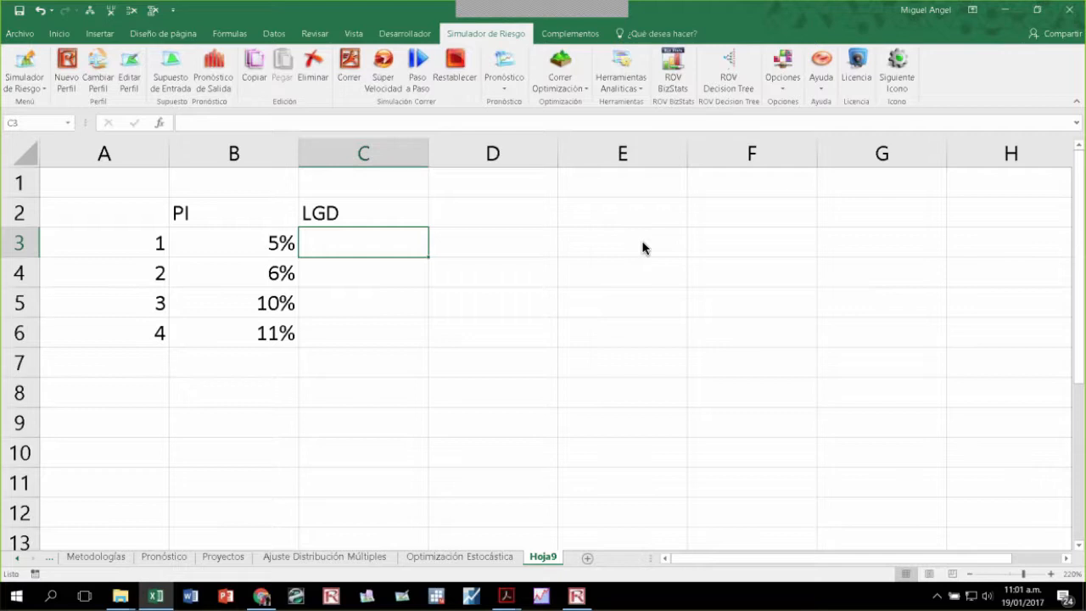
pyautogui.write('2%')
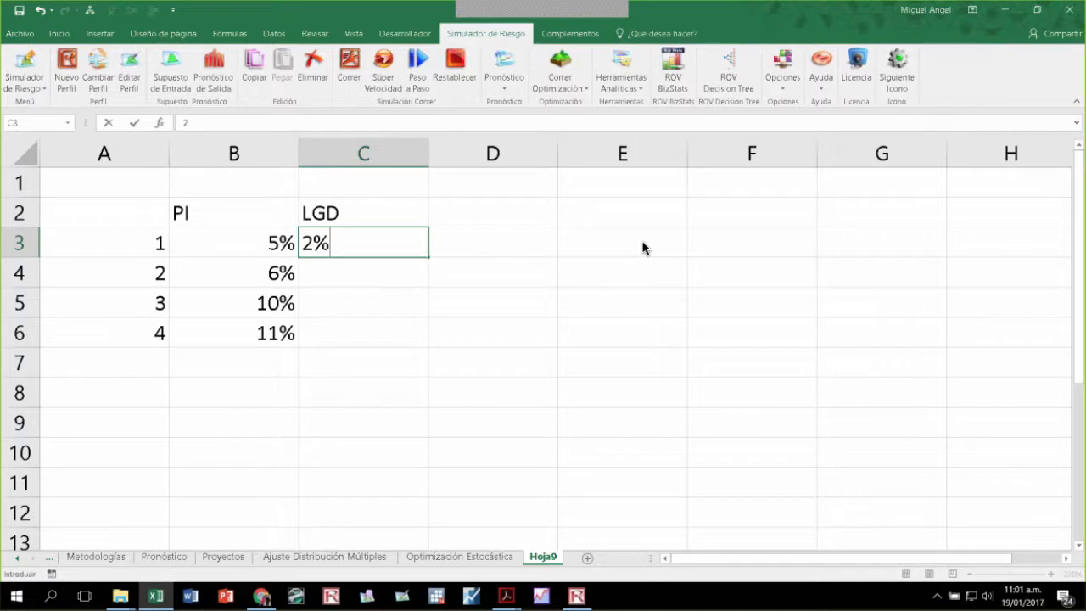
pyautogui.press('Return')
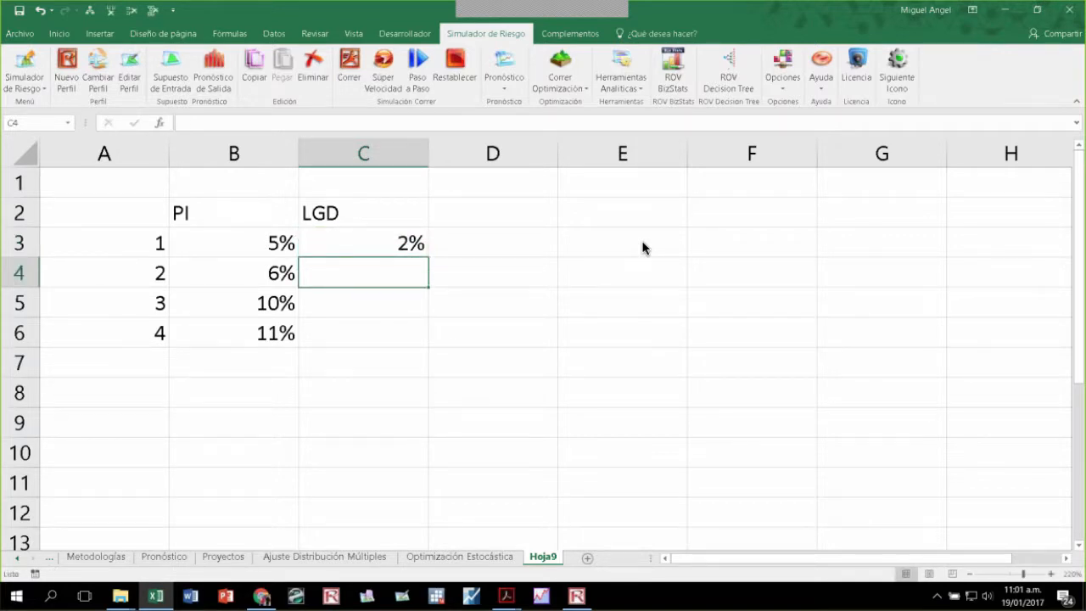
pyautogui.write('50%')
pyautogui.press('Return')
pyautogui.write('1')
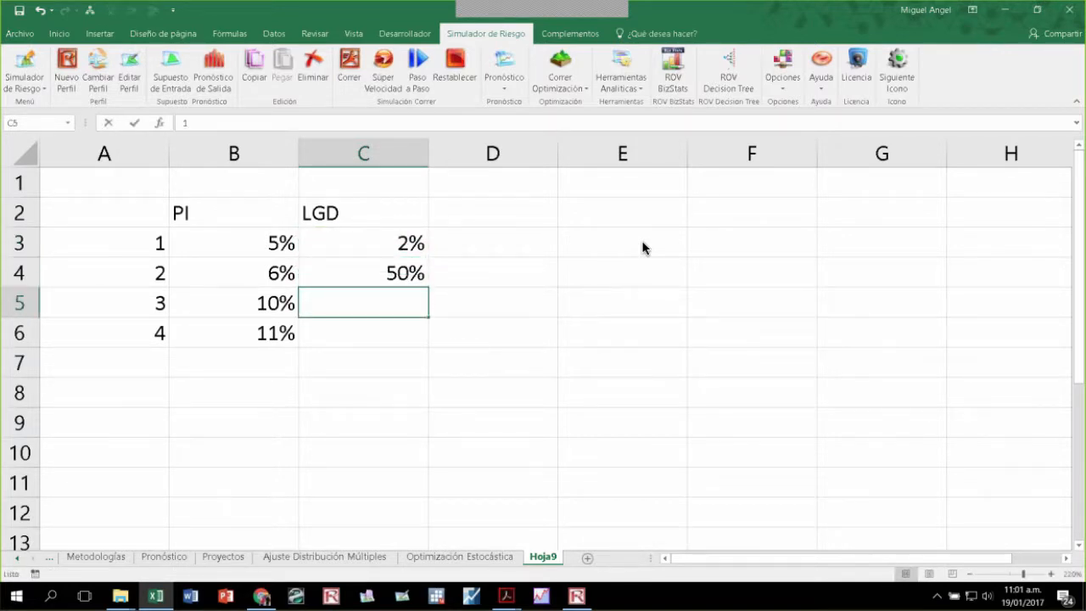
pyautogui.press('BackSpace')
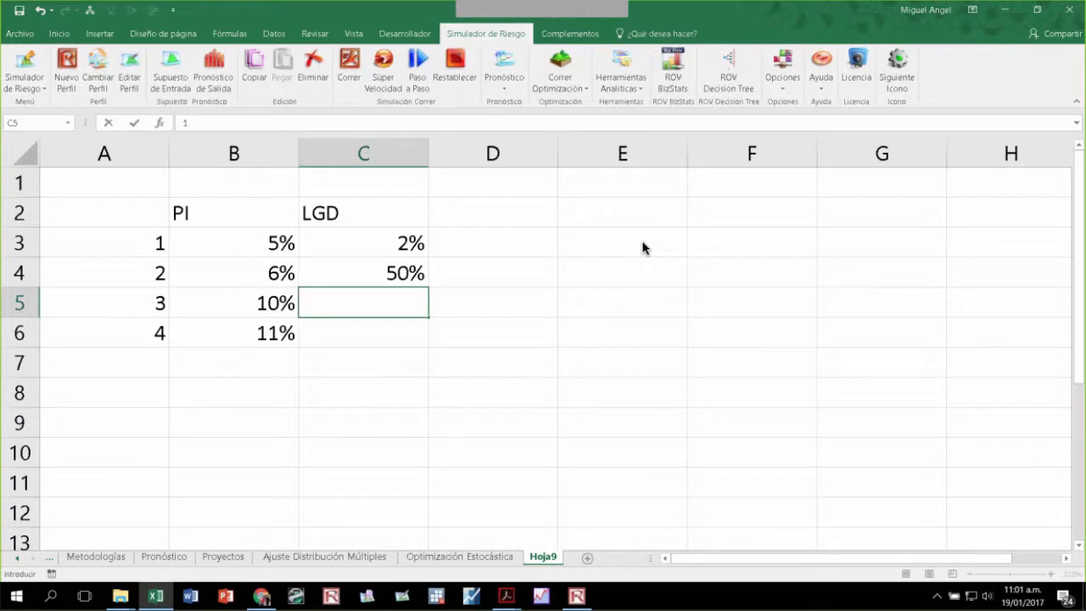
pyautogui.write('45%')
pyautogui.press('Return')
pyautogui.write('10$')
pyautogui.press('Return')
pyautogui.press('Up')
pyautogui.write('10')
pyautogui.write('$')
pyautogui.press('Return')
pyautogui.press('Up')
pyautogui.write('10%')
pyautogui.press('Return')
# Step: Add the column heading EAD in cell D2, beside the LGD heading
pyautogui.press('Up')
pyautogui.press('Up')
pyautogui.press('Up')
pyautogui.press('Up')
pyautogui.press('Up')
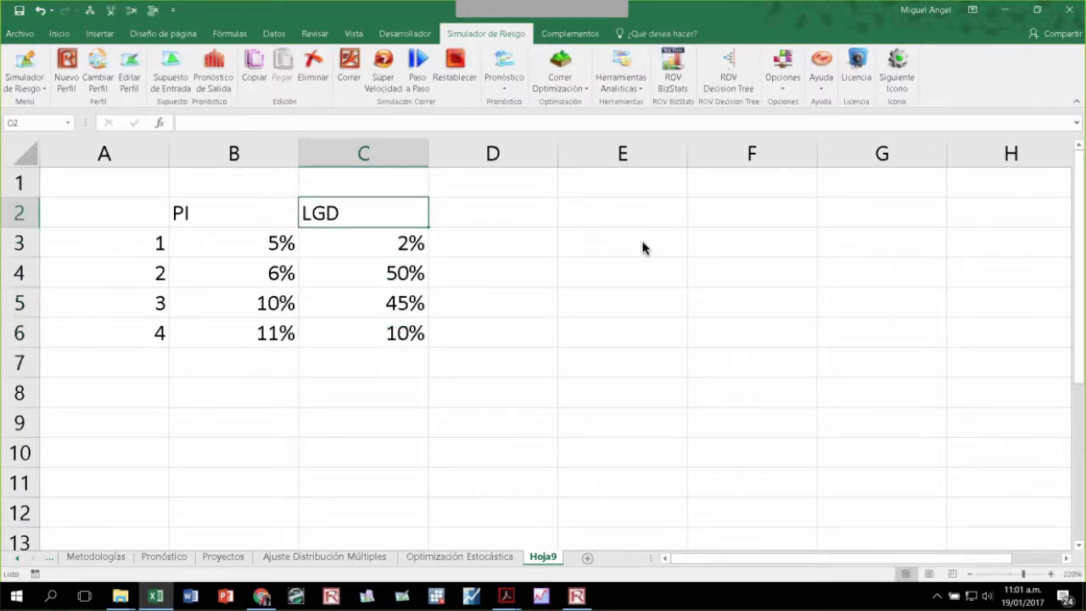
pyautogui.press('Right')
pyautogui.write('EAD')
pyautogui.press('Return')
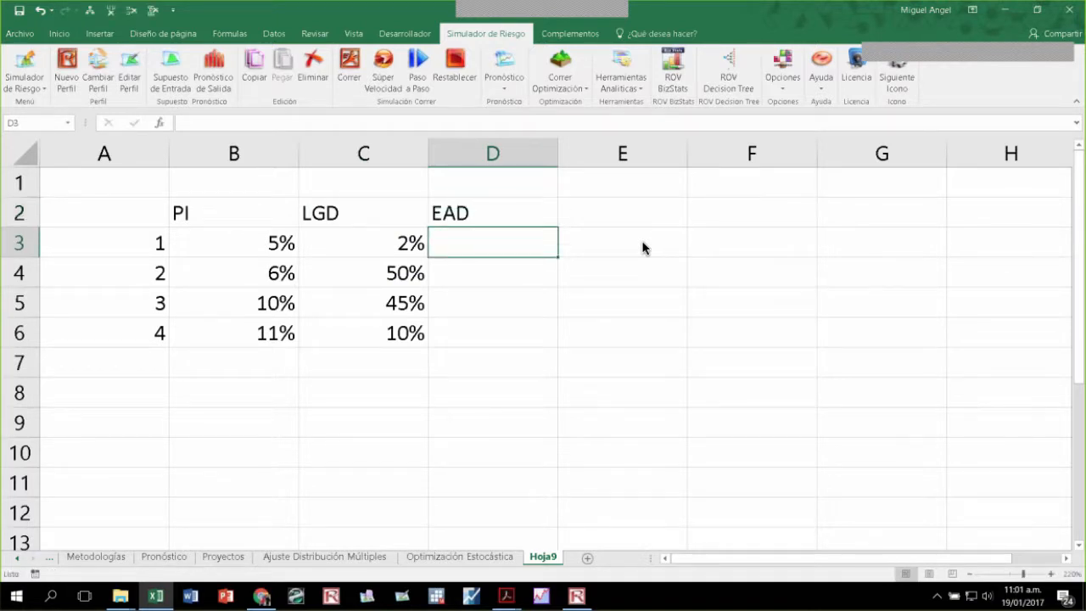
# Step: Fill the EAD column for items 1 to 4 with 5,000, 2,500, 1,000 and 500 in D3:D6
pyautogui.write('5,000')
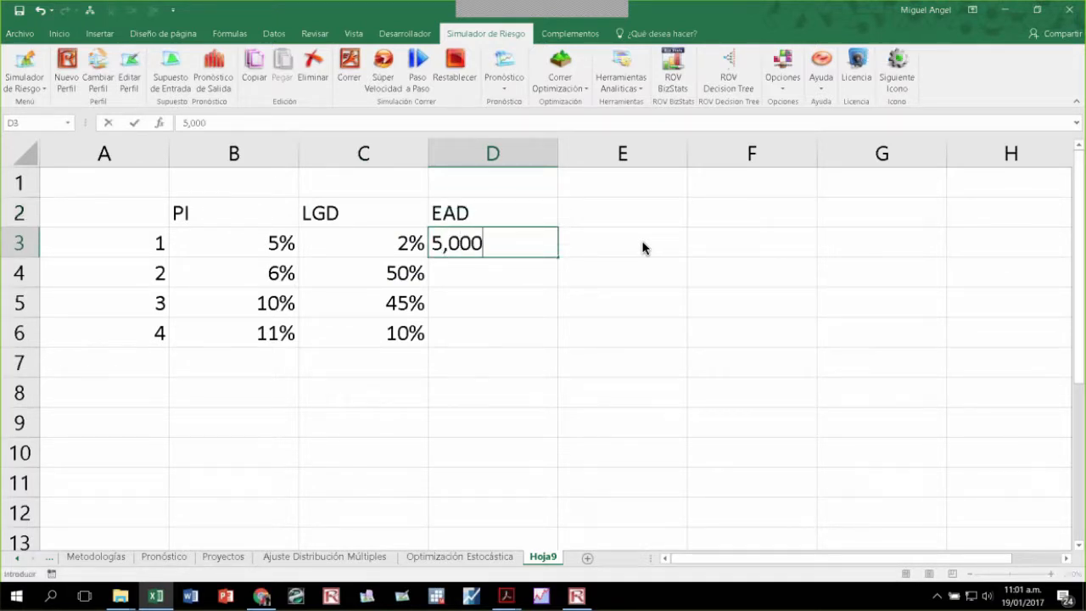
pyautogui.press('Return')
pyautogui.write('2,500')
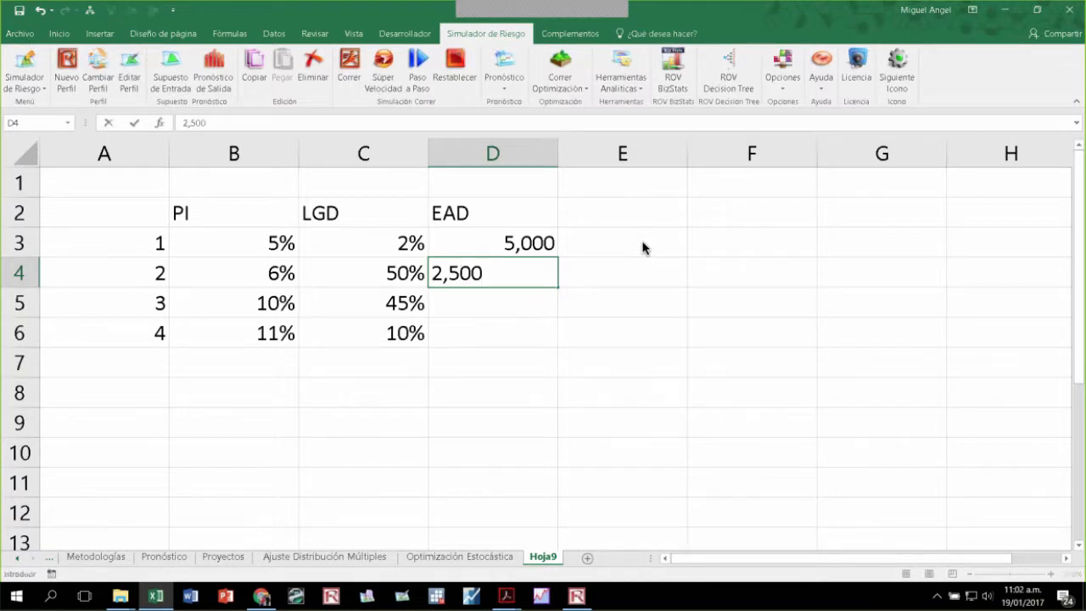
pyautogui.press('Return')
pyautogui.write('1')
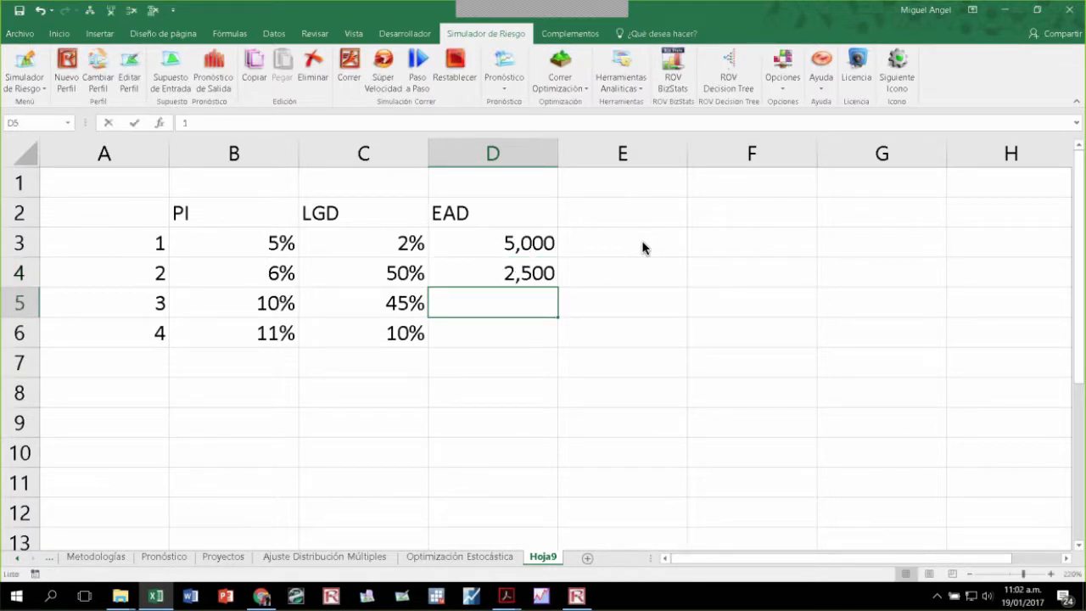
pyautogui.write(',000')
pyautogui.press('Return')
pyautogui.write('60')
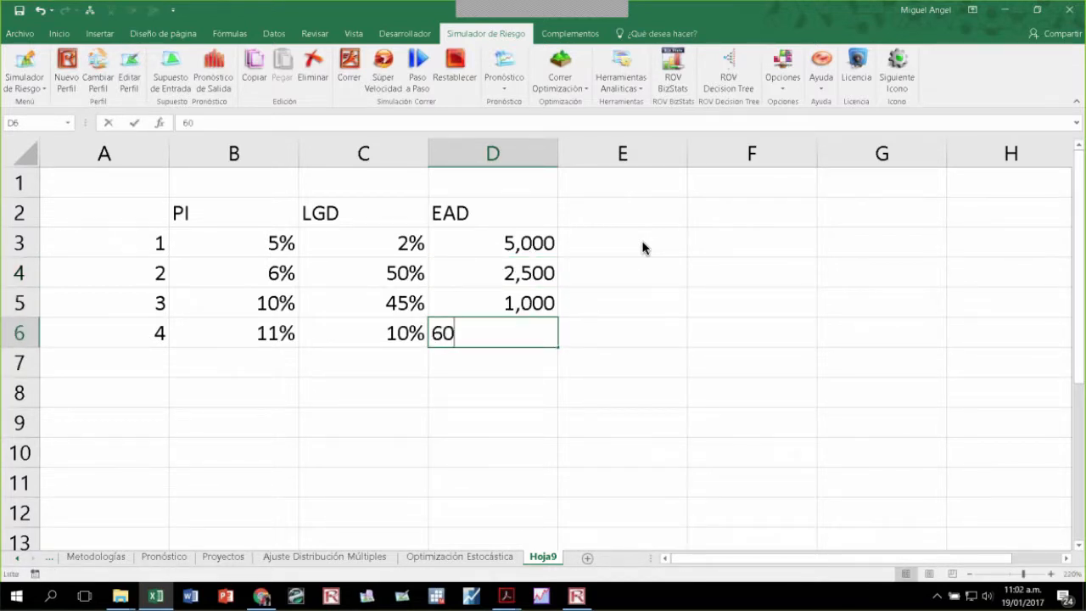
pyautogui.press('BackSpace')
pyautogui.press('BackSpace')
pyautogui.write('500')
pyautogui.press('Up')
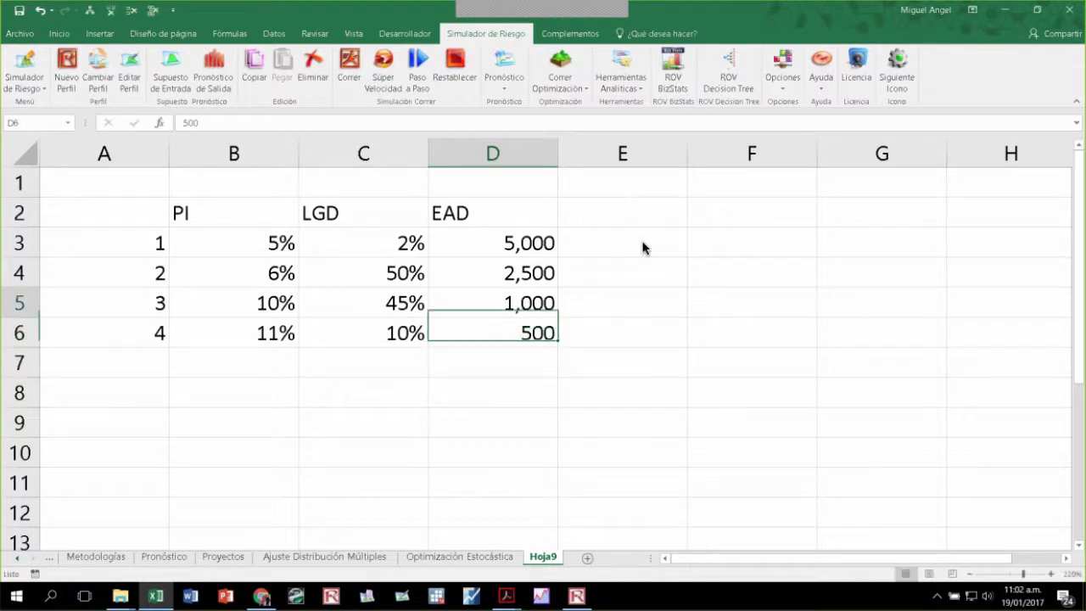
# Step: Add the column heading PE in cell E2, beside the EAD heading
pyautogui.press('Up')
pyautogui.press('Up')
pyautogui.press('Up')
pyautogui.press('Right')
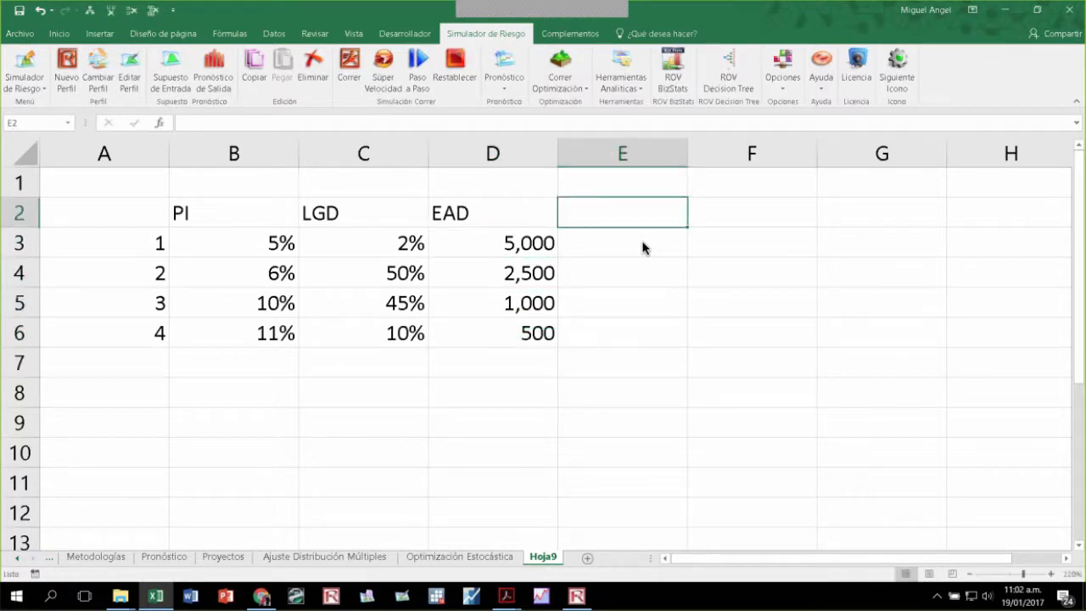
pyautogui.write('PE')
pyautogui.press('Return')
# Step: Calculate PE for item 1 in E3 with +D3*B3*C3 and copy the formula down to E6
pyautogui.write('+')
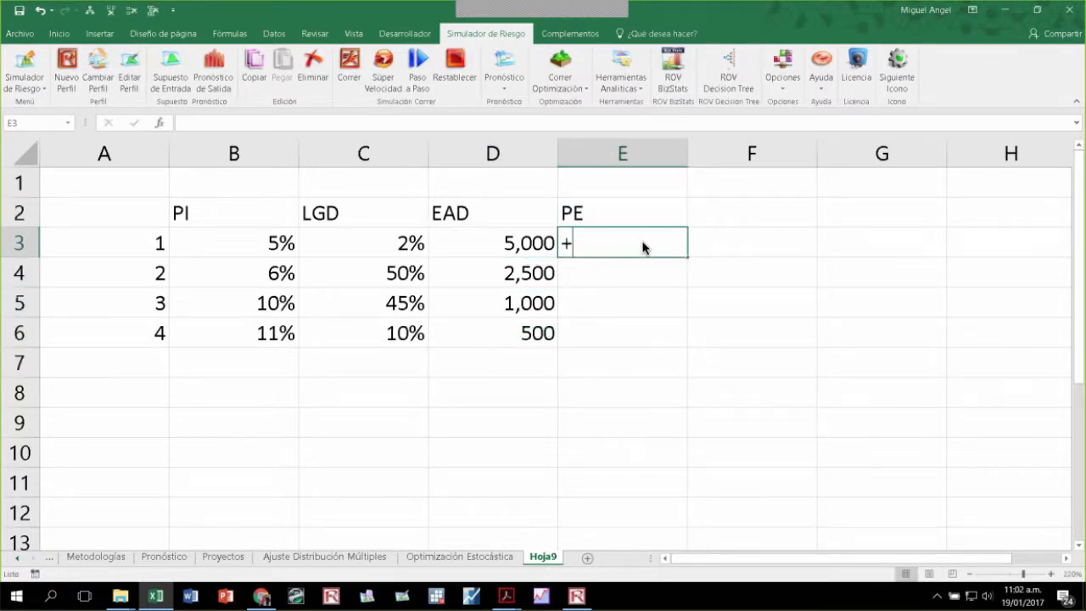
pyautogui.press('Left')
pyautogui.write('*')
pyautogui.press('Left')
pyautogui.press('Left')
pyautogui.press('Left')
pyautogui.write('*')
pyautogui.press('Right')
pyautogui.press('Return')
pyautogui.click(591, 246)
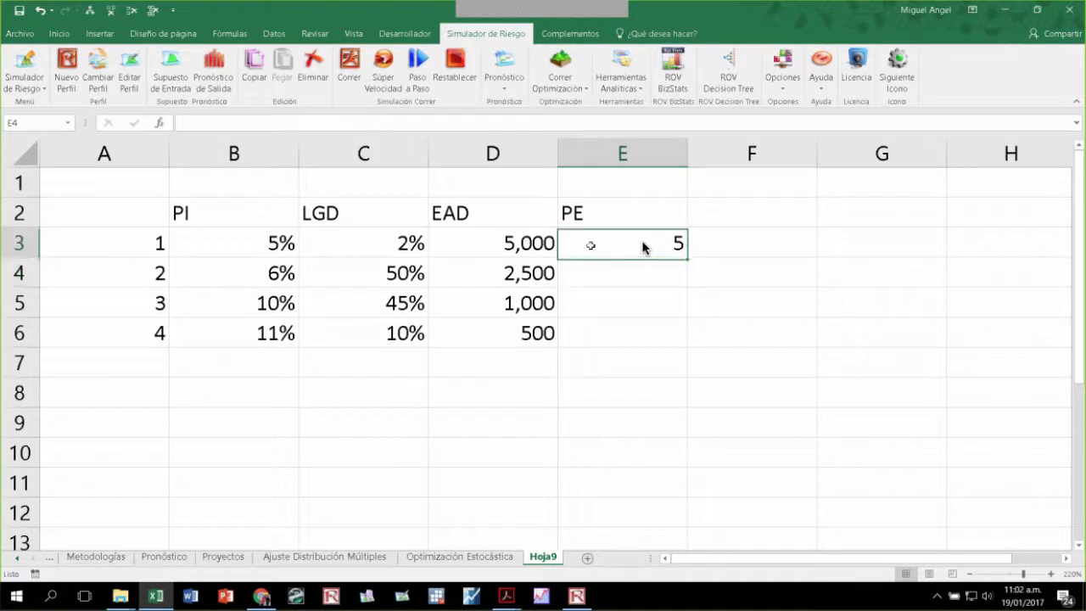
pyautogui.moveTo(687, 257); pyautogui.dragTo(665, 343)
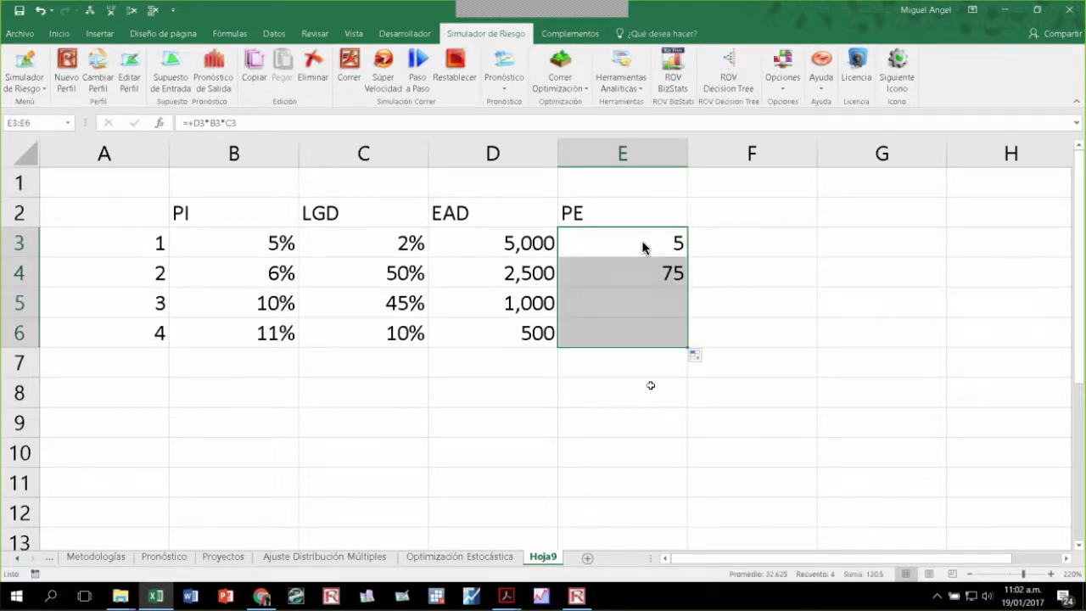
# Step: Total the PE values in cell E8 with +SUMA(E3:E6)
pyautogui.click(577, 398)
pyautogui.write('+SUMA(')
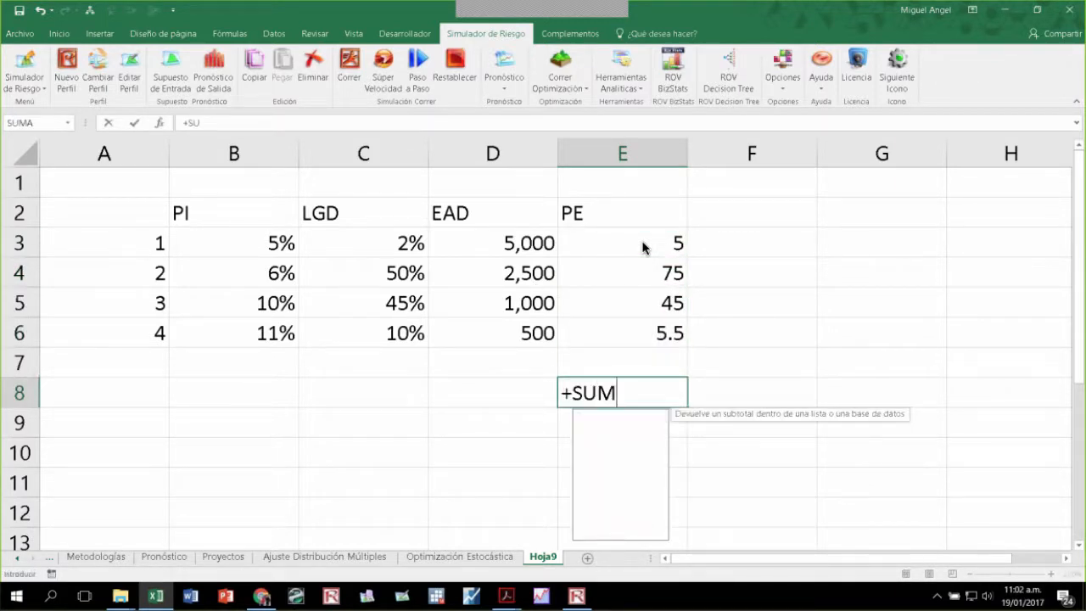
pyautogui.press('Up')
pyautogui.press('Up')
pyautogui.hotkey('shift', 'Up')
pyautogui.hotkey('shift', 'Up')
pyautogui.hotkey('shift', 'Up')
pyautogui.hotkey('shift', 'Up')
pyautogui.hotkey('shift', 'Down')
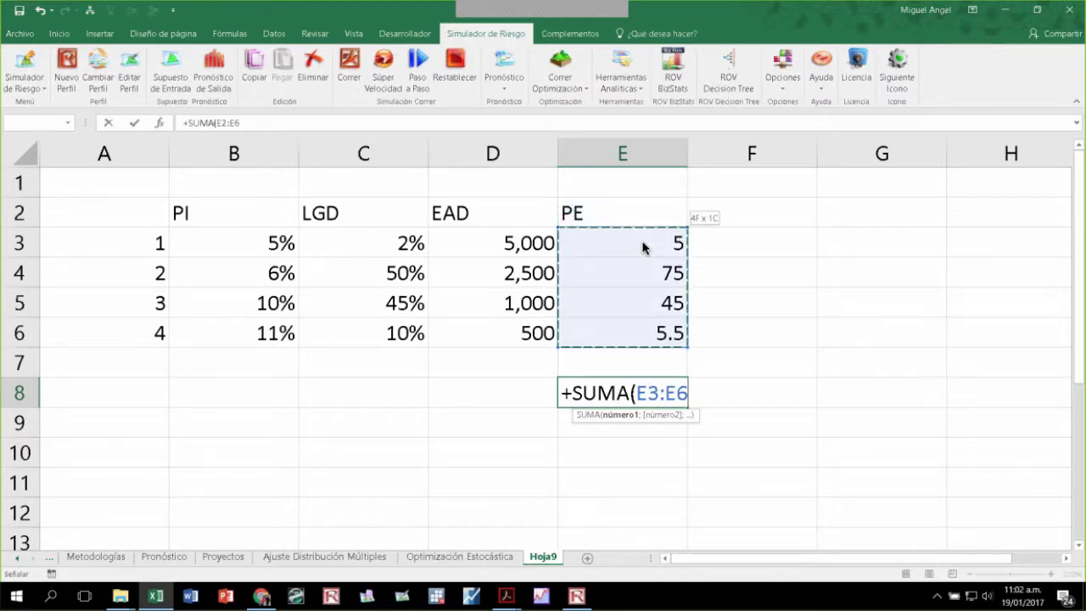
pyautogui.press('Return')
# Step: Highlight the PI values in B3:B6 and the LGD values in C3:C6 for review
pyautogui.press('Left')
pyautogui.press('Left')
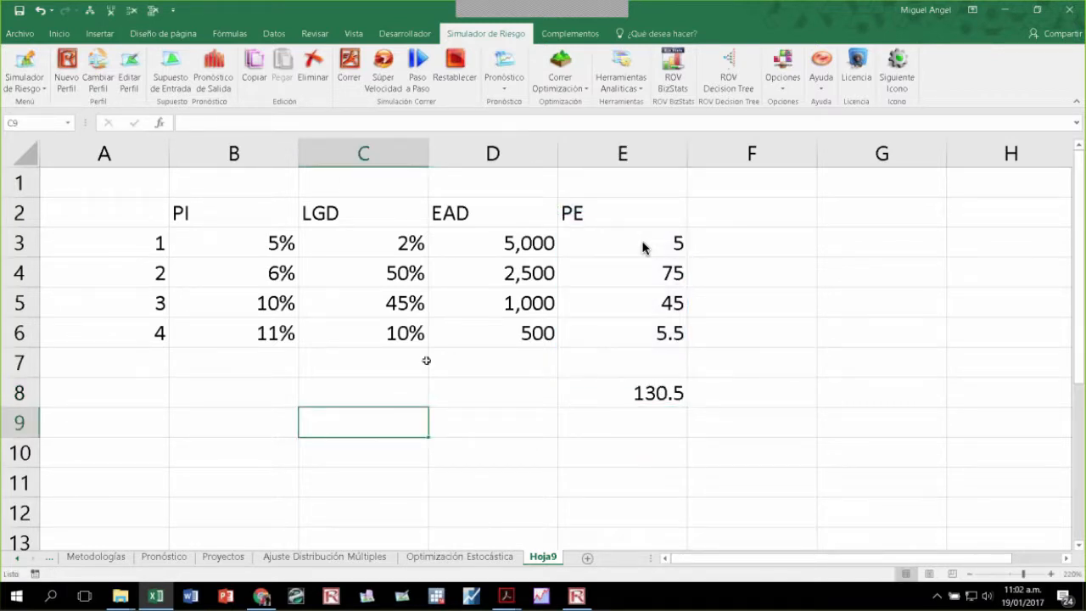
pyautogui.click(266, 244)
pyautogui.moveTo(264, 263); pyautogui.dragTo(267, 332)
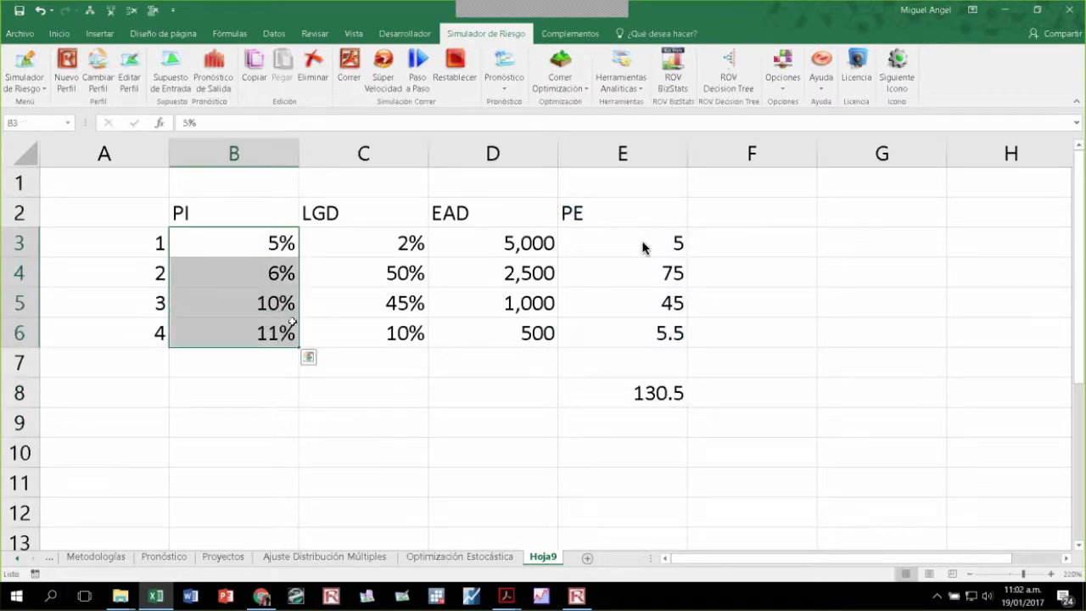
pyautogui.moveTo(275, 241); pyautogui.dragTo(259, 332)
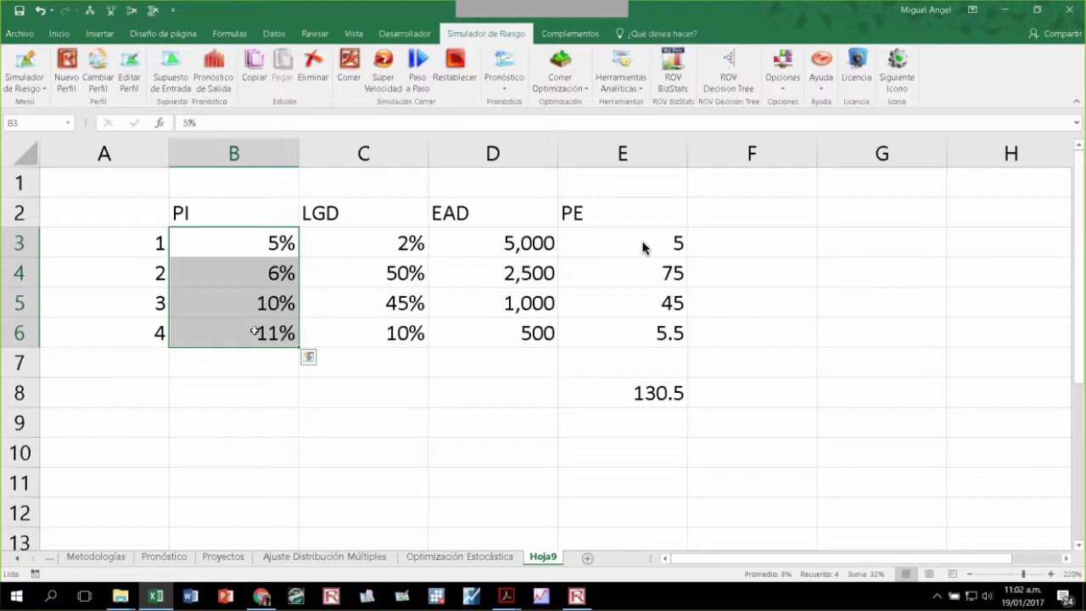
pyautogui.moveTo(243, 250); pyautogui.dragTo(260, 327)
pyautogui.moveTo(348, 250); pyautogui.dragTo(347, 337)
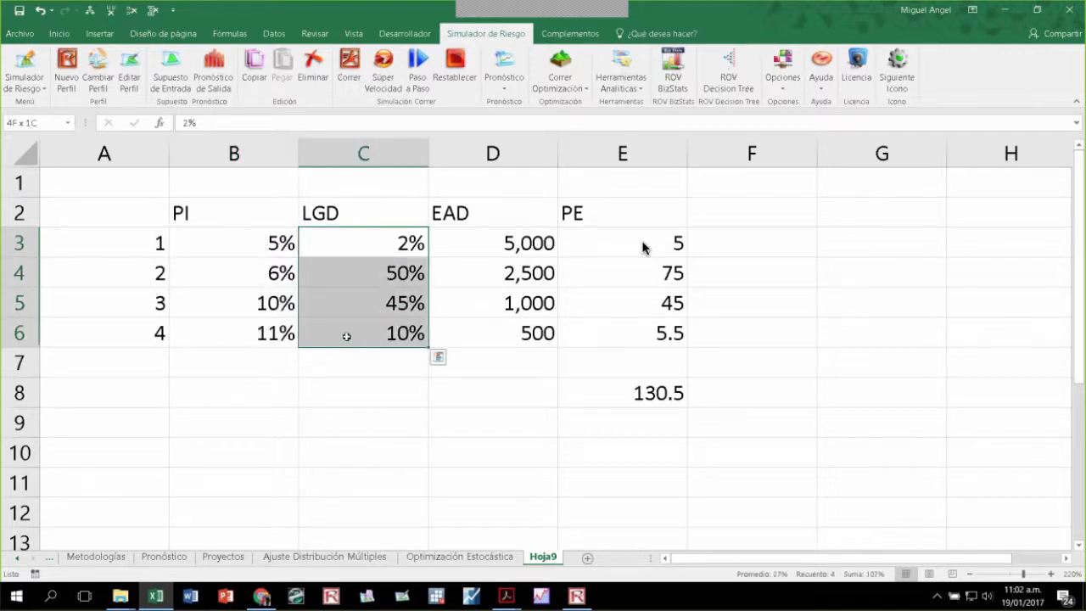
# Step: Create a new simulation profile with the default name Nueva Simulación and 1,000 trials
pyautogui.click(354, 243)
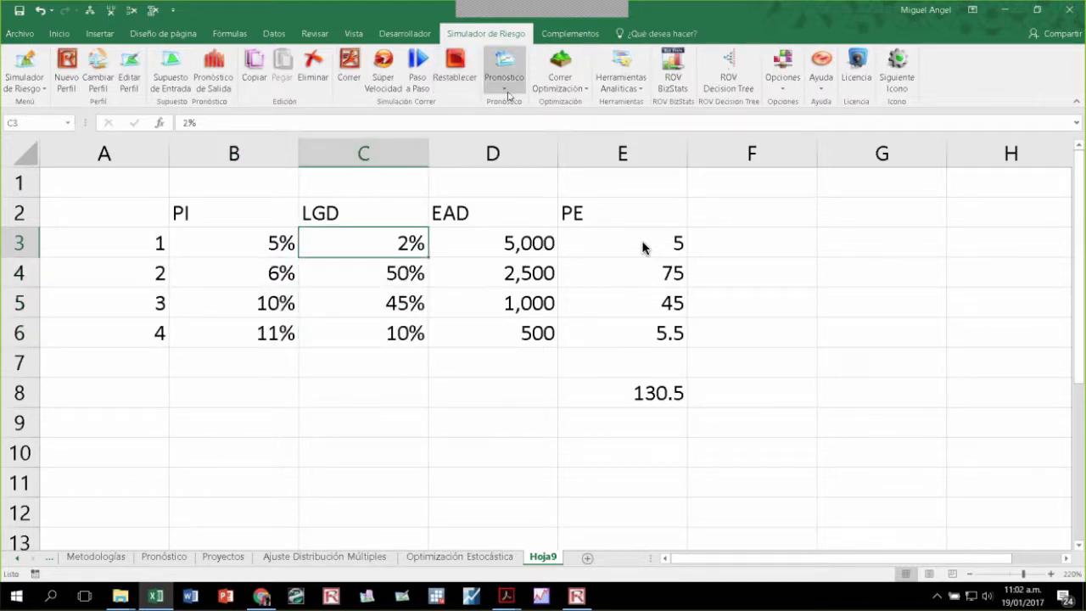
pyautogui.click(66, 68)
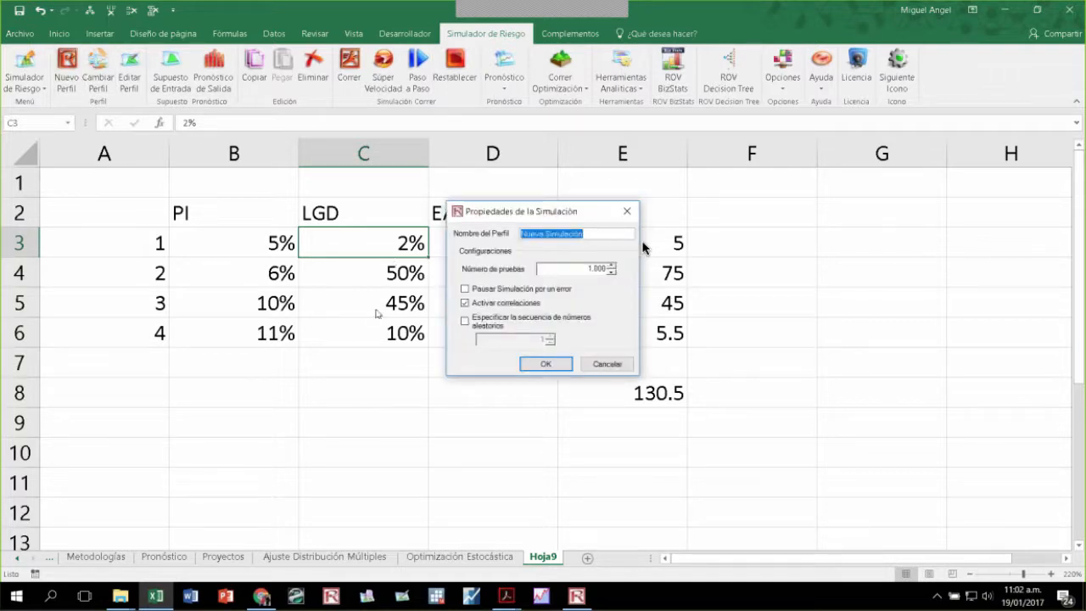
pyautogui.click(550, 364)
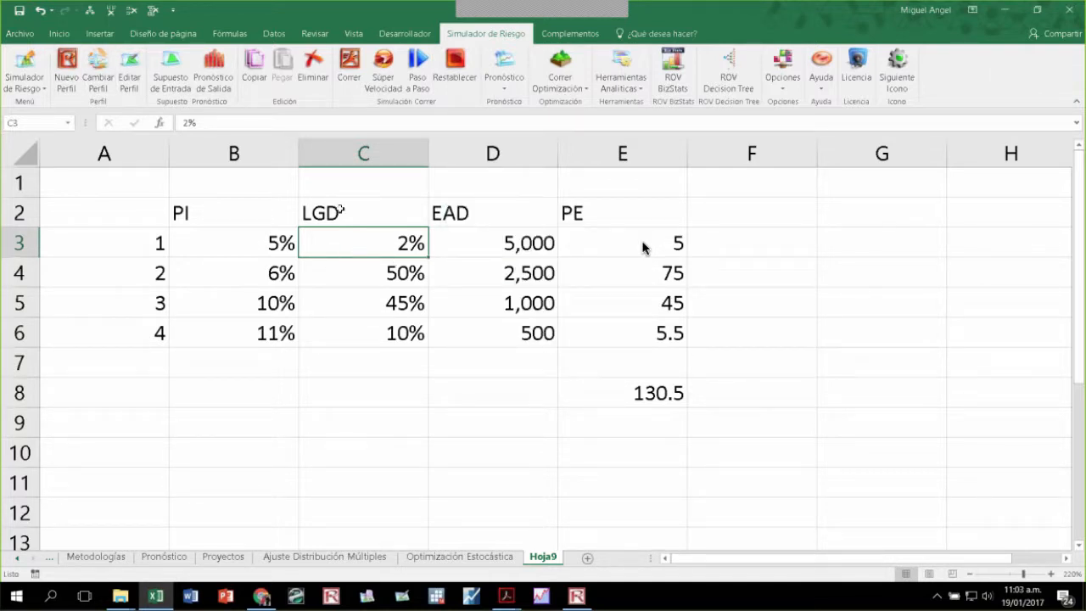
# Step: Define the LGD of item 1 in C3 as an input assumption with a Uniforme distribution
pyautogui.click(180, 78)
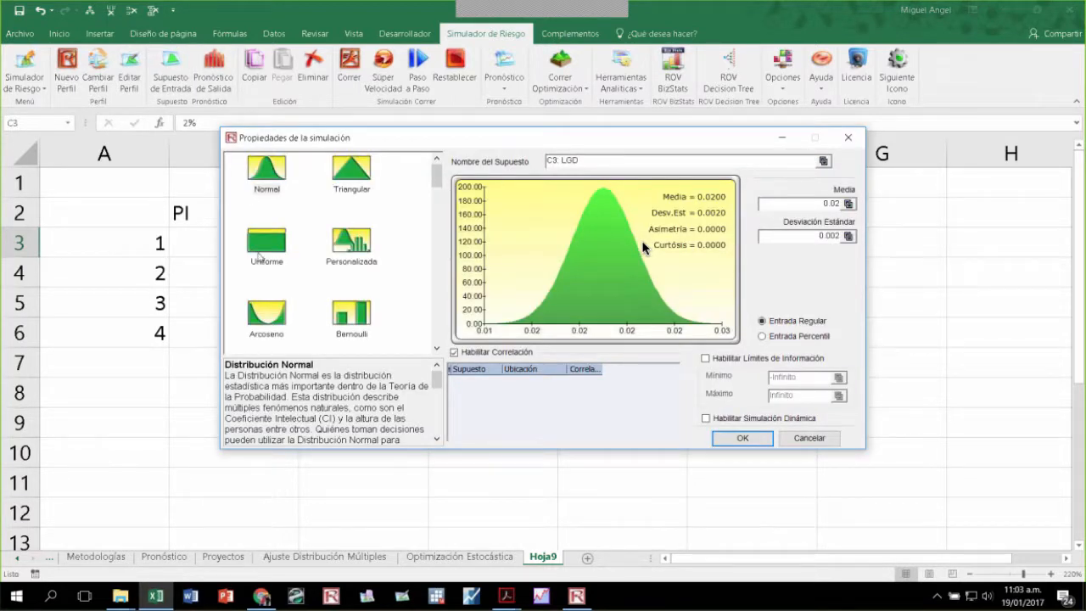
pyautogui.click(262, 253)
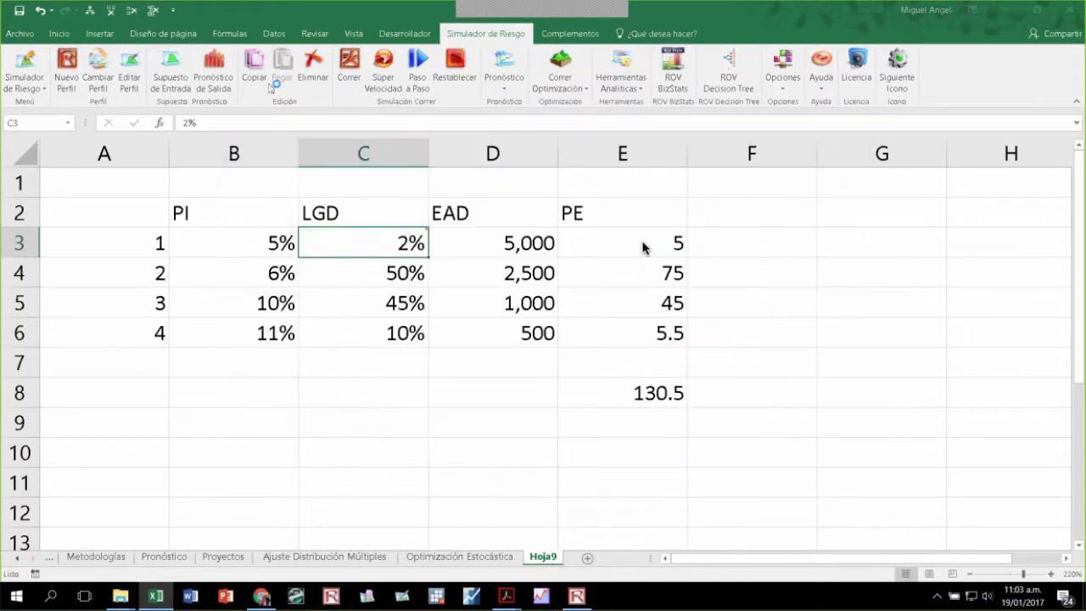
pyautogui.click(759, 439)
# Step: Copy the simulation assumption from C3 to the remaining LGD cells C4:C6
pyautogui.click(249, 94)
pyautogui.moveTo(364, 268); pyautogui.dragTo(407, 332)
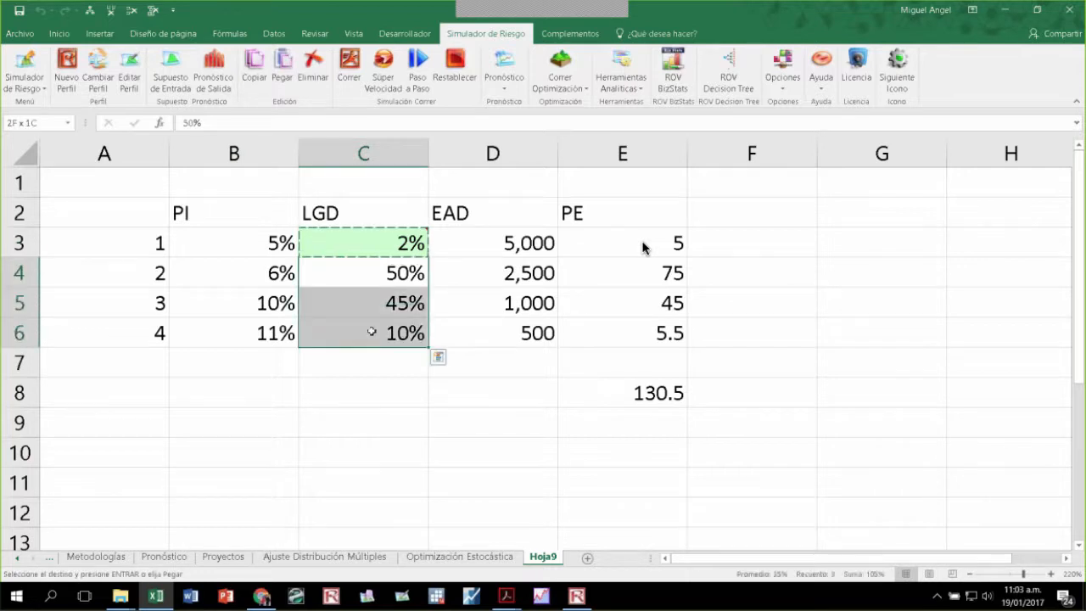
pyautogui.click(289, 59)
pyautogui.click(514, 316)
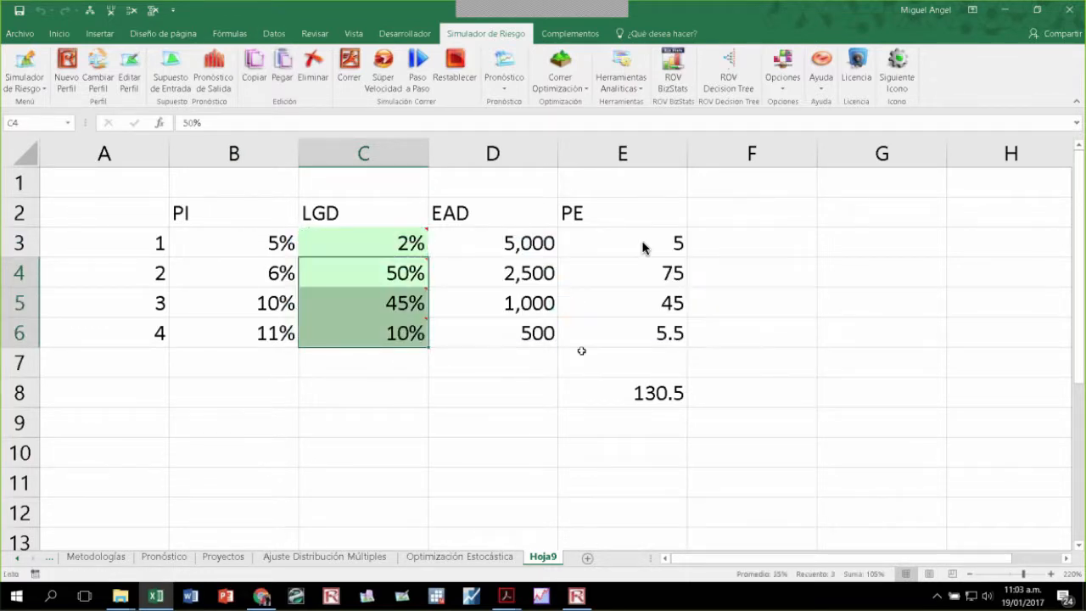
# Step: Define the PE total in E8 as an output forecast, keeping the default forecast settings
pyautogui.click(638, 393)
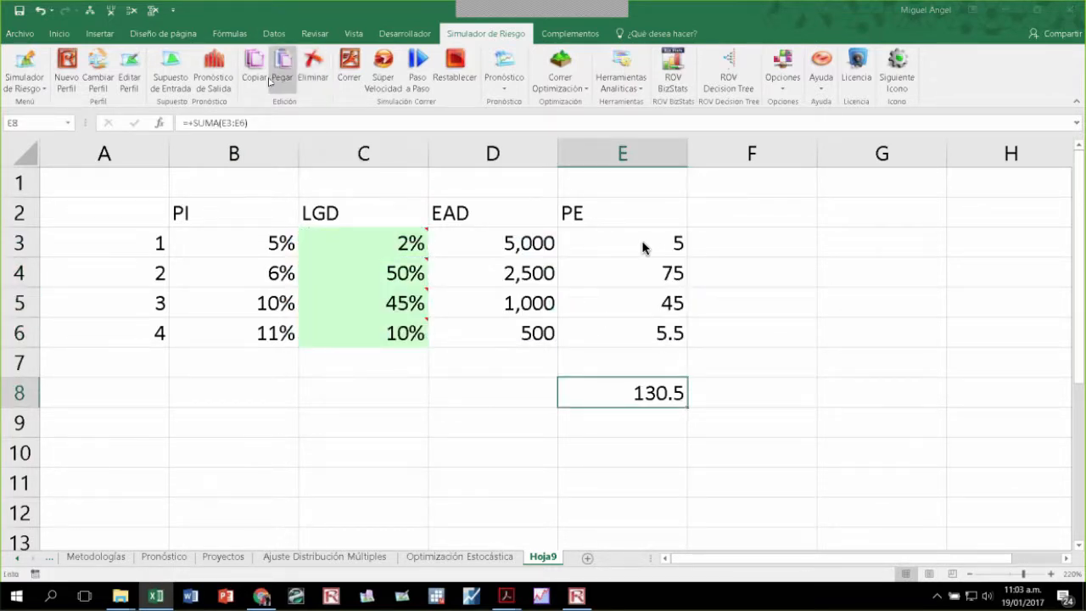
pyautogui.click(213, 69)
pyautogui.click(551, 367)
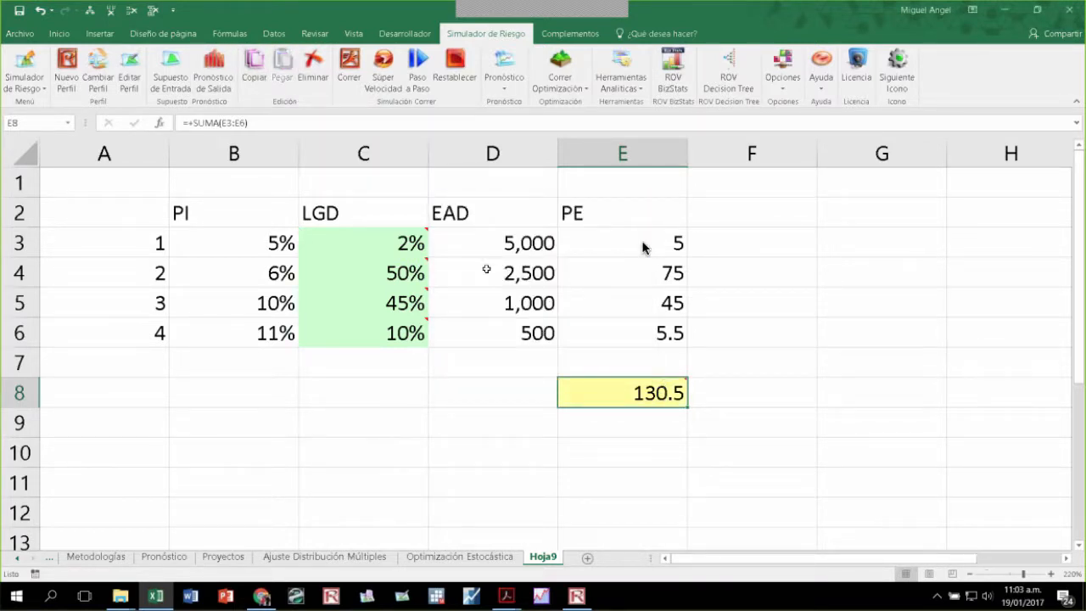
# Step: Run the simulation, and enlarge the PE forecast window and place it clear of the progress window
pyautogui.click(348, 68)
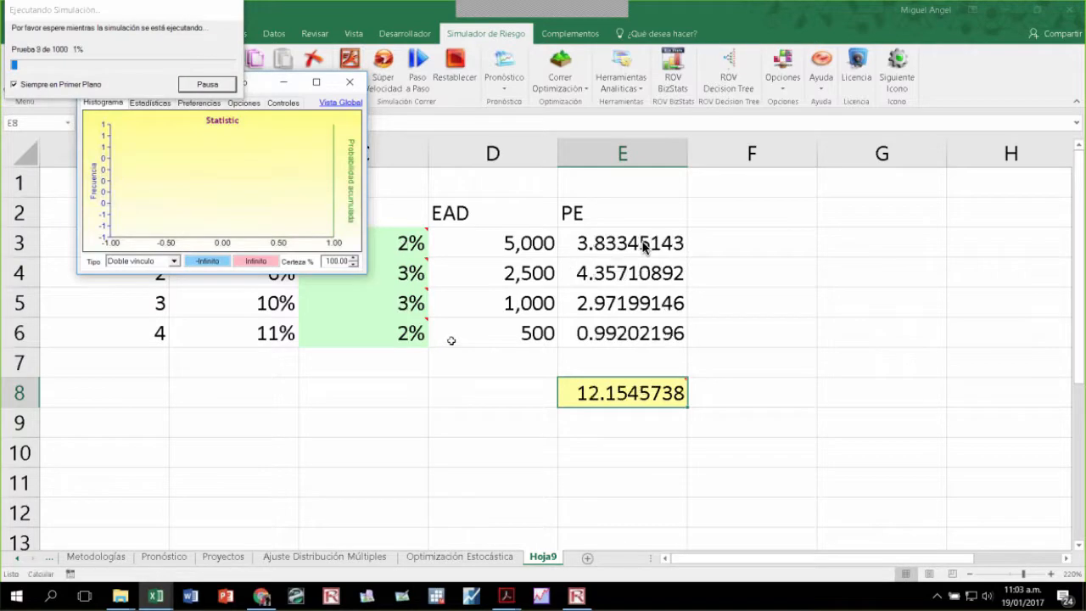
pyautogui.moveTo(366, 272); pyautogui.dragTo(468, 331)
pyautogui.moveTo(306, 88); pyautogui.dragTo(316, 201)
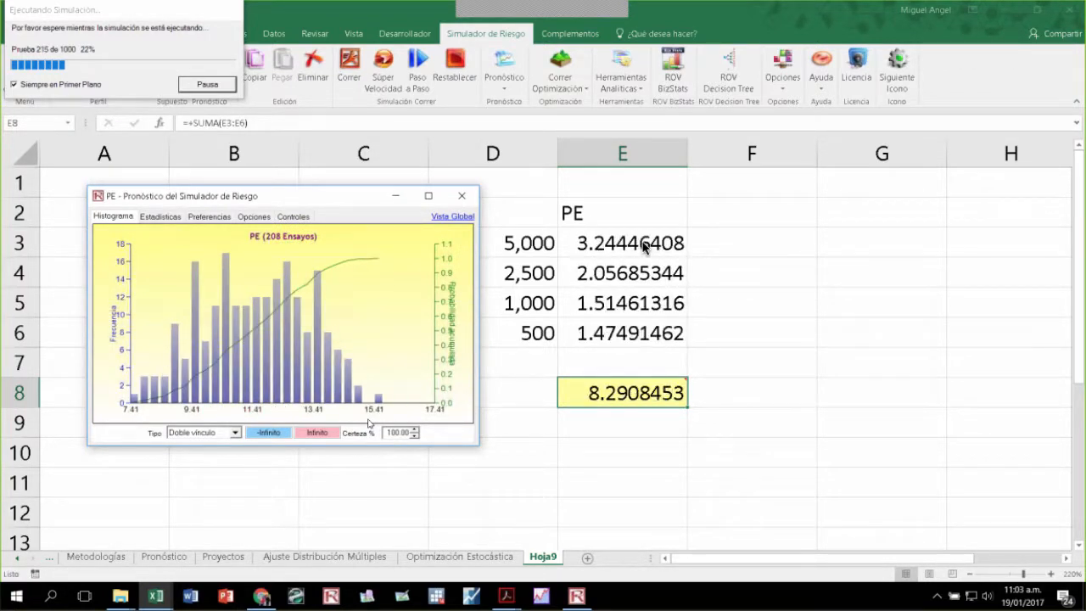
# Step: Set the PE forecast histogram to the Cola Izquierda ≤ type with a certainty of 99%
pyautogui.click(204, 432)
pyautogui.click(199, 464)
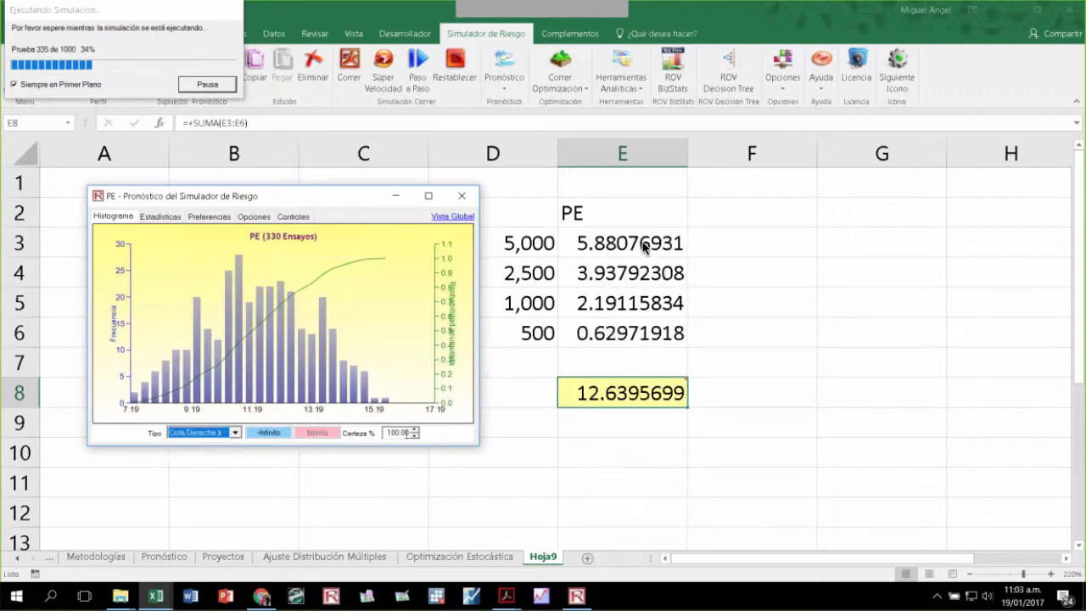
pyautogui.click(235, 433)
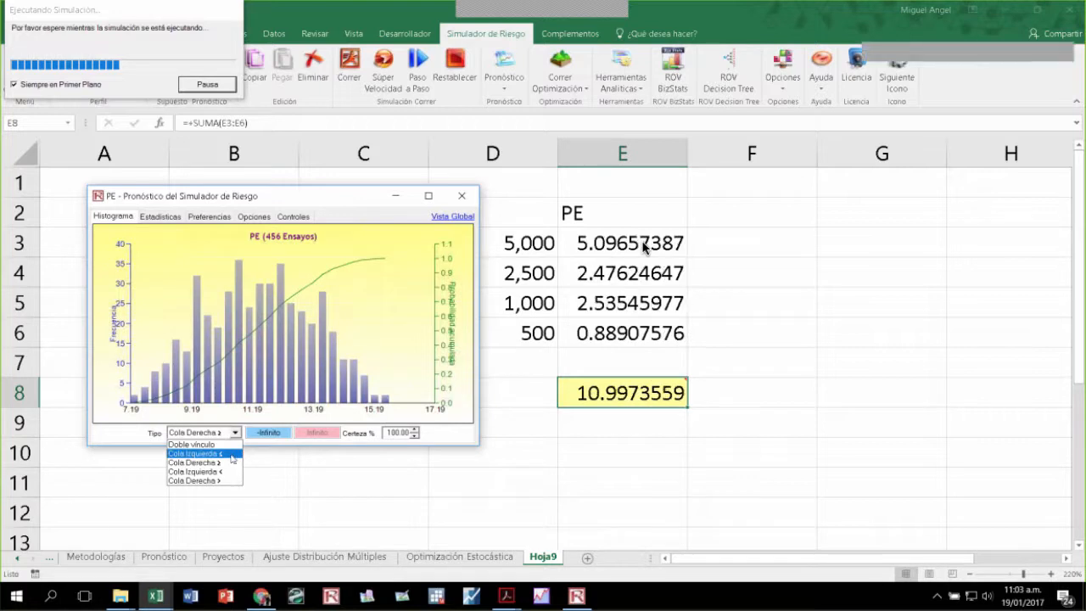
pyautogui.click(231, 454)
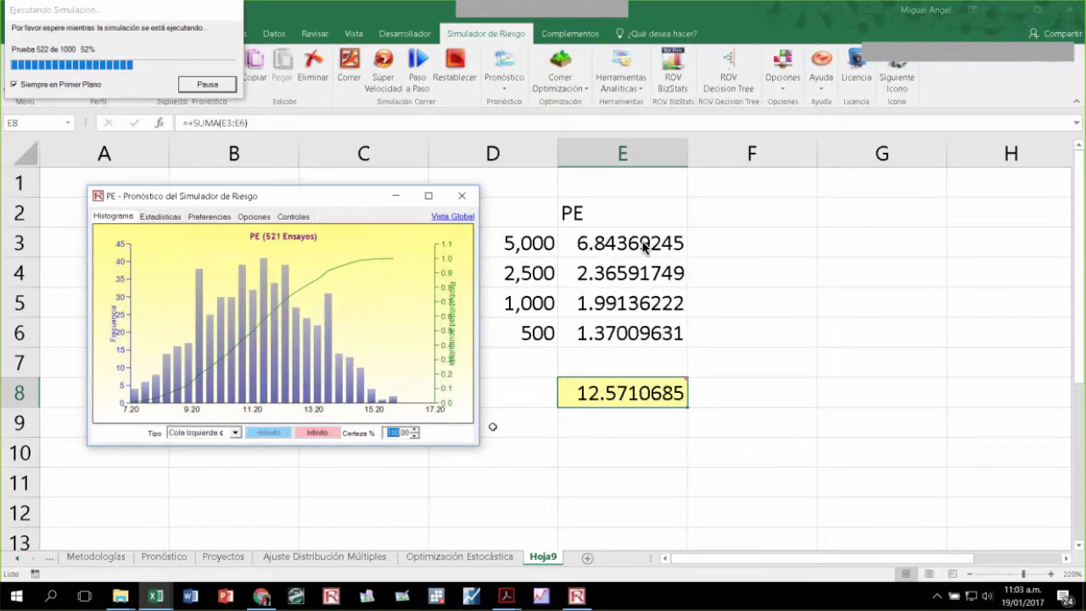
pyautogui.write('99')
pyautogui.press('Return')
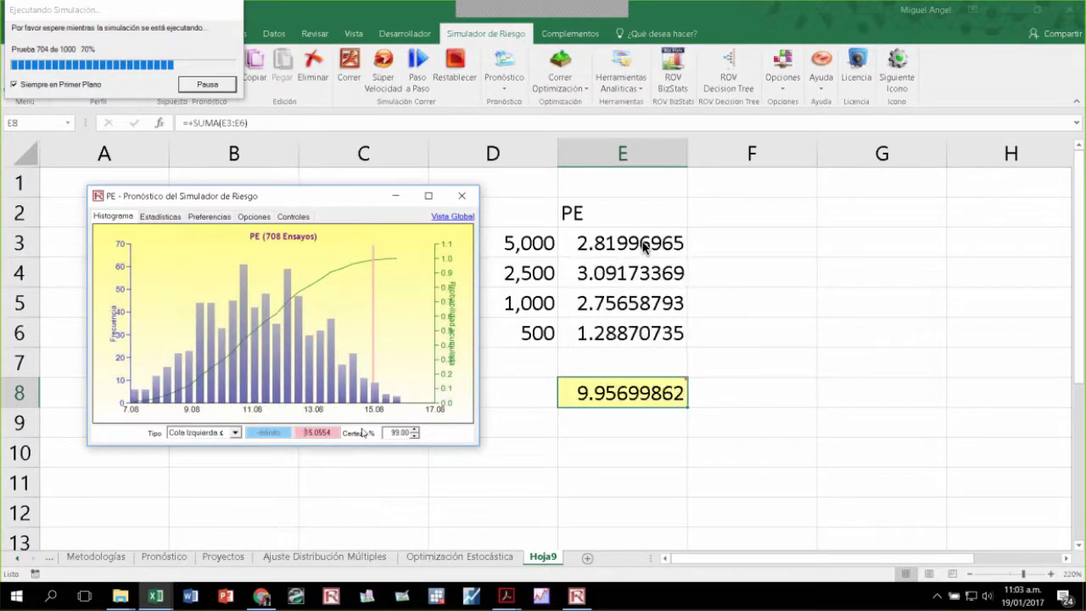
# Step: Examine the PE forecast's statistics, including the Media, and its histogram's certainty value, and close the forecast window
pyautogui.click(161, 217)
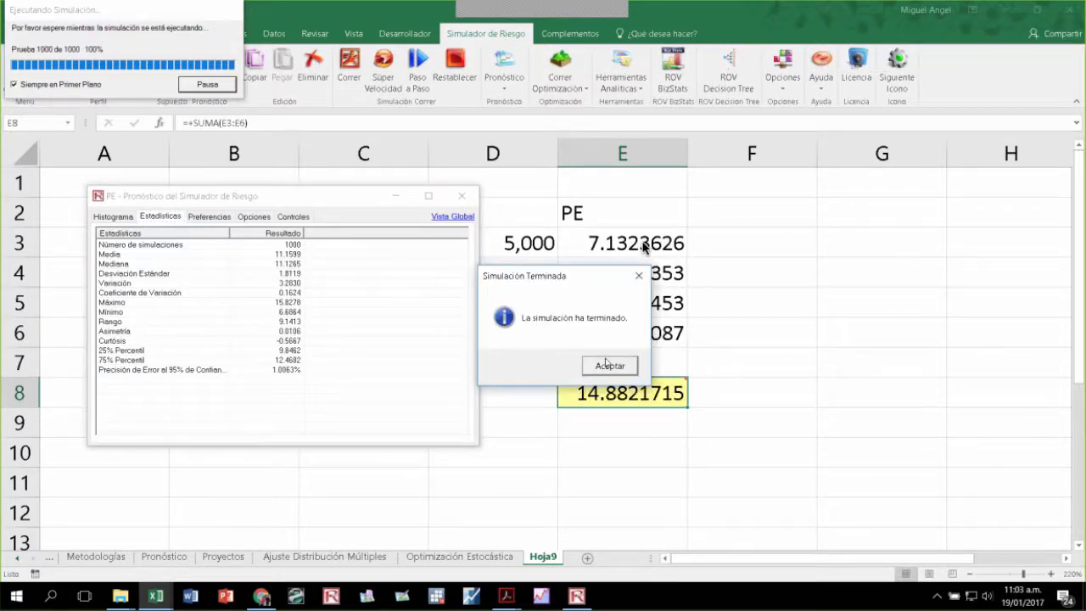
pyautogui.click(608, 365)
pyautogui.click(118, 217)
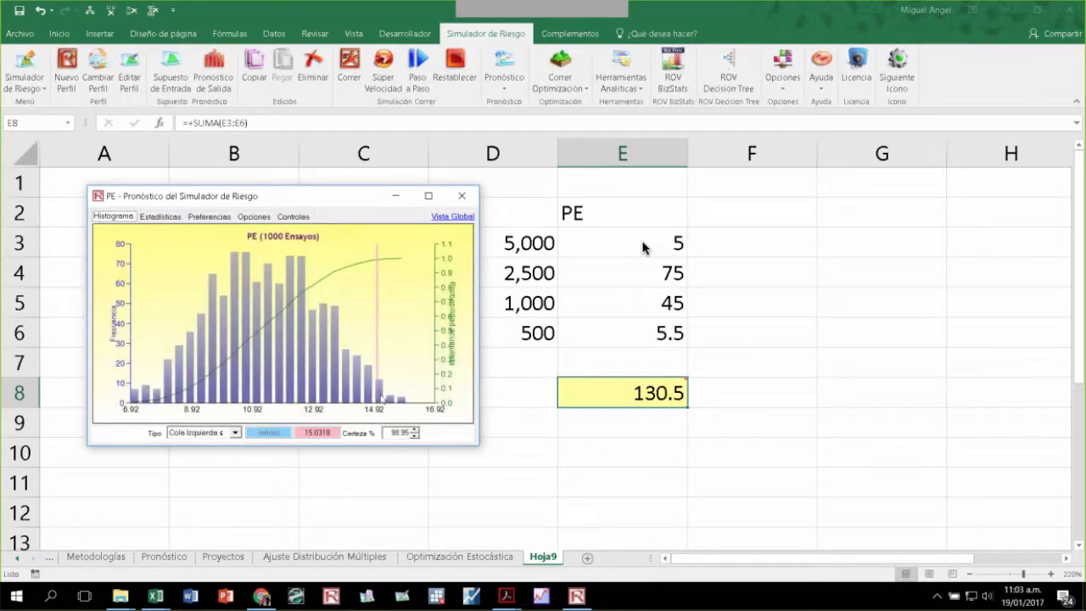
pyautogui.click(158, 216)
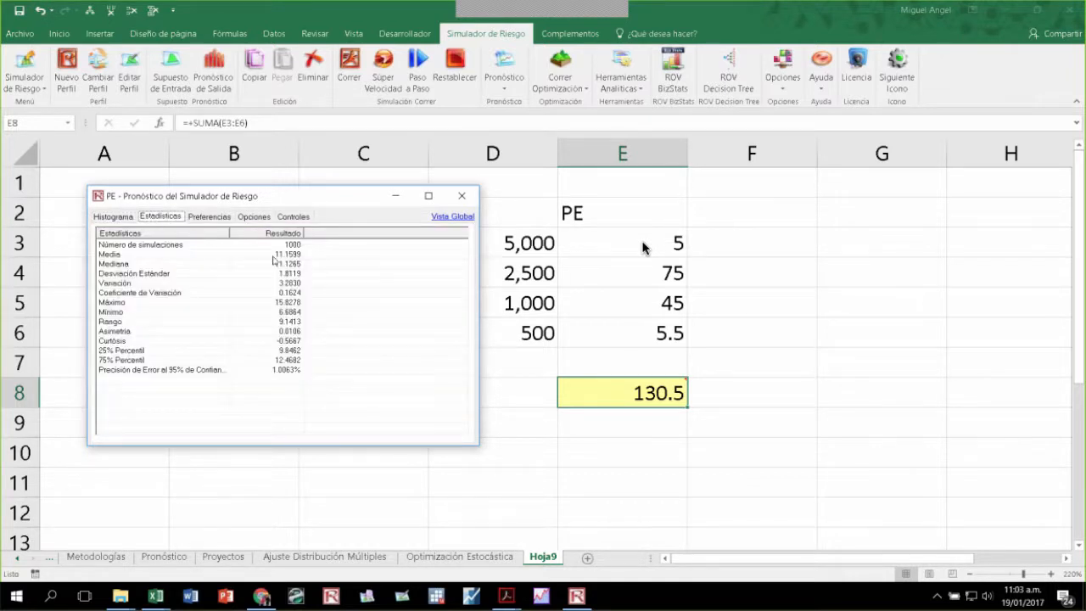
pyautogui.click(273, 255)
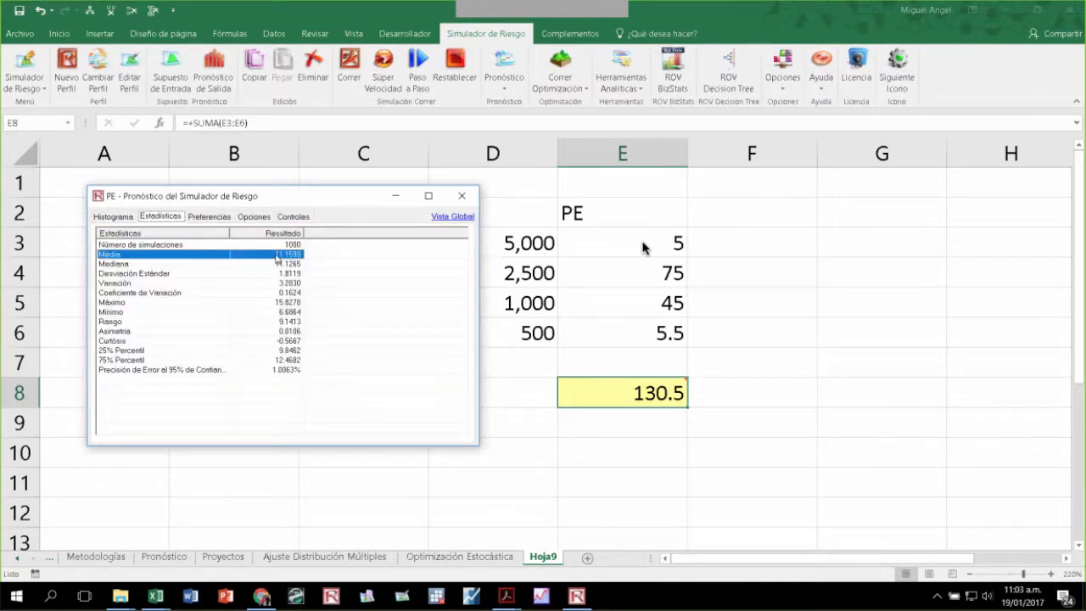
pyautogui.click(118, 218)
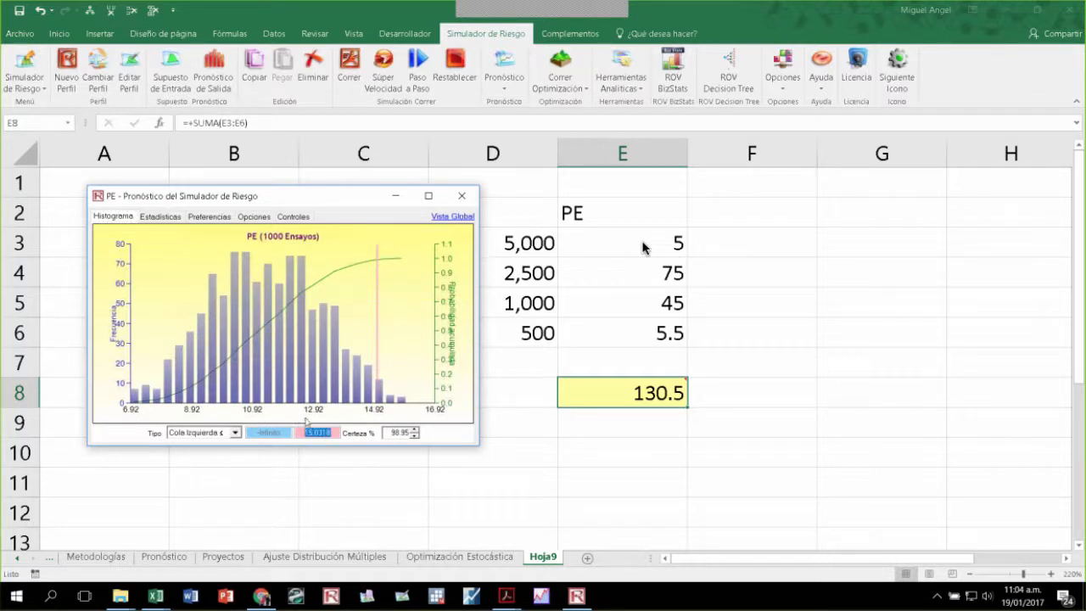
pyautogui.doubleClick(395, 433)
pyautogui.click(462, 195)
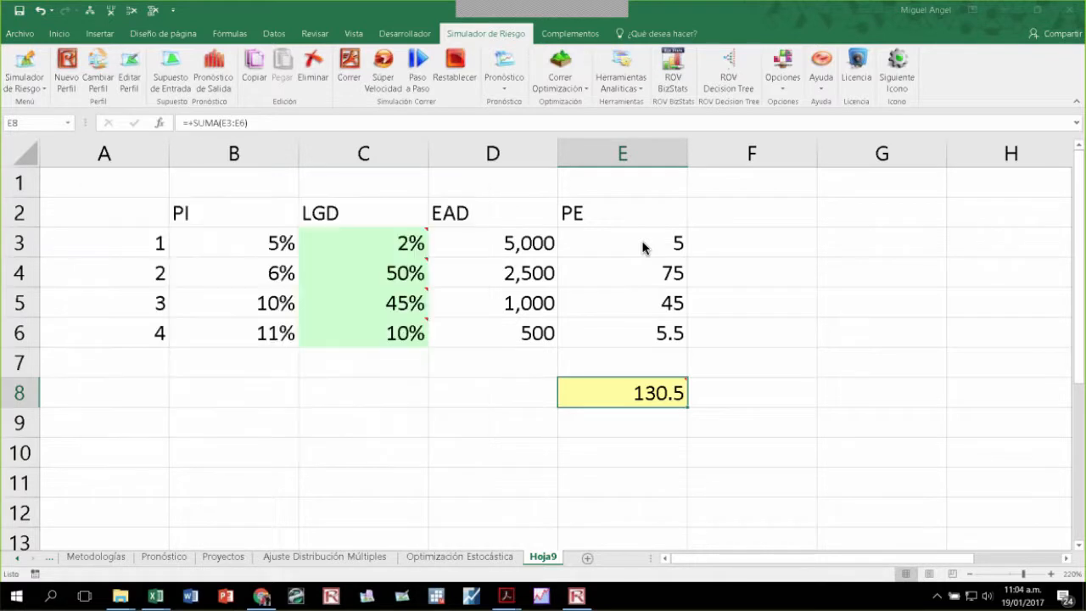
# Step: Highlight the PI values in B3:B6 and the EAD values in D3:D6 for review
pyautogui.moveTo(231, 238); pyautogui.dragTo(257, 333)
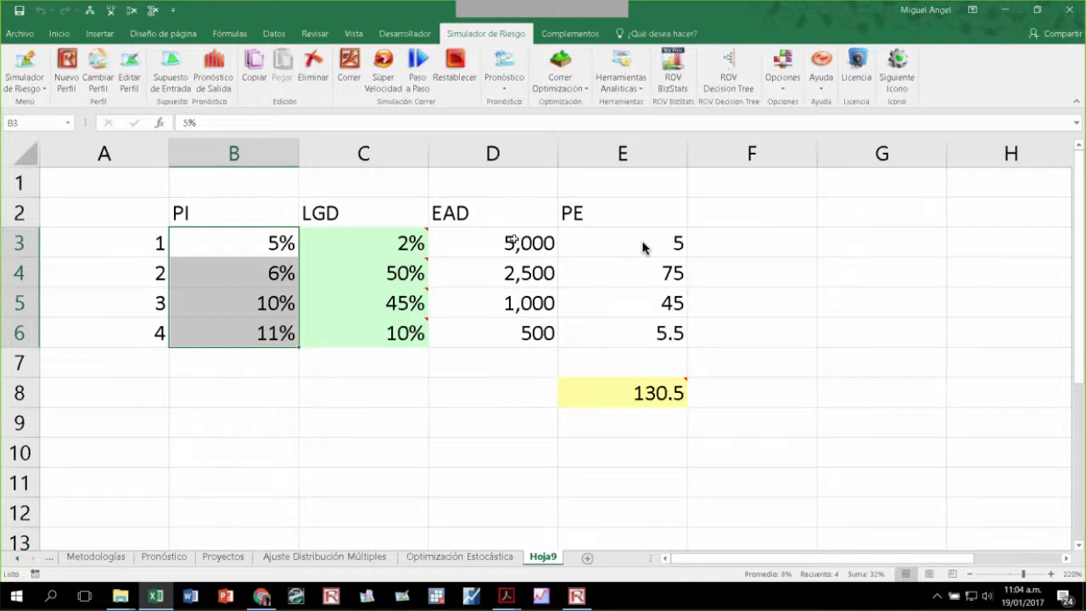
pyautogui.moveTo(522, 243); pyautogui.dragTo(524, 333)
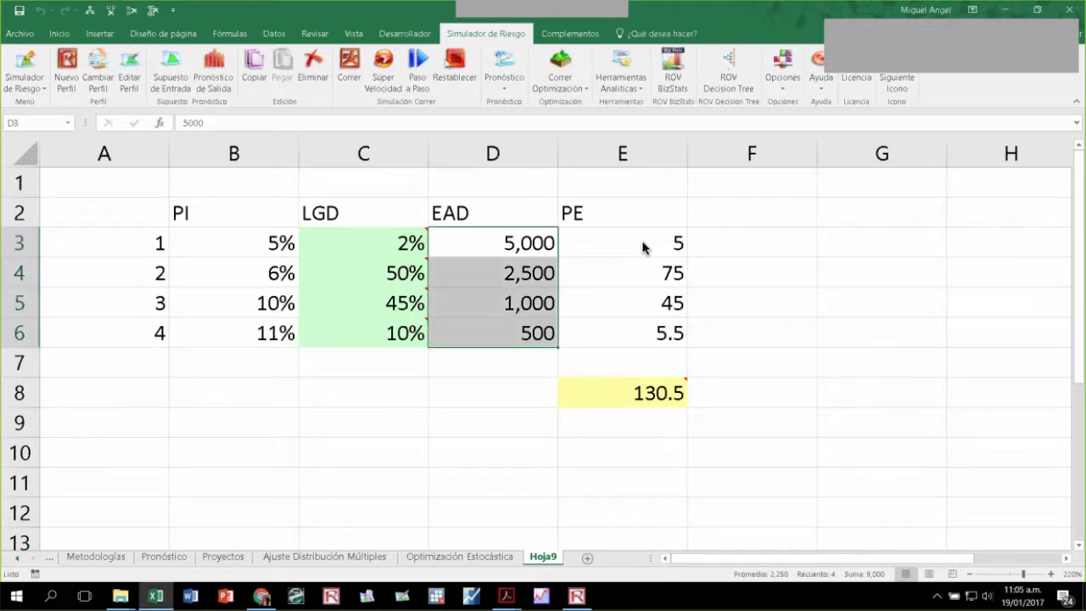
pyautogui.click(1026, 185)
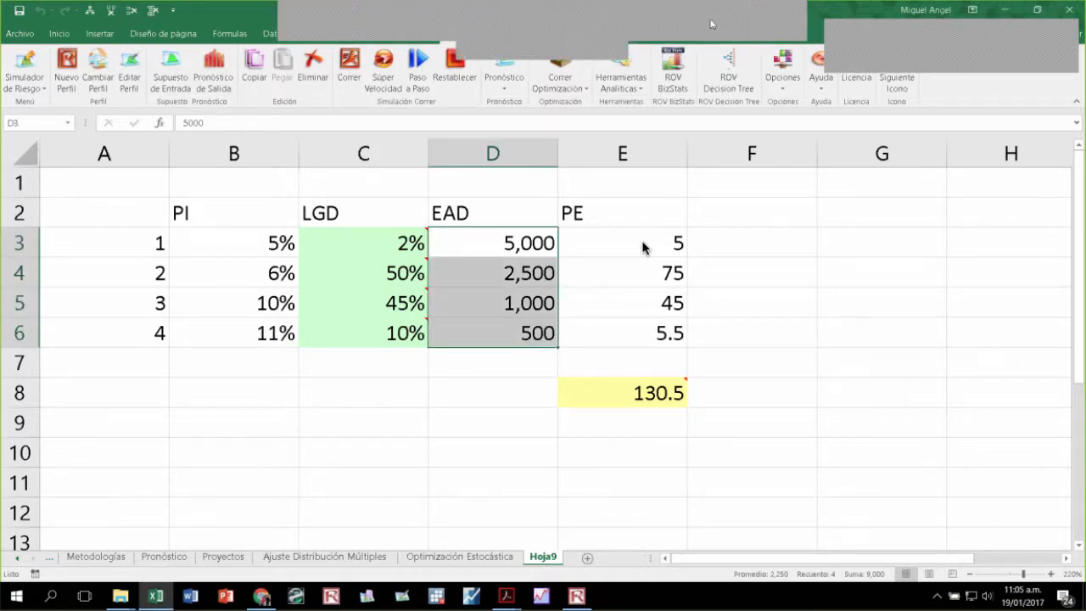